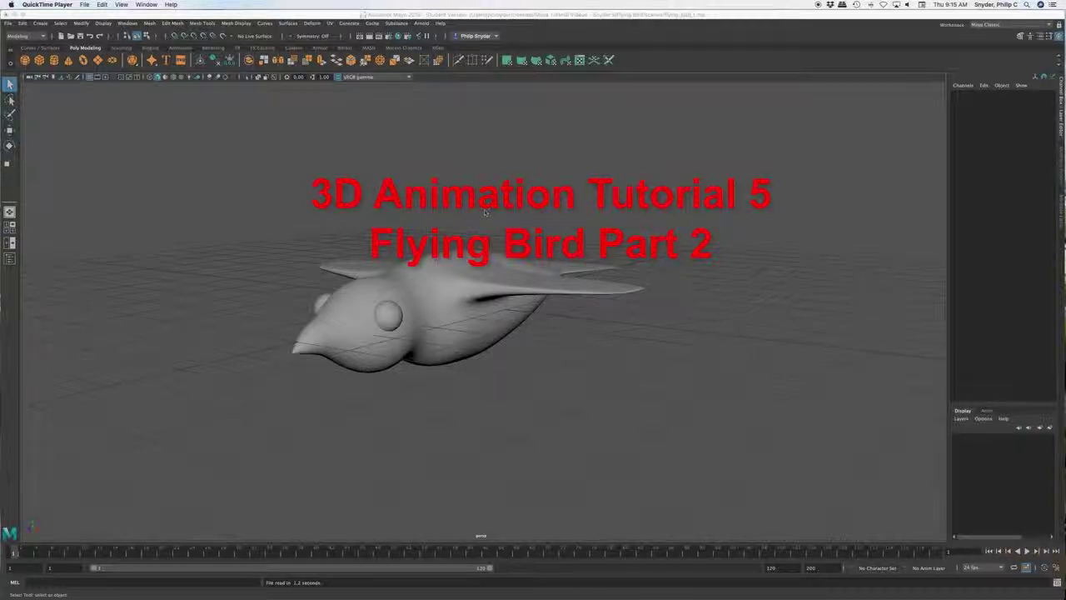
Step: Examine the bird from several angles and inspect its separate body and eye meshes
left_click_drag(454, 291, 419, 321, "alt")
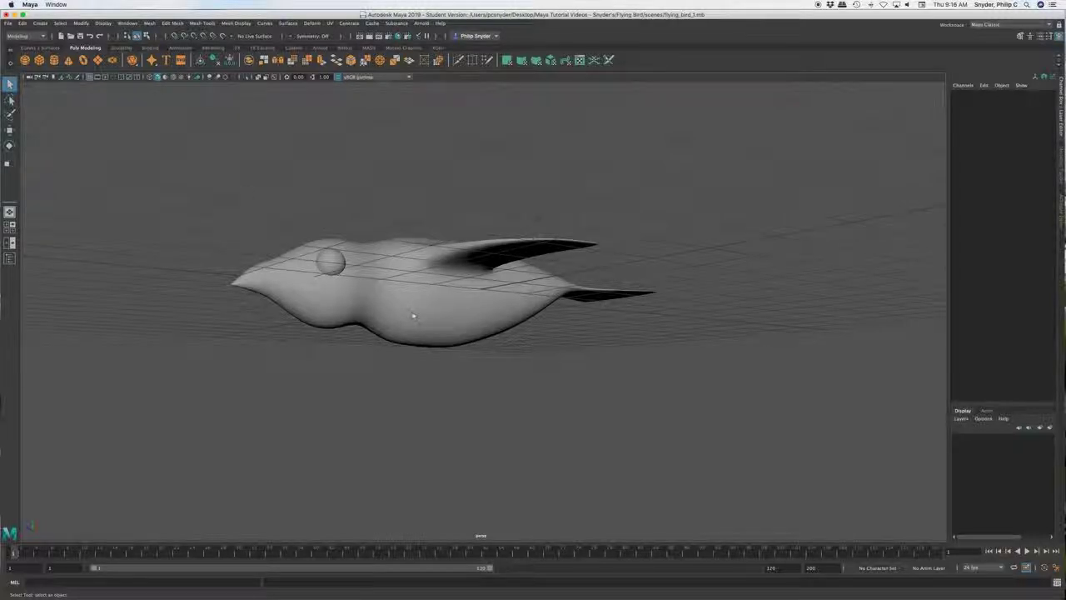
left_click_drag(249, 227, 675, 362)
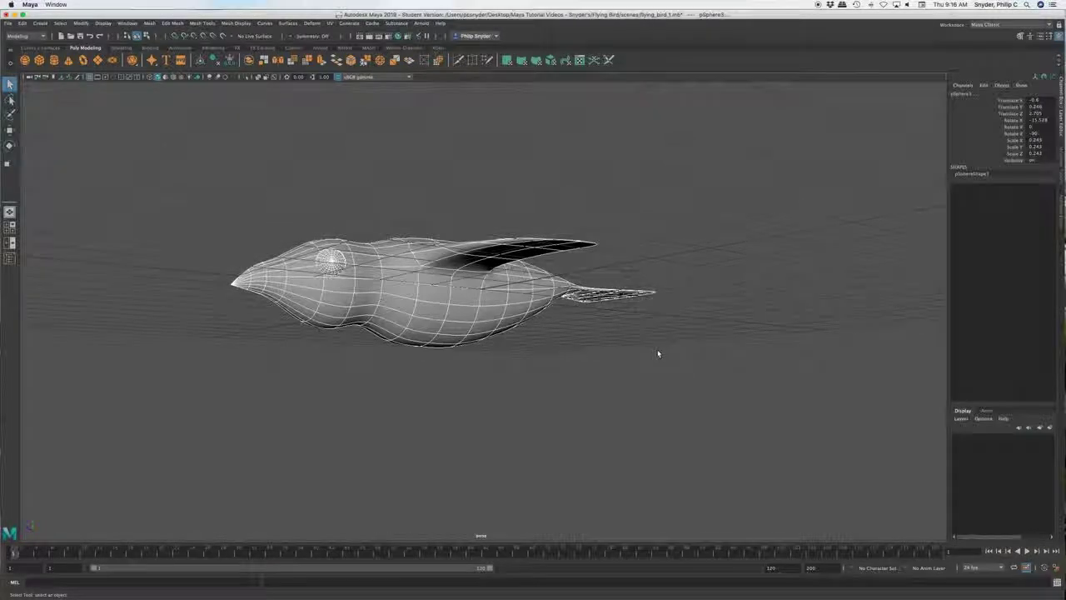
left_click_drag(463, 326, 501, 335, "alt")
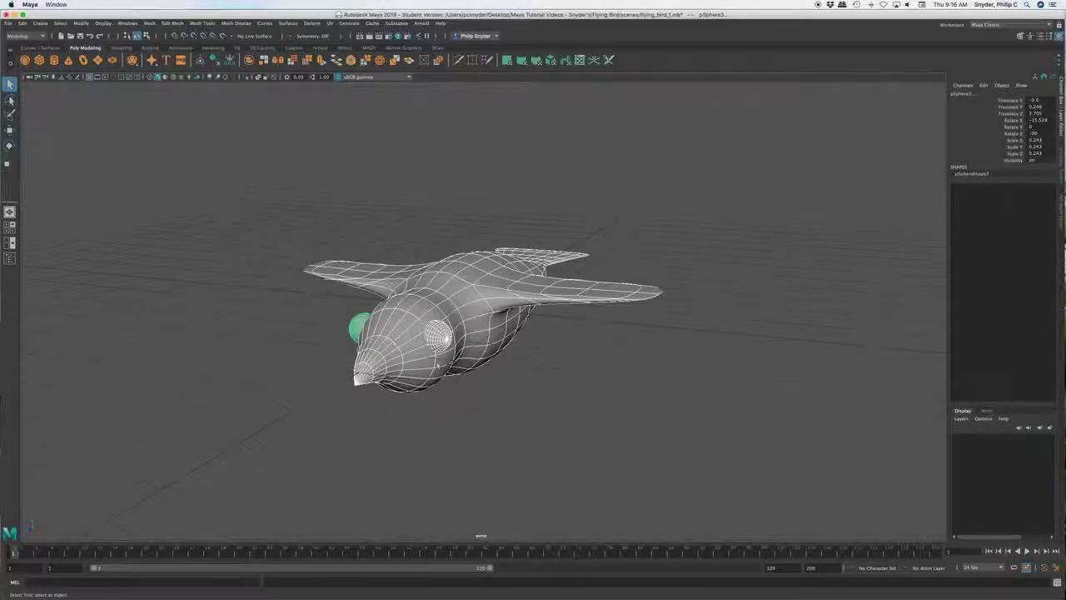
left_click(344, 349)
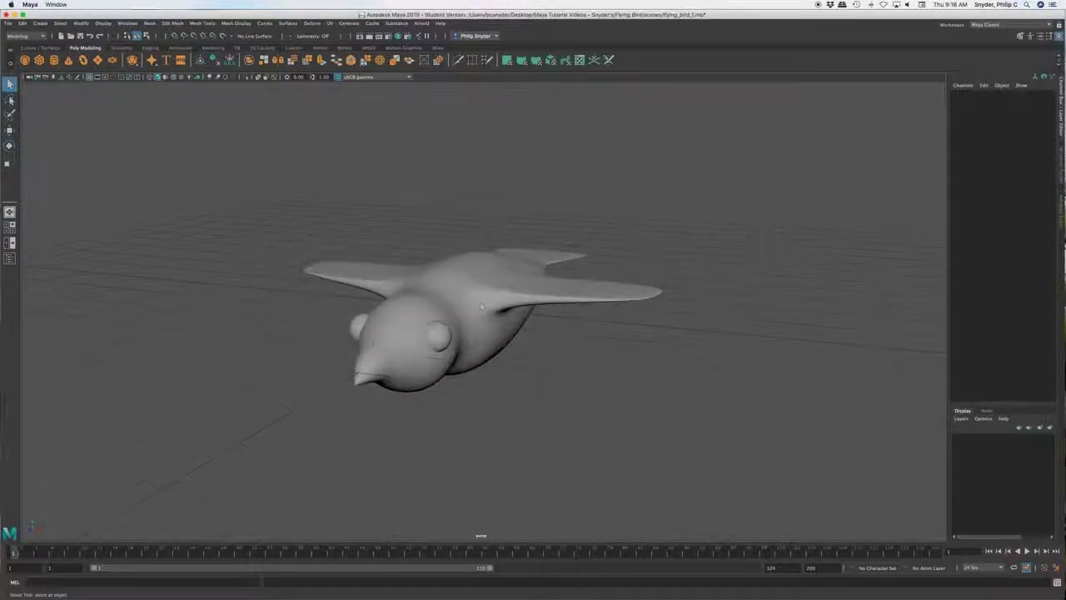
left_click(481, 307)
left_click(440, 337)
left_click(356, 325)
left_click(390, 331)
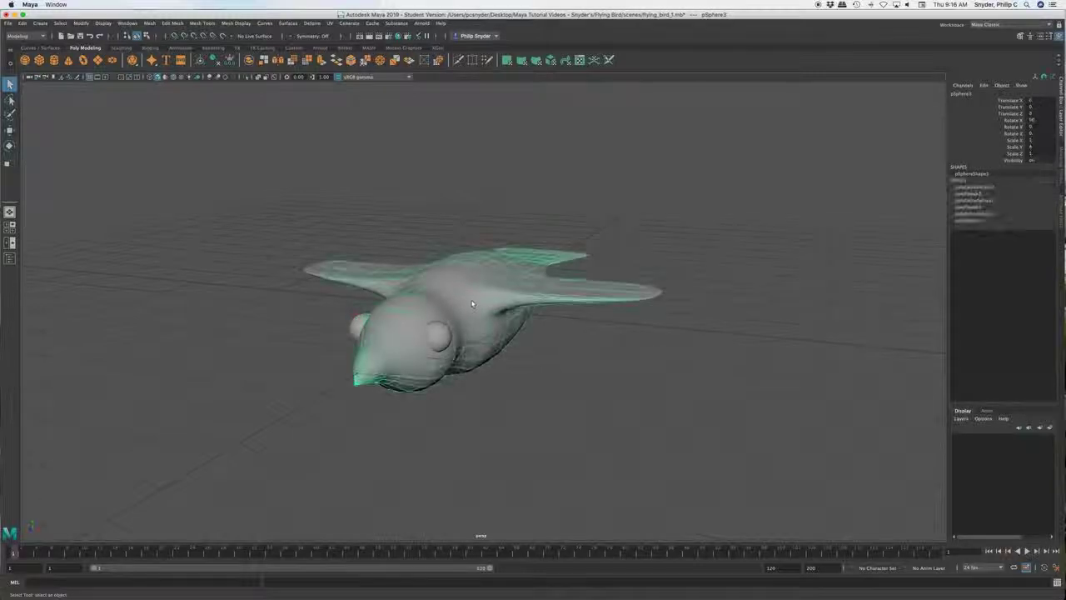
left_click(445, 342)
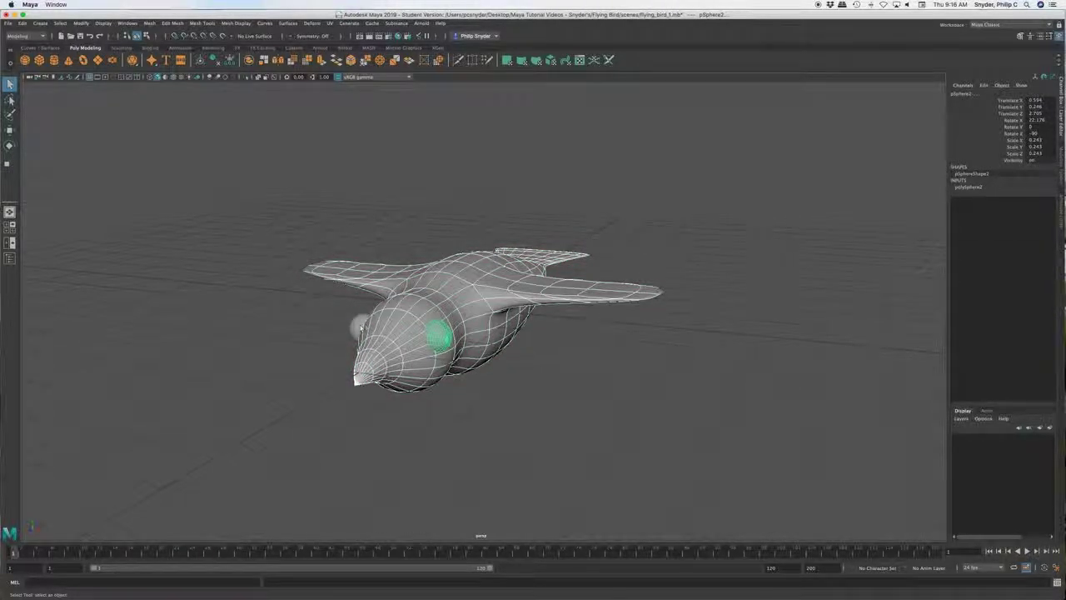
left_click(361, 326, "shift")
left_click(268, 334)
Step: Combine the bird's body and both eyes into one mesh and delete its construction history
left_click_drag(252, 190, 679, 406)
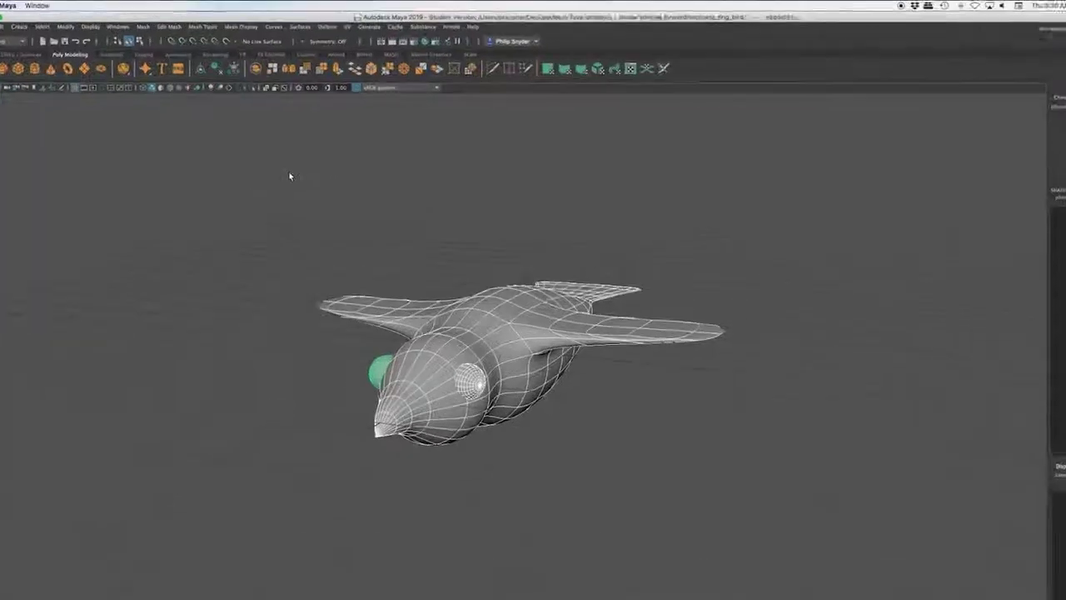
left_click(142, 26)
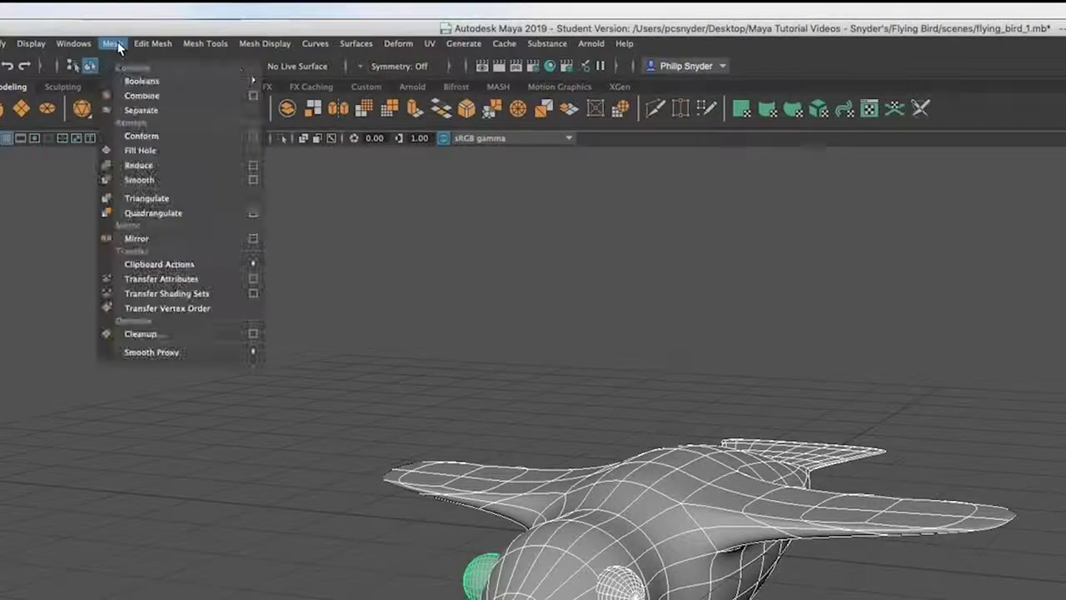
left_click(146, 96)
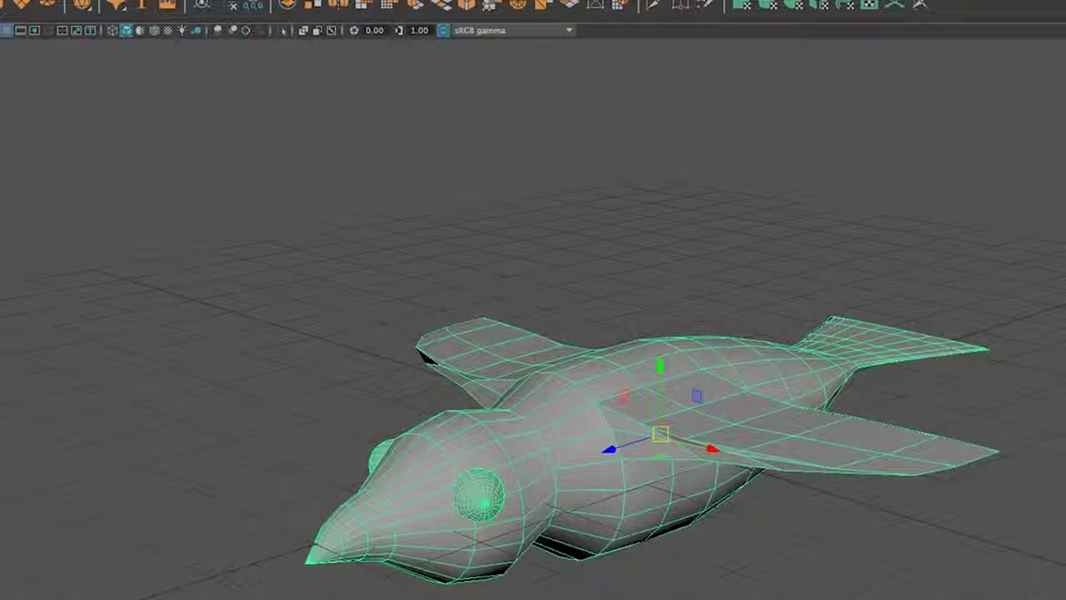
left_click(40, 39)
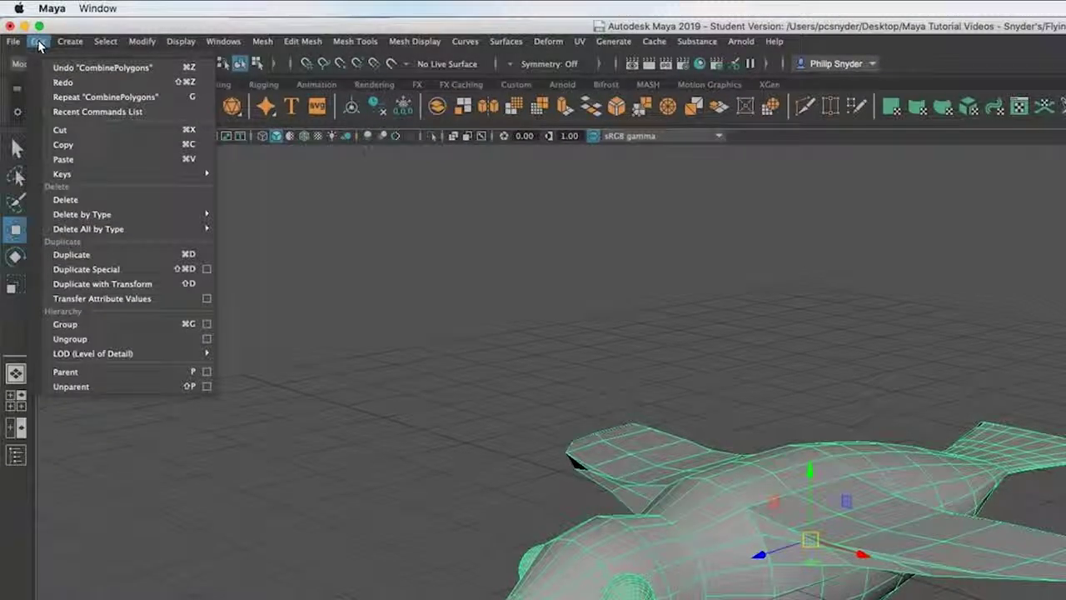
mouse_move(138, 215)
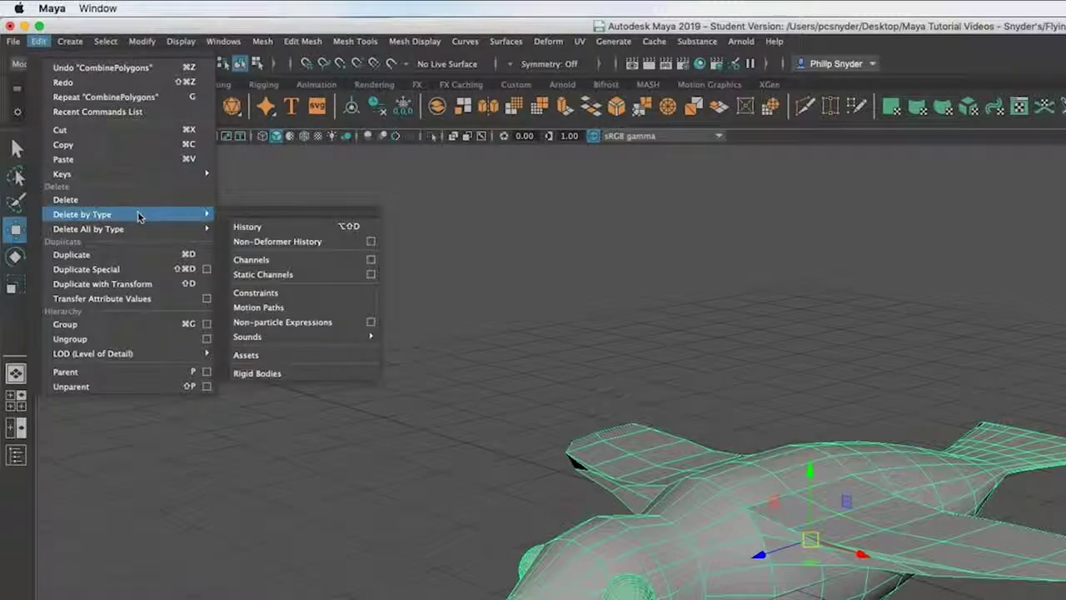
left_click(247, 226)
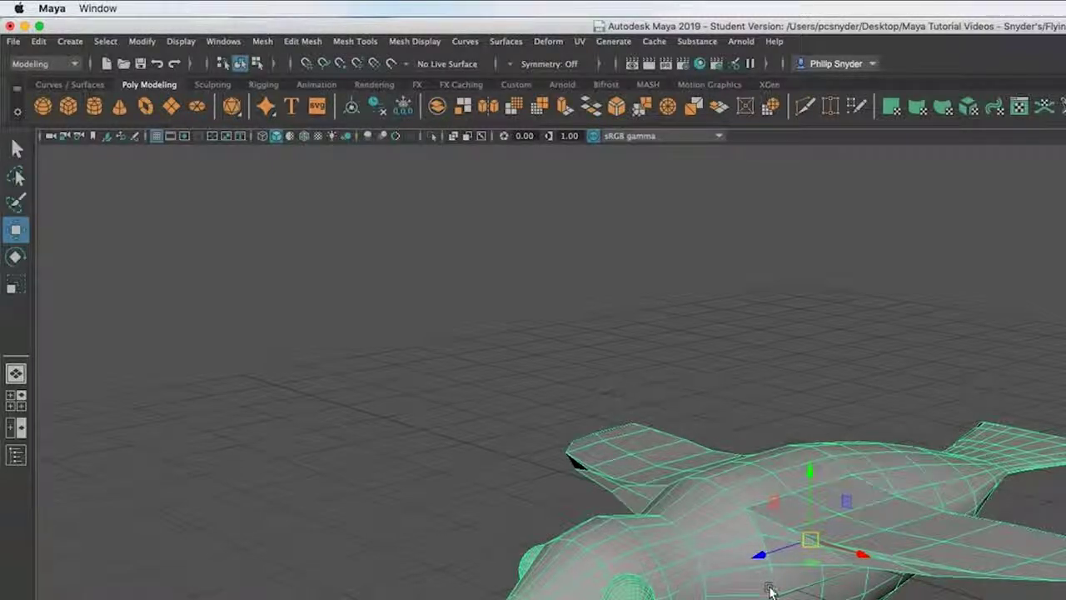
Step: Preview the combined bird in smooth mesh display and return it to the unsmoothed display
left_click_drag(750, 552, 728, 549, "alt")
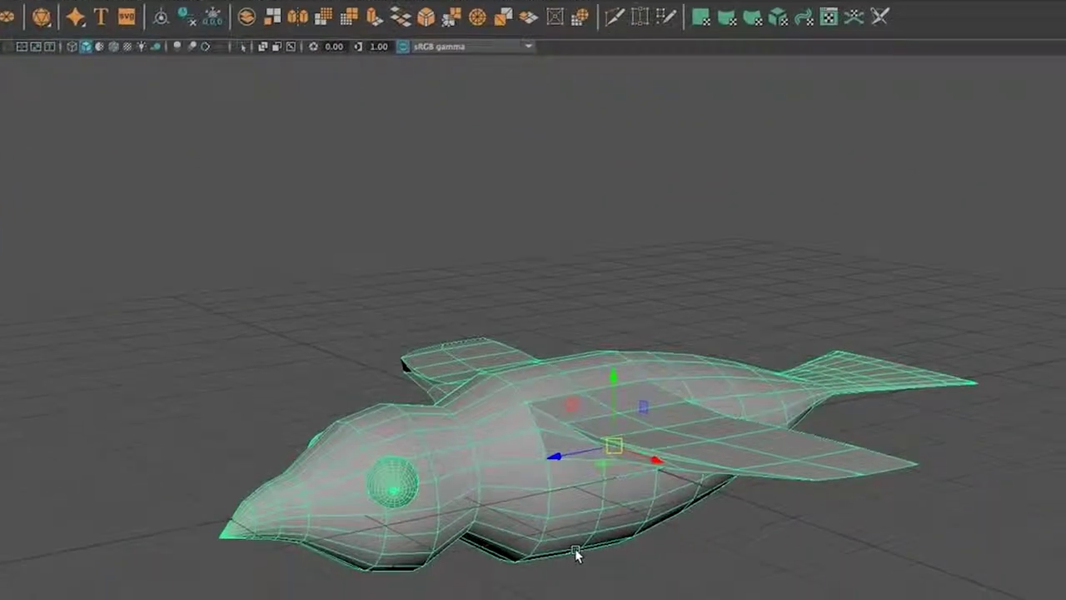
key("3")
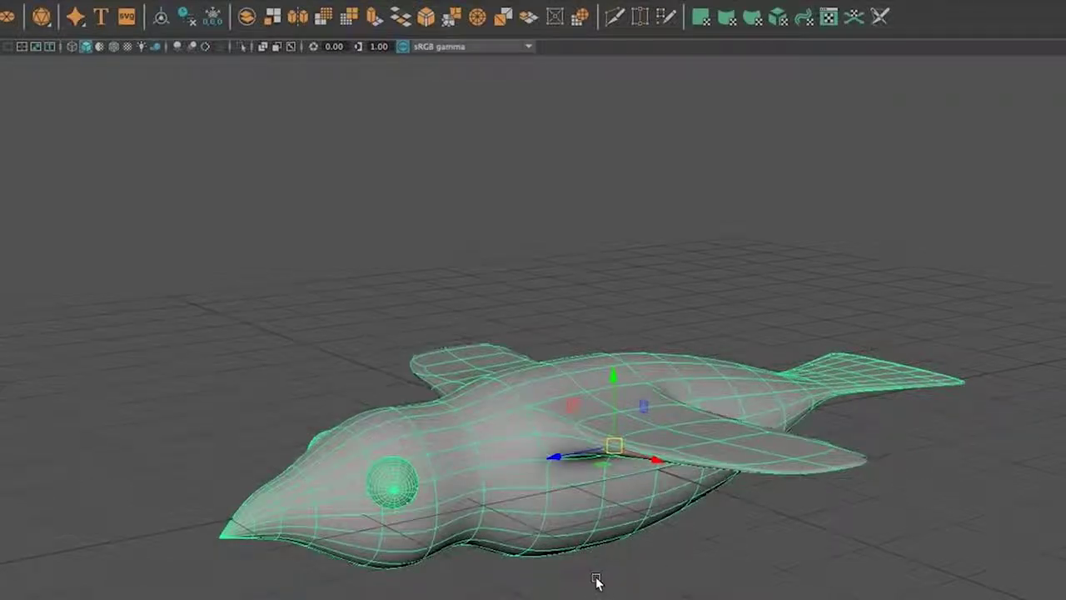
left_click(596, 581)
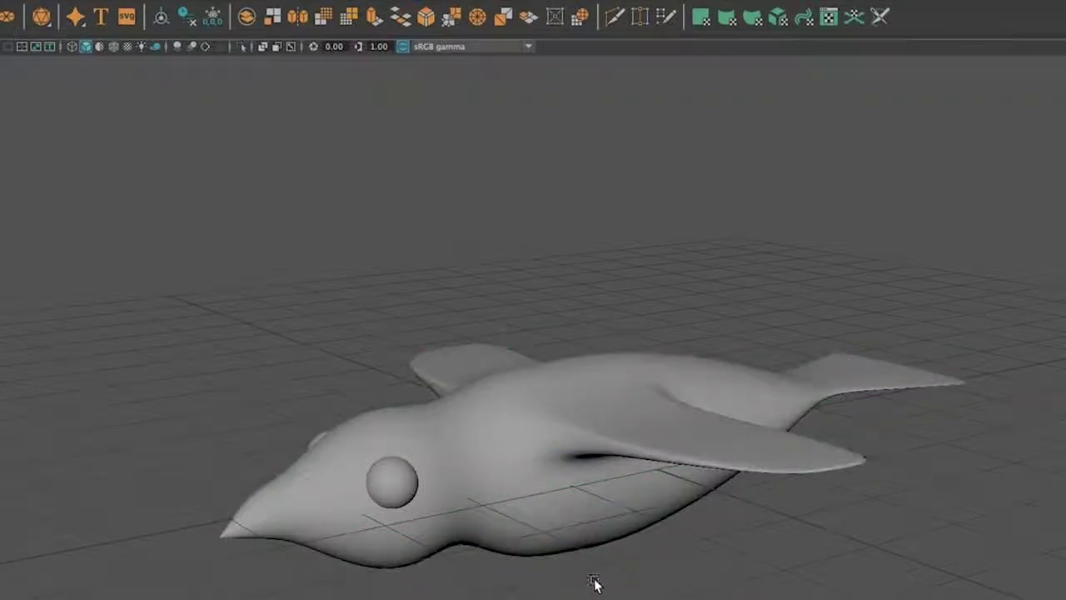
left_click(584, 537)
key("1")
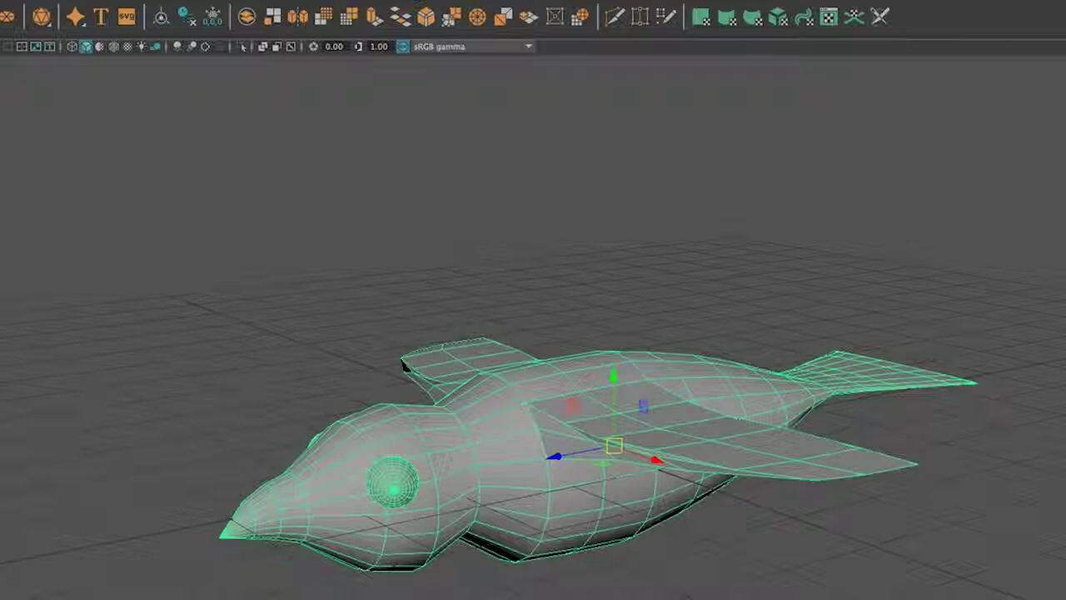
Step: Move the bird away from the grid centre to about -7.8 in Z and create a polygon sphere with 4 axis and 4 height divisions
left_click_drag(556, 458, 1058, 385)
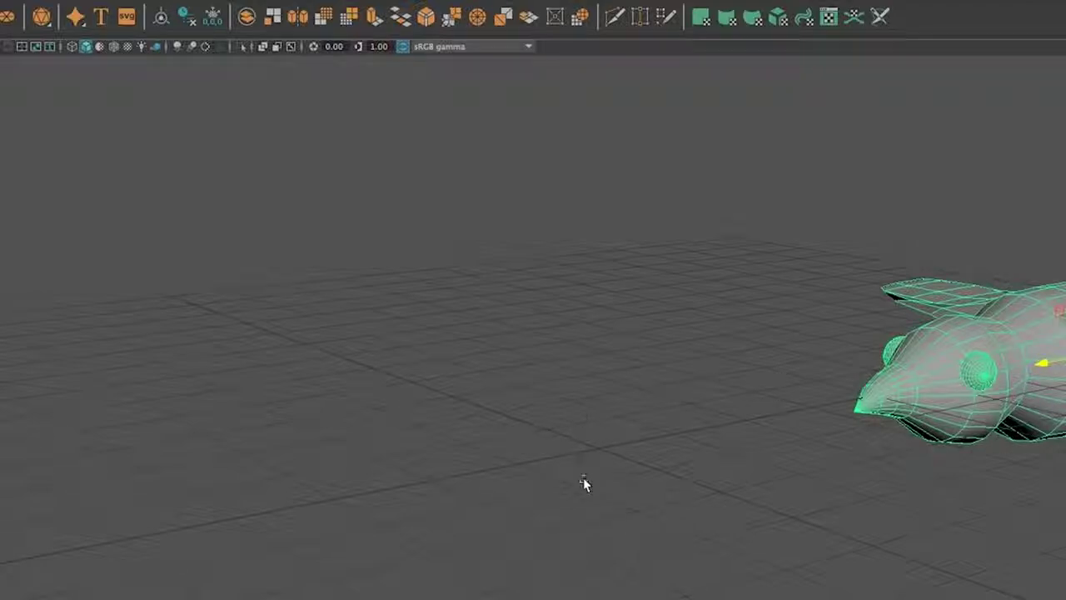
left_click(188, 205)
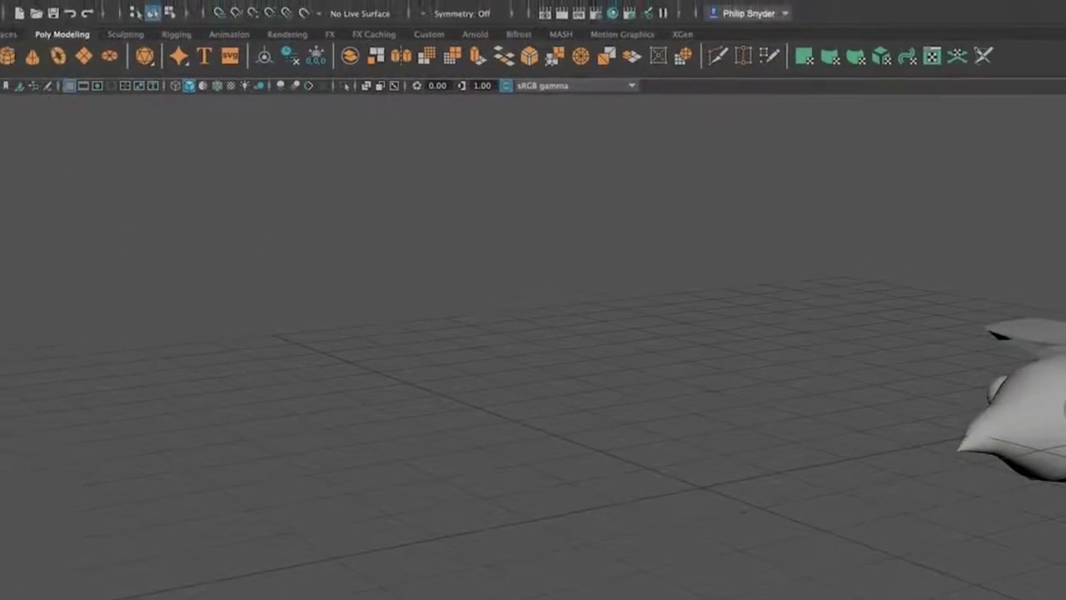
left_click(42, 17)
mouse_move(219, 76)
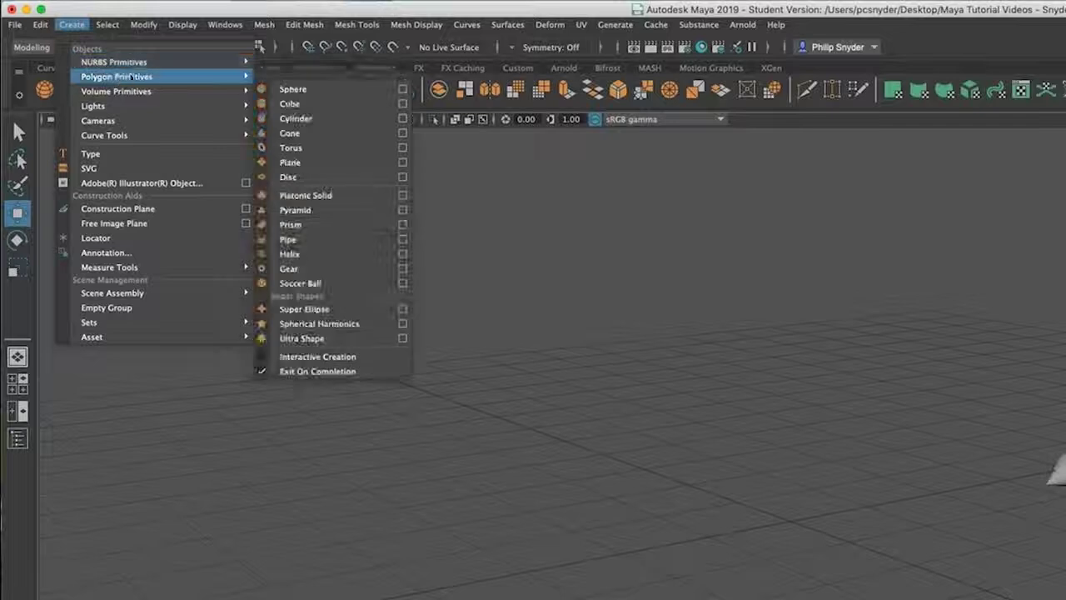
left_click(403, 90)
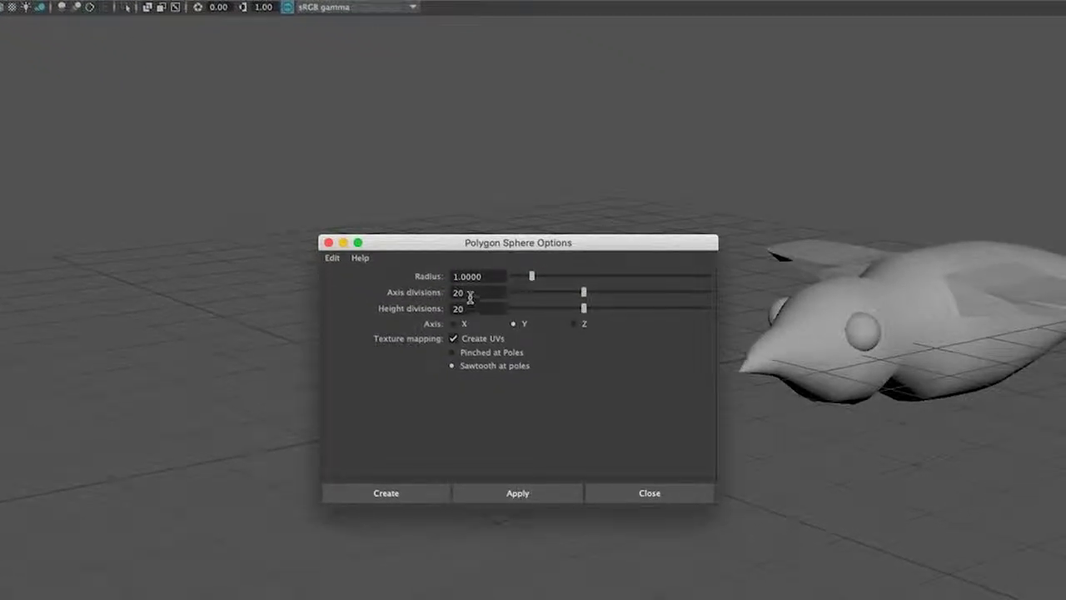
left_click_drag(477, 293, 451, 293)
type("4")
key("Tab")
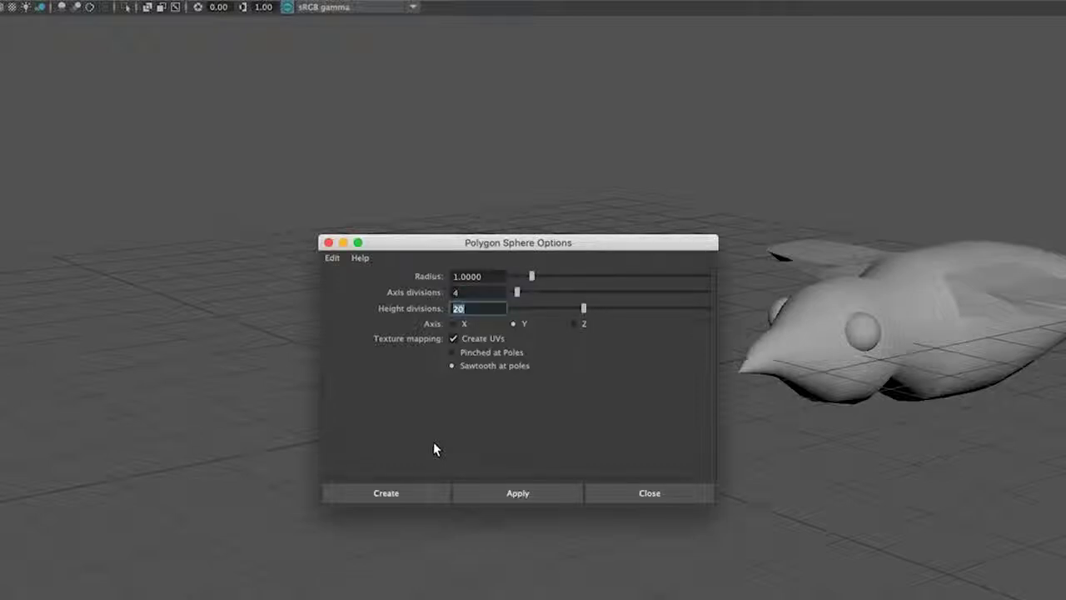
type("4")
key("Tab")
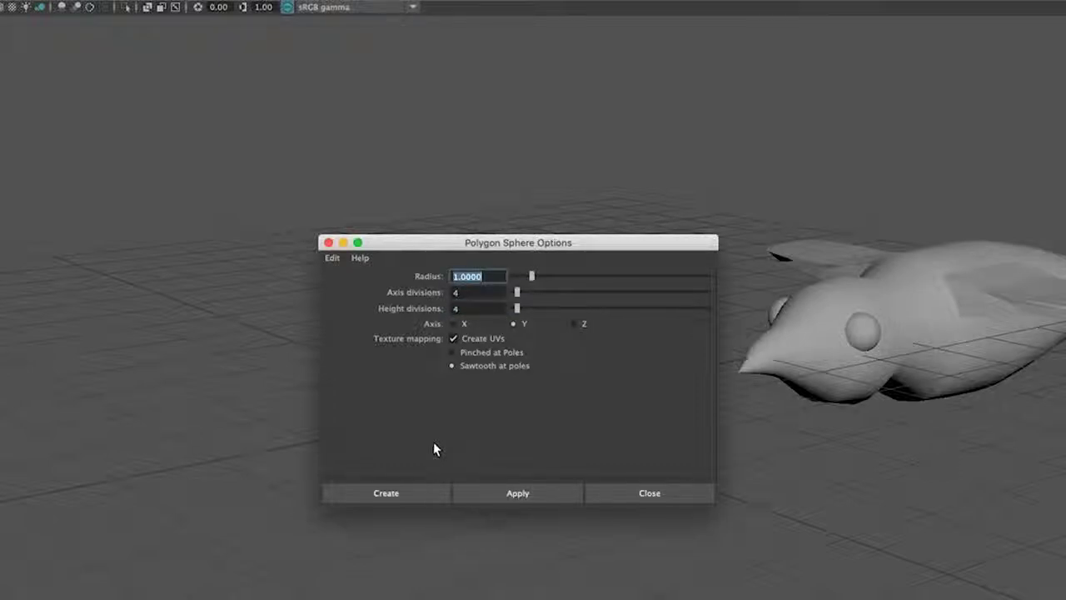
left_click(389, 493)
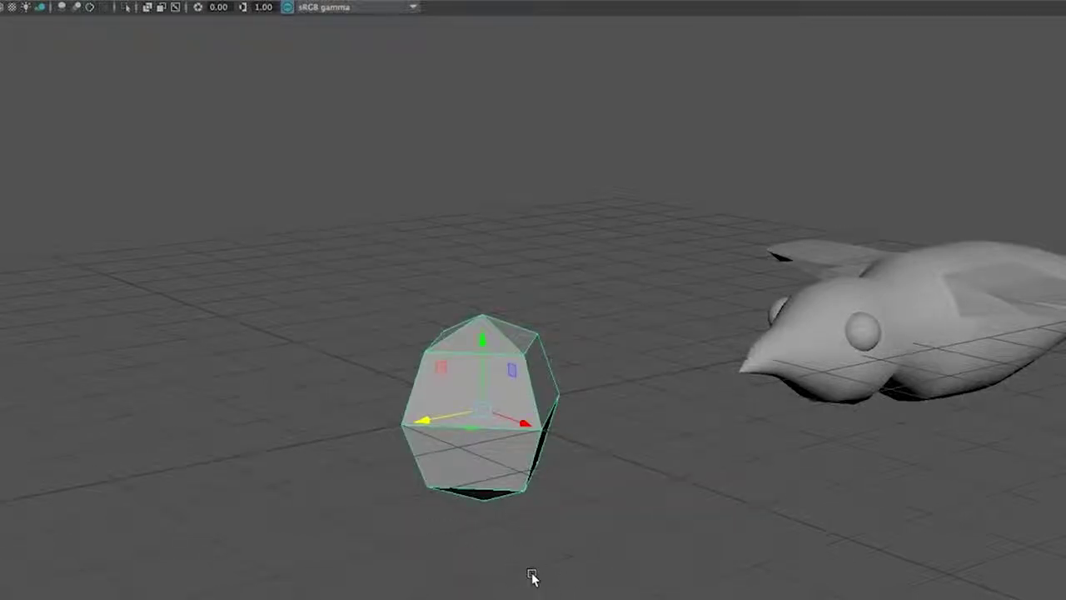
Step: Lower the sphere to about -2.11 in Y and move the bird back along Z to the grid centre above it
left_click_drag(522, 578, 533, 379, "alt")
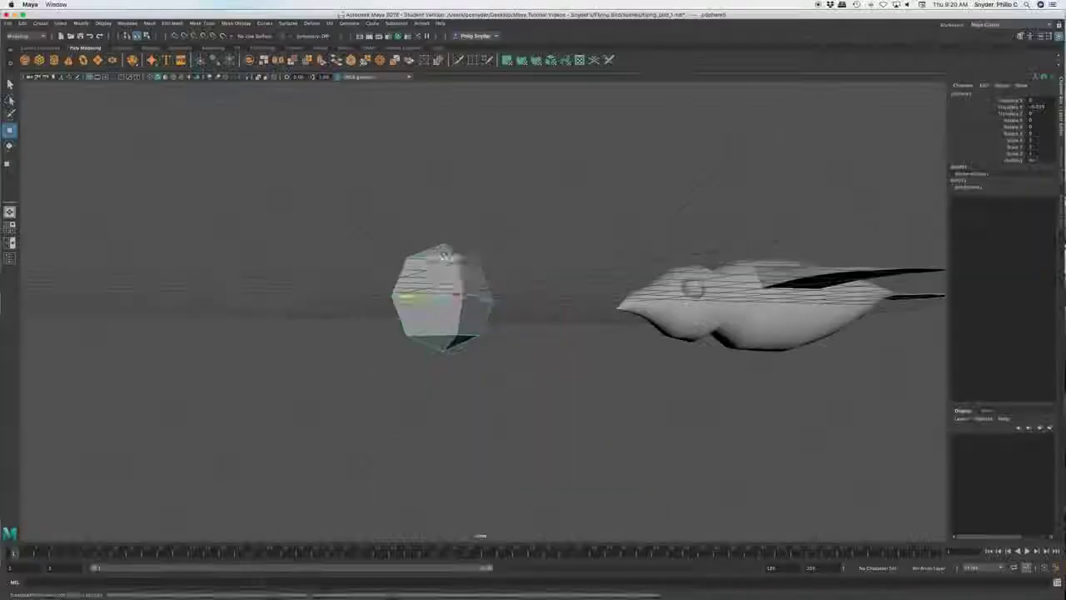
left_click_drag(442, 287, 442, 406)
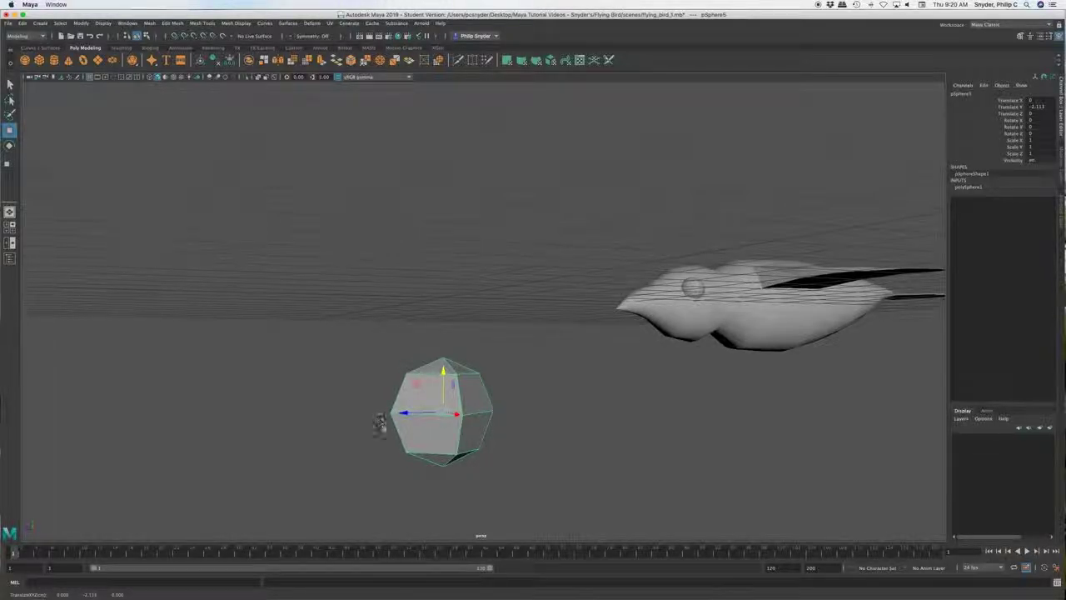
left_click(749, 310)
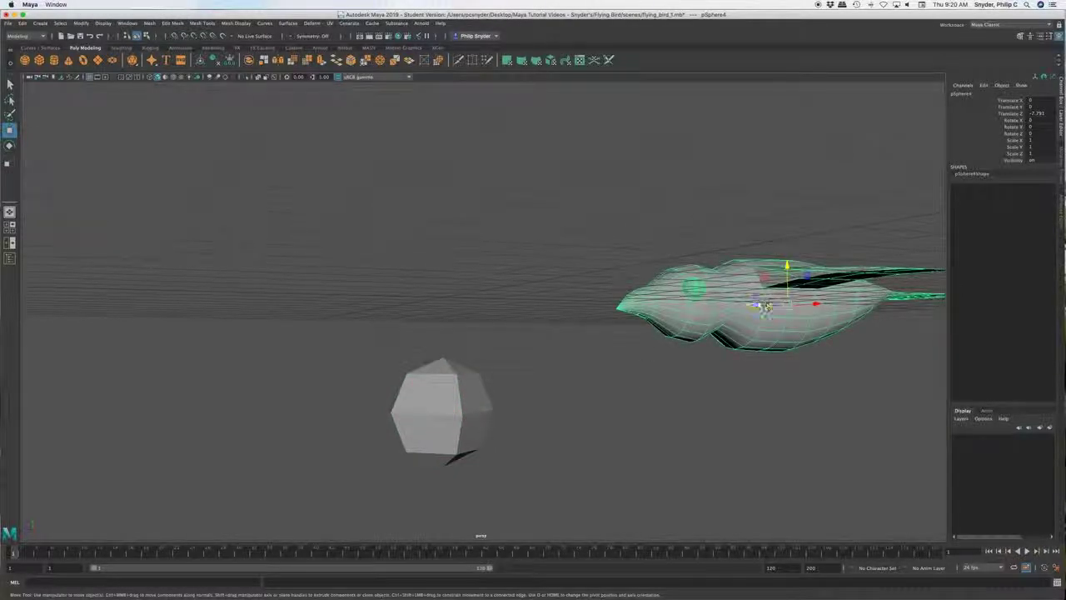
left_click_drag(764, 307, 409, 312)
left_click_drag(491, 481, 498, 460, "alt")
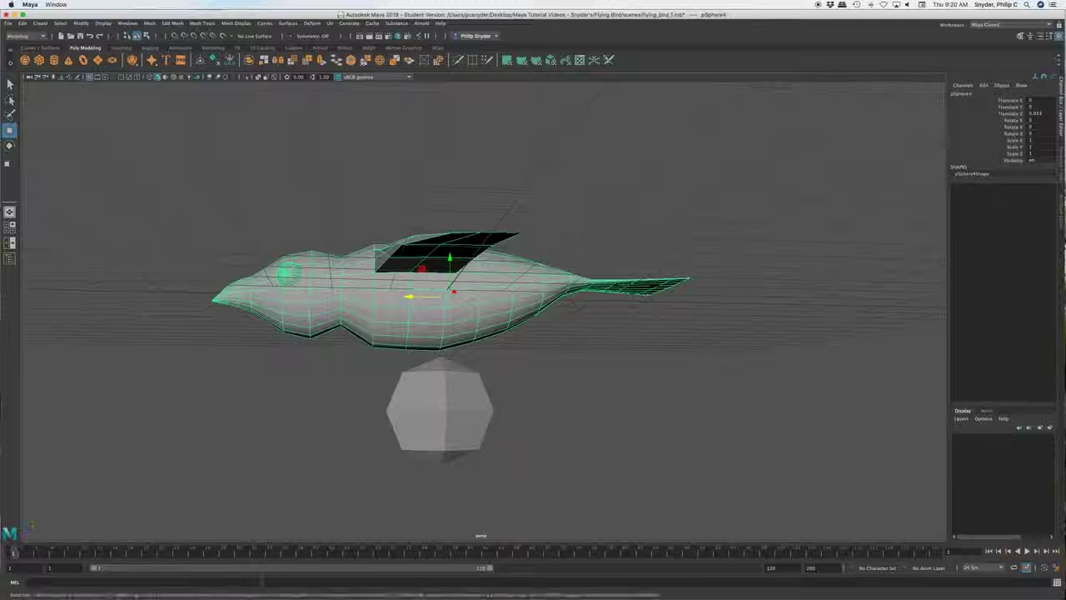
Step: Position the sphere under the rear of the bird's belly, offset to one side at about 0.96 in X and -1.73 in Y
left_click(445, 421)
left_click_drag(440, 411, 509, 355)
left_click_drag(514, 494, 614, 447, "alt")
left_click_drag(523, 391, 576, 388)
mouse_move(558, 497)
left_mouse_down("alt")
mouse_move(516, 507)
mouse_move(557, 497)
mouse_move(573, 508)
left_mouse_up("alt")
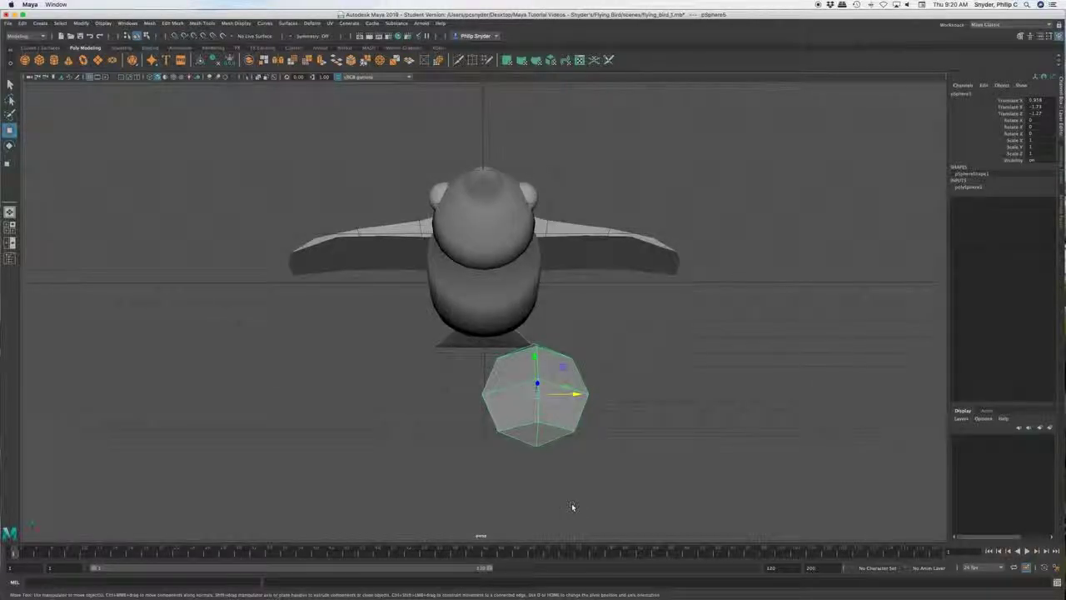
Step: Scale the sphere into a thin vertical spindle, about 0.175 in X and 0.166 in Z, keeping its height
key("r")
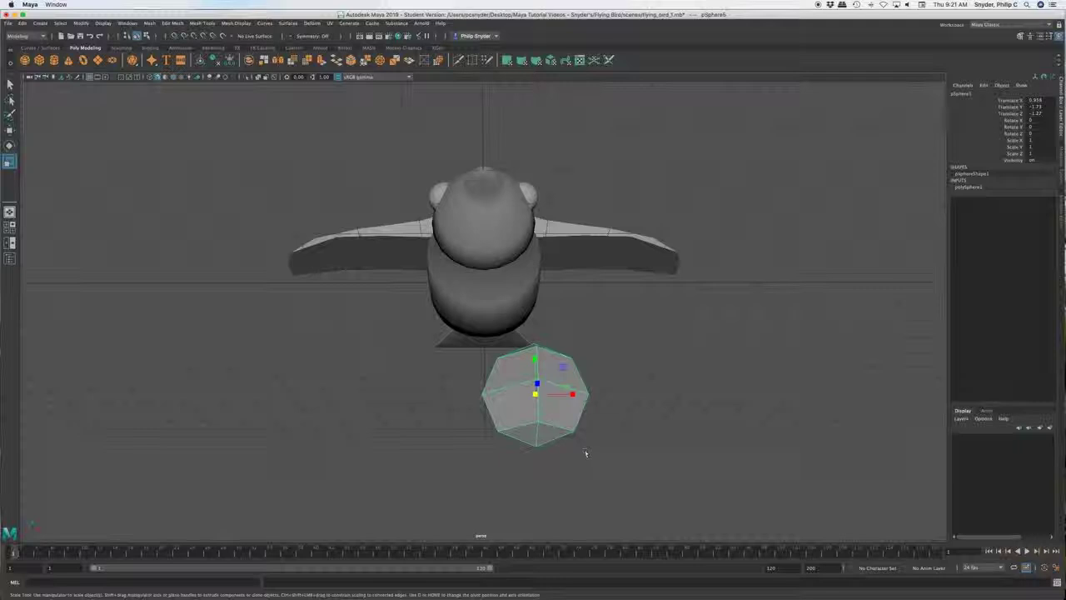
left_click_drag(576, 451, 557, 398, "alt")
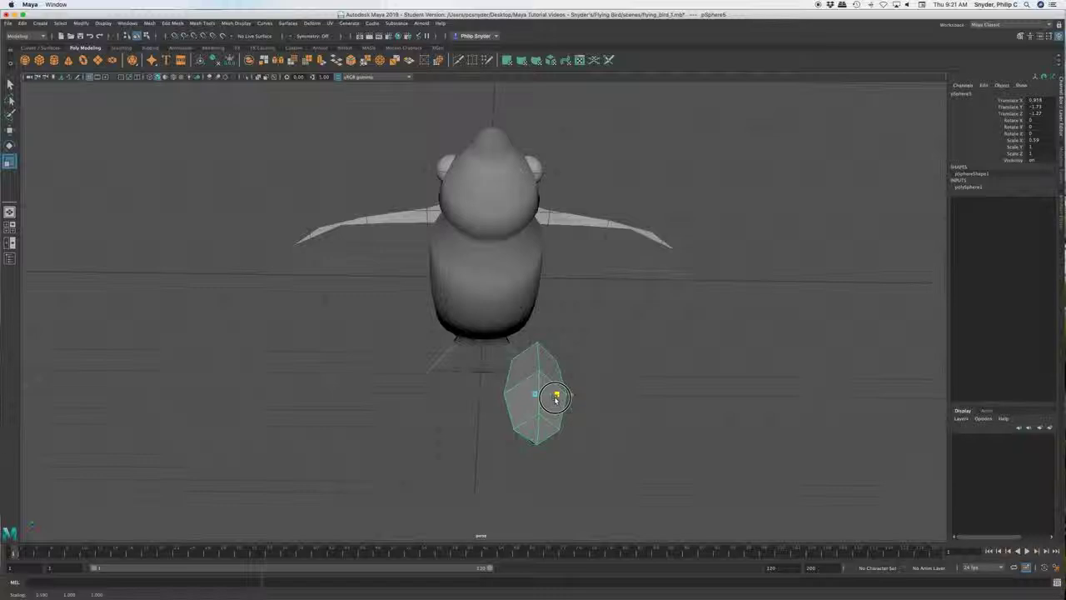
left_click_drag(585, 432, 499, 441, "alt")
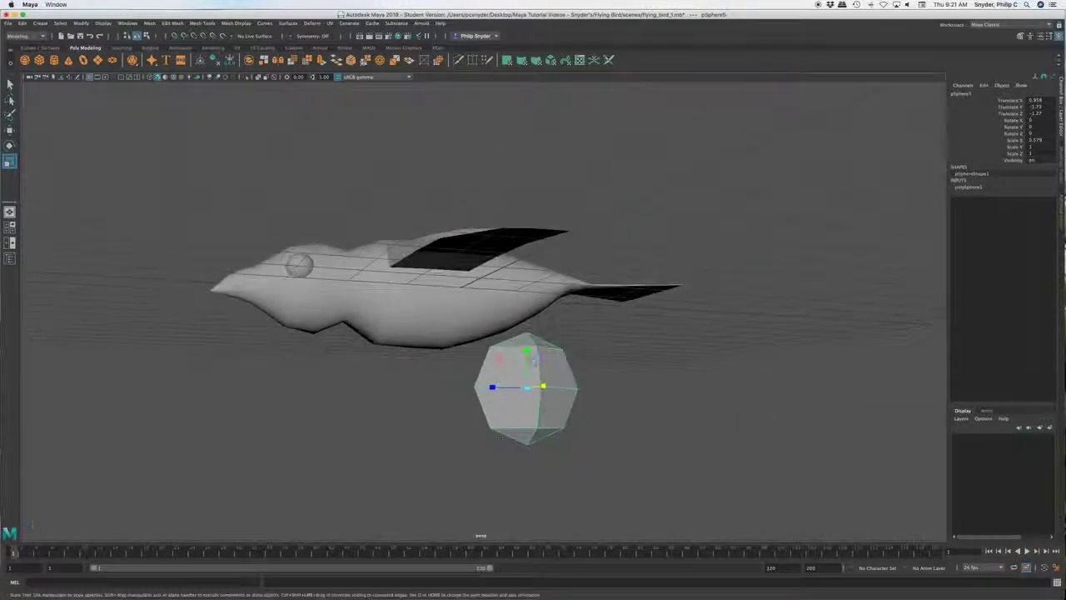
left_click_drag(494, 388, 511, 386)
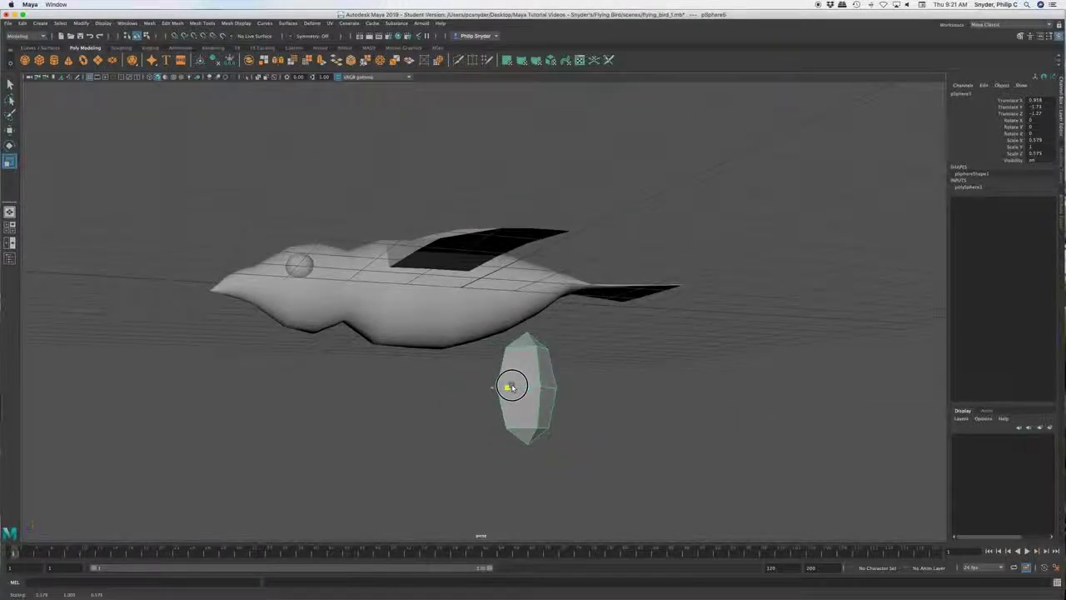
mouse_move(571, 470)
left_mouse_down("alt")
mouse_move(583, 458)
mouse_move(618, 466)
mouse_move(571, 466)
left_mouse_up("alt")
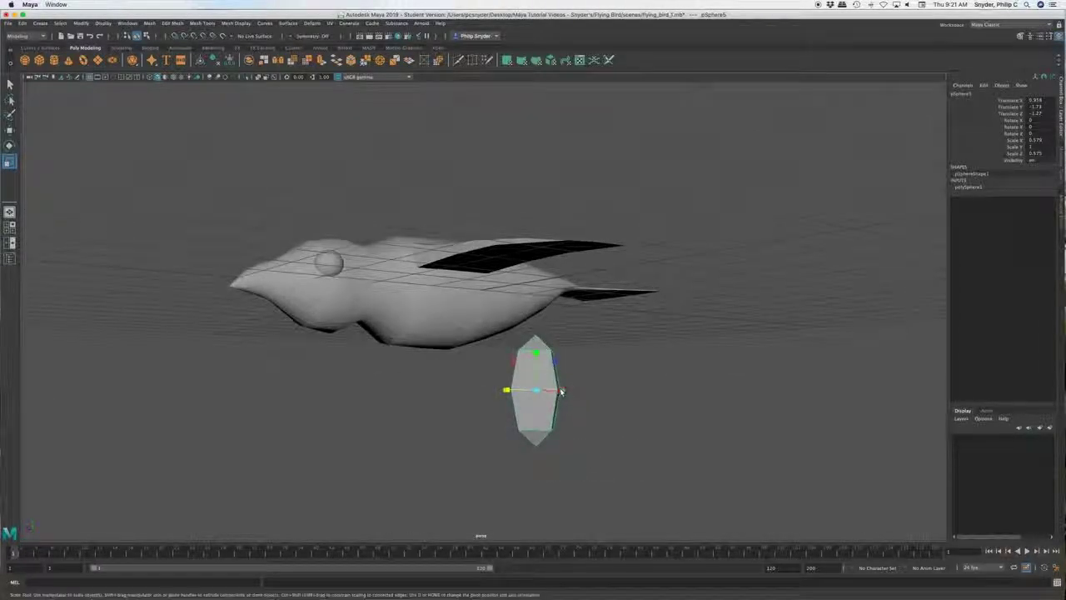
left_click_drag(561, 389, 483, 408, "alt")
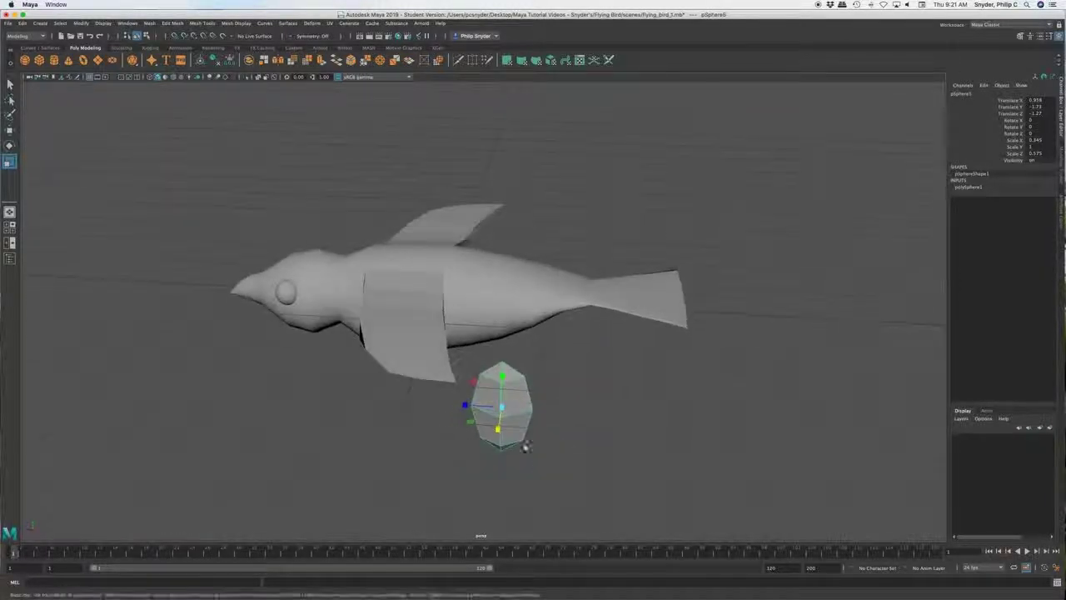
left_click_drag(489, 406, 563, 424)
left_click_drag(635, 410, 626, 417, "alt")
left_click_drag(573, 392, 479, 400)
mouse_move(544, 459)
left_mouse_down("alt")
mouse_move(547, 436)
mouse_move(549, 447)
left_mouse_up("alt")
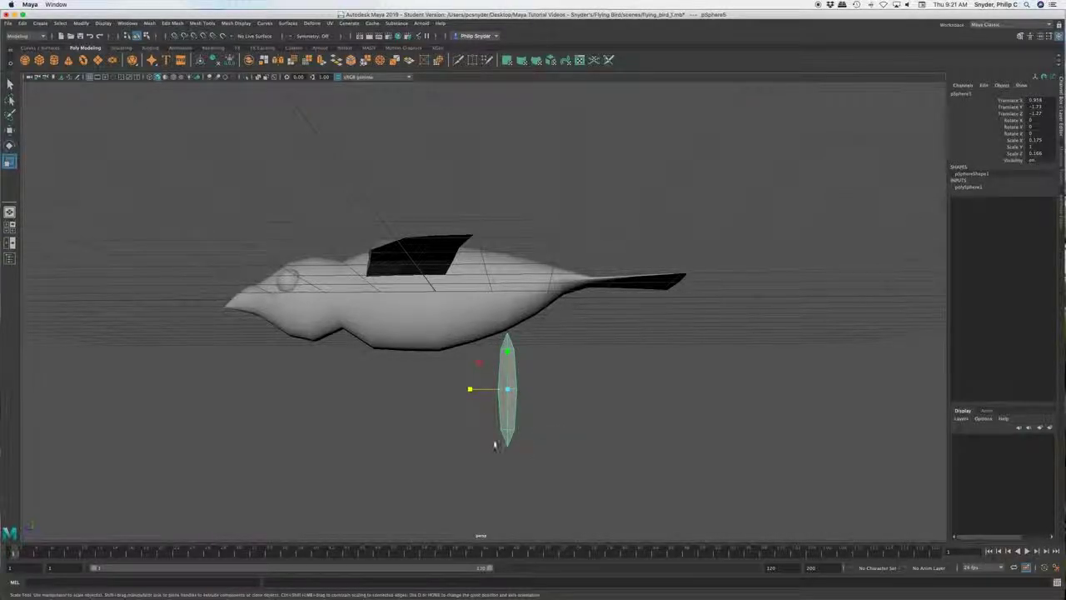
Step: Move the leg inward to about 0.637 in X and raise it to about -1.35 in Y so its tip meets the bird's underside
left_click_drag(445, 443, 503, 356, "alt")
left_click(515, 345, "shift")
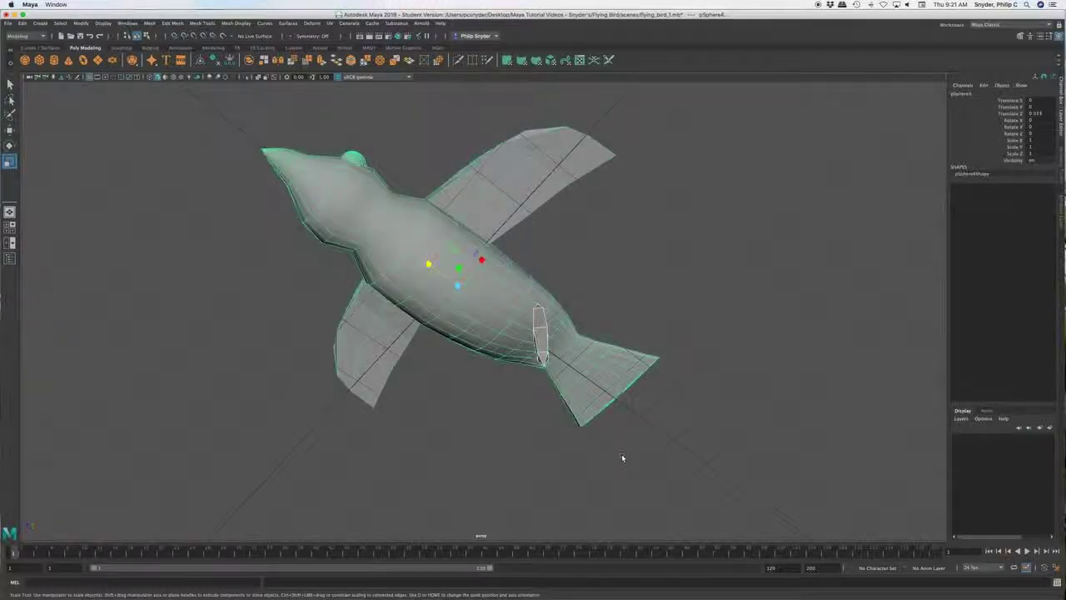
left_click_drag(510, 460, 556, 463, "alt")
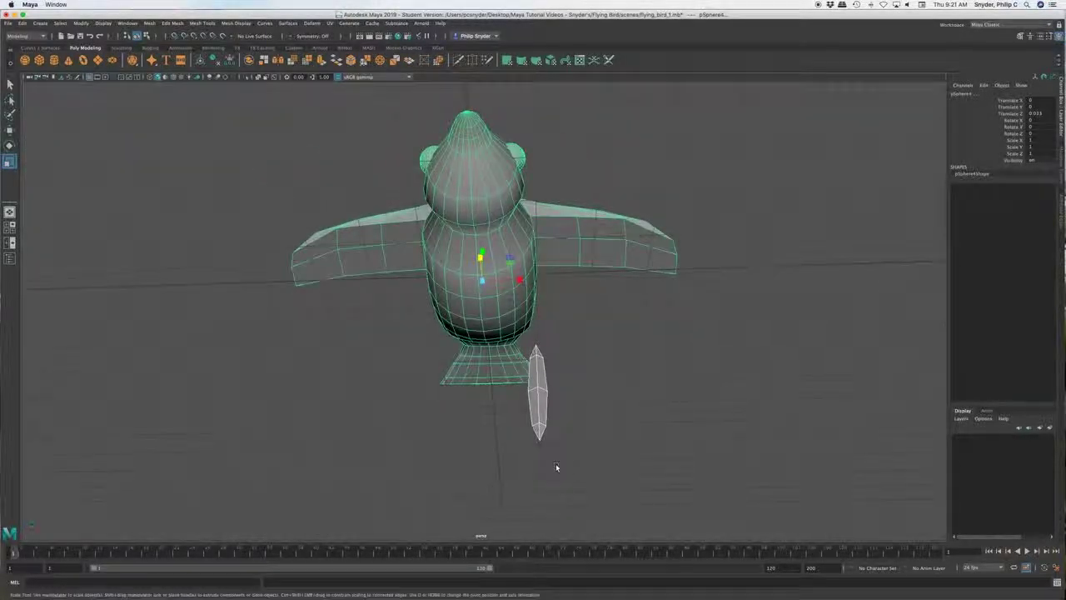
key("w")
left_click(540, 392)
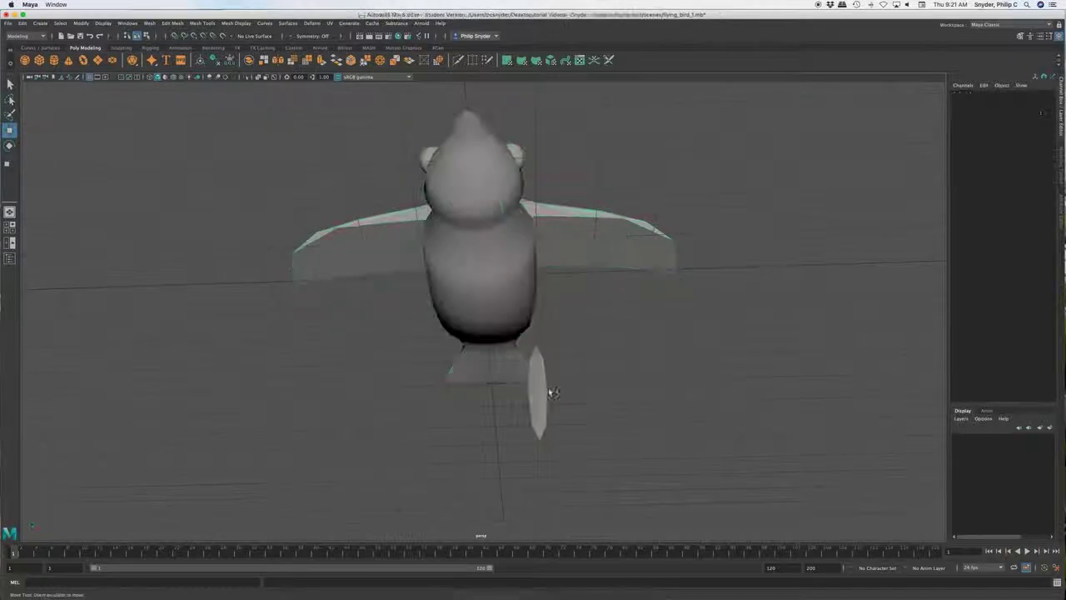
left_click_drag(585, 393, 562, 392)
mouse_move(511, 495)
left_mouse_down("alt")
mouse_move(468, 514)
mouse_move(428, 513)
mouse_move(430, 498)
mouse_move(533, 503)
mouse_move(506, 504)
left_mouse_up("alt")
left_click_drag(520, 357, 519, 342)
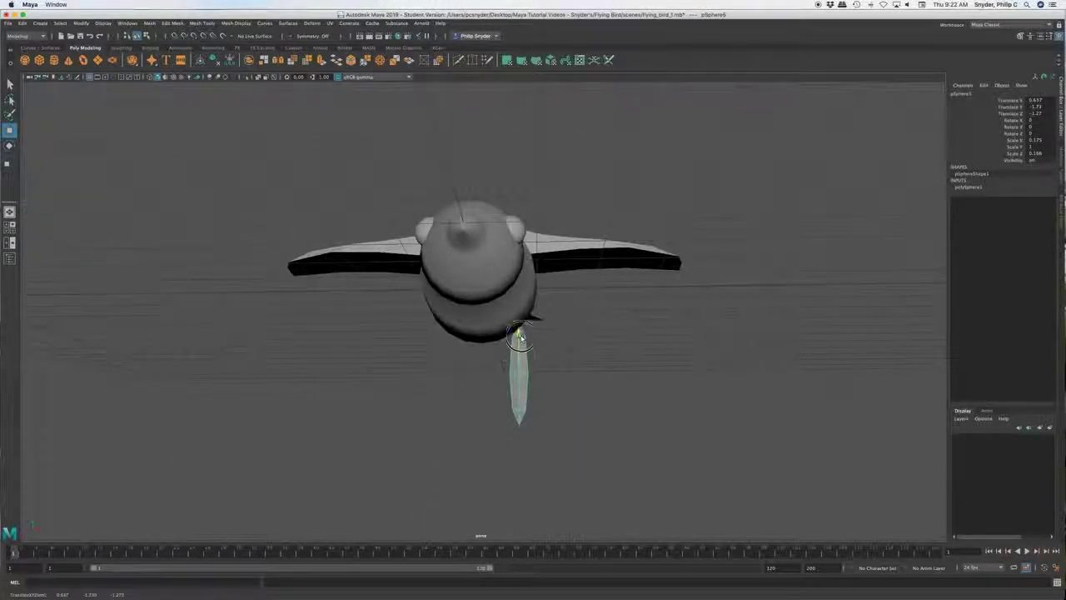
Step: Slide the leg forward under the belly to about -0.491 in Z
left_click_drag(585, 431, 491, 437, "alt")
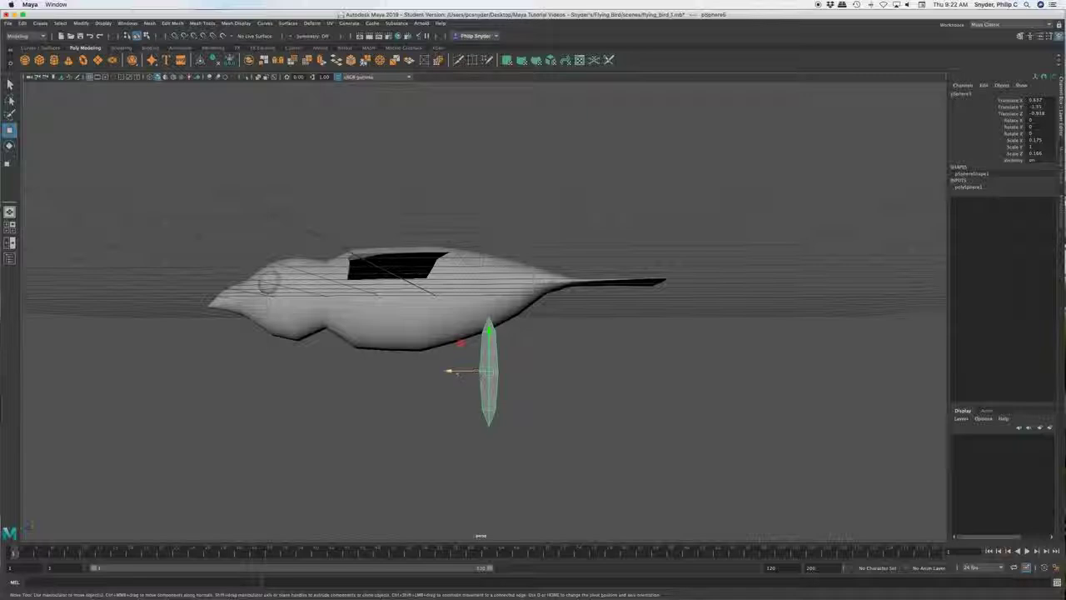
left_click_drag(442, 369, 424, 370)
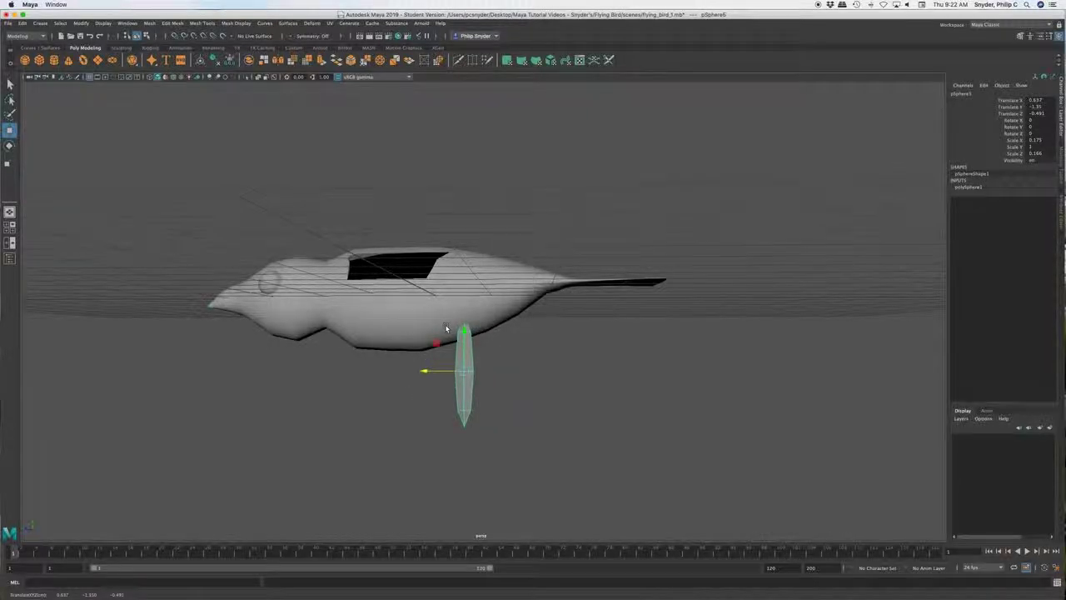
left_click(449, 337)
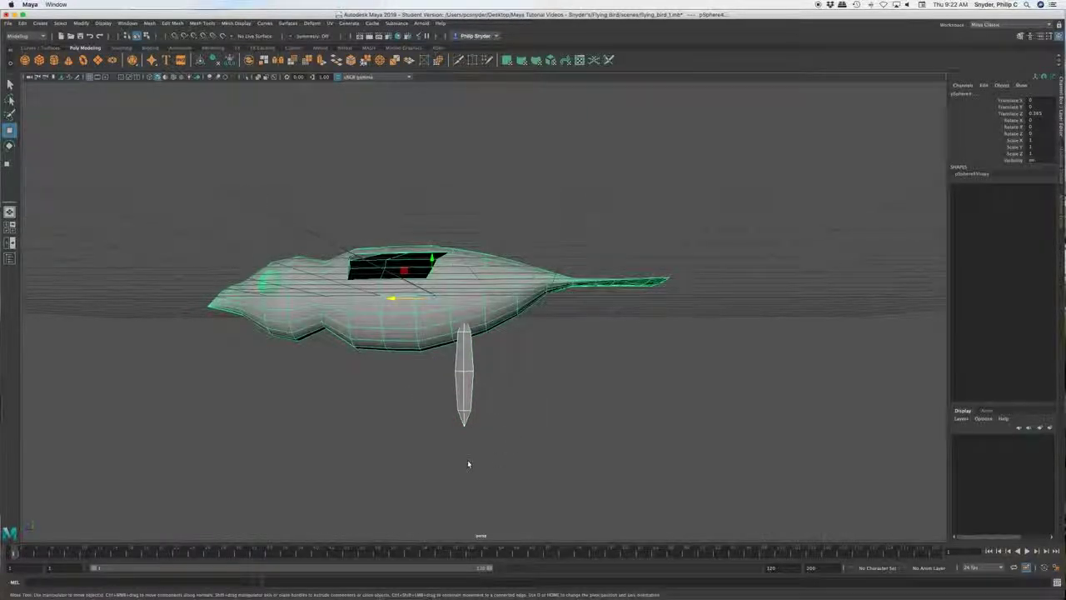
left_click_drag(456, 464, 478, 448, "alt")
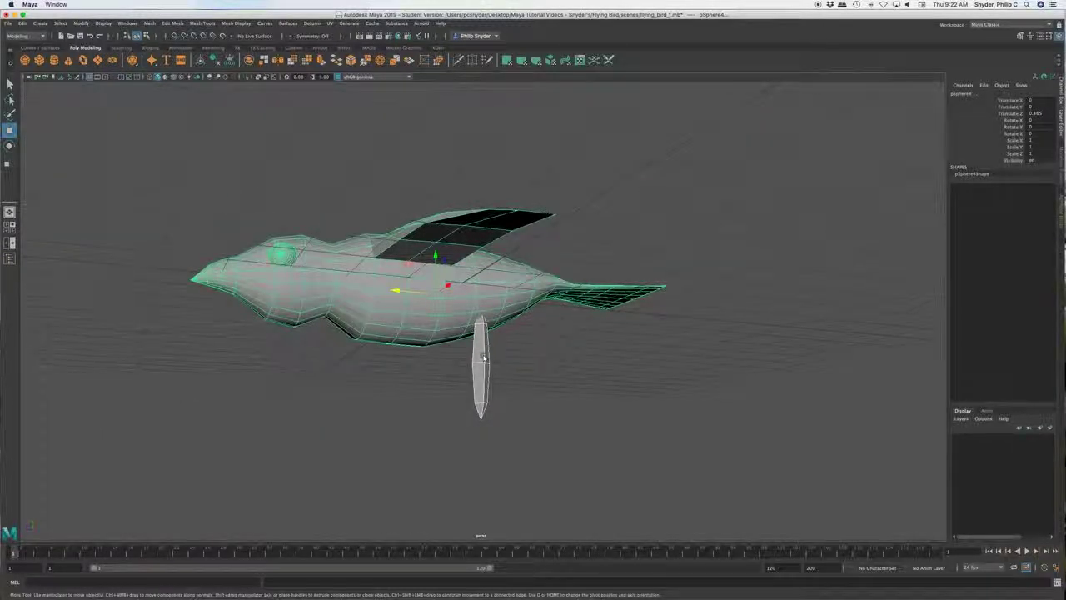
Step: Move the leg outward from the body to about 0.855 in X
left_click(483, 358)
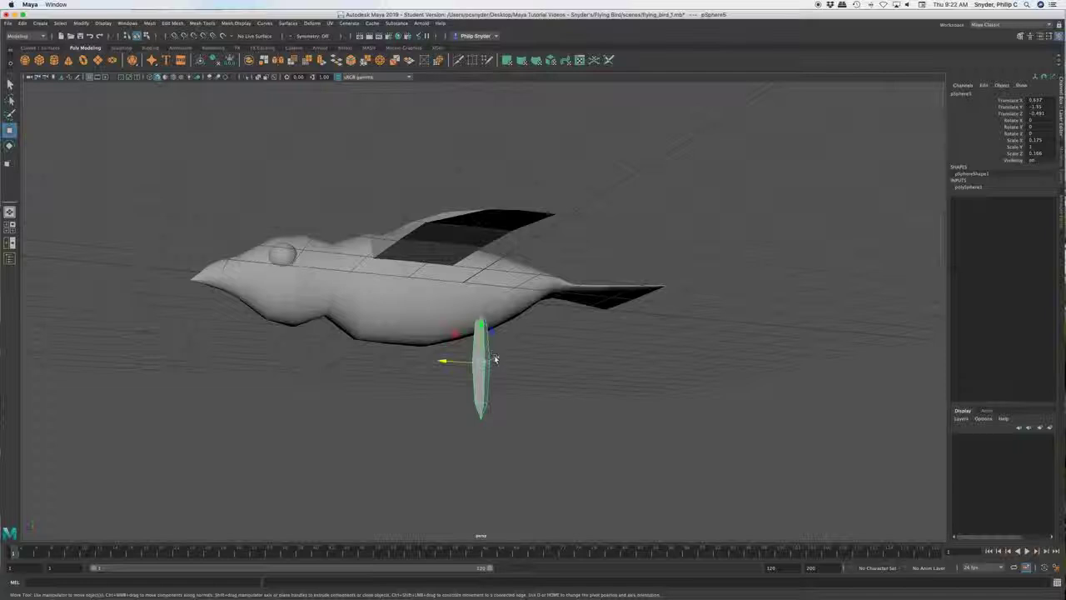
left_click_drag(494, 358, 500, 356)
left_click_drag(527, 437, 545, 448, "alt")
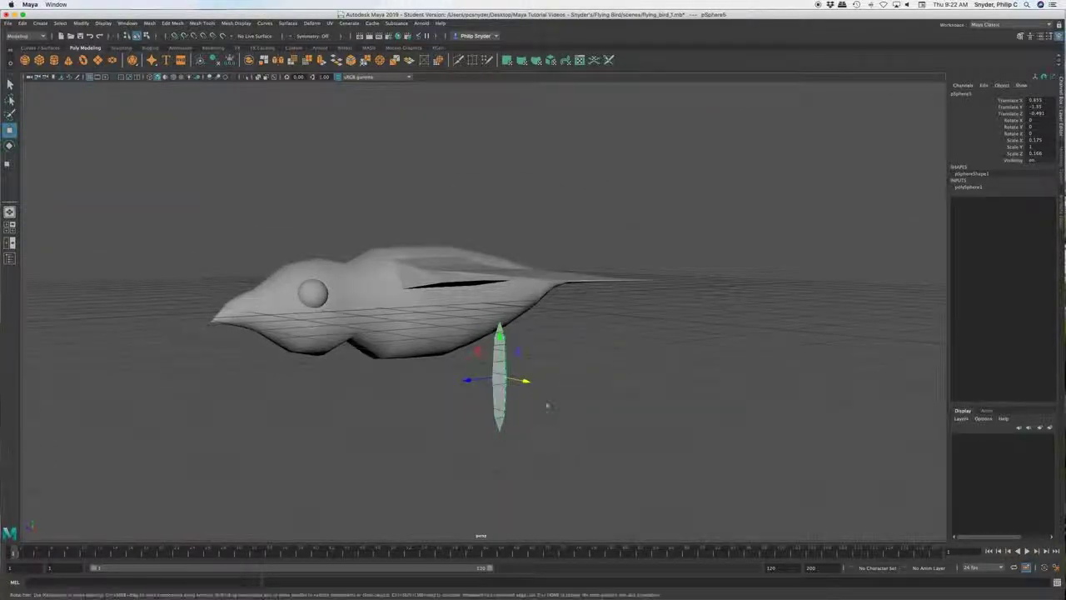
left_click_drag(482, 389, 488, 366, "alt")
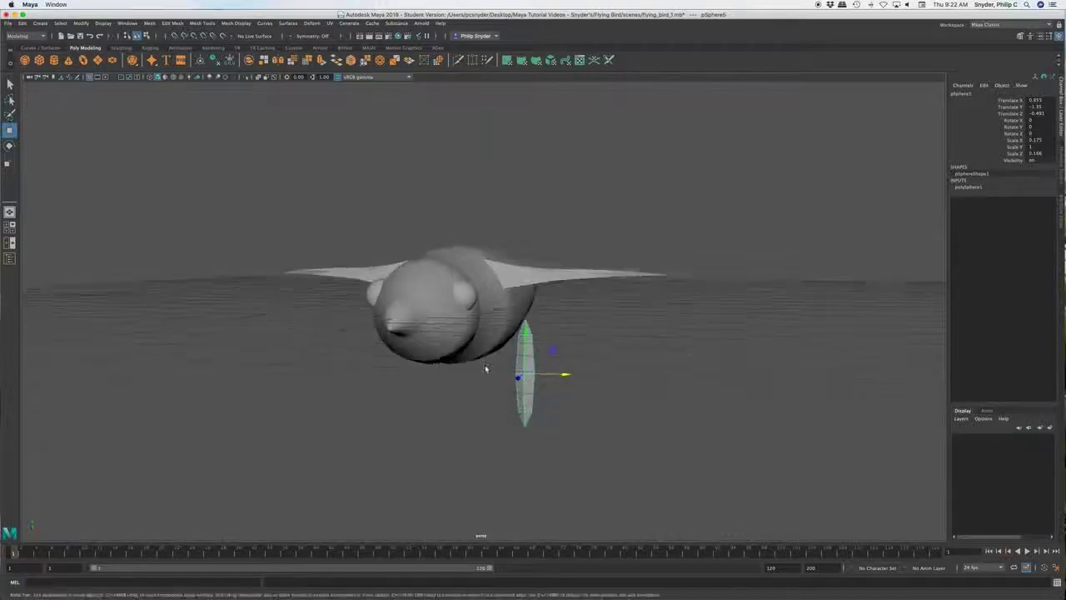
Step: Shift the bird sideways along negative X to separate its body from the leg
scroll(484, 367, "up", 5)
scroll(482, 366, "up", 3)
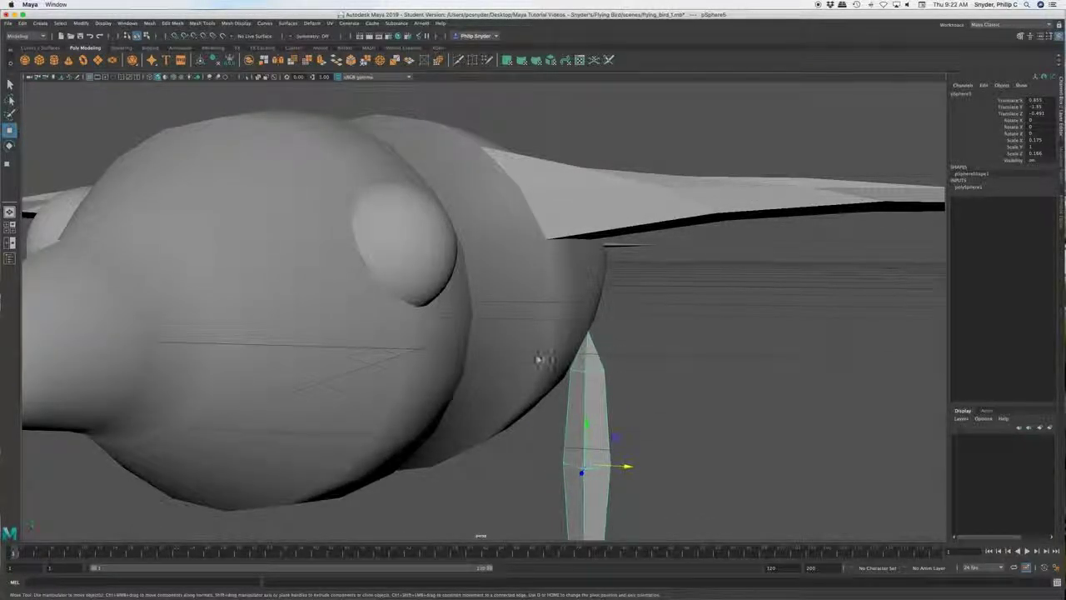
left_click(537, 359)
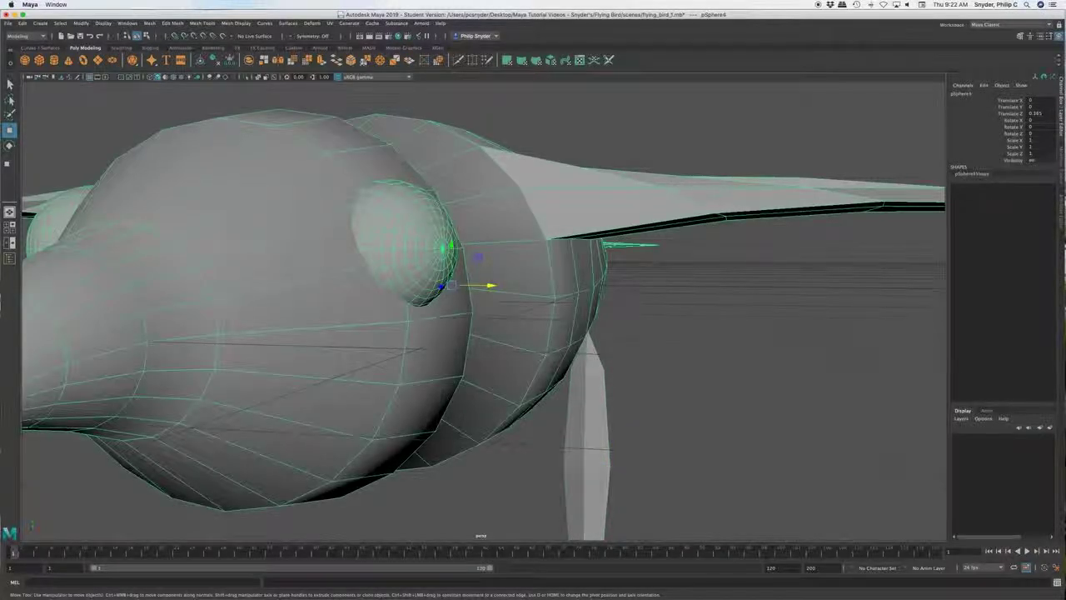
left_click_drag(495, 289, 375, 290)
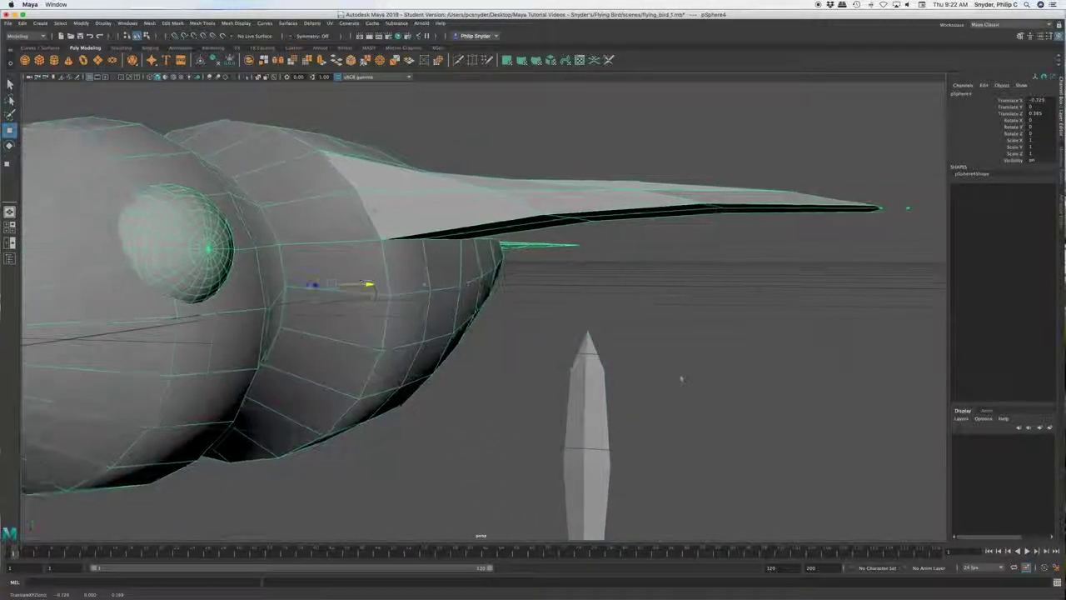
Step: Display the scene in wireframe and select the four vertices of the leg's upper ring
left_click(600, 371)
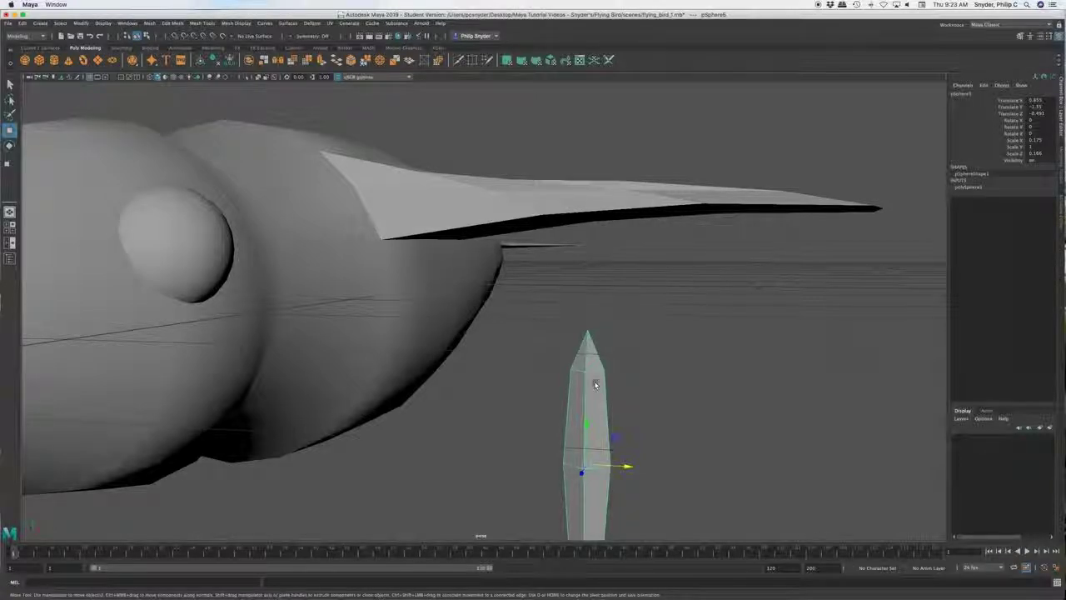
right_click(595, 384)
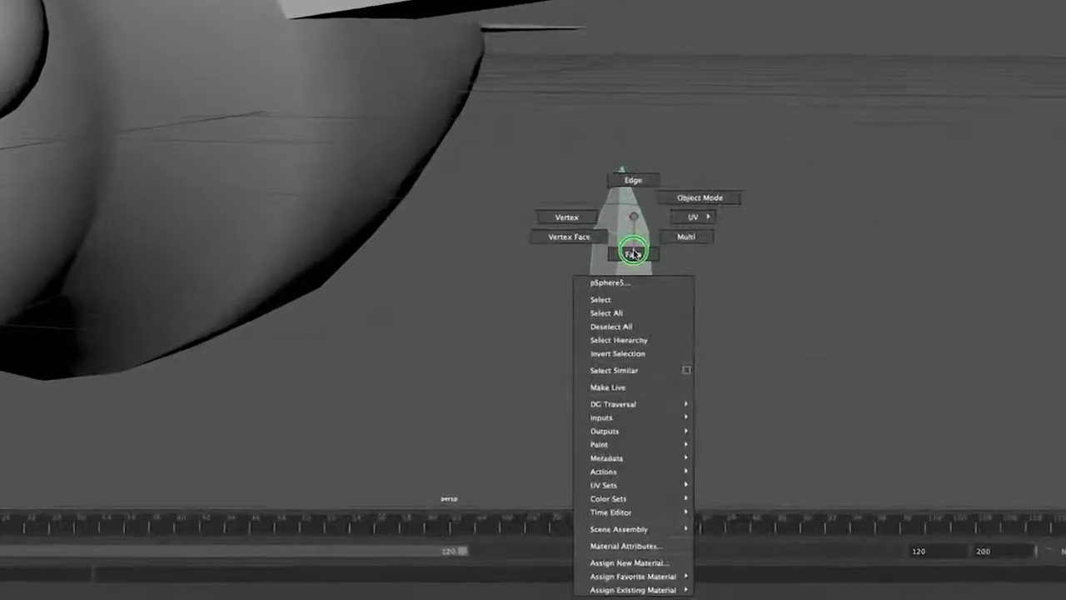
left_click(590, 156)
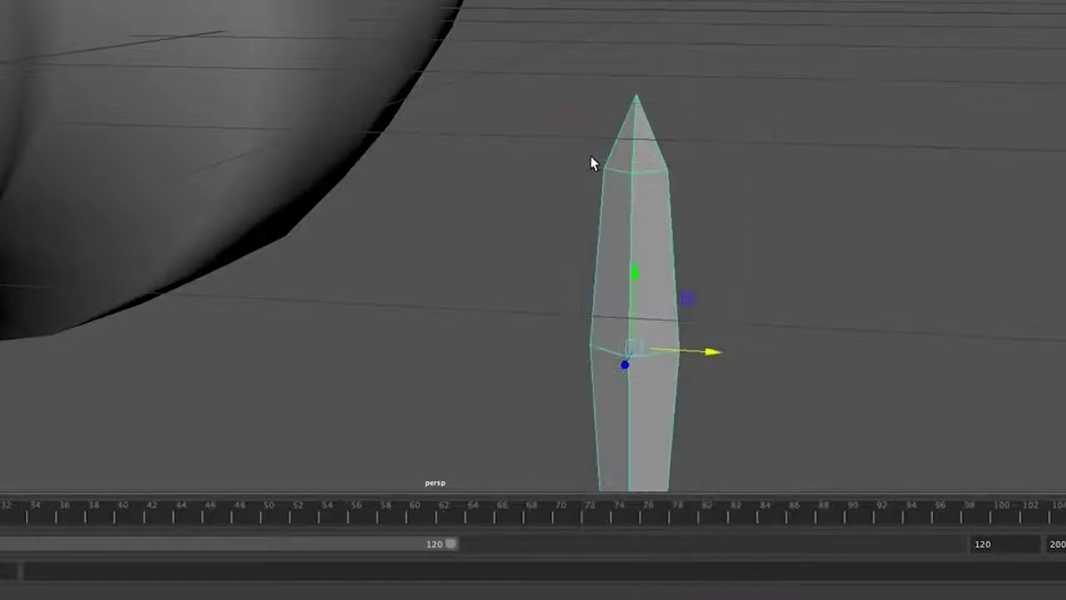
key("4")
left_click_drag(578, 154, 706, 207)
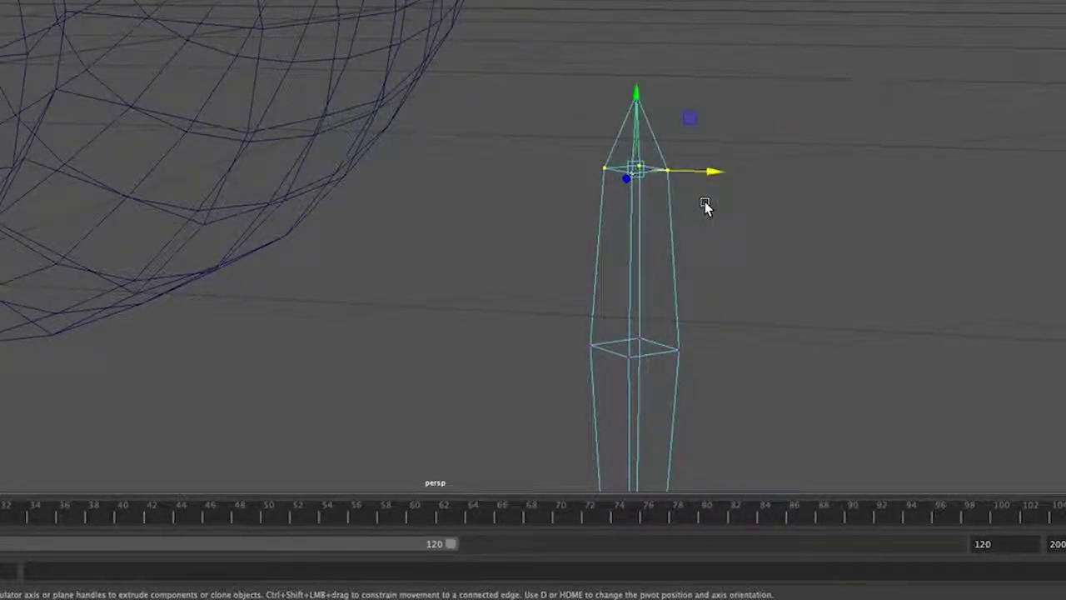
Step: Try to flare the top of the leg by scaling its upper vertex ring outward evenly
key("r")
left_click_drag(643, 173, 721, 166)
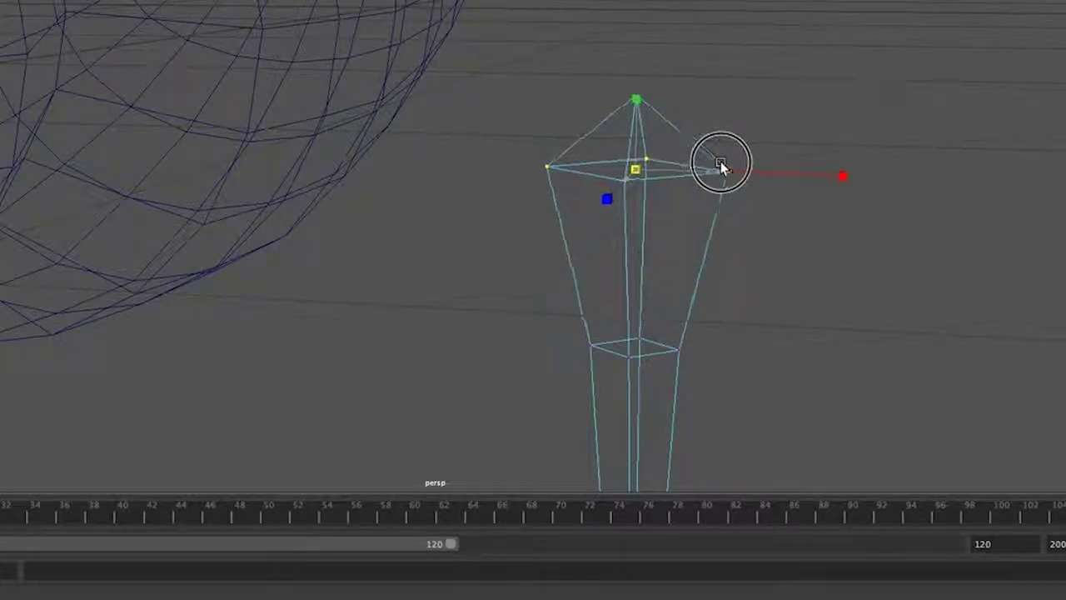
left_click_drag(707, 338, 640, 368, "alt")
left_click_drag(467, 266, 580, 307)
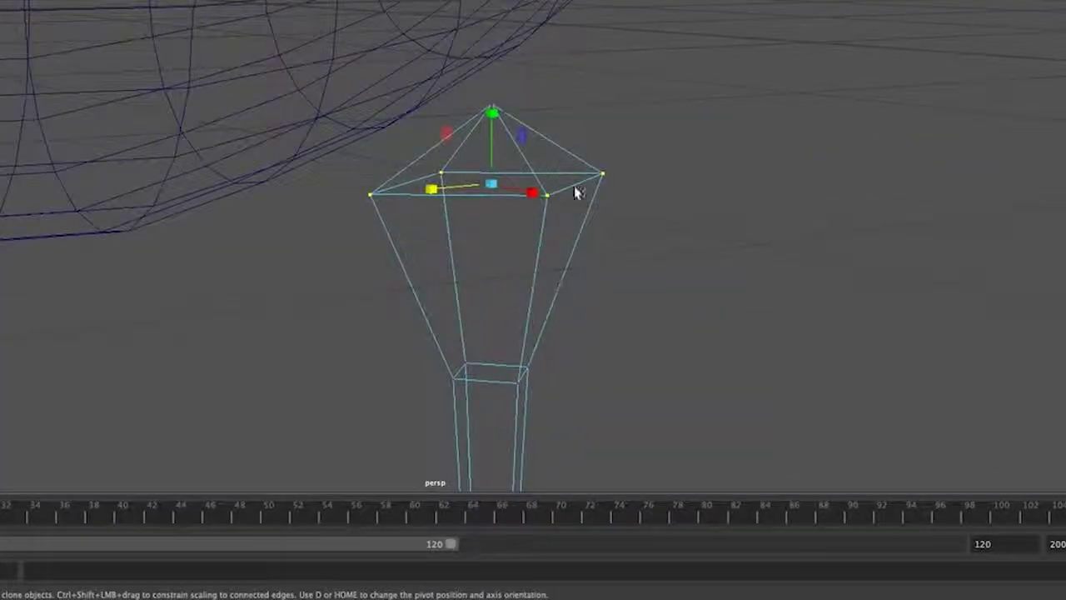
middle_click_drag(550, 293, 556, 129, "alt")
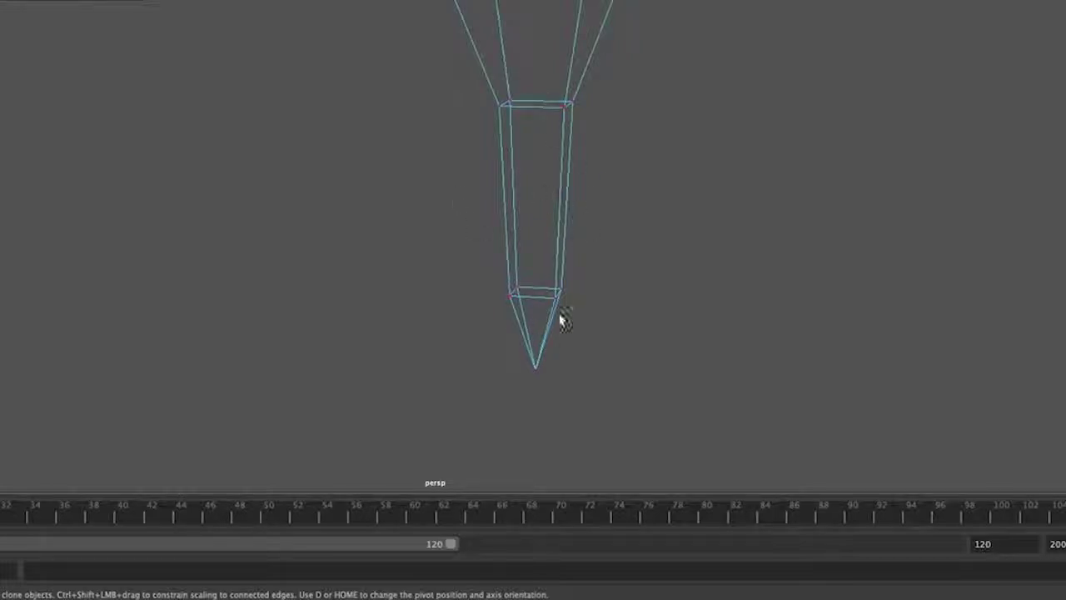
middle_click_drag(553, 189, 526, 392, "alt")
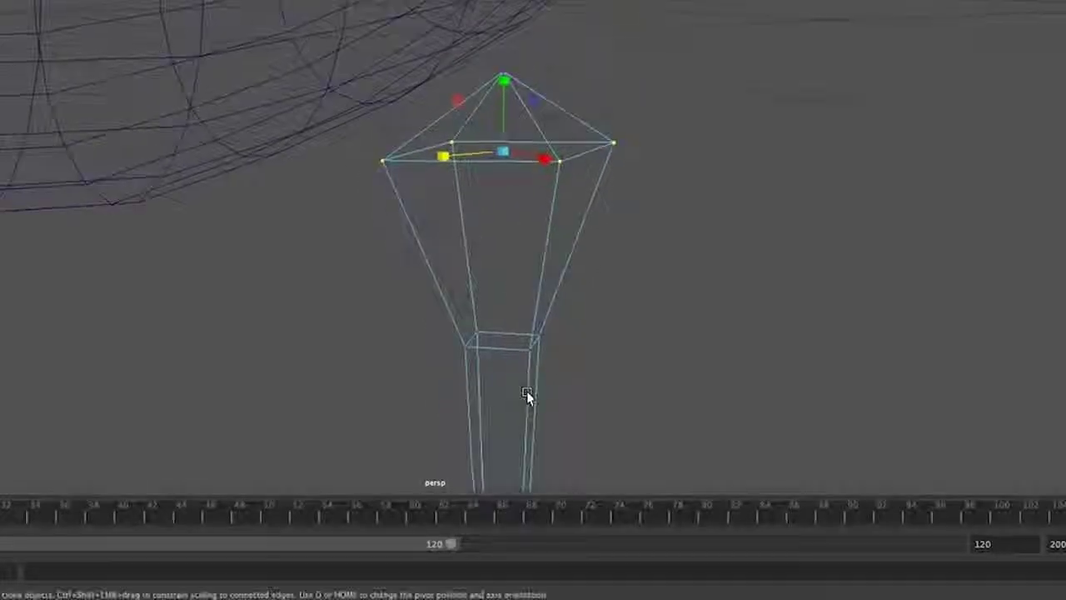
left_click_drag(502, 324, 619, 327, "alt")
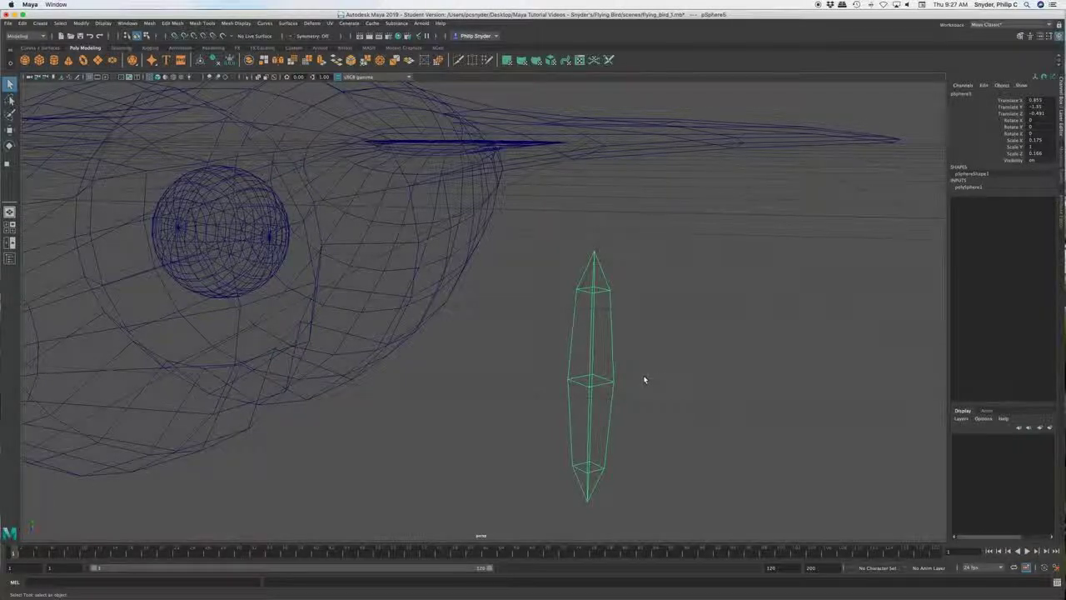
Step: Rotate the whole leg 45 degrees around the Y axis
left_click_drag(644, 380, 651, 316, "alt")
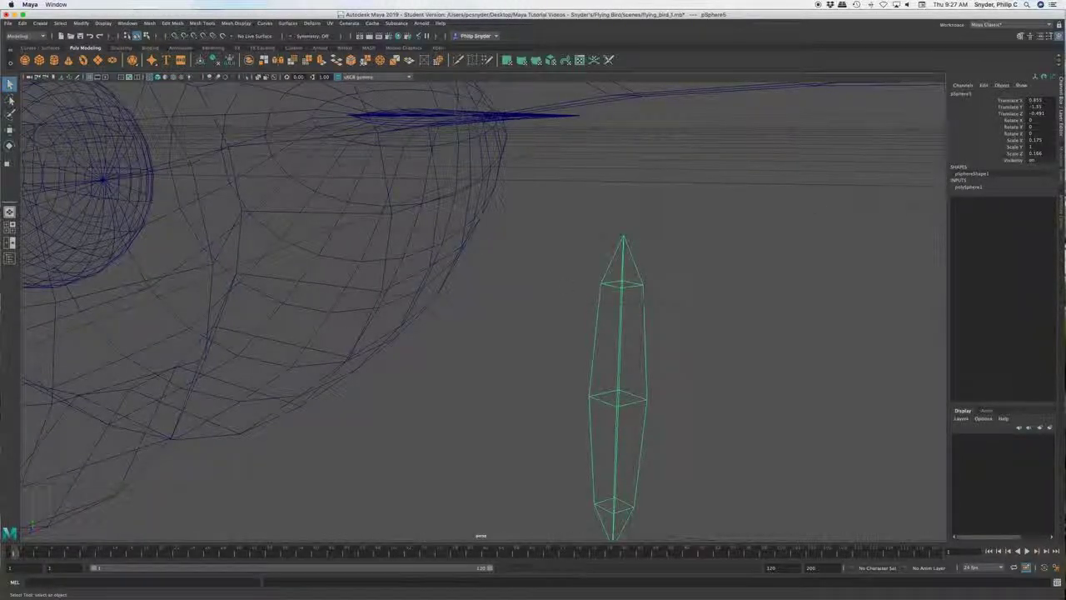
left_click(1041, 129)
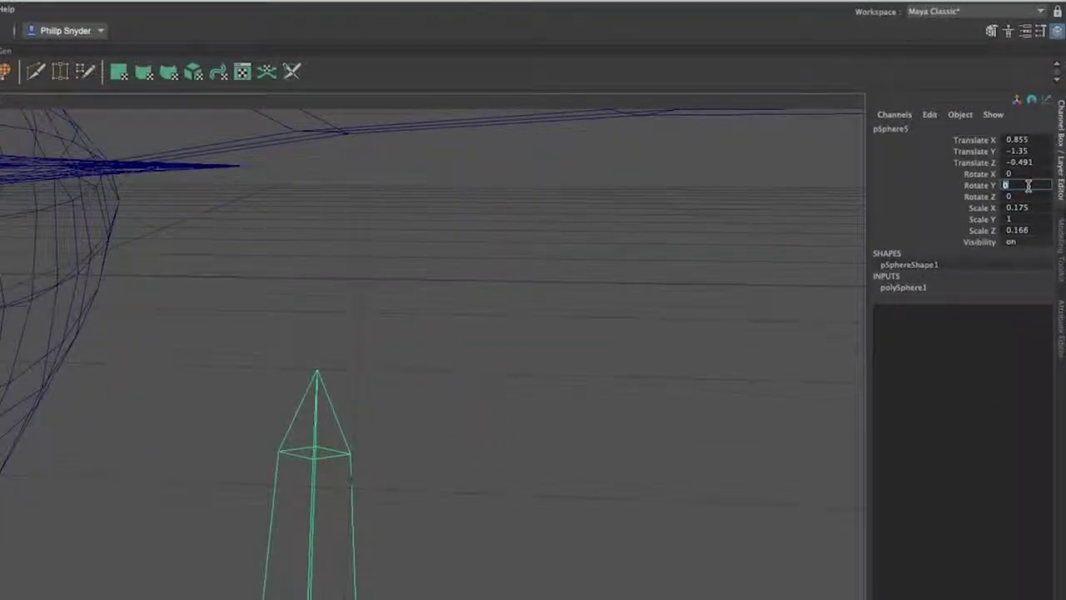
type("45")
key("Return")
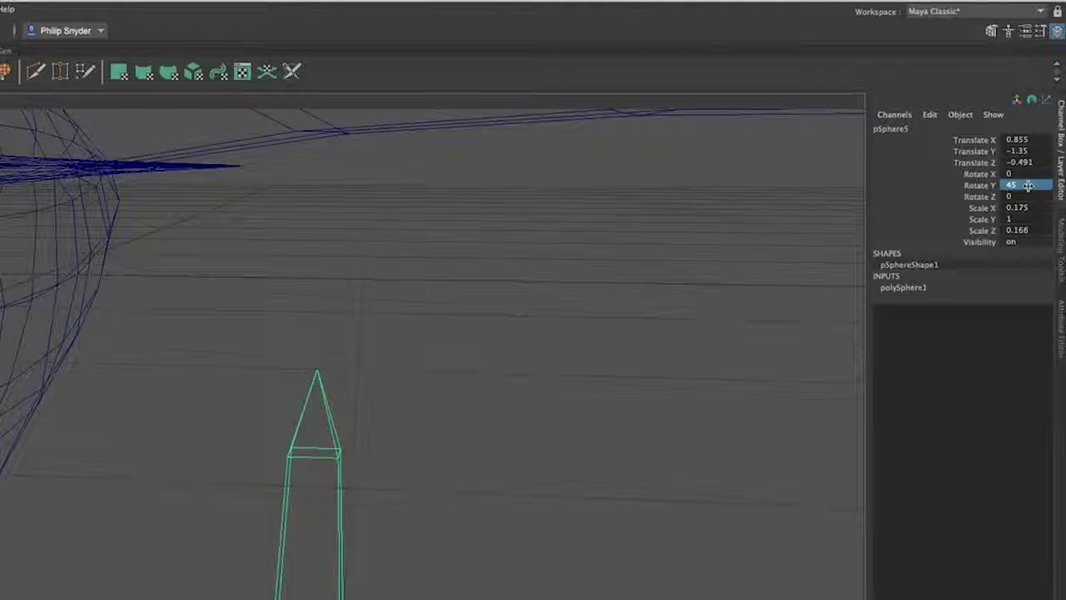
left_click_drag(366, 562, 219, 539, "alt")
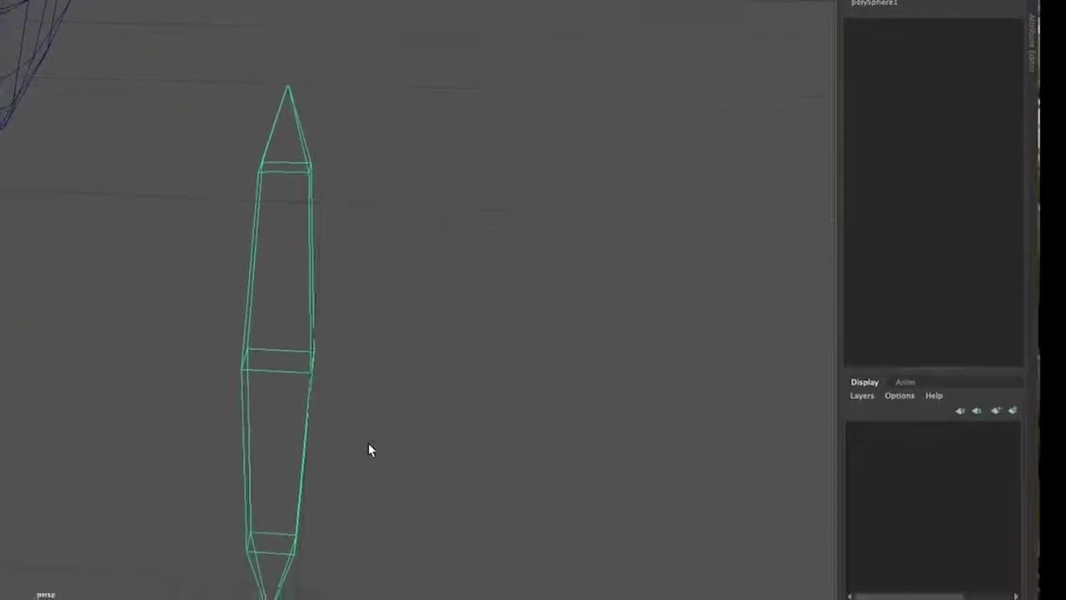
left_click_drag(694, 384, 697, 347, "alt")
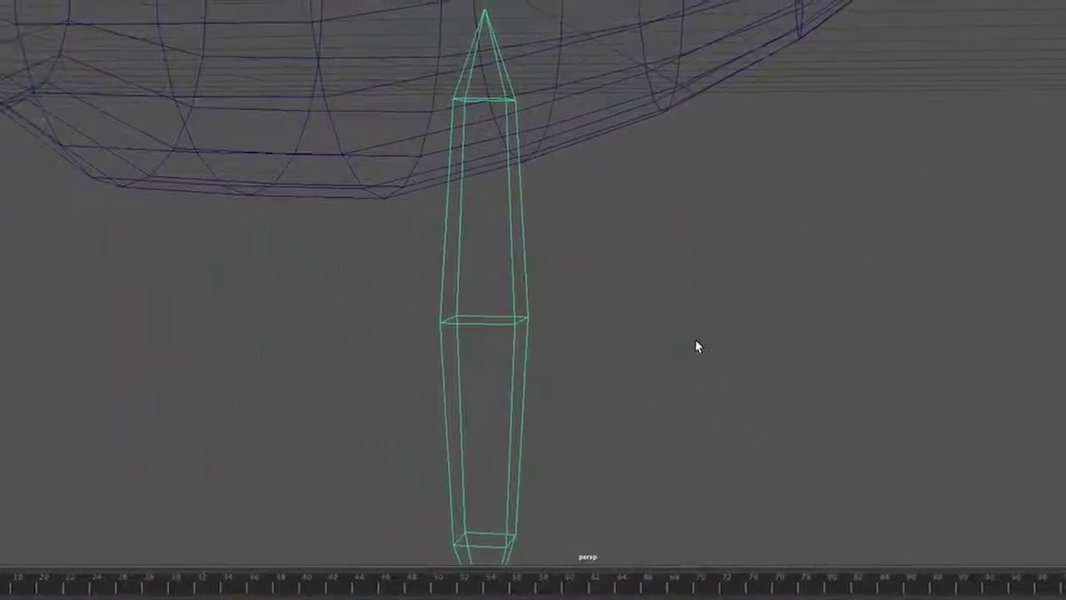
left_click_drag(442, 276, 522, 285, "alt")
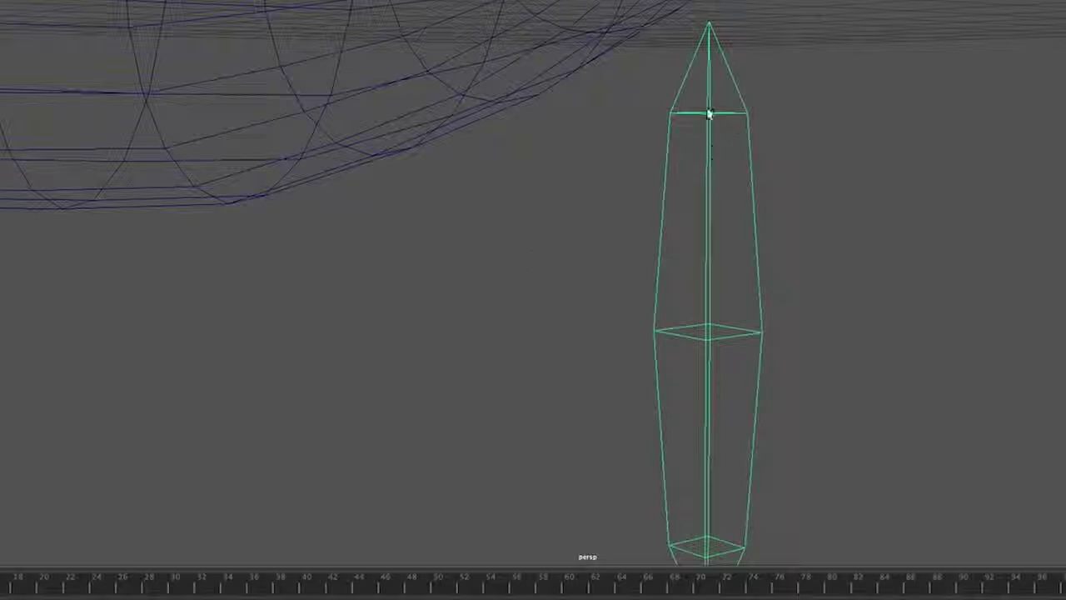
Step: Widen the top of the rotated leg by selecting its upper ring of four vertices and scaling it outward horizontally
left_click_drag(709, 115, 713, 194, "alt")
right_click(692, 243)
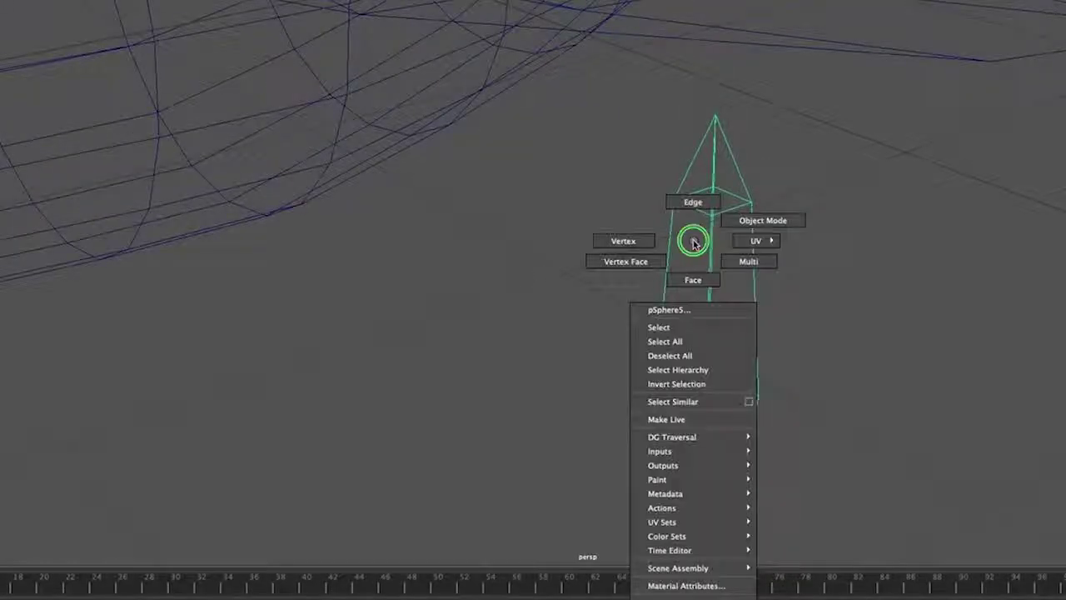
left_click(620, 241)
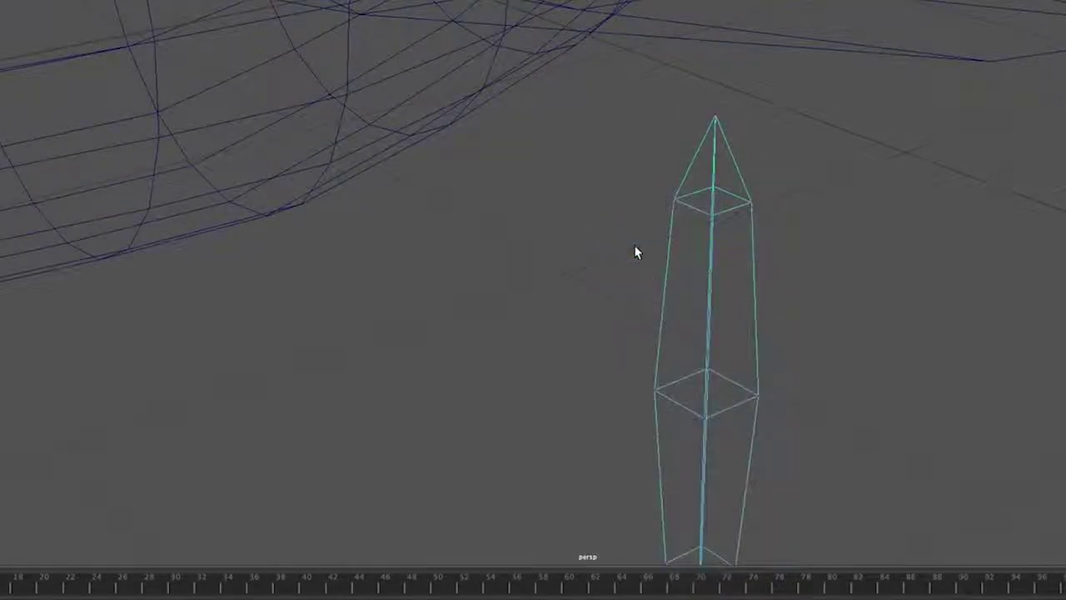
left_click_drag(646, 175, 783, 263)
left_click_drag(721, 309, 638, 288, "alt")
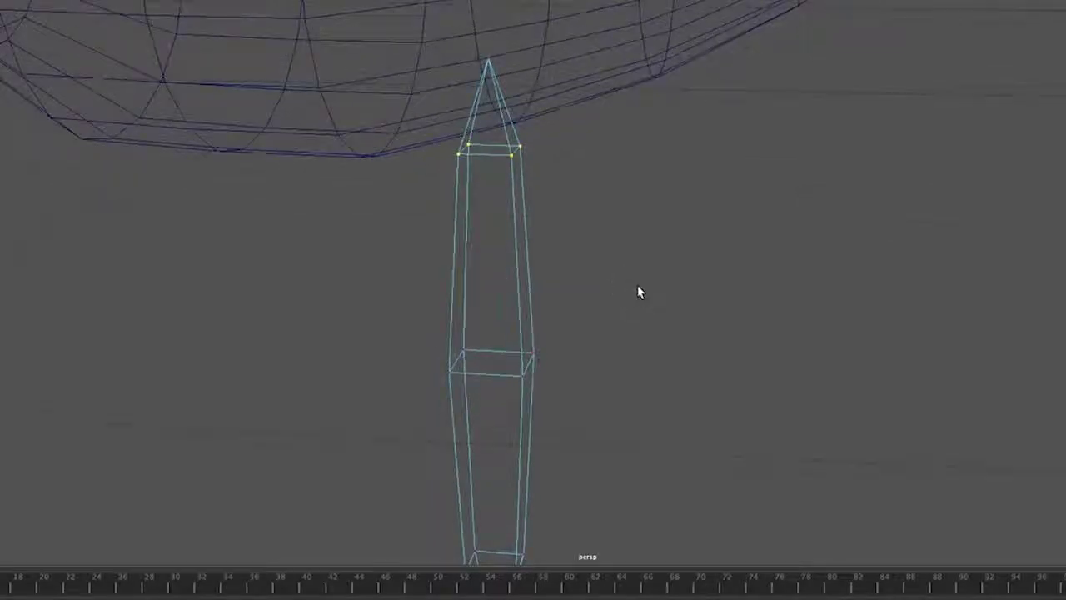
key("r")
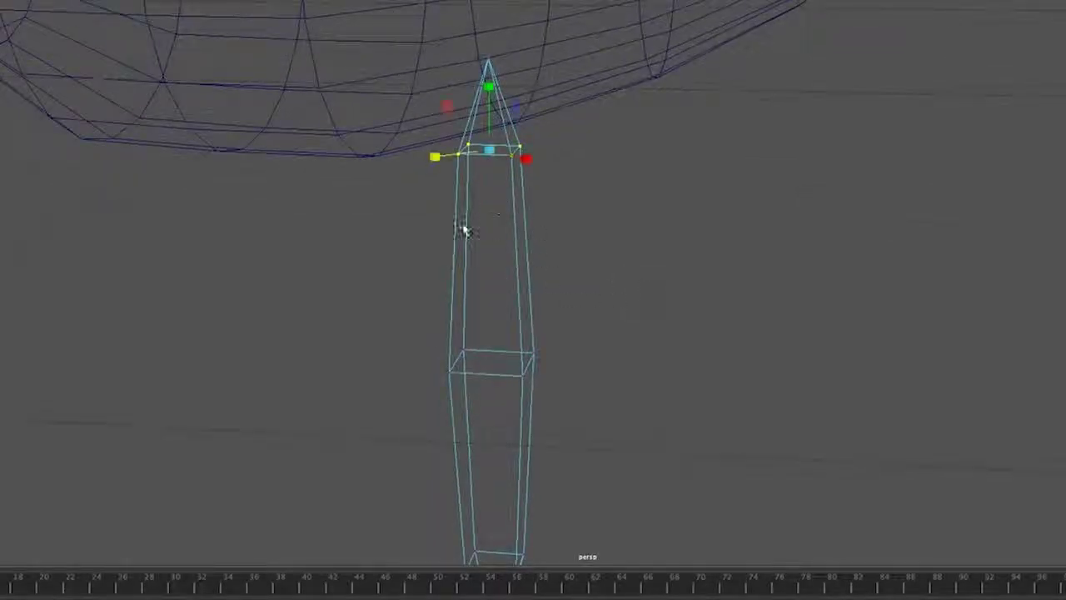
left_click_drag(464, 276, 498, 267, "alt")
left_click_drag(566, 215, 622, 248, "alt")
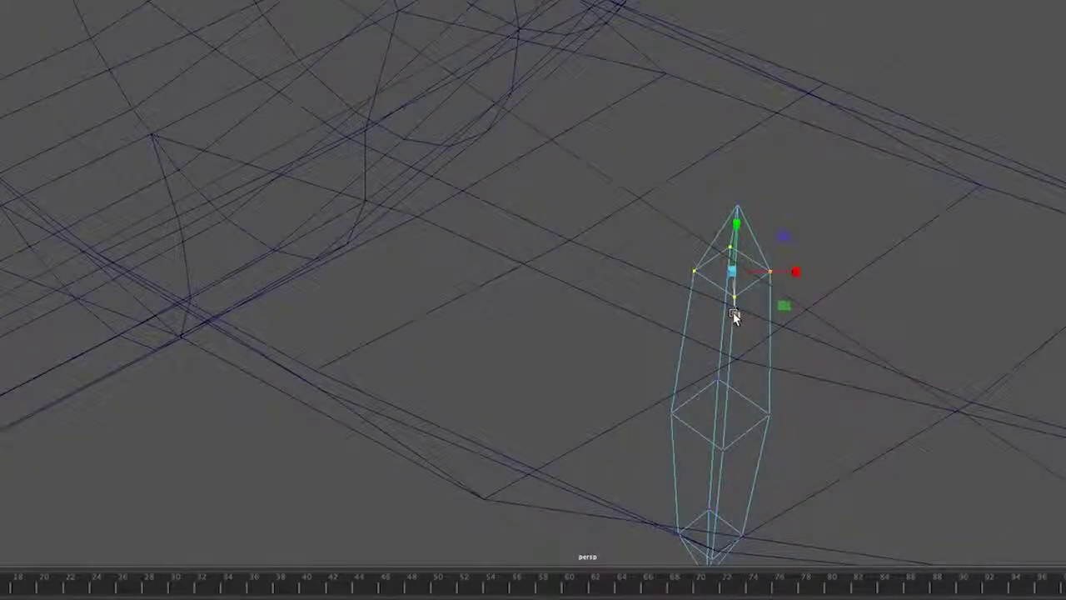
left_click_drag(734, 315, 851, 273)
Step: Lengthen the leg's top opening by moving the upper ring's front vertex pair toward the head and its rear pair toward the tail
left_click_drag(704, 343, 685, 305, "alt")
left_click(879, 239)
left_click_drag(614, 138, 697, 197)
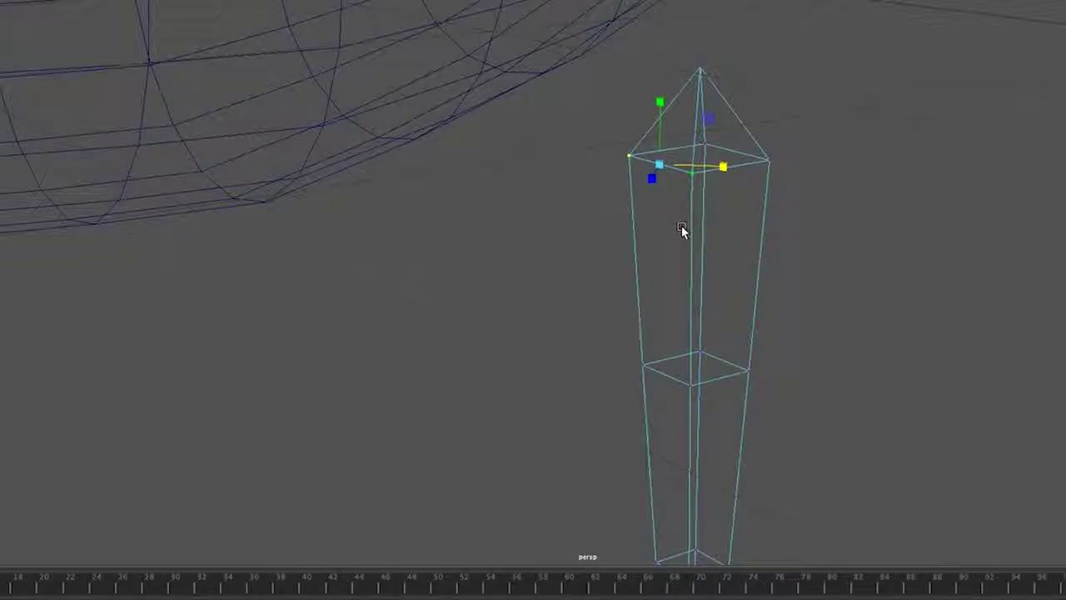
key("w")
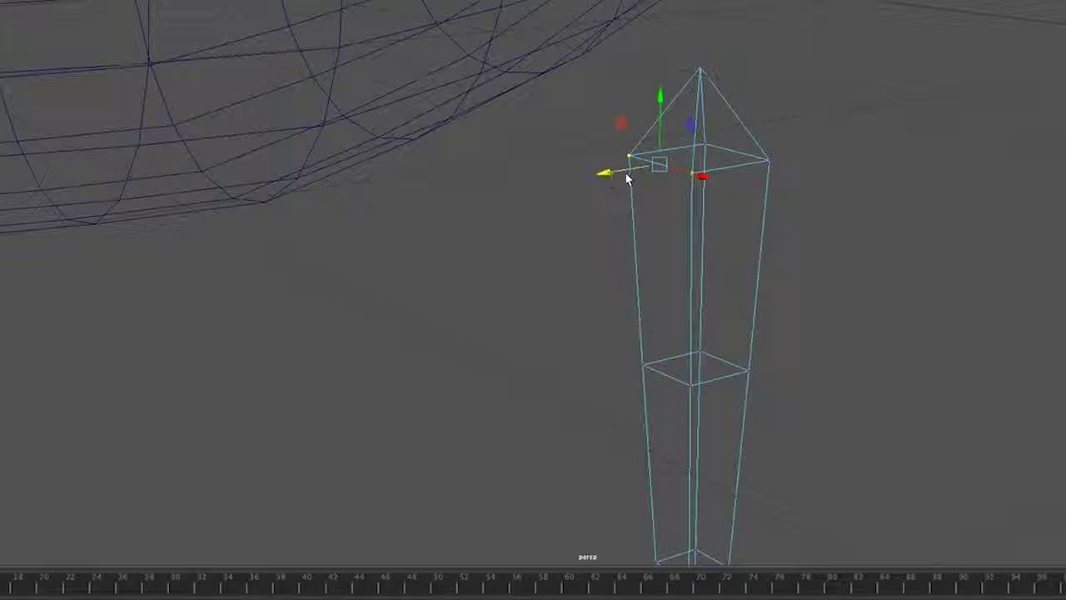
left_click_drag(603, 169, 558, 177)
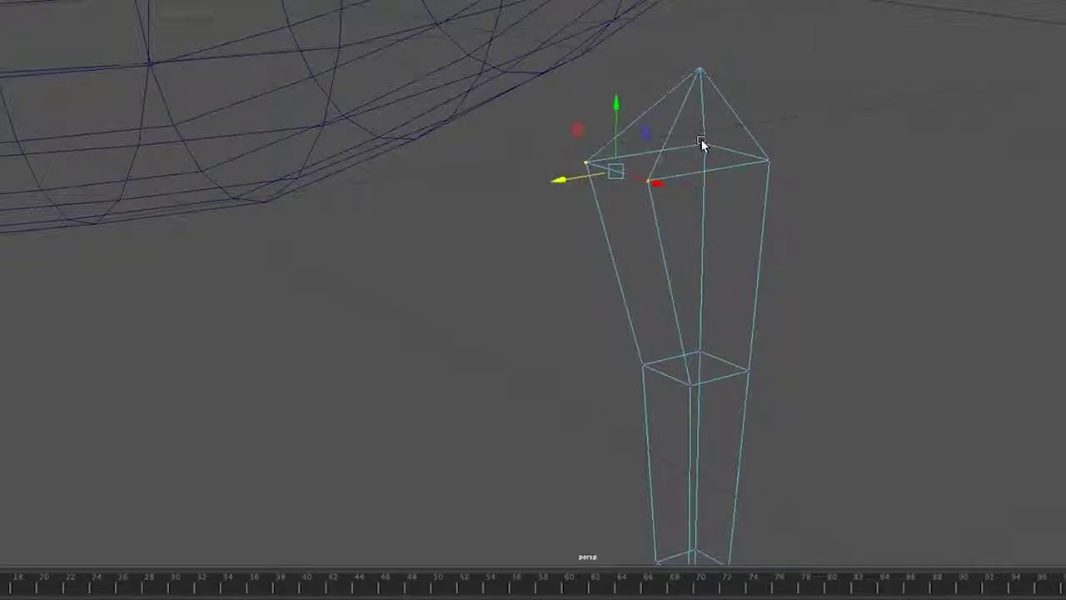
left_click_drag(696, 139, 796, 175)
left_click_drag(681, 162, 721, 158)
mouse_move(702, 369)
left_mouse_down("alt")
mouse_move(804, 289)
mouse_move(822, 242)
mouse_move(821, 269)
mouse_move(763, 349)
mouse_move(716, 371)
mouse_move(714, 362)
left_mouse_up("alt")
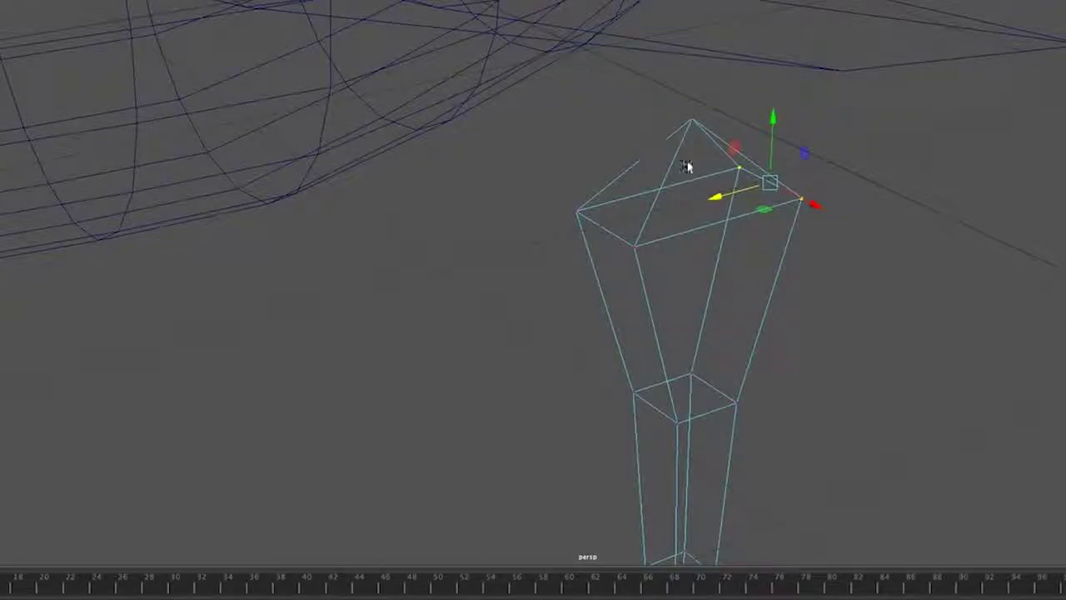
Step: Select the four triangular faces forming the pointed cap on top of the leg and delete them
key("5")
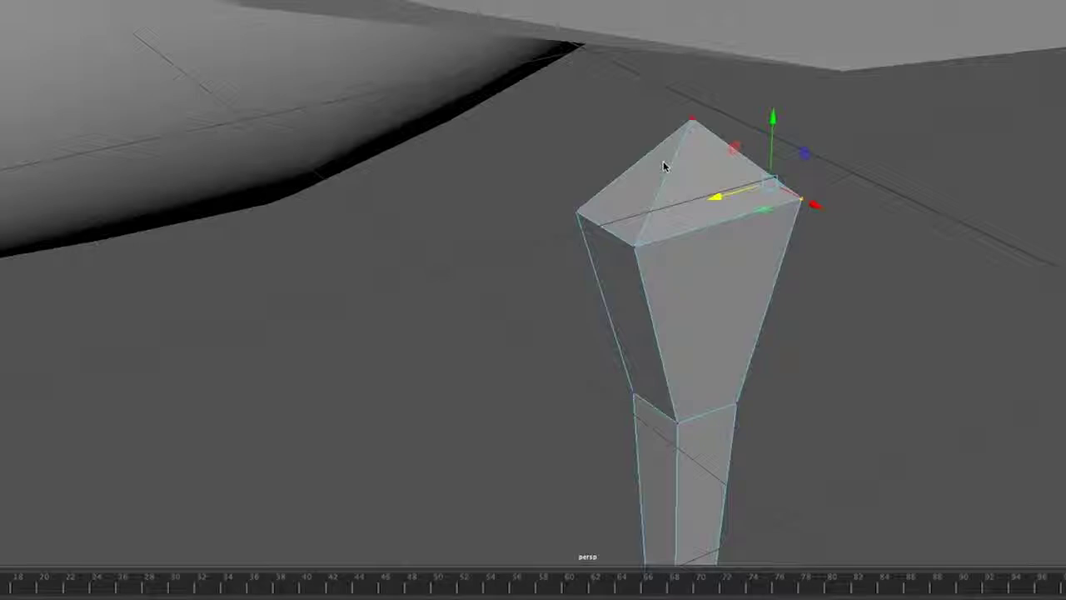
right_click(692, 183)
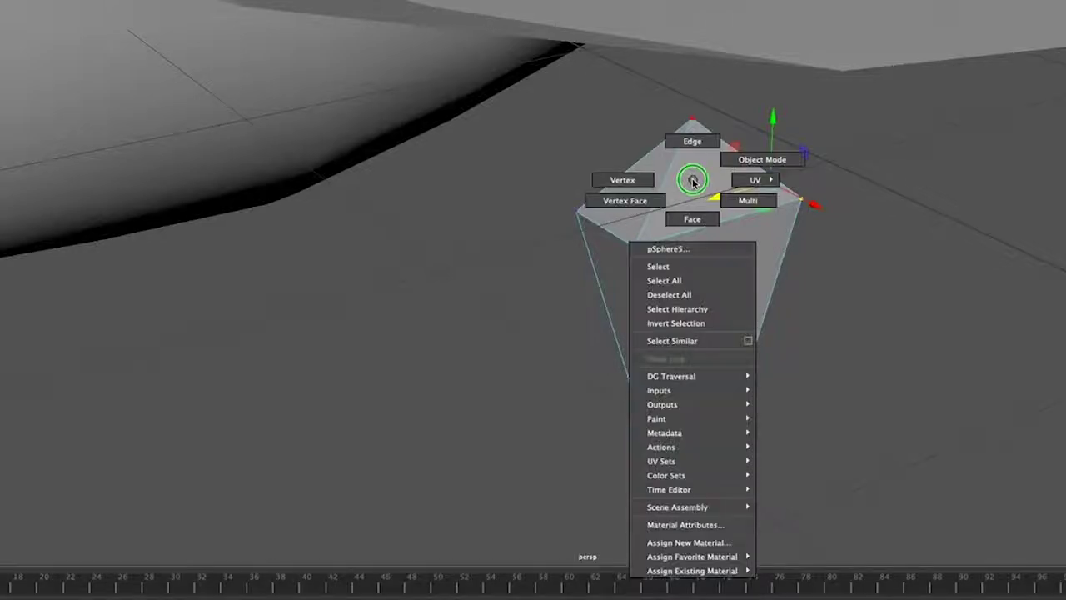
right_click_drag(693, 183, 696, 221)
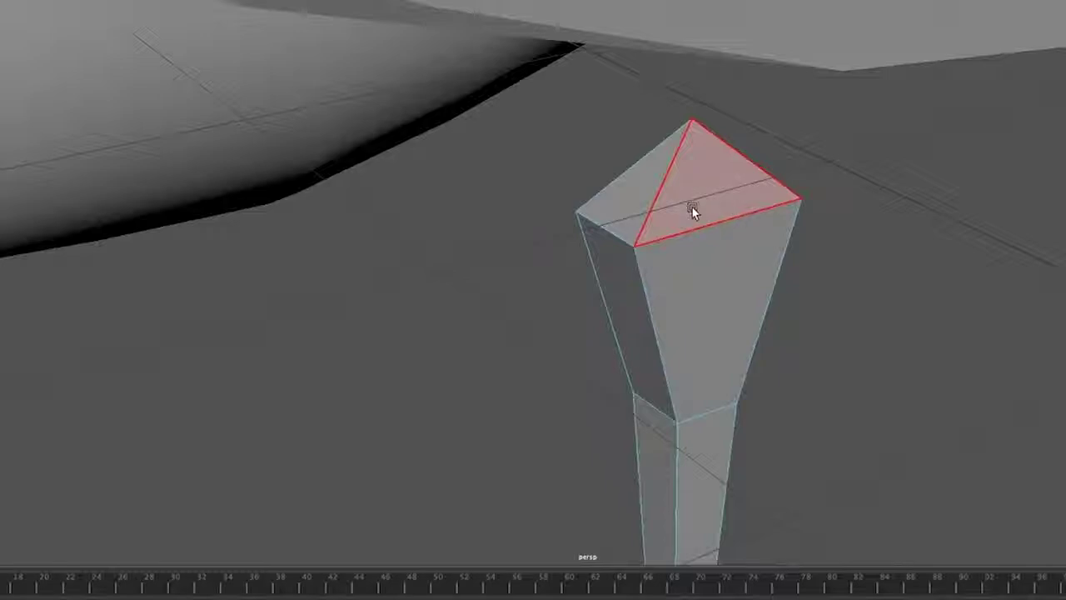
left_click(692, 209)
left_click_drag(700, 218, 758, 93, "alt")
left_click_drag(760, 18, 921, 121)
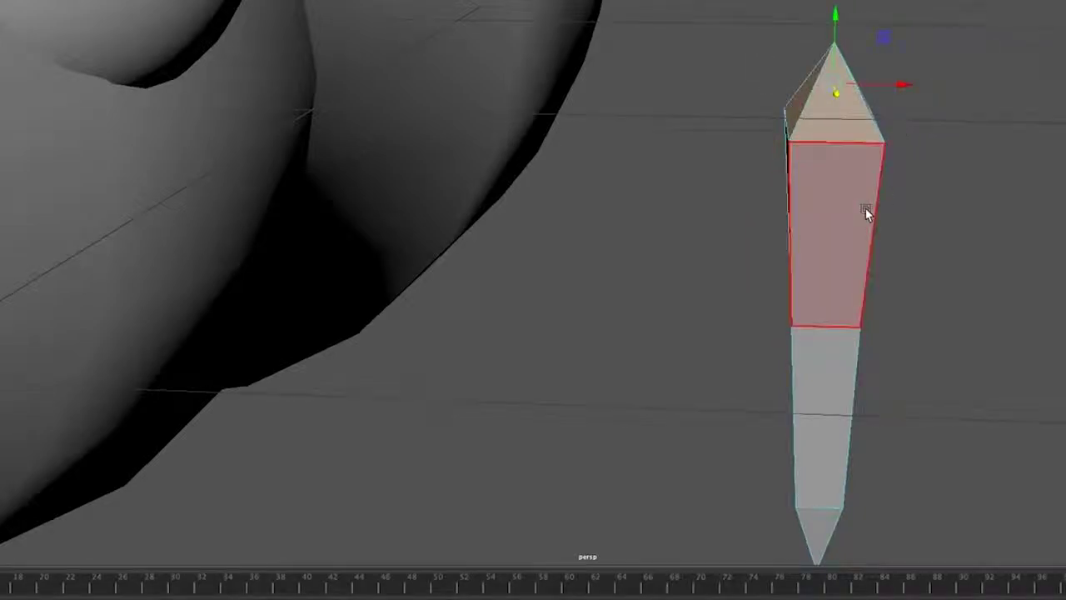
key("4")
left_click_drag(994, 138, 941, 162, "alt")
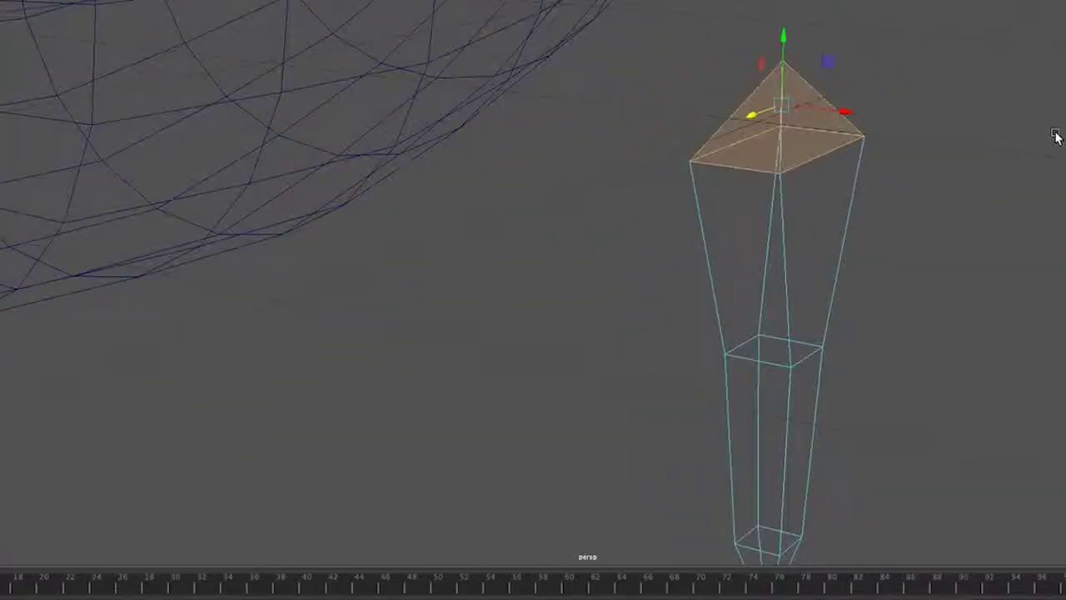
left_click(1056, 138)
key("5")
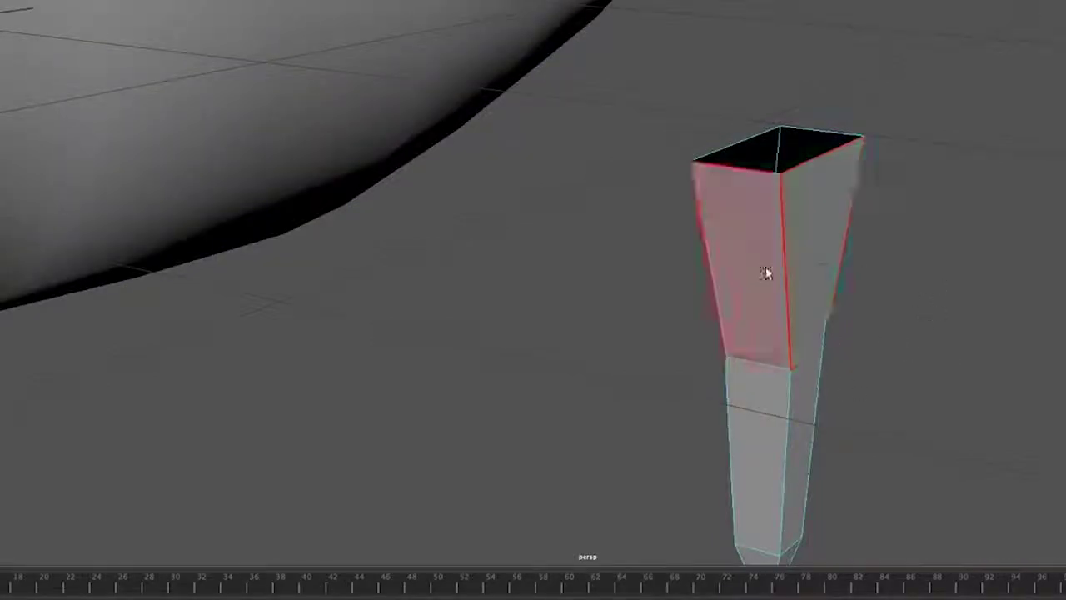
Step: Return the leg to object mode, select the bird's other parts and hide them so only the leg shows
right_click(813, 271)
mouse_move(814, 273)
right_mouse_down()
mouse_move(902, 228)
mouse_move(884, 241)
right_mouse_up()
left_click_drag(923, 281, 944, 276, "alt")
scroll(916, 244, "down", 3)
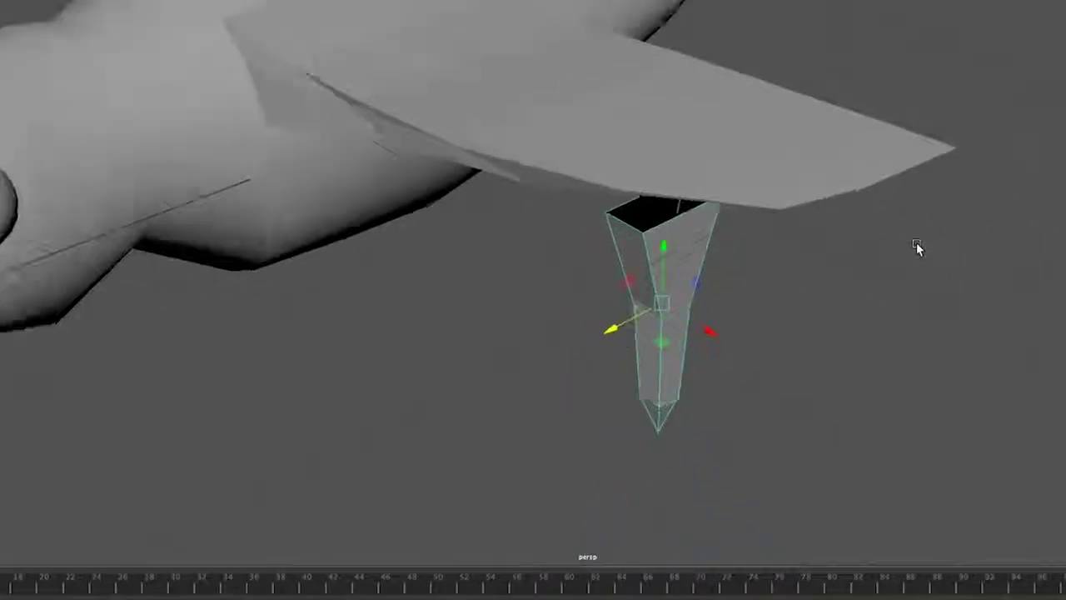
scroll(916, 244, "down", 2)
left_click_drag(435, 162, 381, 130, "alt")
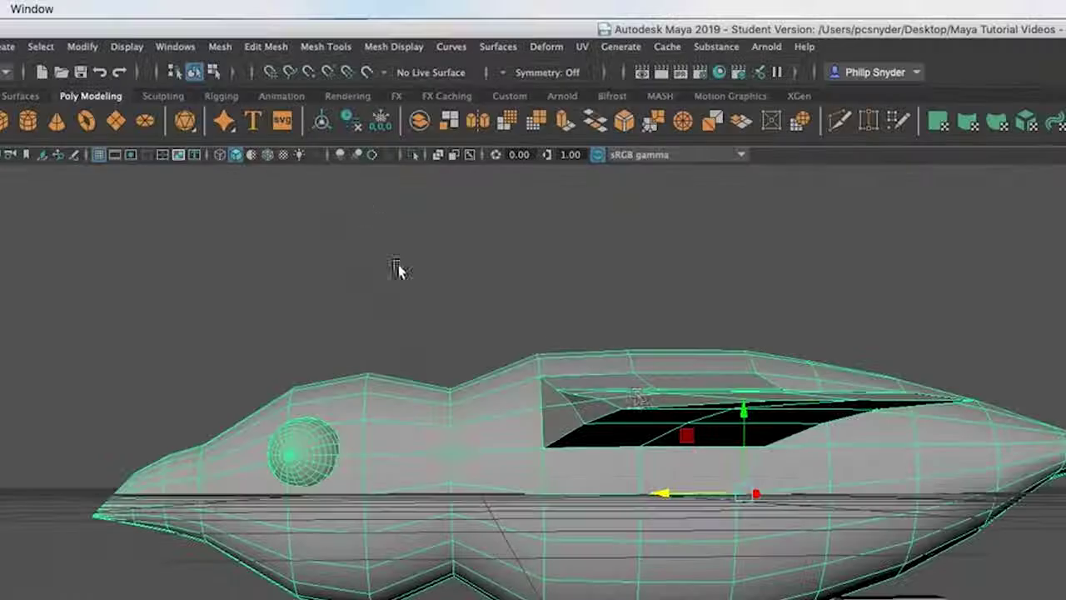
left_click(126, 48)
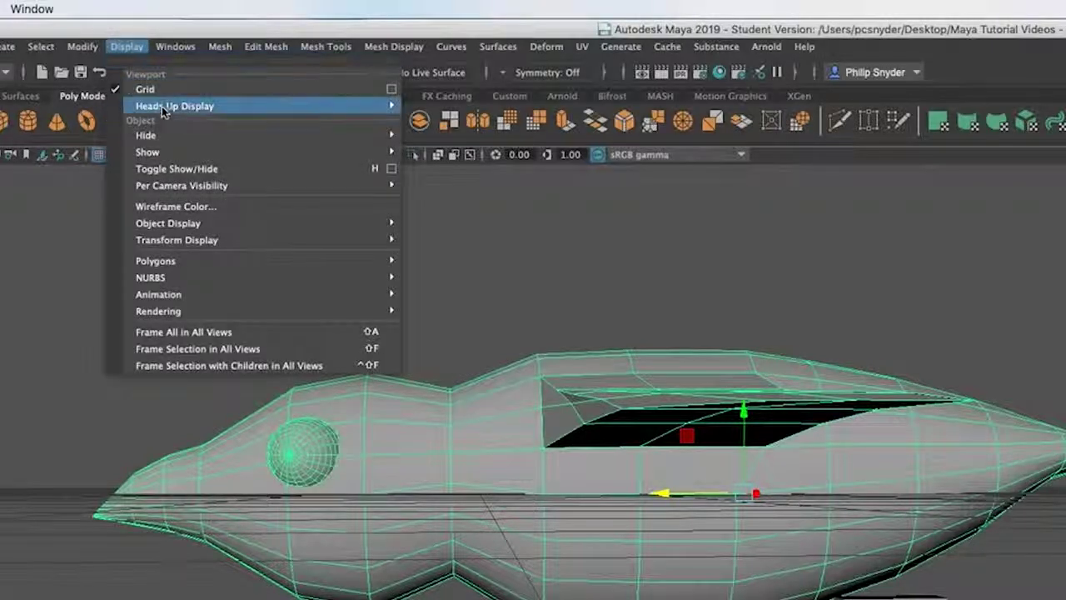
mouse_move(175, 135)
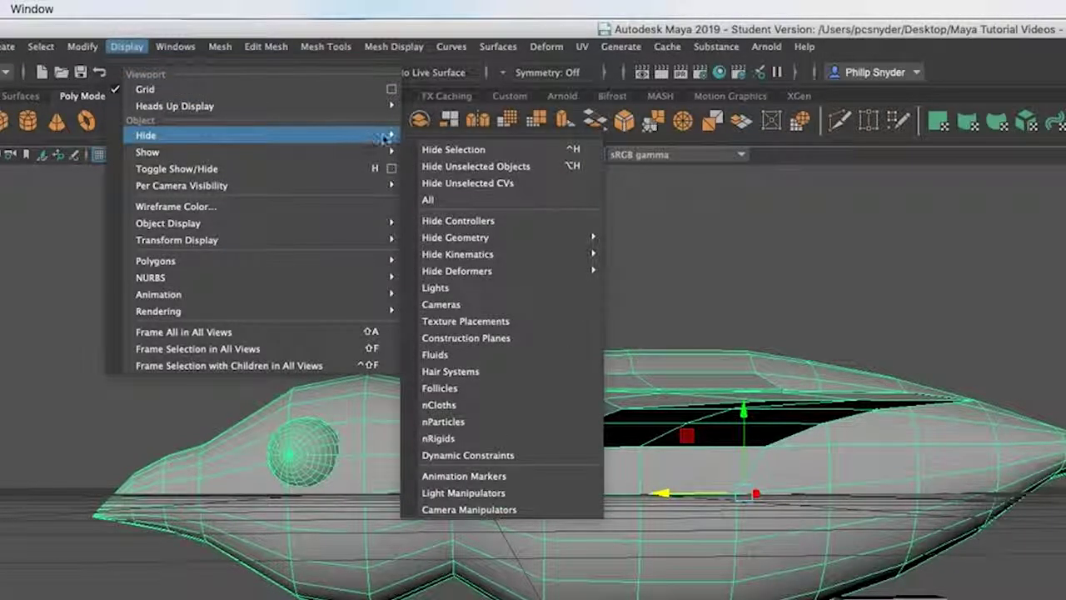
left_click(451, 149)
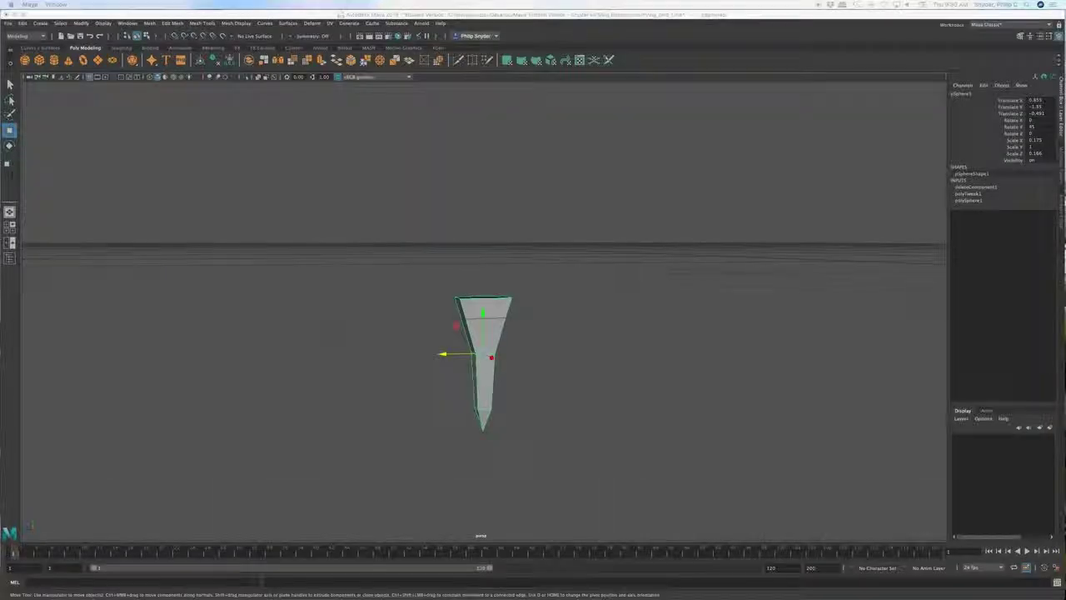
Step: Bring the bluebird reference photo into view to study its leg shape, and move it aside again
left_click_drag(1, 26, 343, 90)
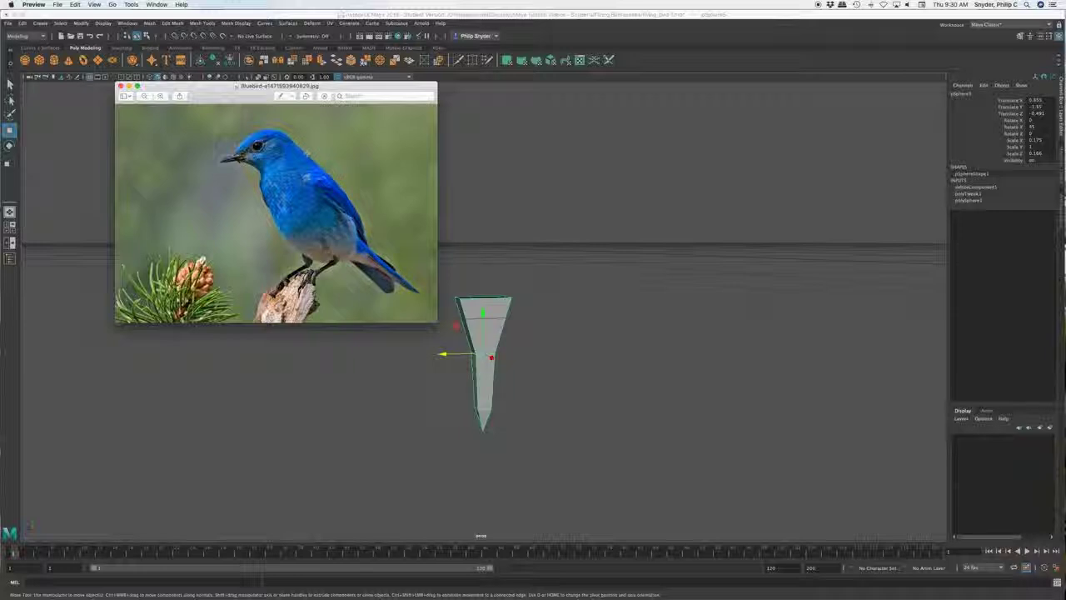
left_click_drag(380, 93, 2, 83)
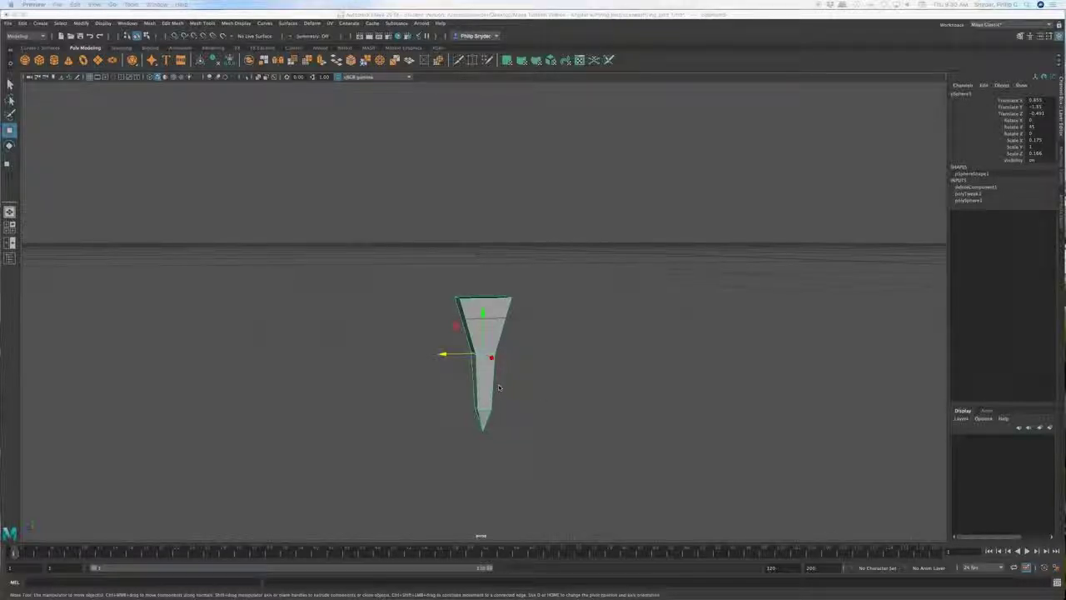
Step: Select the four vertices of the leg's middle ring and raise them closer to the leg's top
left_click(497, 341)
scroll(497, 341, "up", 1)
key("f")
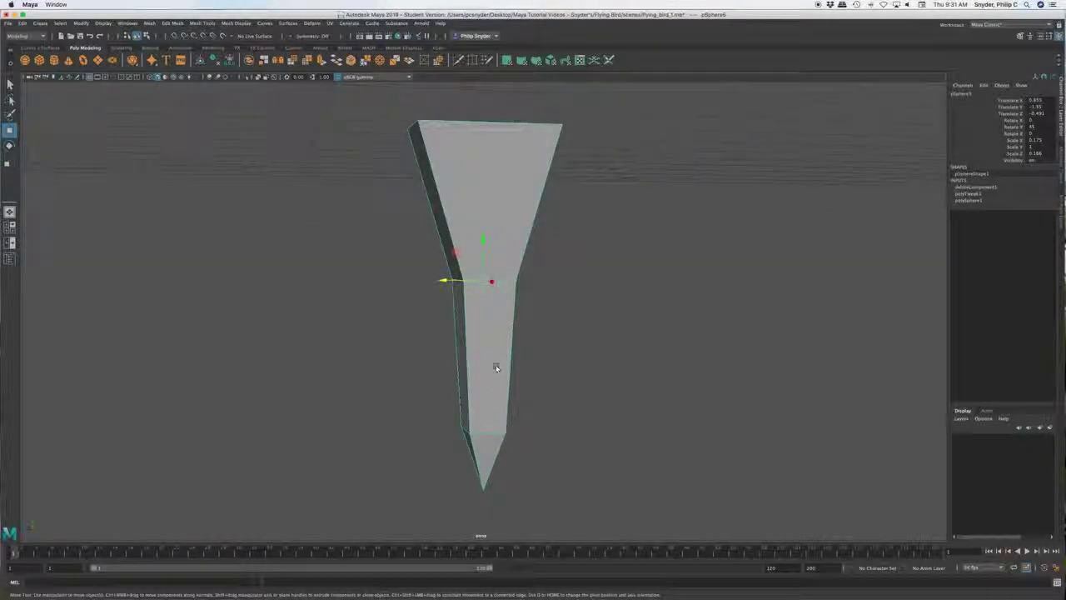
mouse_move(435, 381)
left_mouse_down("alt")
mouse_move(497, 378)
mouse_move(424, 381)
mouse_move(450, 381)
left_mouse_up("alt")
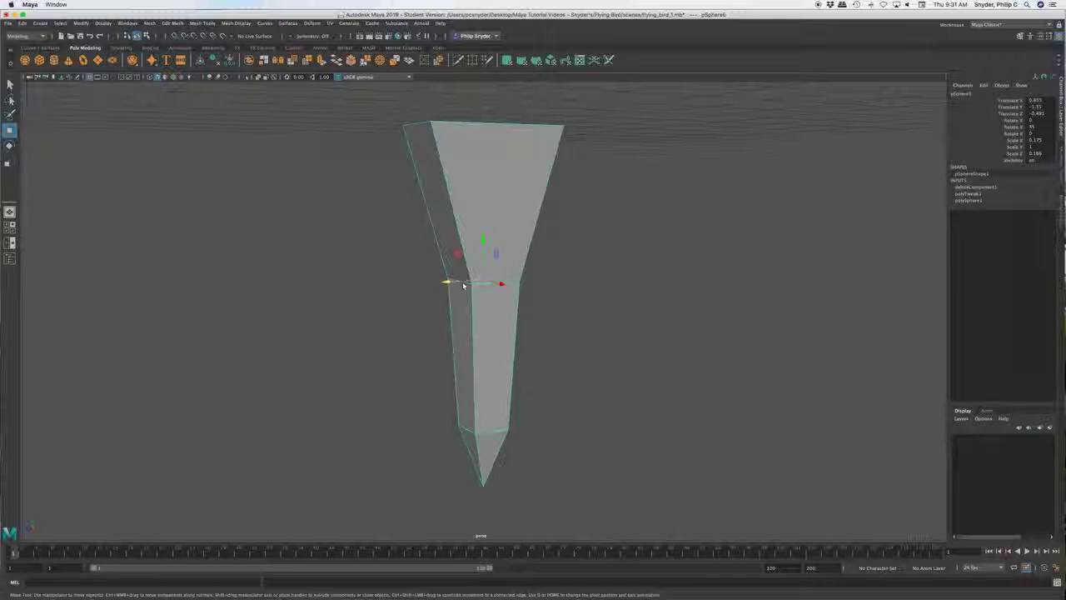
right_click(505, 195)
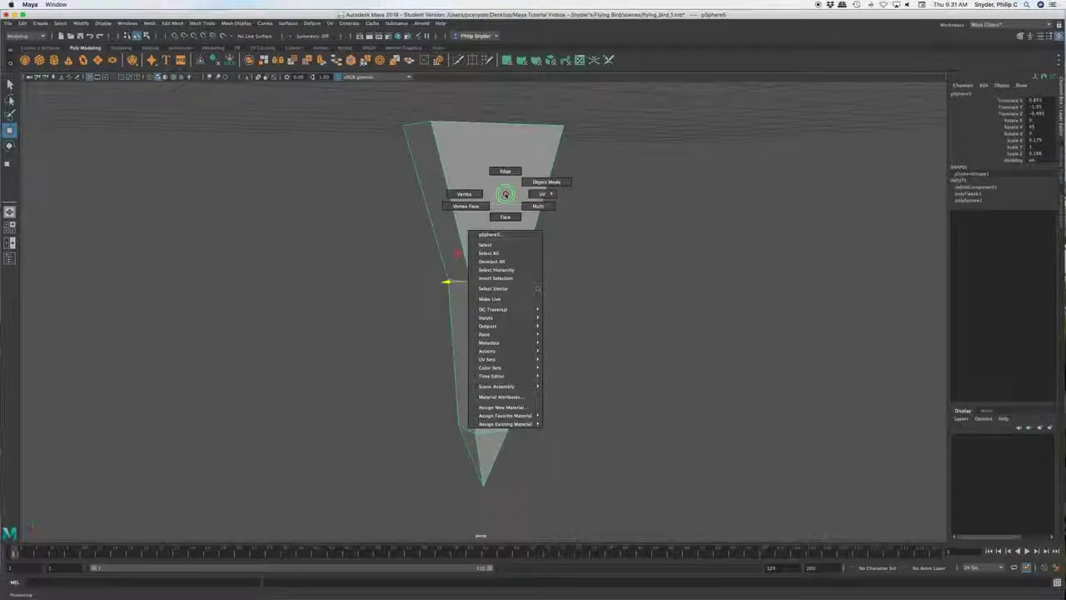
left_click(464, 194)
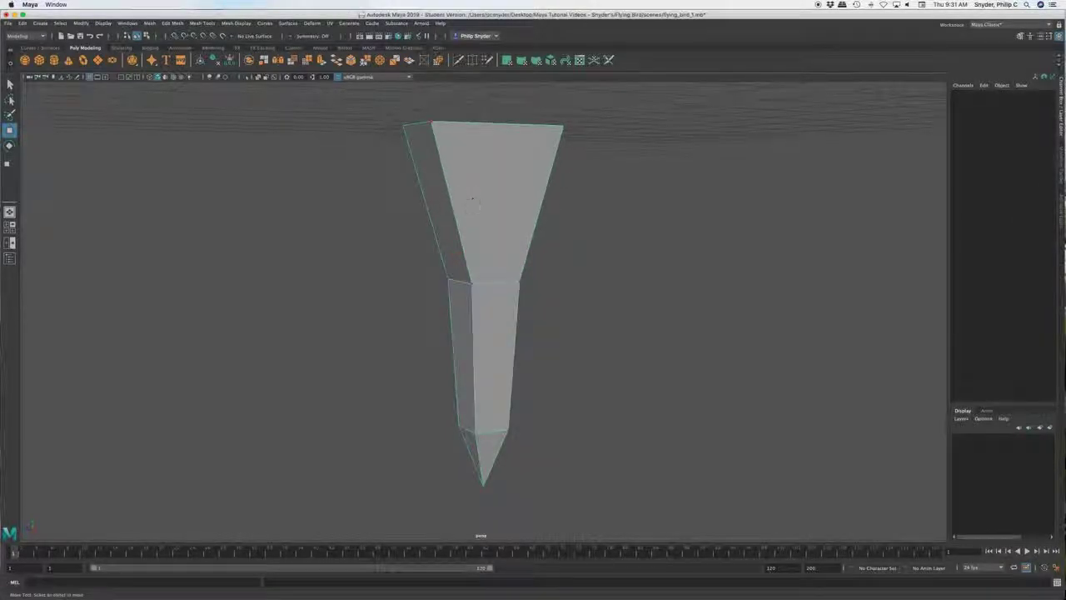
left_click_drag(434, 272, 546, 312)
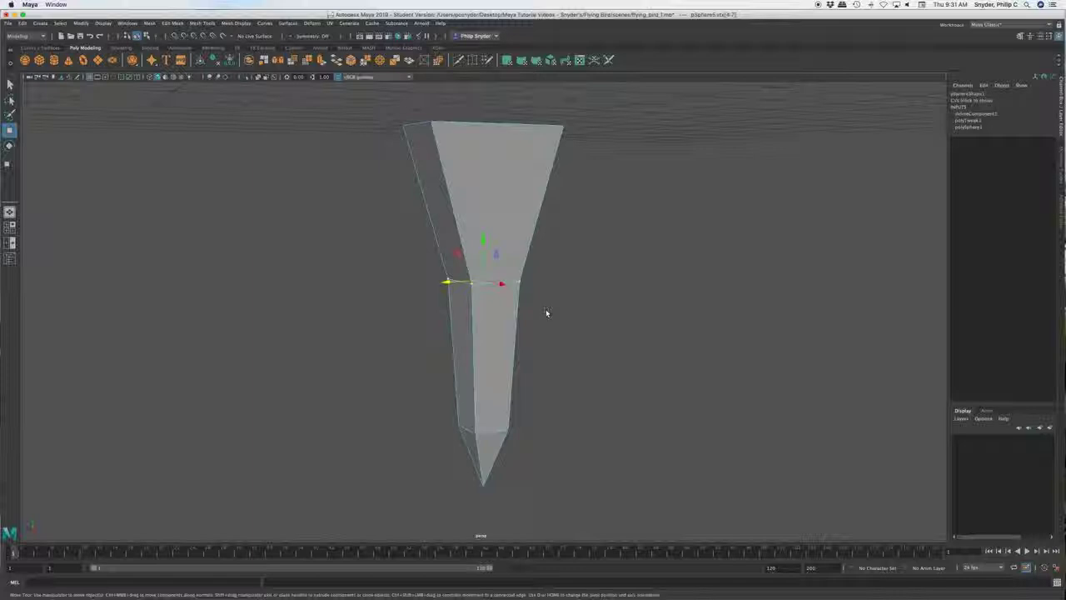
key("4")
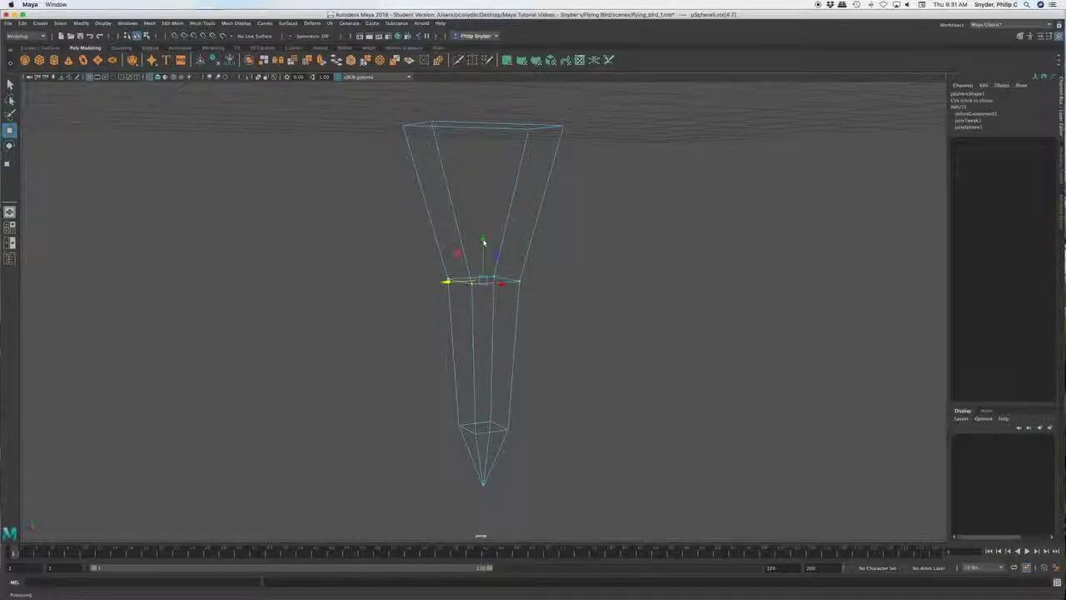
left_click_drag(483, 242, 488, 189)
Step: Bend the leg at the joint by moving the middle vertex ring horizontally toward the tail side
left_click_drag(510, 323, 464, 312, "alt")
left_click_drag(442, 227, 493, 229)
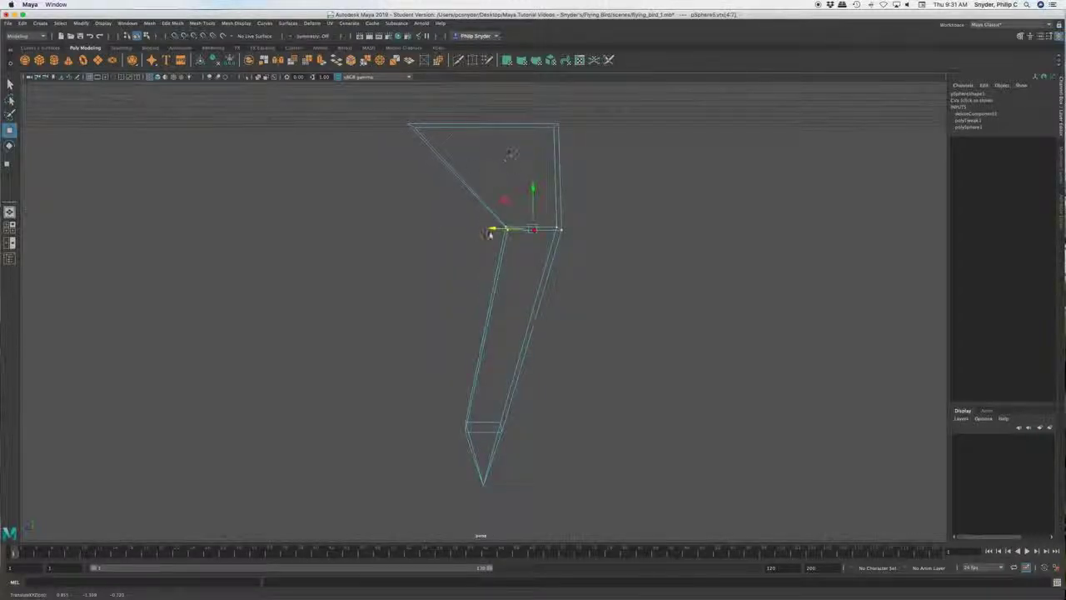
left_click_drag(493, 230, 505, 228)
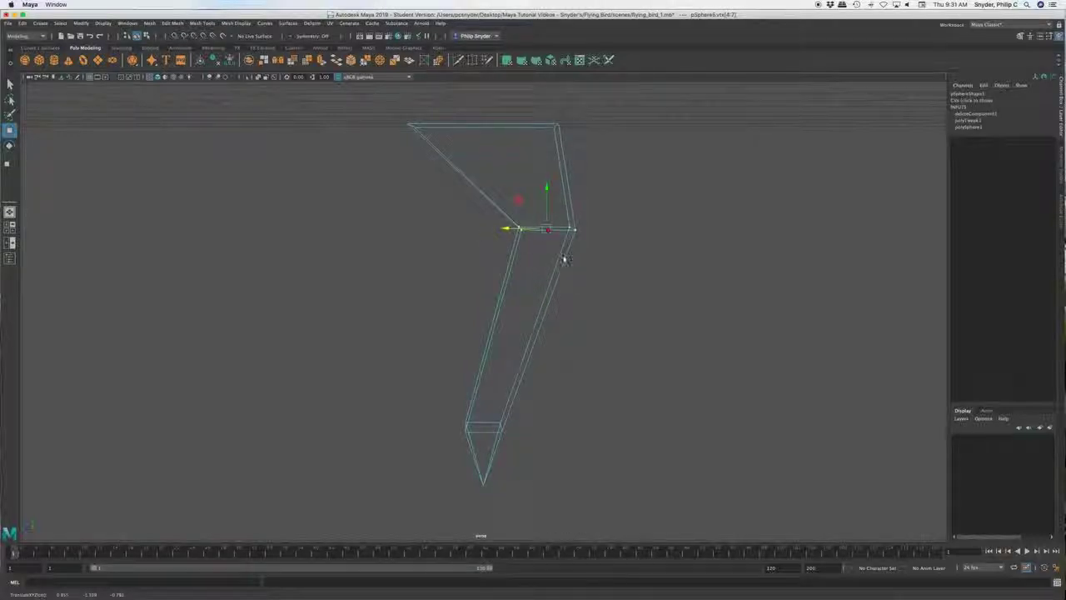
Step: Make the leg's joint thinner by scaling the middle vertex ring down evenly
mouse_move(541, 274)
left_mouse_down("alt")
mouse_move(562, 288)
mouse_move(560, 277)
mouse_move(521, 278)
mouse_move(544, 279)
left_mouse_up("alt")
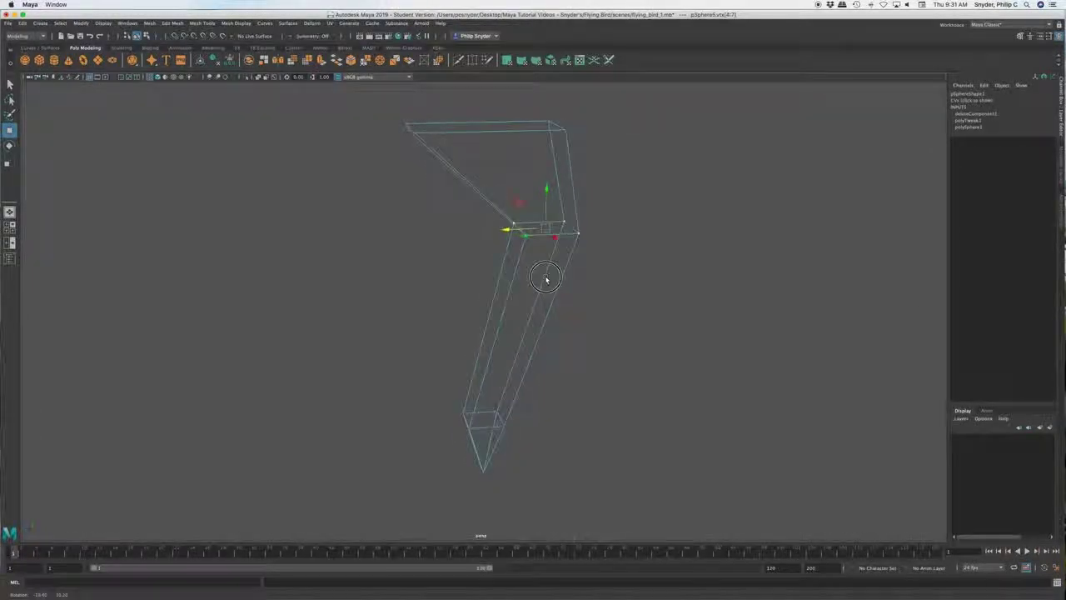
key("r")
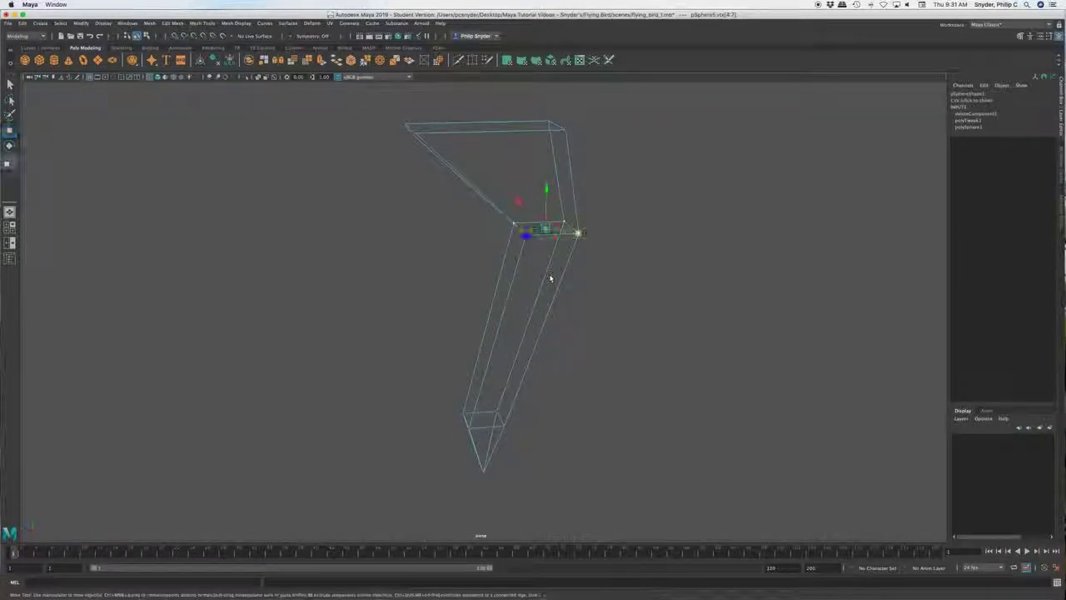
mouse_move(525, 236)
left_mouse_down()
mouse_move(538, 230)
mouse_move(523, 231)
left_mouse_up()
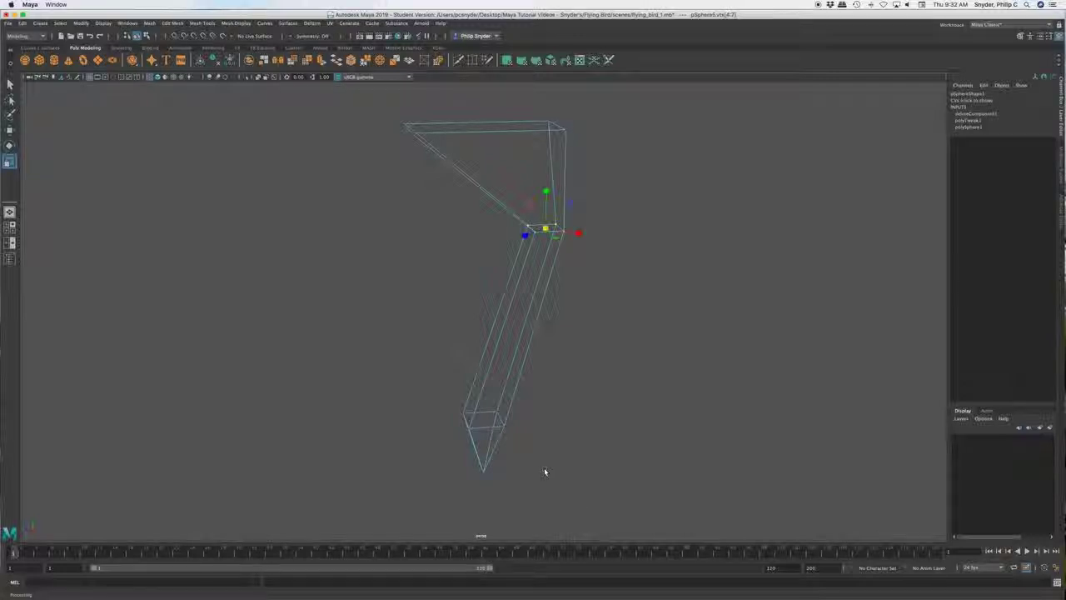
Step: Rotate the middle vertex ring so it slopes down toward the back of the leg, and check the bend from several angles
left_click_drag(543, 470, 528, 454, "alt")
key("e")
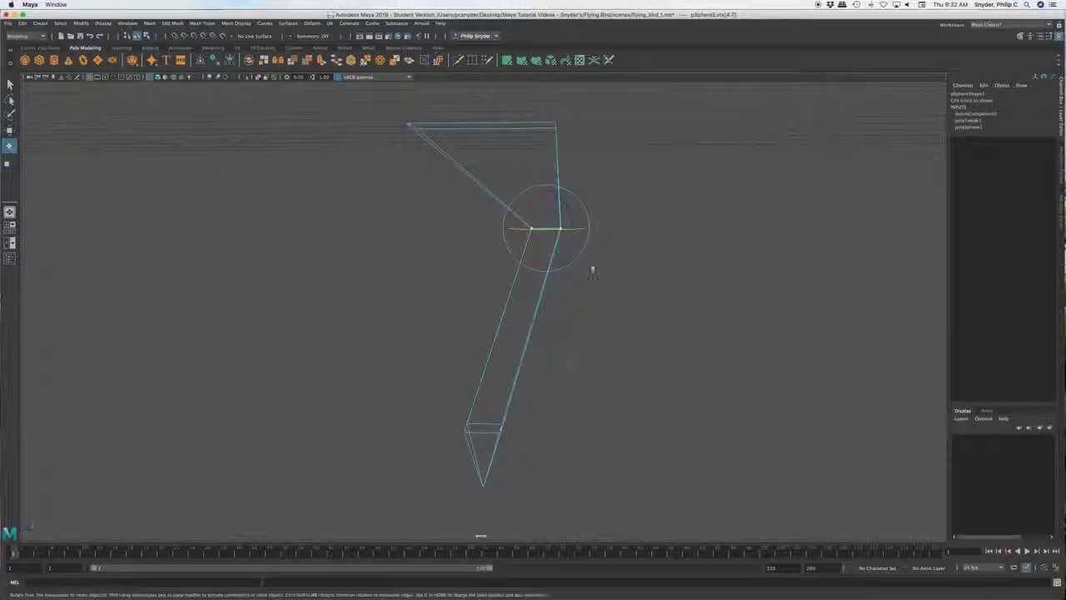
left_click_drag(568, 291, 638, 312, "alt")
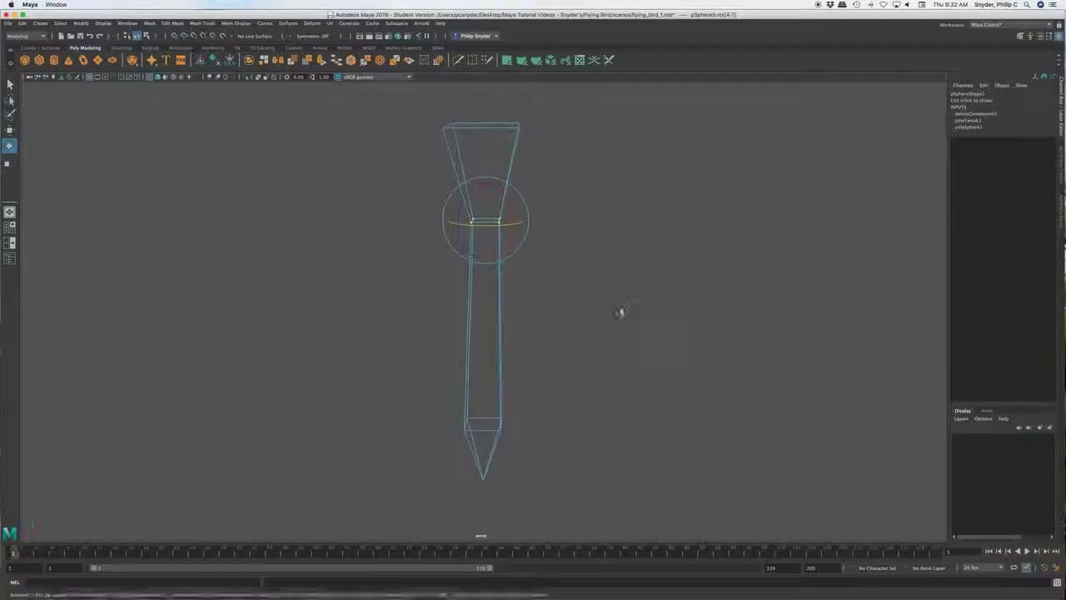
left_click_drag(486, 214, 487, 198)
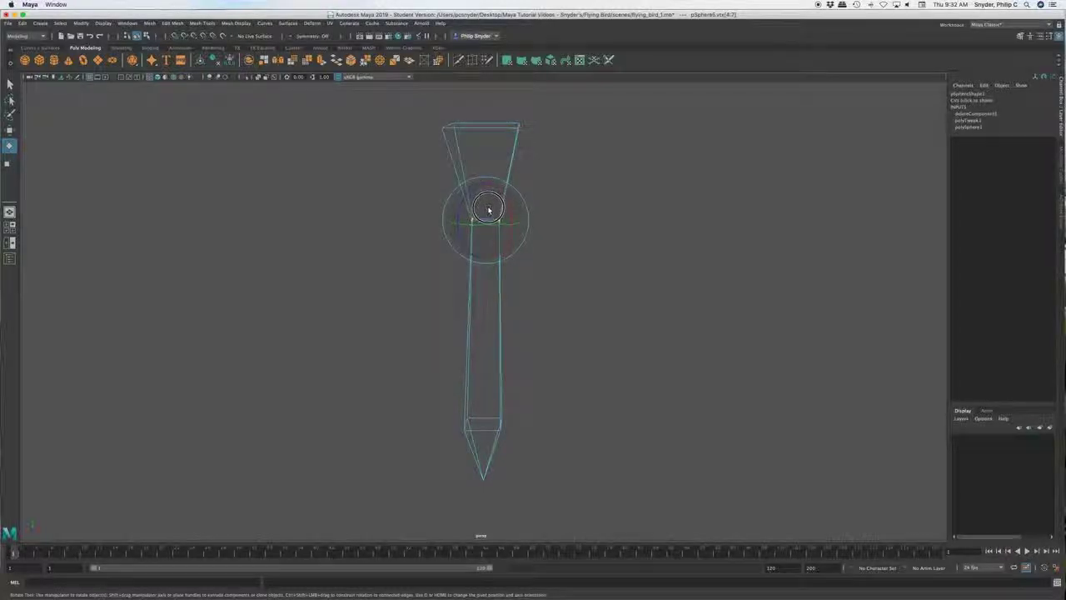
left_click_drag(488, 201, 488, 190)
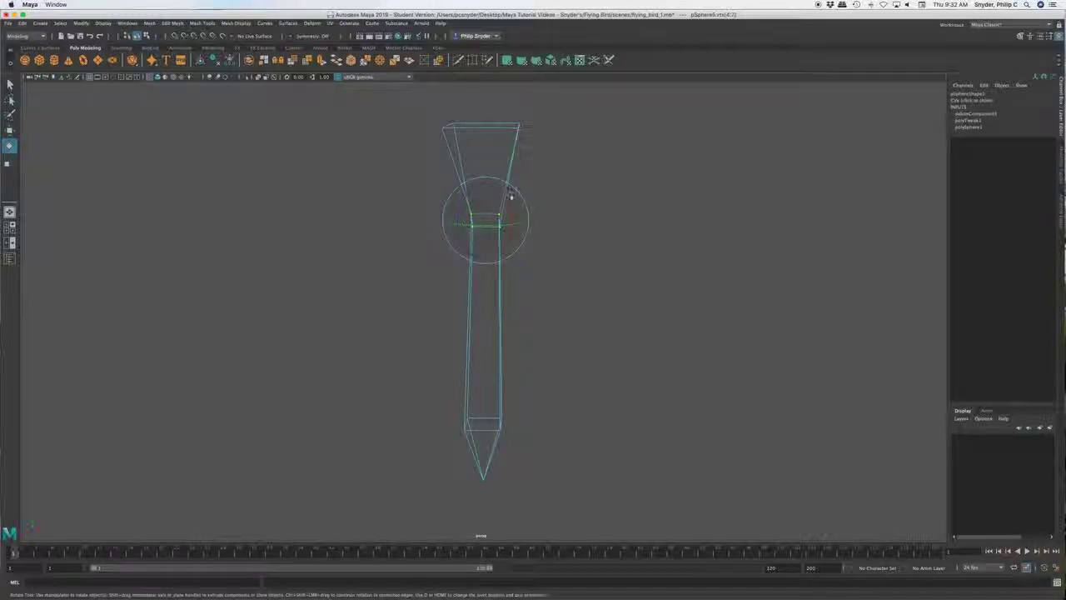
left_click_drag(571, 361, 477, 359, "alt")
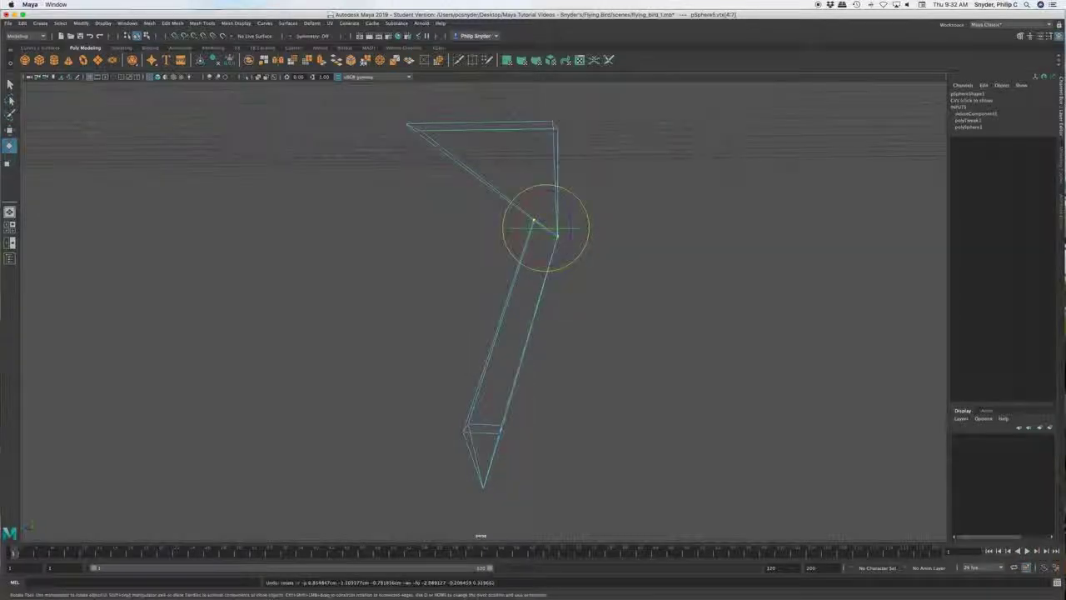
mouse_move(570, 287)
left_mouse_down("alt")
mouse_move(644, 292)
mouse_move(566, 274)
left_mouse_up("alt")
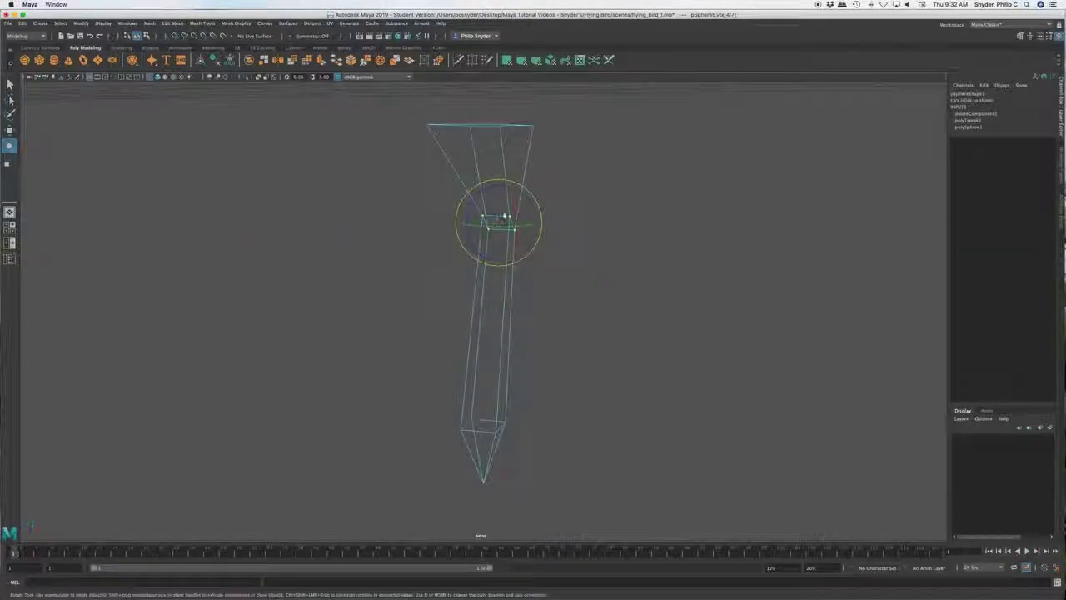
left_click_drag(497, 213, 557, 275, "alt")
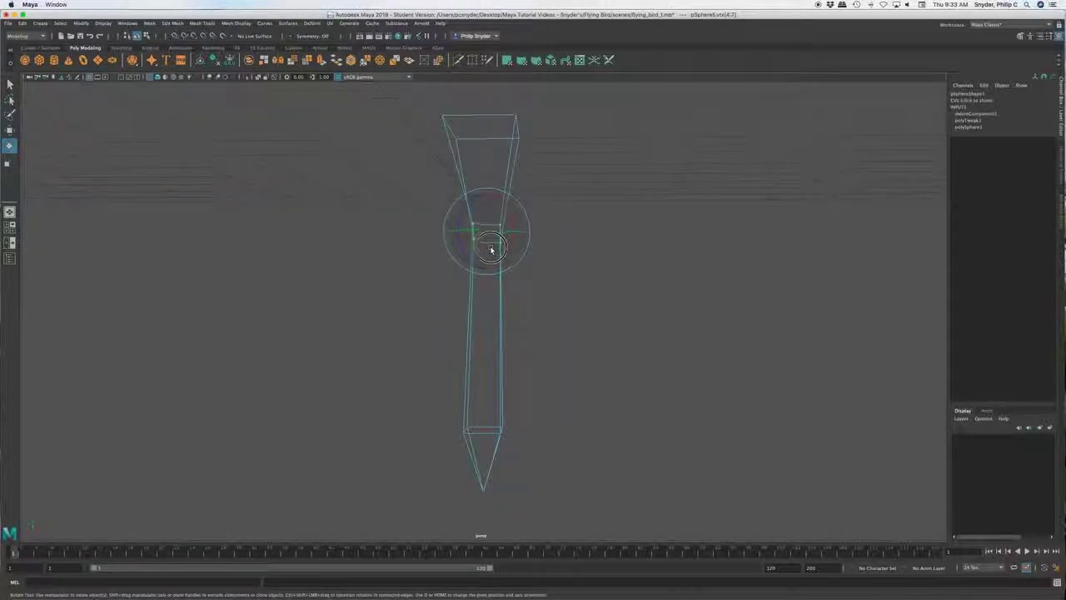
Step: Select the vertex at the leg's bottom tip and raise it close to the lower ring to flatten the point
left_click_drag(578, 272, 486, 269, "alt")
middle_click_drag(508, 357, 518, 168, "alt")
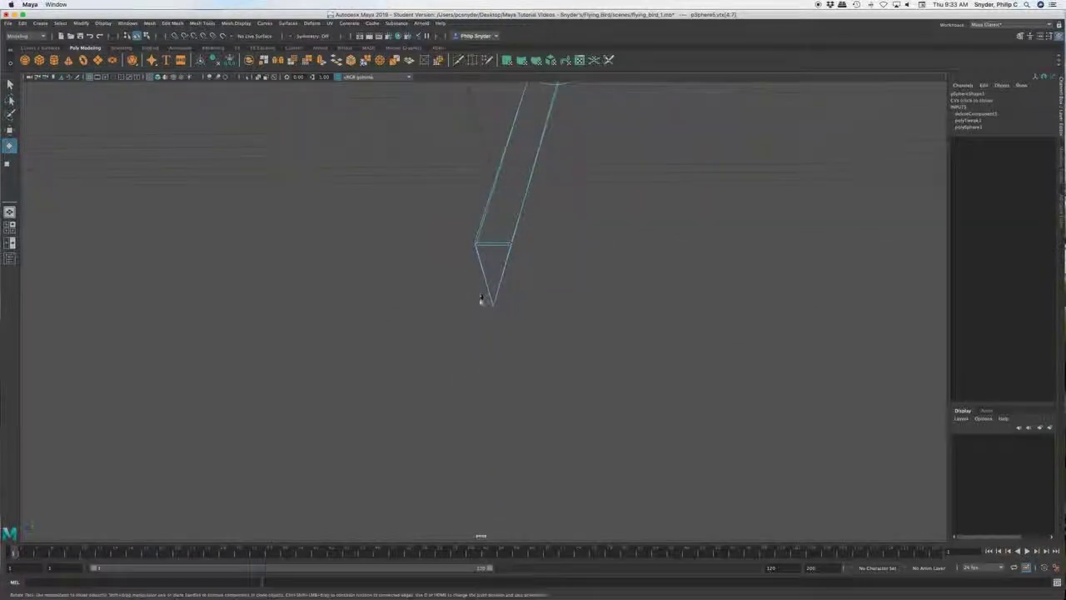
mouse_move(498, 325)
left_mouse_down("alt")
mouse_move(573, 316)
mouse_move(504, 320)
mouse_move(512, 300)
mouse_move(490, 323)
left_mouse_up("alt")
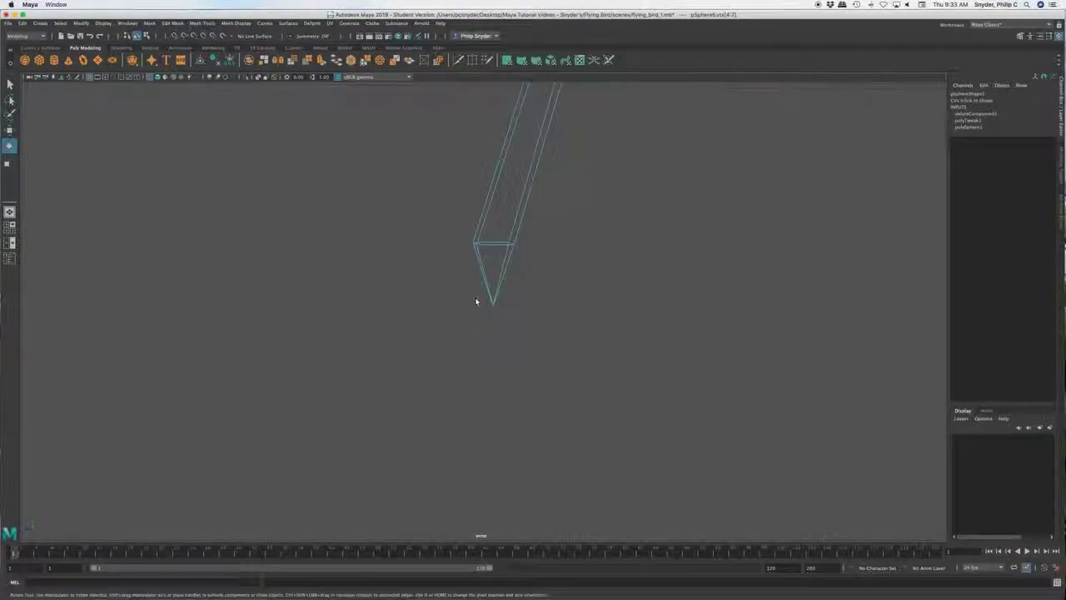
left_click(510, 309)
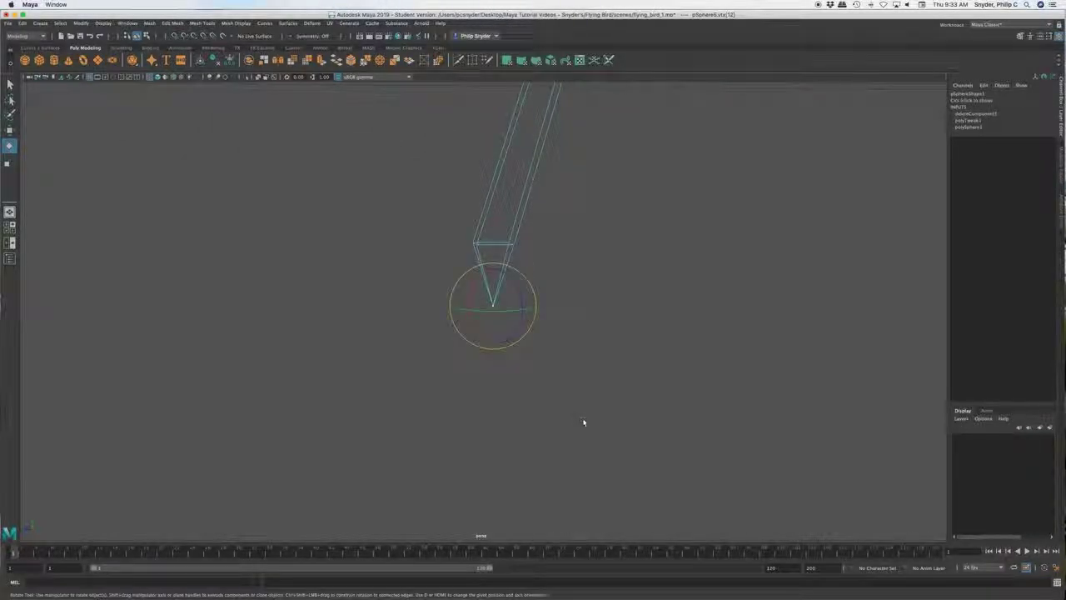
key("w")
left_click_drag(493, 267, 487, 197)
Step: Select one triangular face on the leg's flattened bottom and extrude it outward to form the first toe segment
right_click(487, 197)
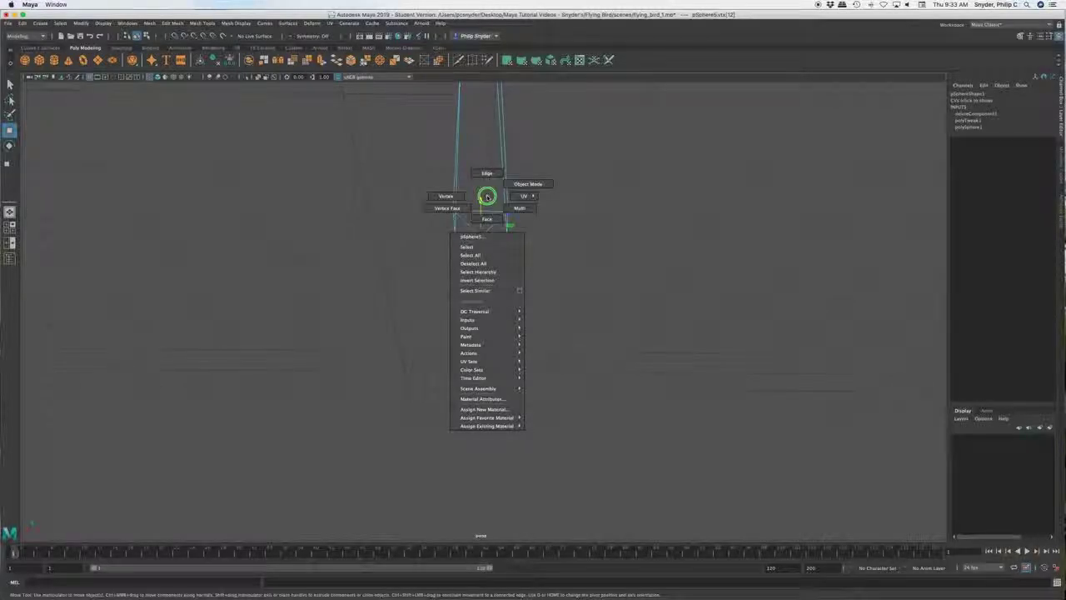
left_click(488, 218)
scroll(468, 283, "up", 3)
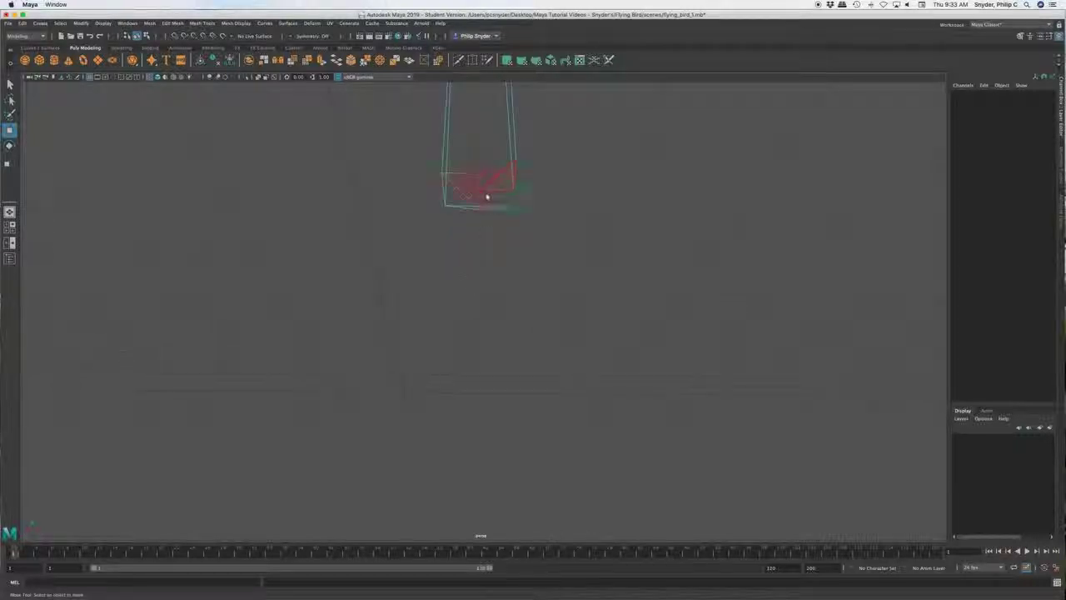
mouse_move(485, 197)
left_mouse_down("alt")
mouse_move(421, 204)
mouse_move(495, 200)
mouse_move(486, 209)
mouse_move(489, 182)
left_mouse_up("alt")
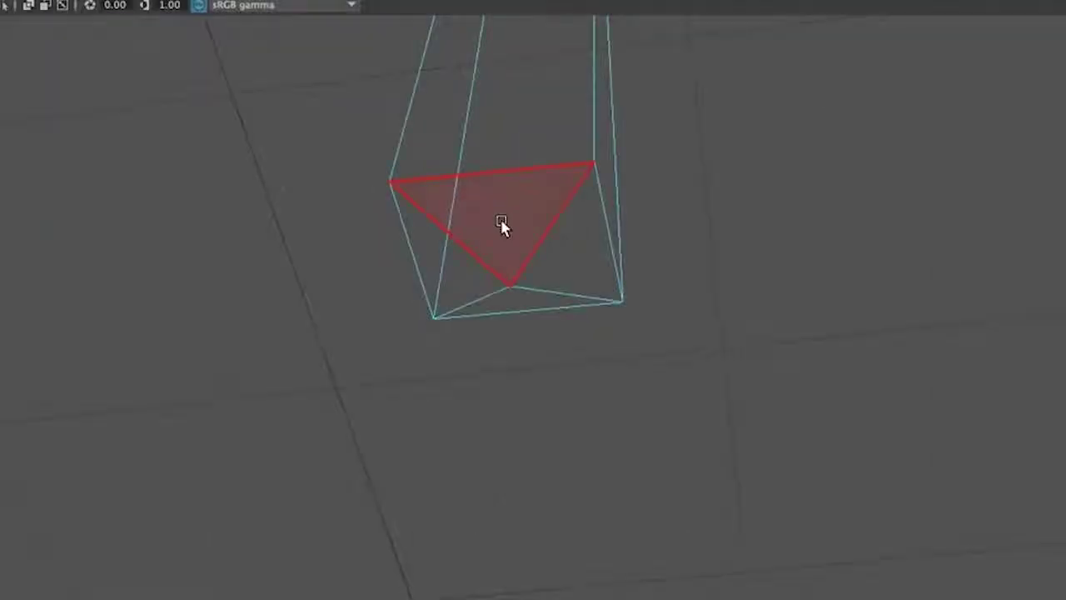
left_click(479, 180)
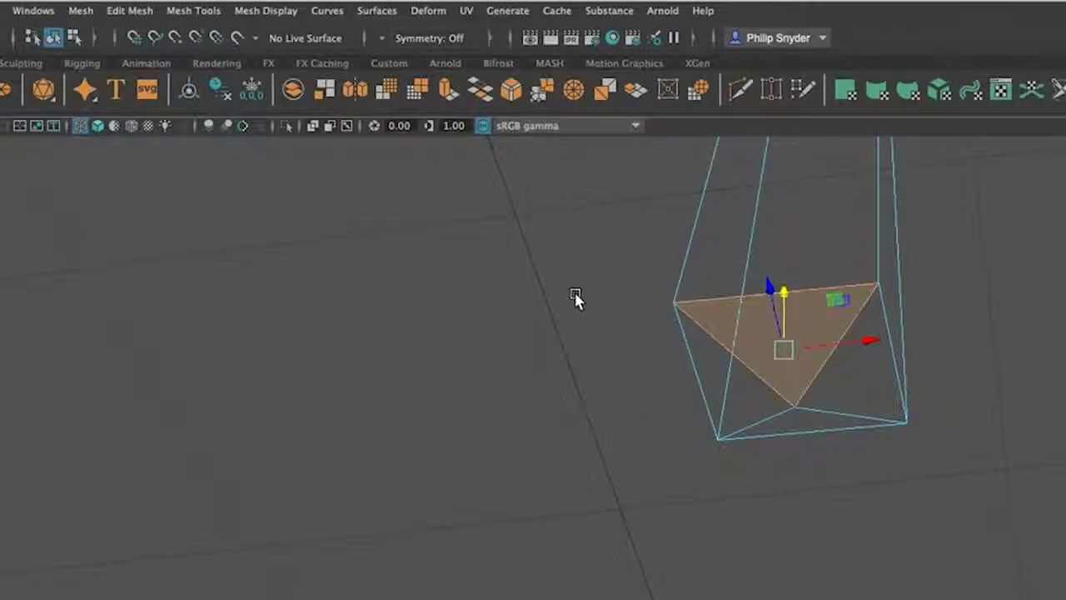
left_click(139, 14)
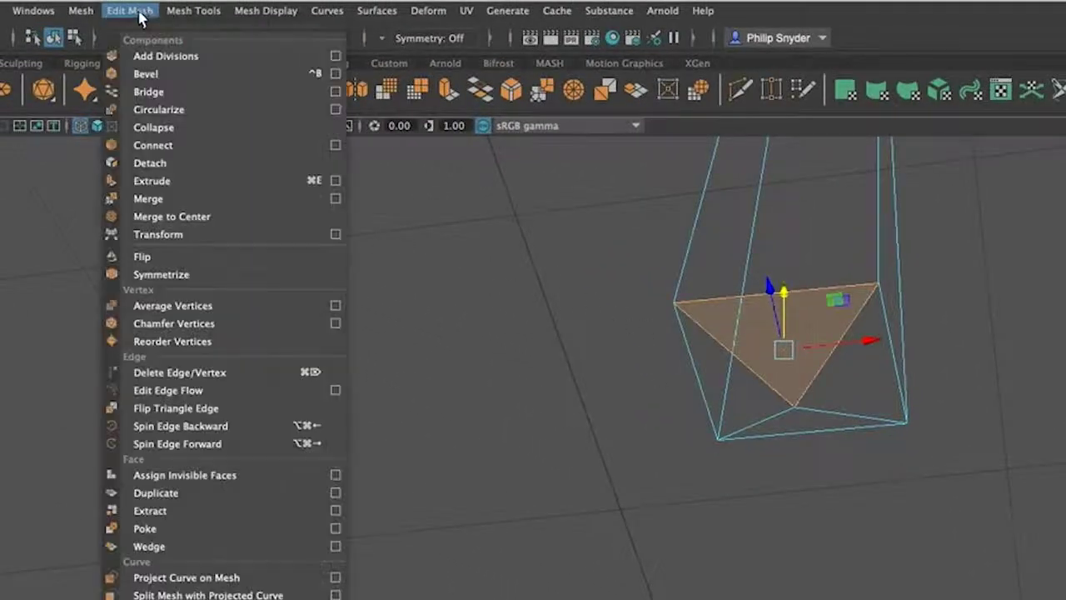
left_click(174, 183)
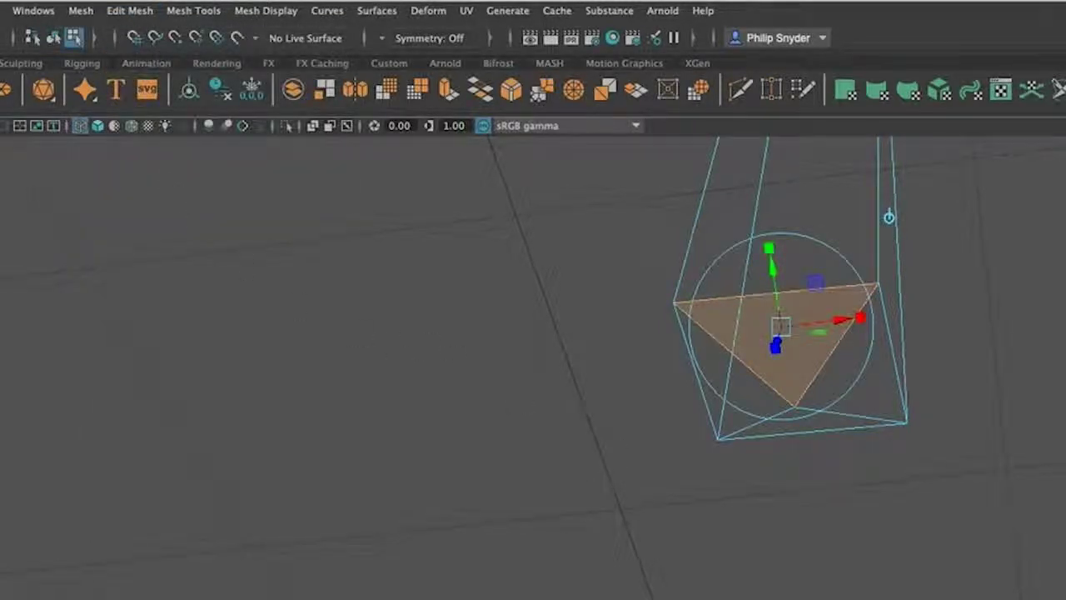
left_click_drag(533, 333, 458, 258, "alt")
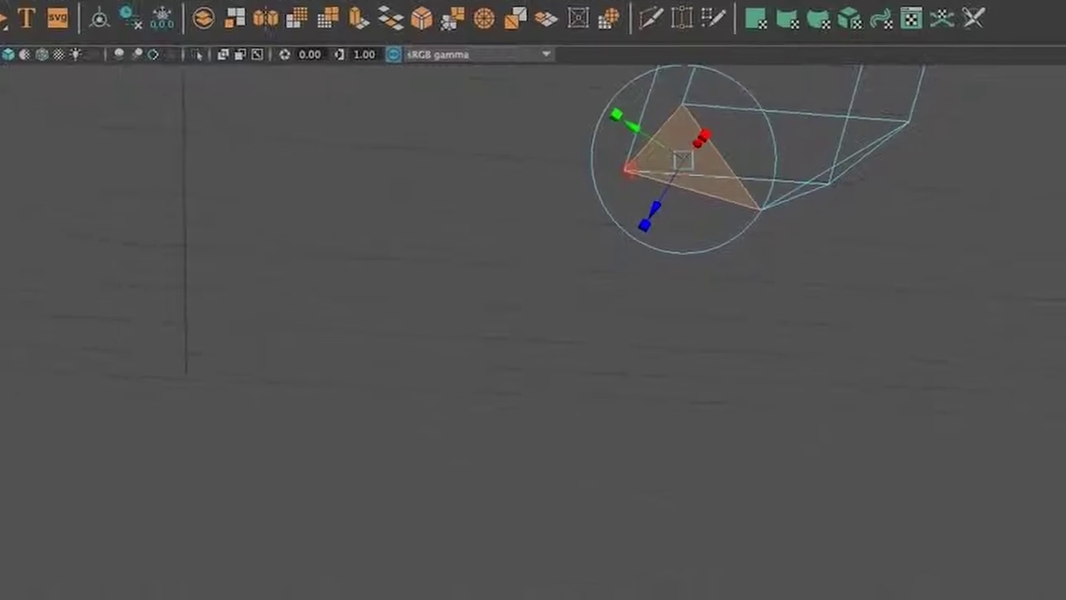
left_click_drag(690, 267, 706, 297, "alt")
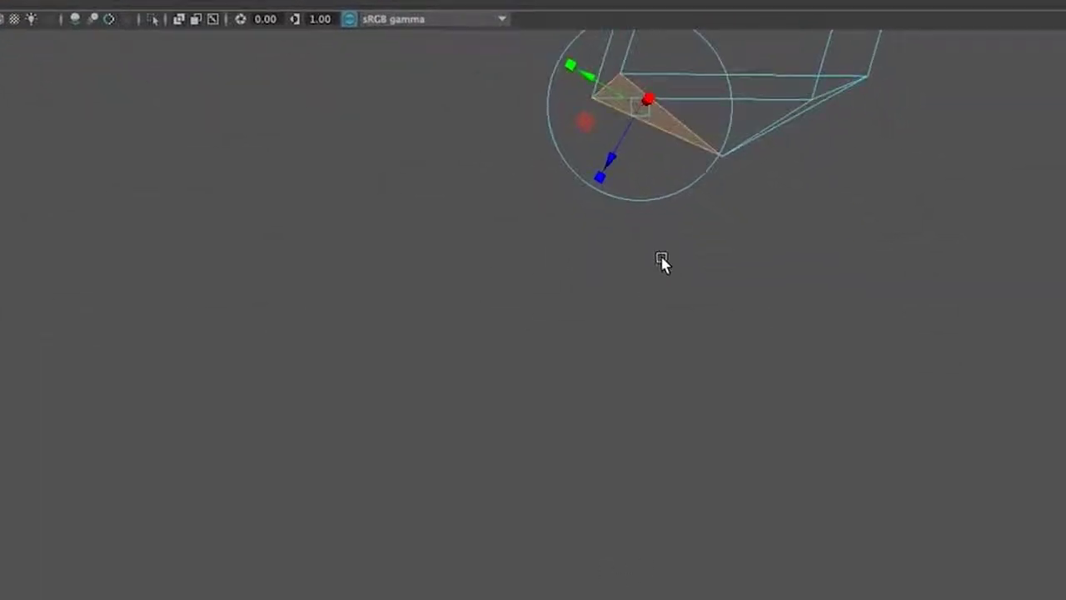
key("f")
left_click_drag(611, 318, 710, 378, "alt")
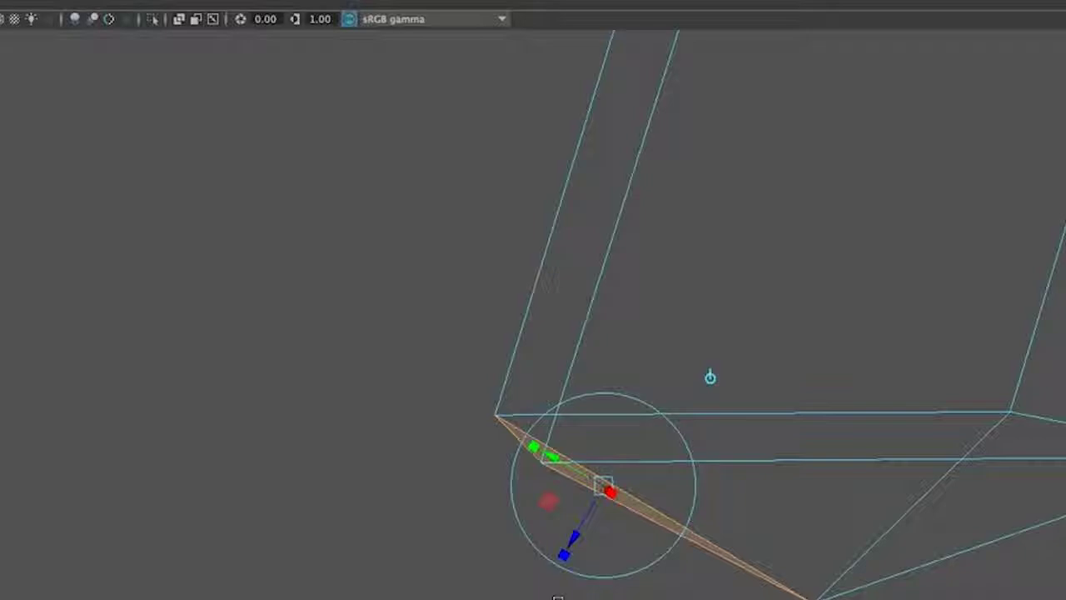
left_click_drag(575, 538, 525, 599)
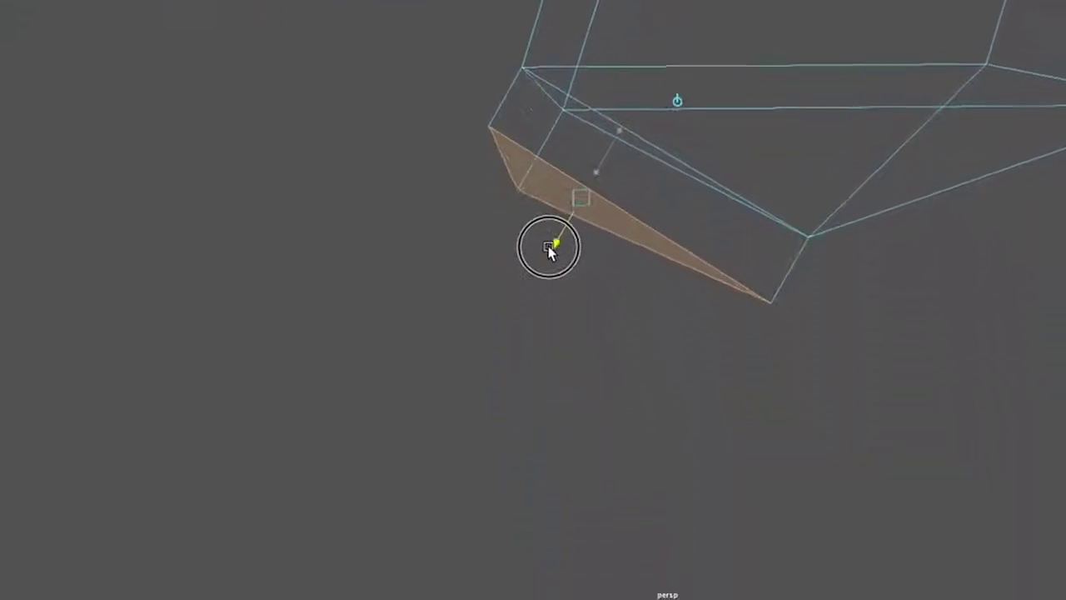
left_click_drag(549, 250, 483, 359)
left_click_drag(483, 306, 263, 422)
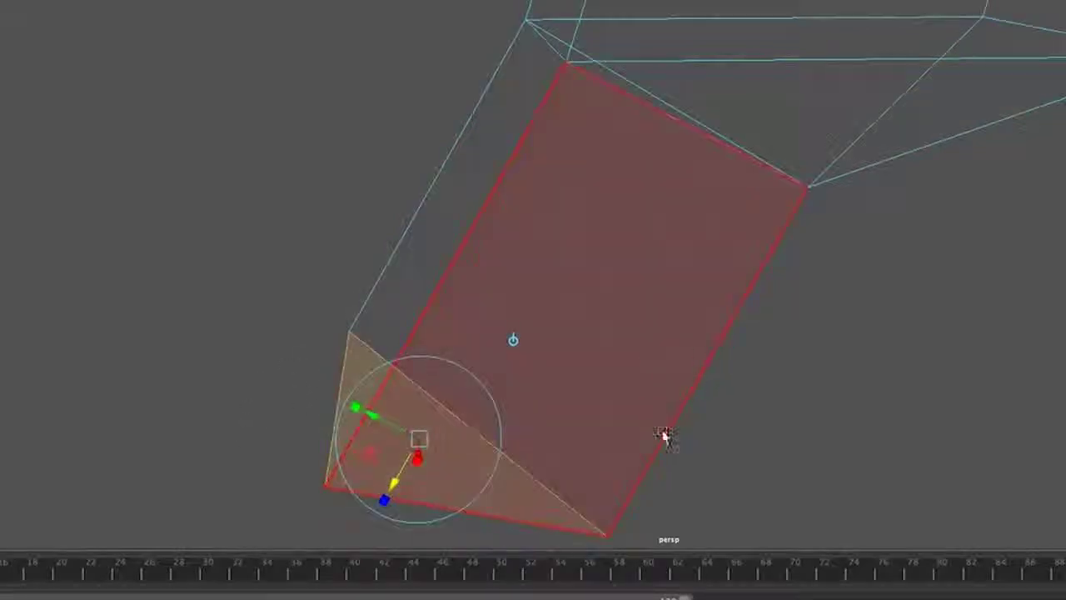
Step: Narrow the toe segment's end face by scaling it across its width
left_click_drag(802, 316, 866, 324, "alt")
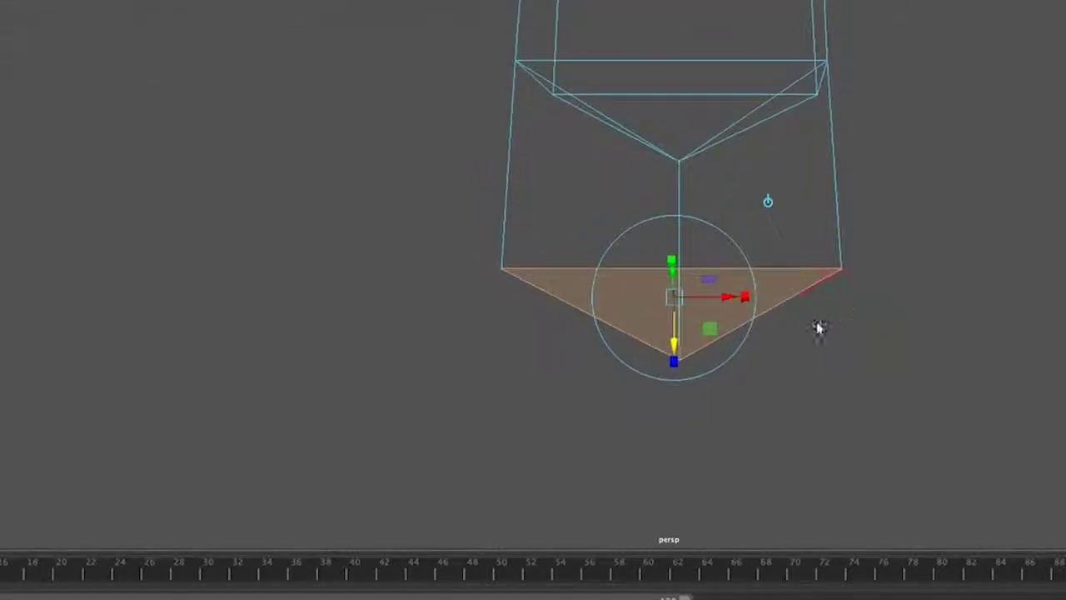
key("r")
left_click_drag(743, 296, 720, 300)
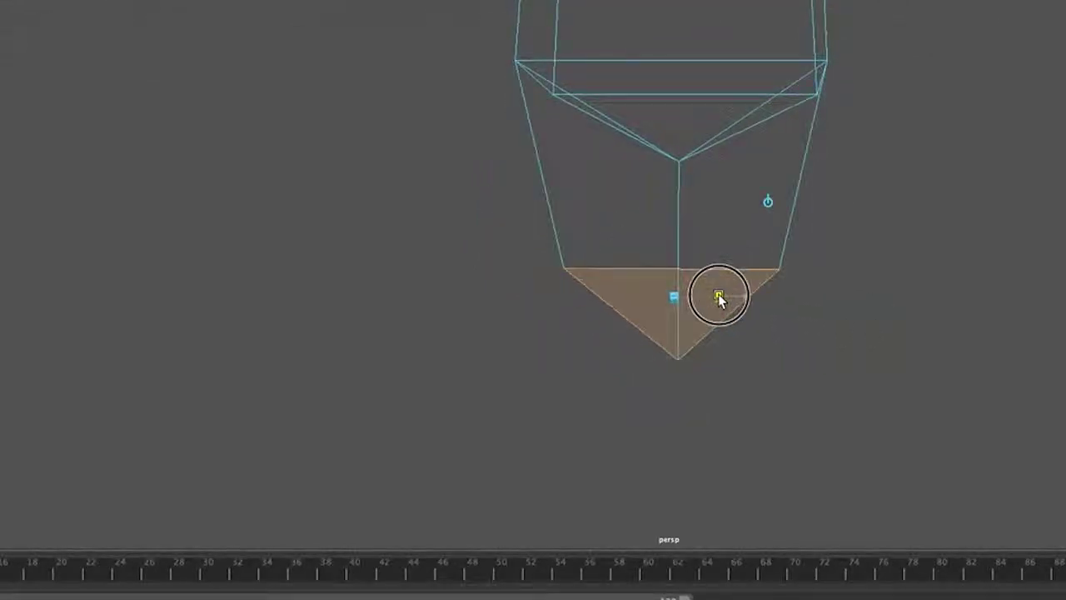
Step: Examine the narrowed toe segment and the lower leg from the side and at different distances
key("e")
left_click_drag(957, 428, 864, 425, "alt")
right_click_drag(863, 425, 730, 305, "alt")
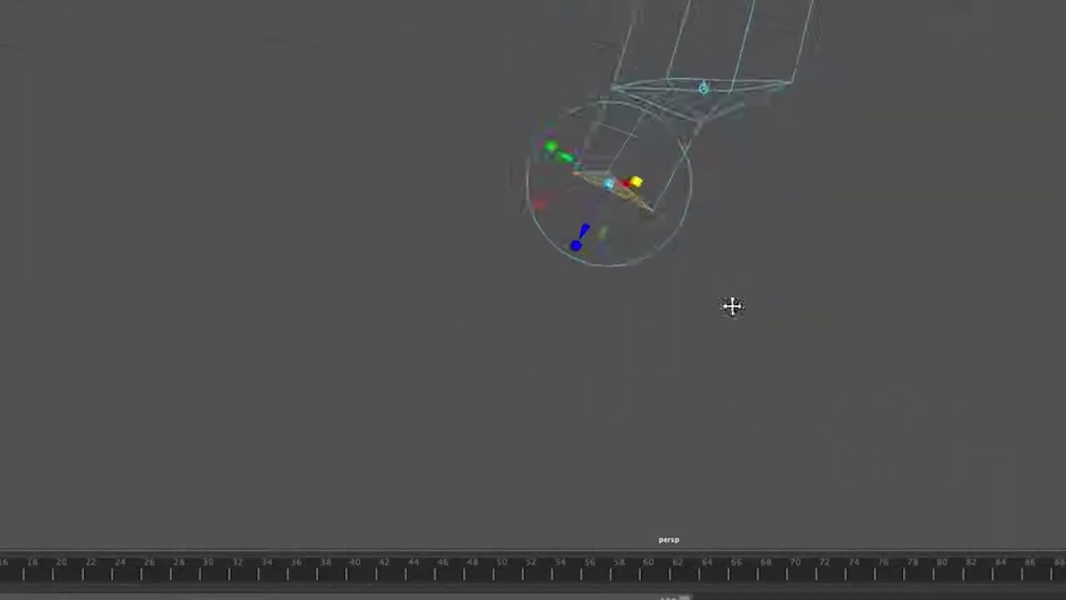
middle_click_drag(730, 305, 721, 364, "alt")
left_click_drag(721, 368, 822, 250, "alt")
scroll(823, 250, "down", 1)
scroll(822, 252, "up", 5)
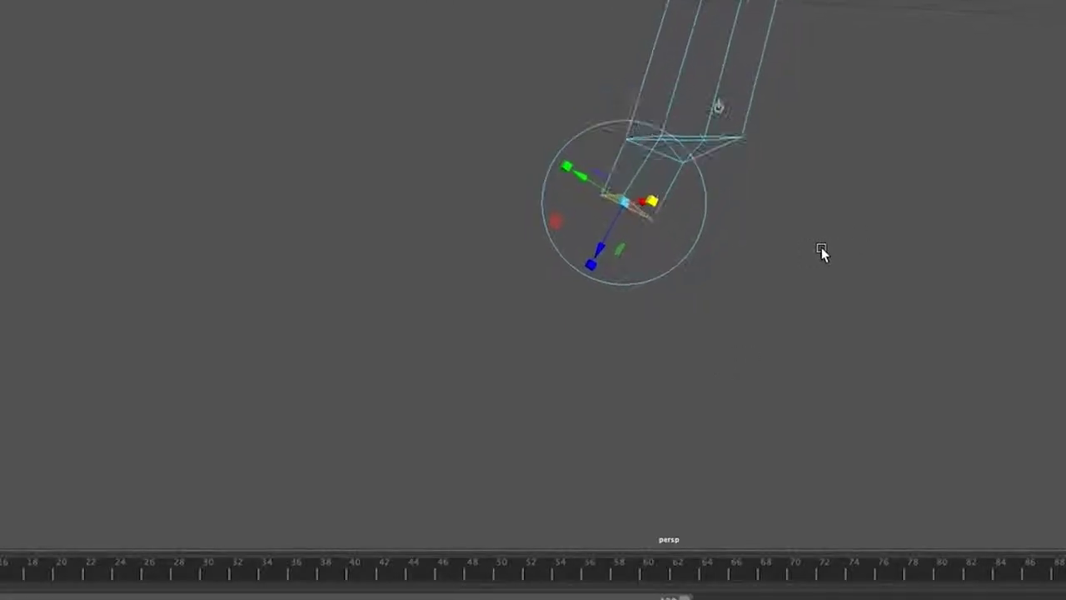
scroll(822, 253, "down", 8)
scroll(823, 254, "up", 4)
scroll(823, 254, "up", 3)
scroll(823, 254, "down", 5)
middle_click_drag(736, 5, 707, 79, "alt")
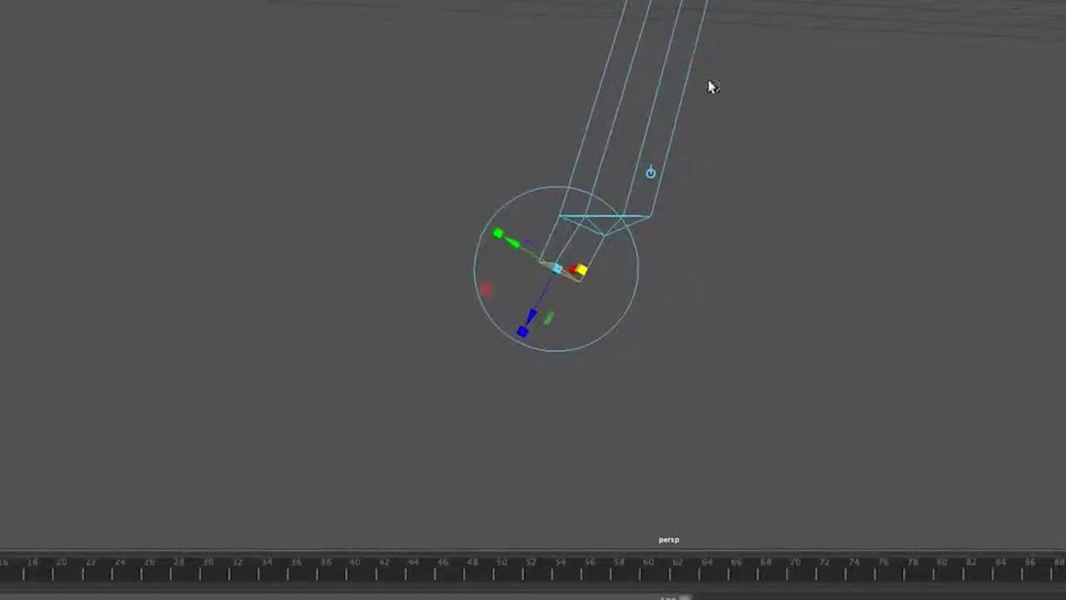
left_click_drag(578, 335, 640, 353, "alt")
Step: Shift the toe's end face sideways away from the leg so the segment slants outward
left_click(575, 278)
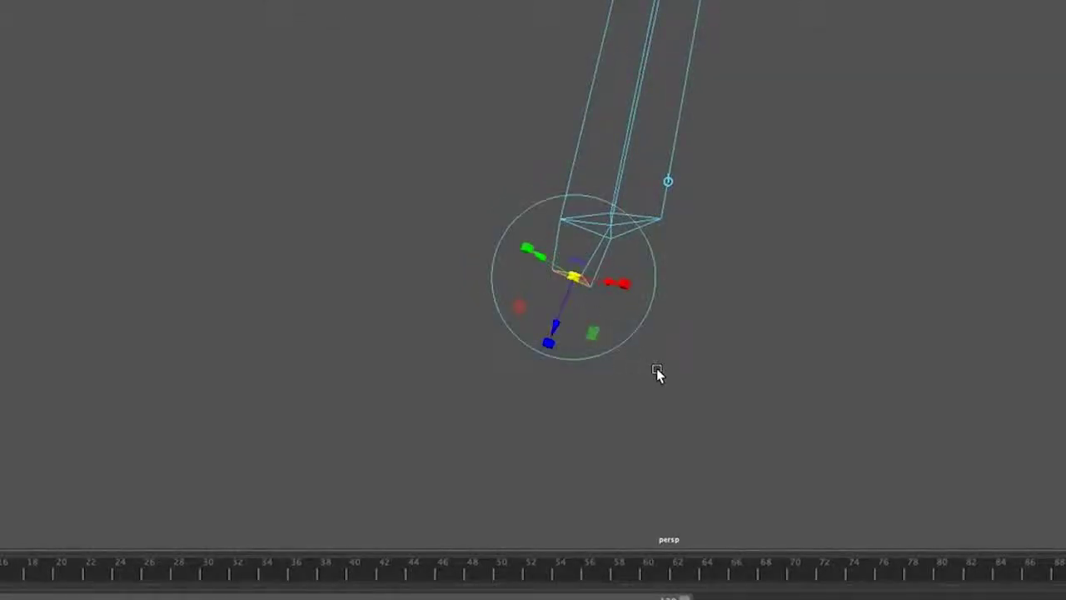
left_click_drag(656, 368, 624, 397, "alt")
left_click_drag(520, 239, 503, 229)
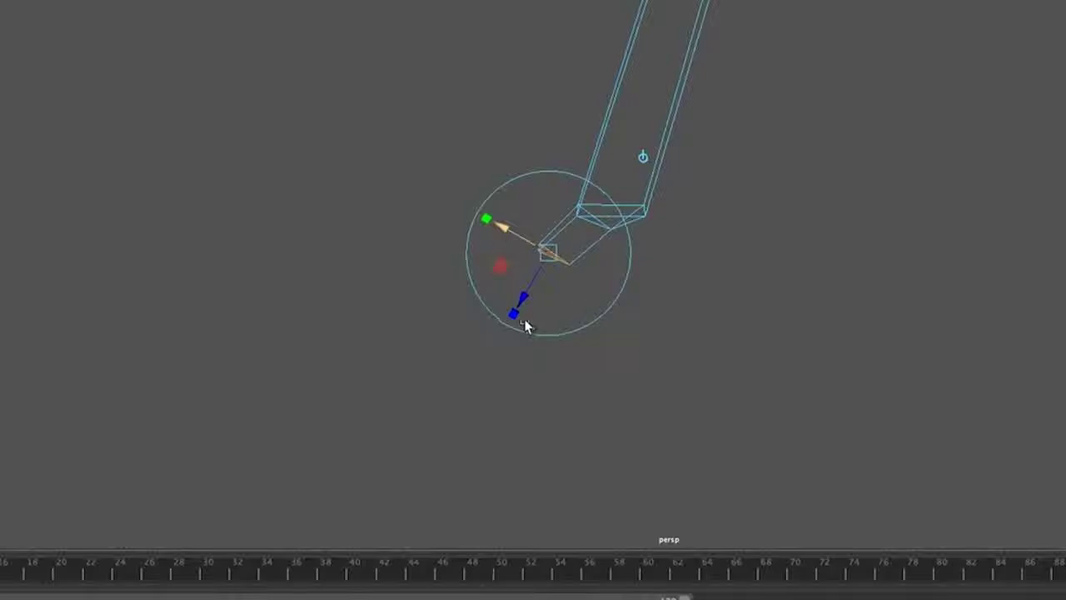
Step: Extrude a short second toe segment from the end face and scale its end down evenly to taper it
left_click_drag(523, 297, 504, 328)
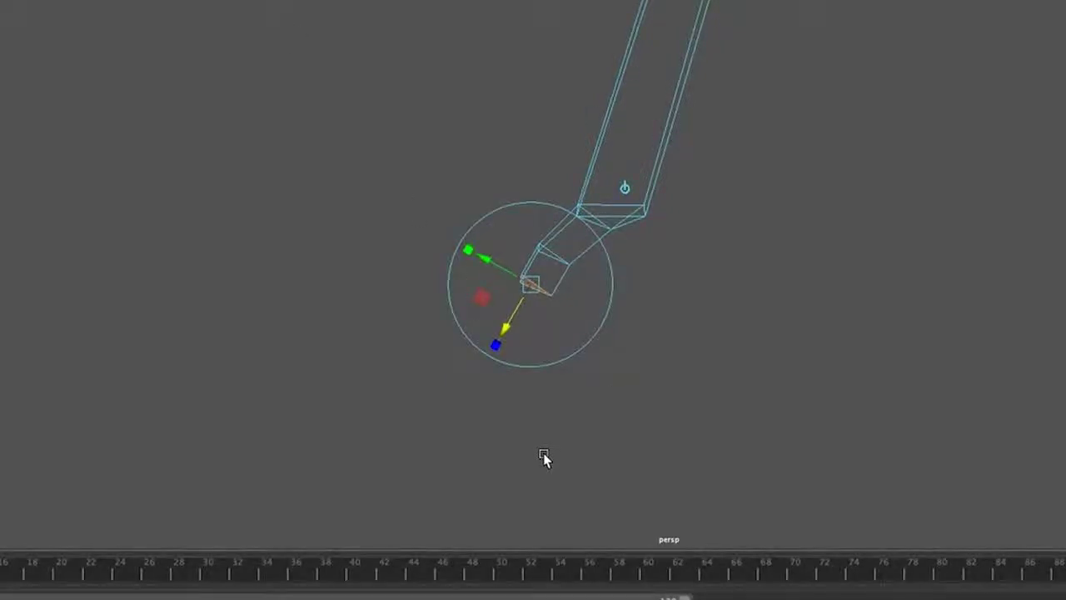
left_click_drag(543, 457, 600, 435, "alt")
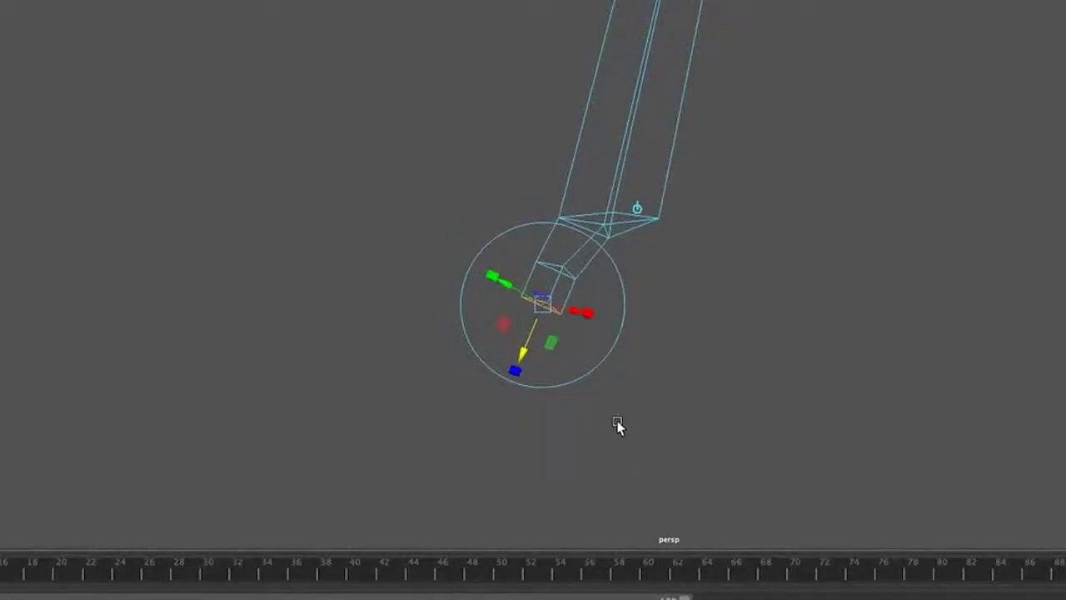
key("r")
left_click_drag(548, 311, 535, 315)
left_click_drag(671, 402, 616, 391, "alt")
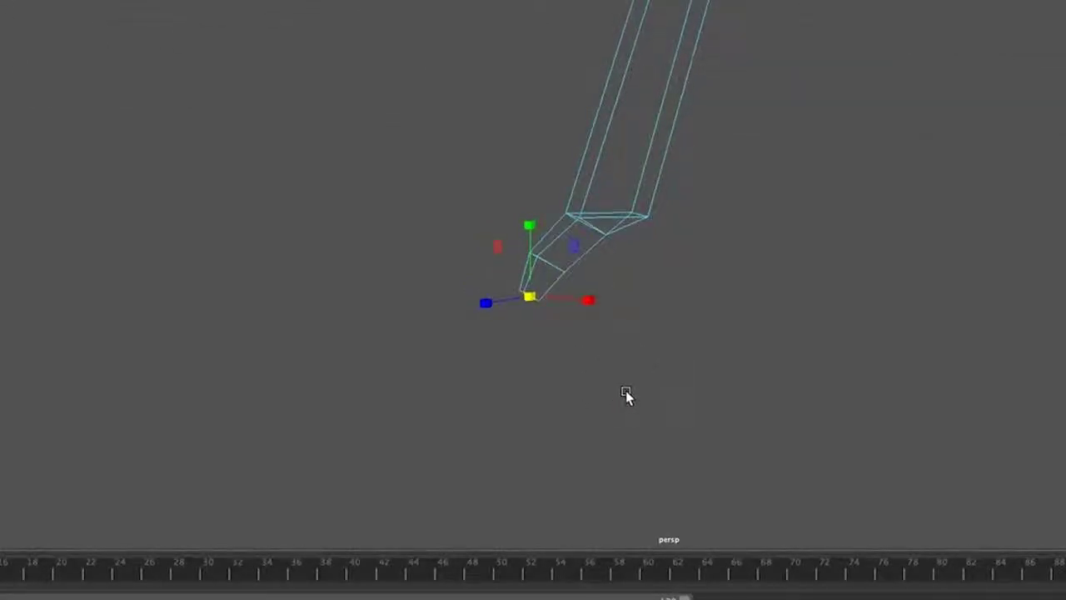
Step: Extrude a third toe segment from the tapered end and scale its end face down to a point
key("e")
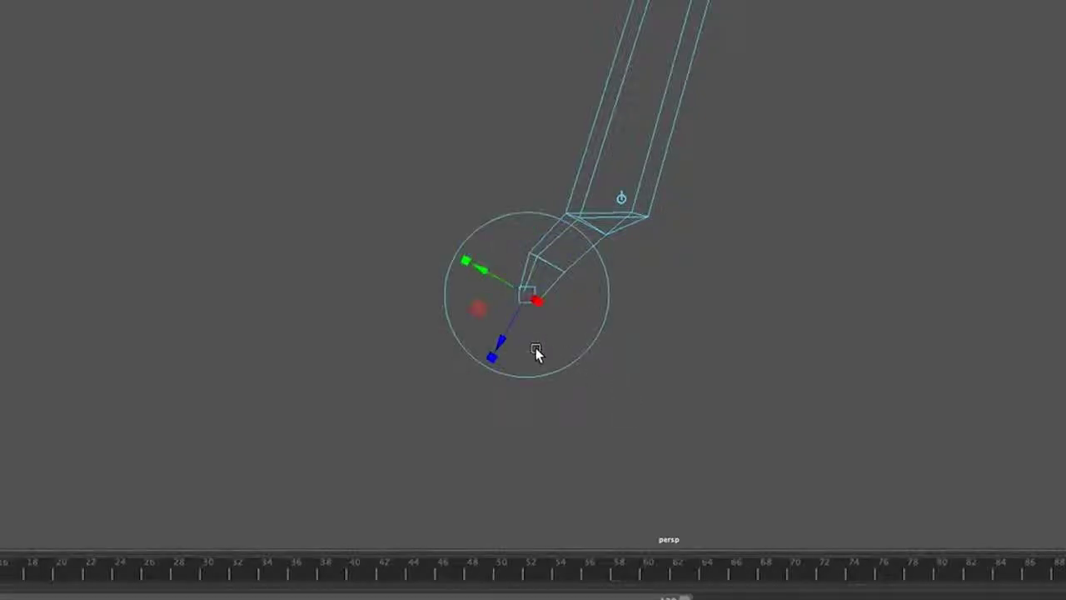
left_click_drag(508, 341, 486, 369)
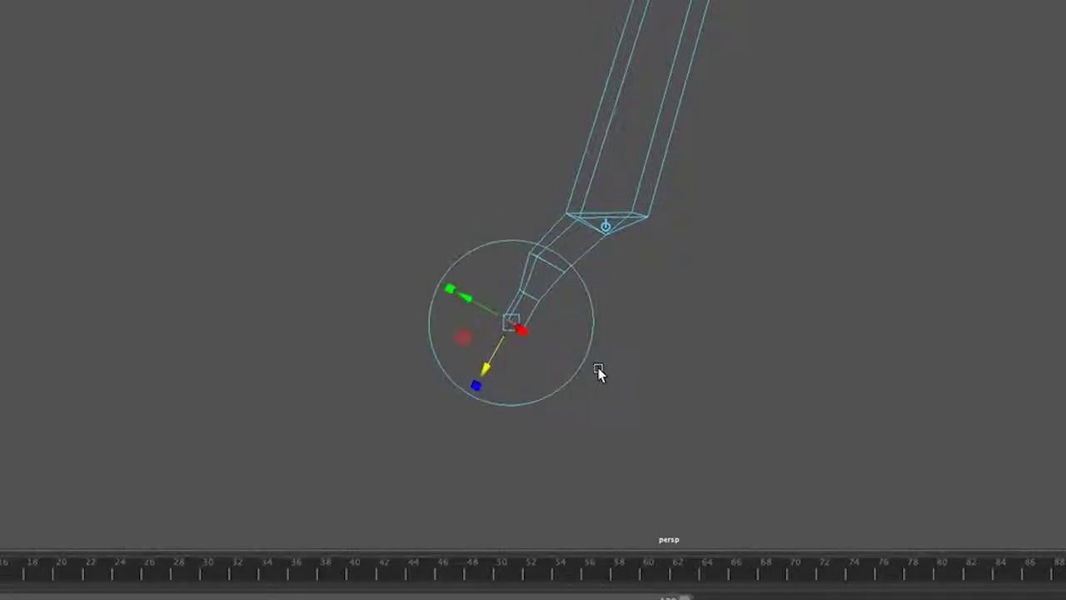
key("w")
left_click_drag(513, 325, 500, 332)
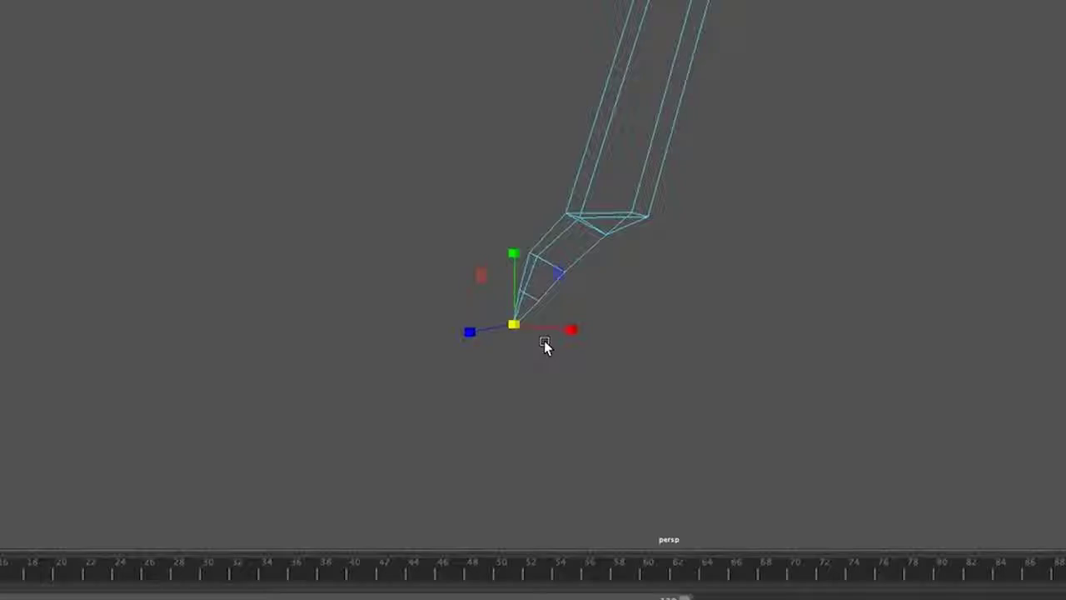
left_click(544, 346)
left_click_drag(557, 392, 600, 392, "alt")
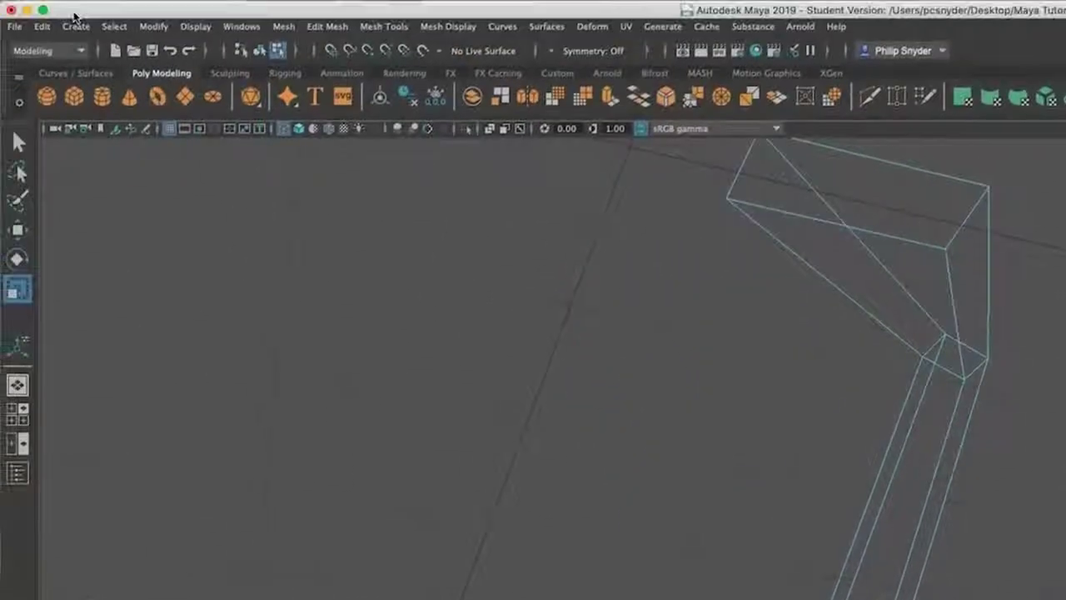
Step: Save the scene as a new version named flying_bird_2.mb, accepting the student version notice
left_click(14, 26)
left_click(62, 106)
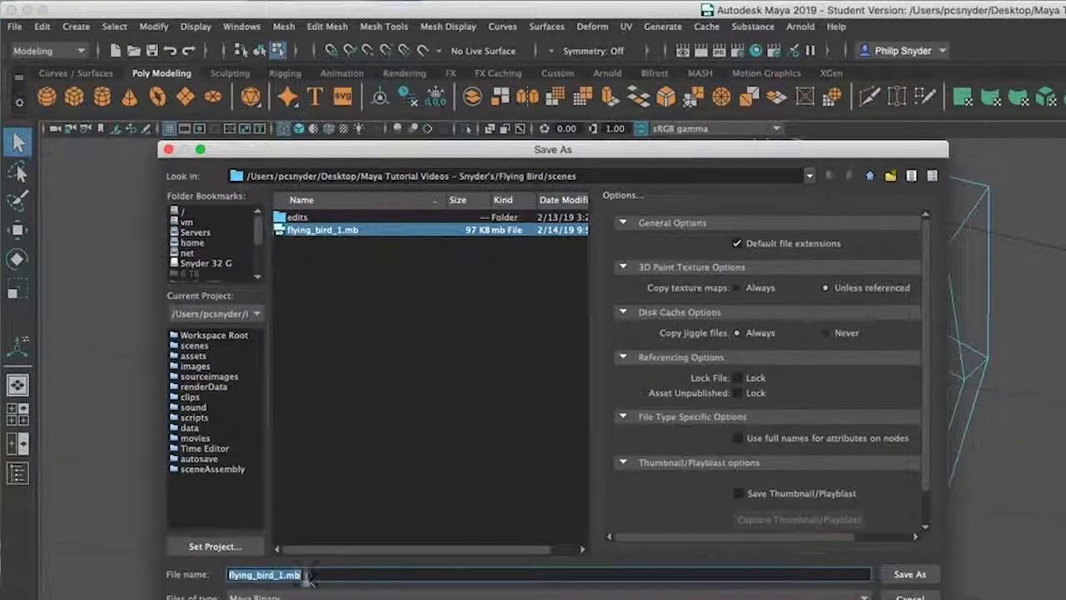
left_click(286, 575)
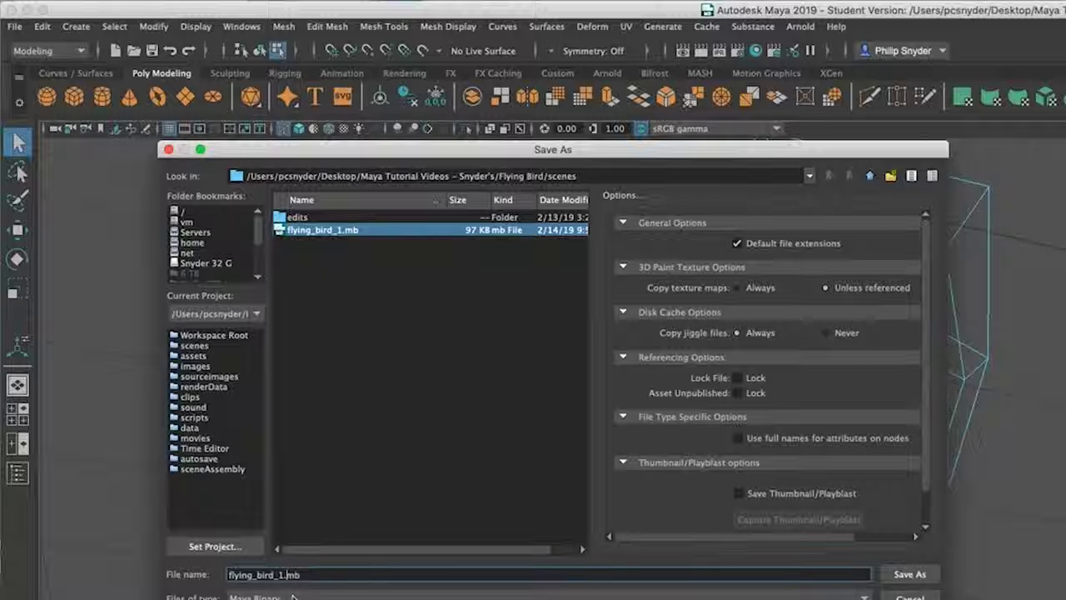
key("BackSpace")
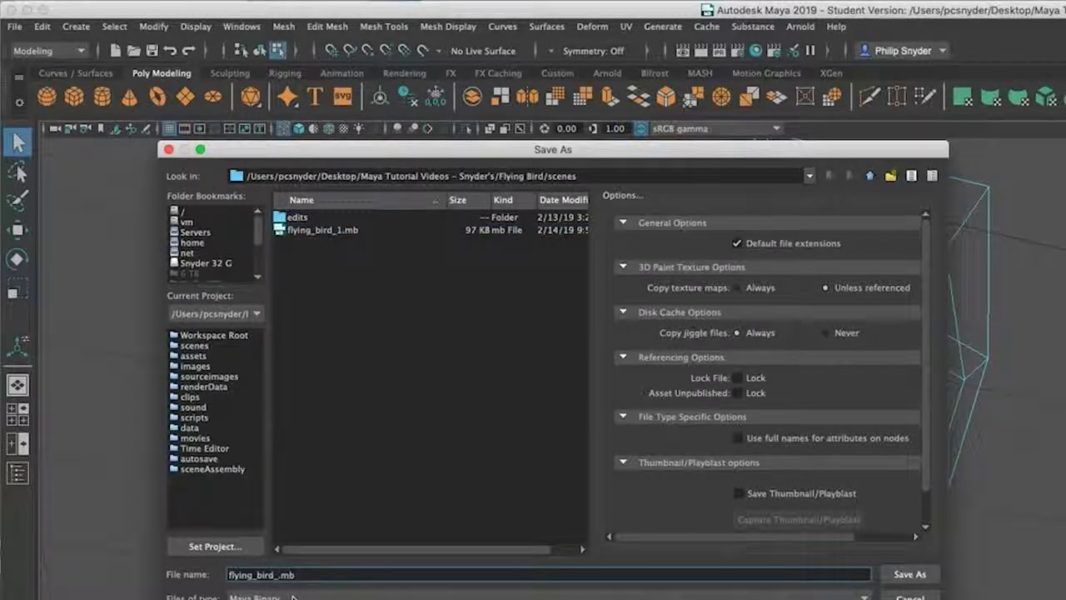
type("2")
key("Return")
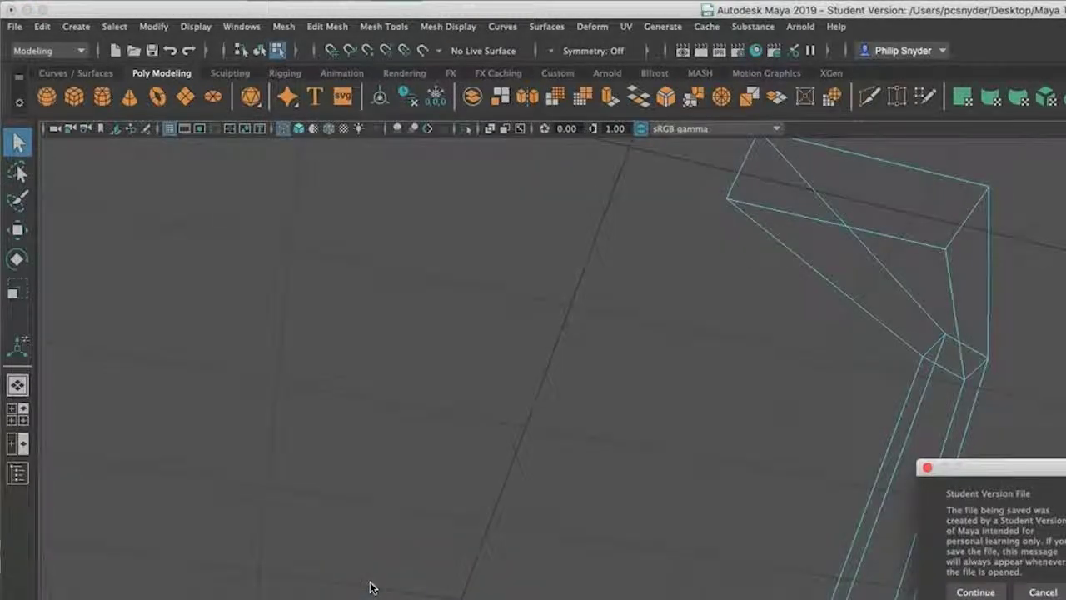
left_click(975, 592)
key("r")
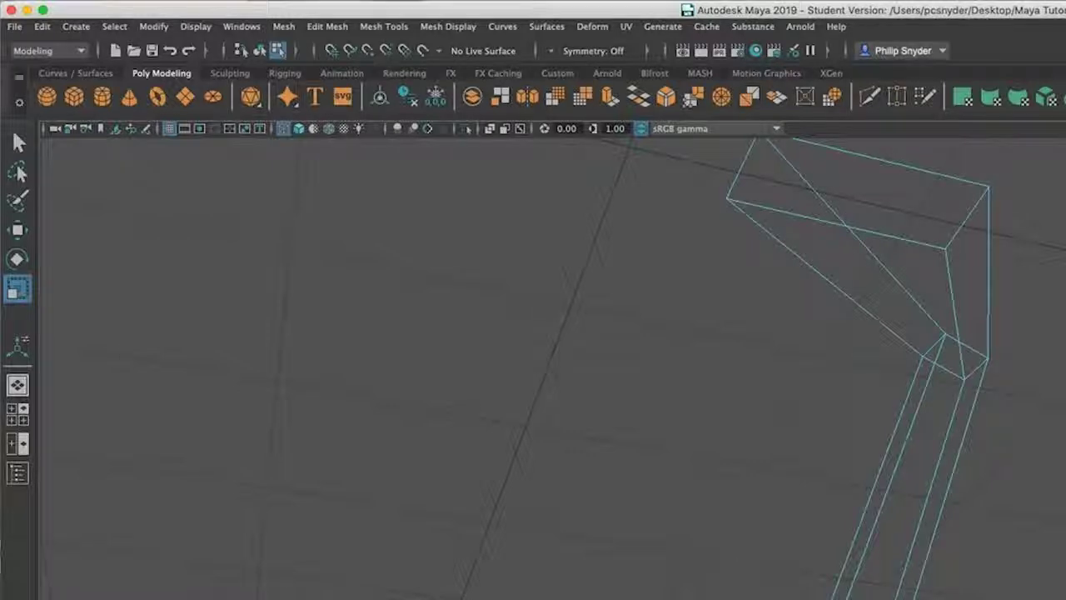
key("super+Tab")
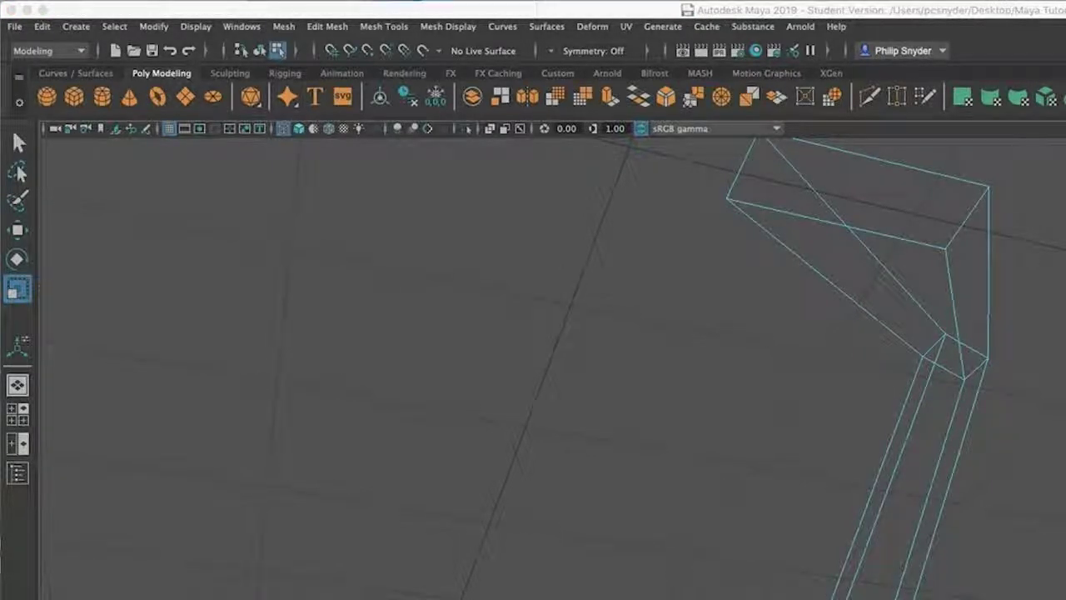
left_click_drag(0, 77, 245, 181)
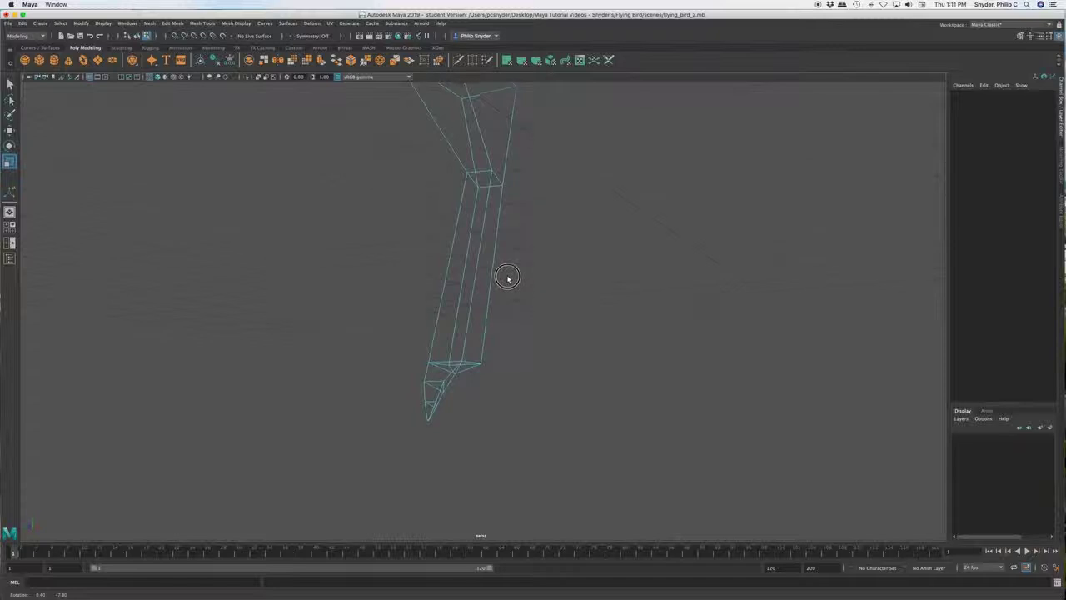
Step: Extrude another triangular face on the leg's bottom downward and outward to form the second toe's first segment
left_click_drag(507, 278, 508, 243, "alt")
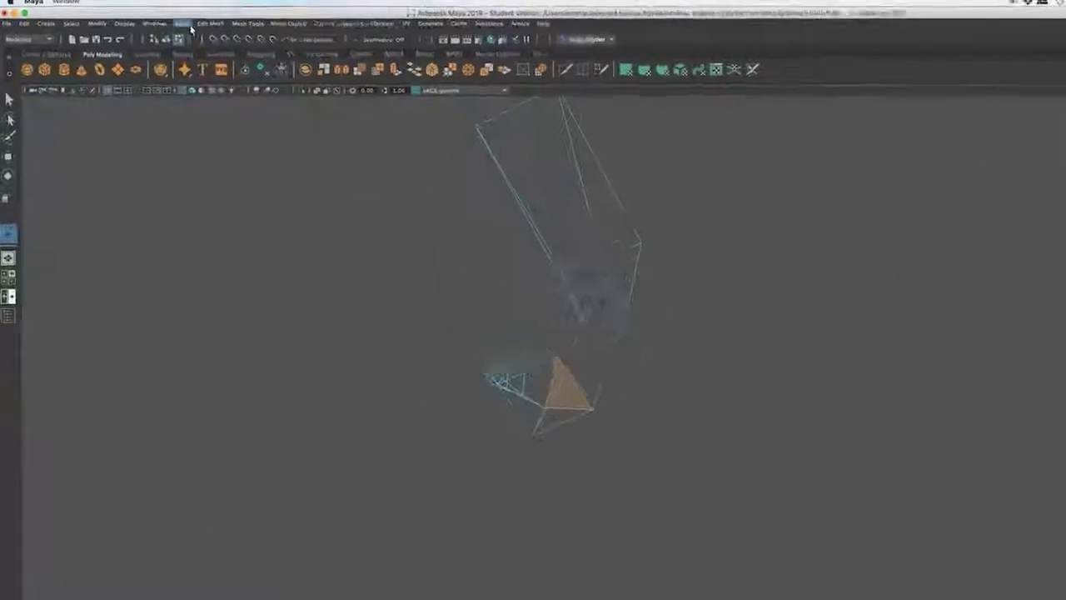
left_click(173, 23)
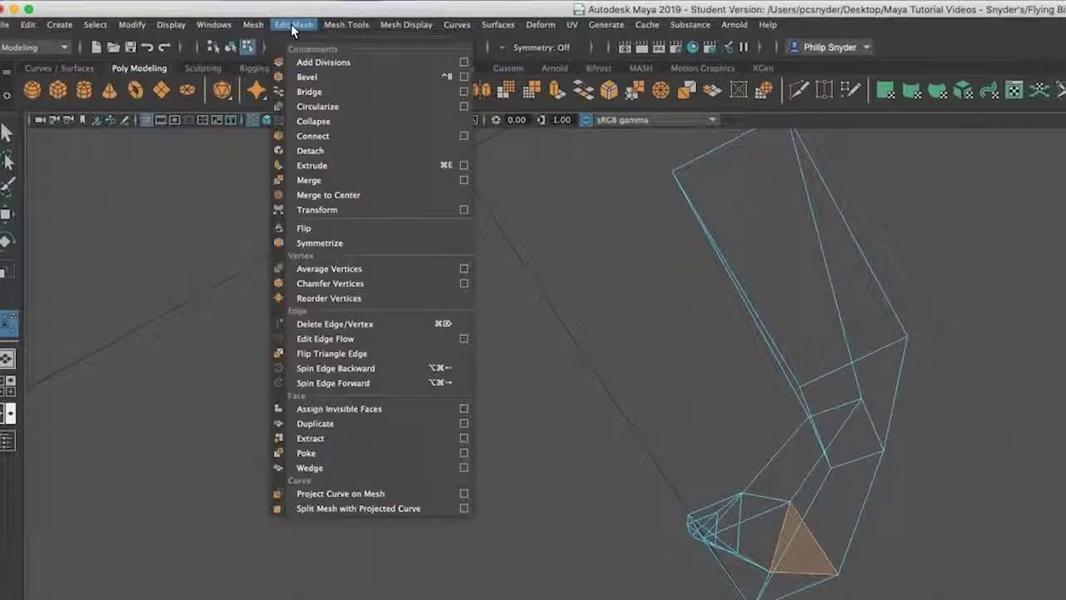
left_click(334, 165)
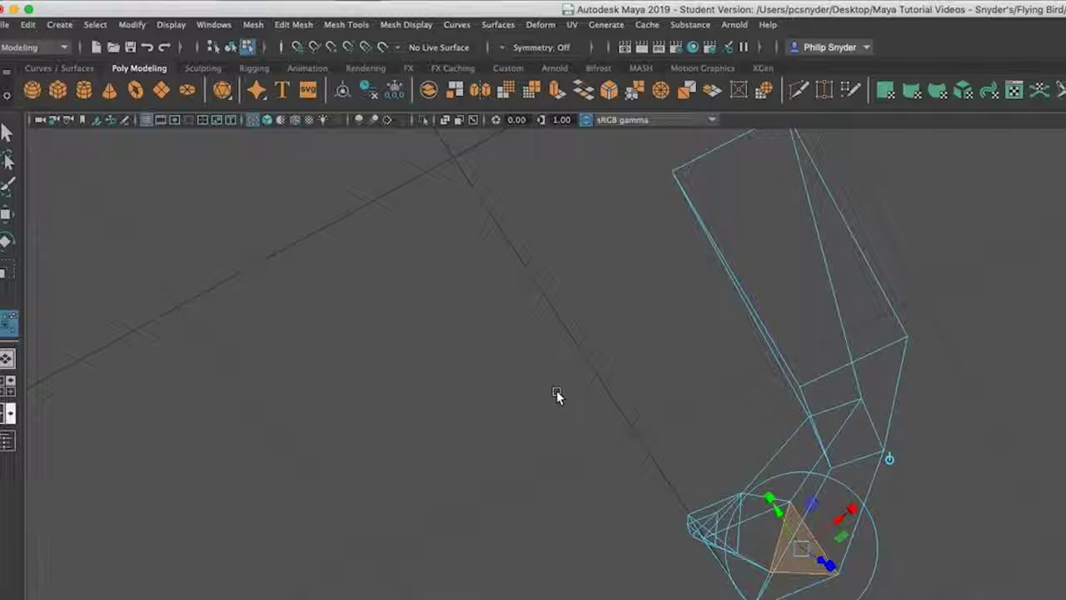
left_click_drag(795, 592, 620, 338, "alt")
left_click_drag(651, 385, 606, 431)
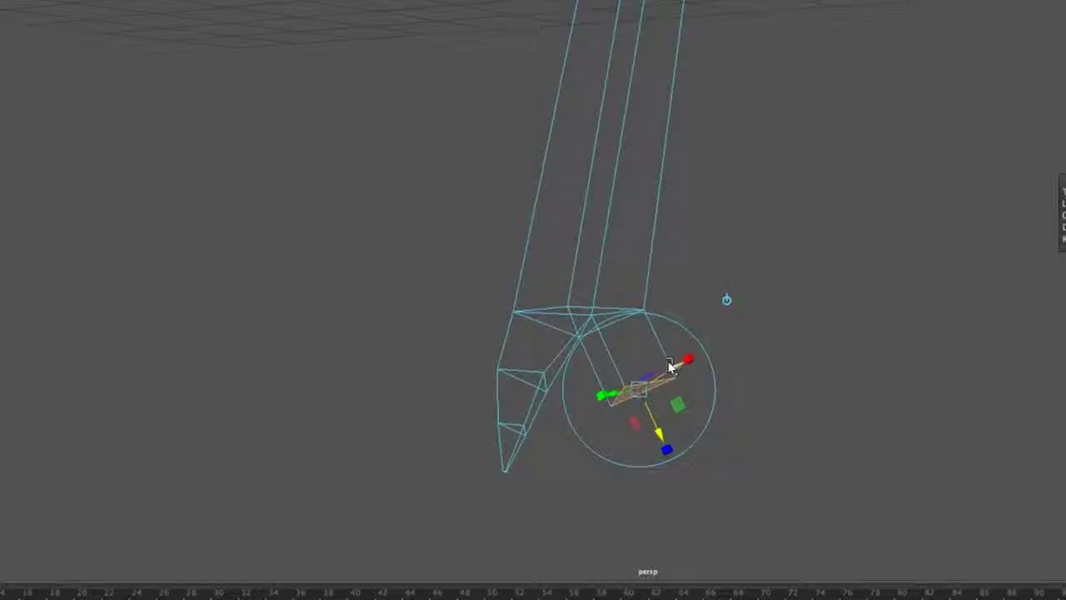
Step: Scale the second toe's end face down and rotate it to nearly horizontal
key("w")
left_click_drag(632, 400, 619, 419)
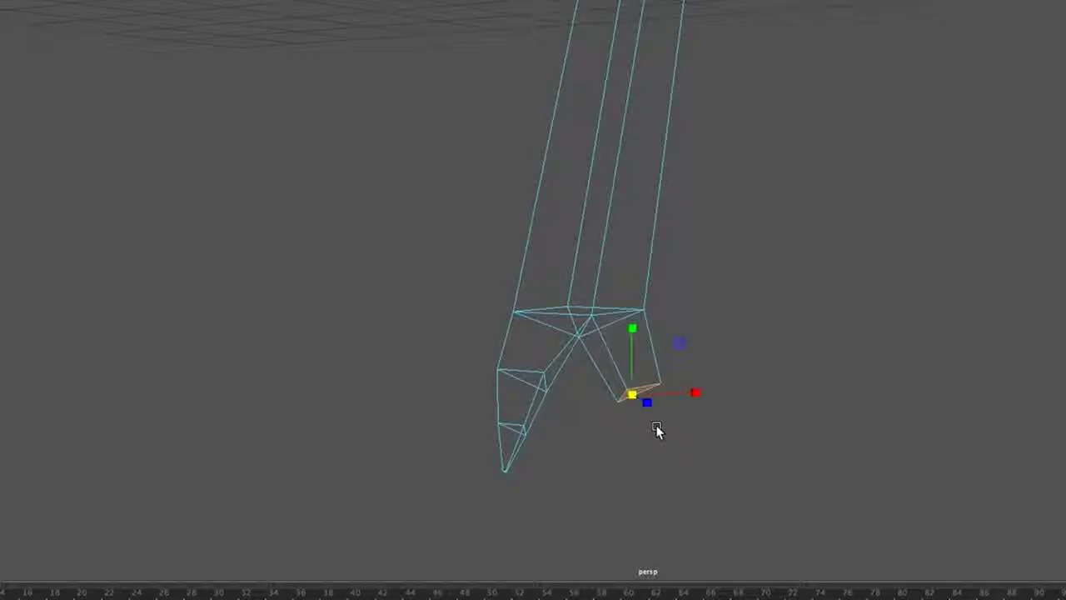
left_click_drag(701, 460, 653, 498, "alt")
key("e")
left_click_drag(578, 362, 577, 374)
left_click_drag(602, 547, 463, 533, "alt")
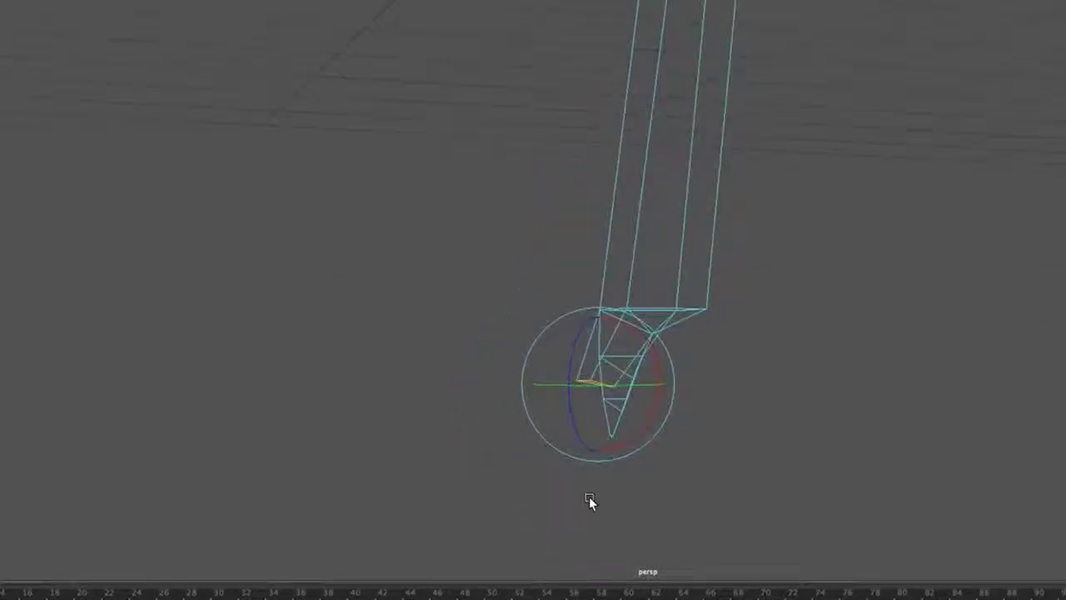
Step: Extrude a second segment downward from the second toe's end face and scale its end down evenly
key("r")
left_click_drag(585, 427, 575, 463)
left_click_drag(577, 525, 681, 530, "alt")
left_click_drag(562, 461, 563, 464)
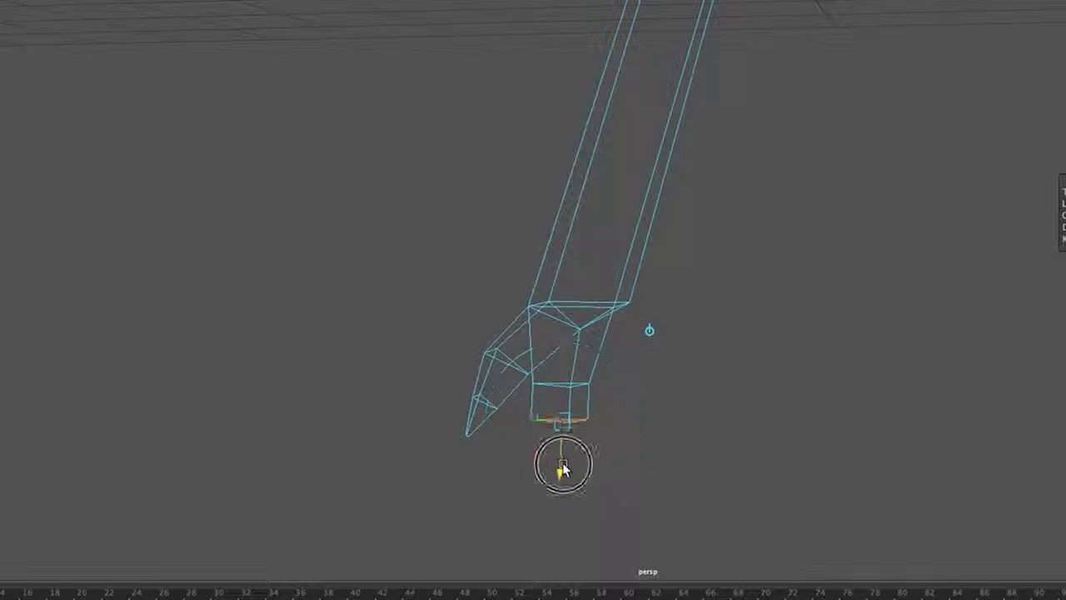
left_click(563, 469)
key("r")
left_click_drag(563, 437, 549, 438)
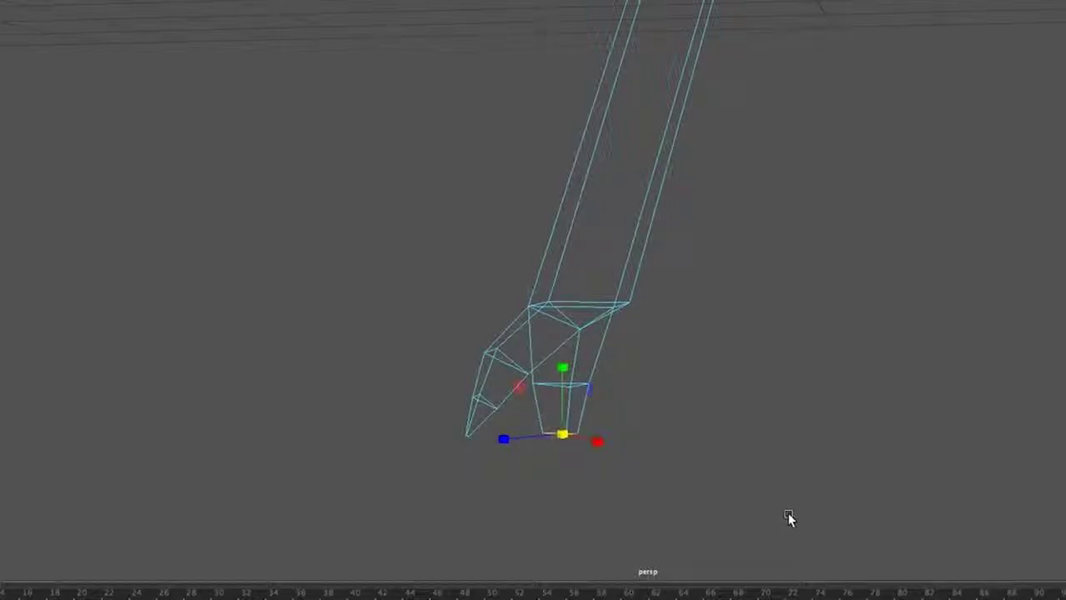
Step: Extrude the second toe's tip segment and scale its end face down to a point
key("e")
left_click_drag(558, 481, 559, 512)
key("r")
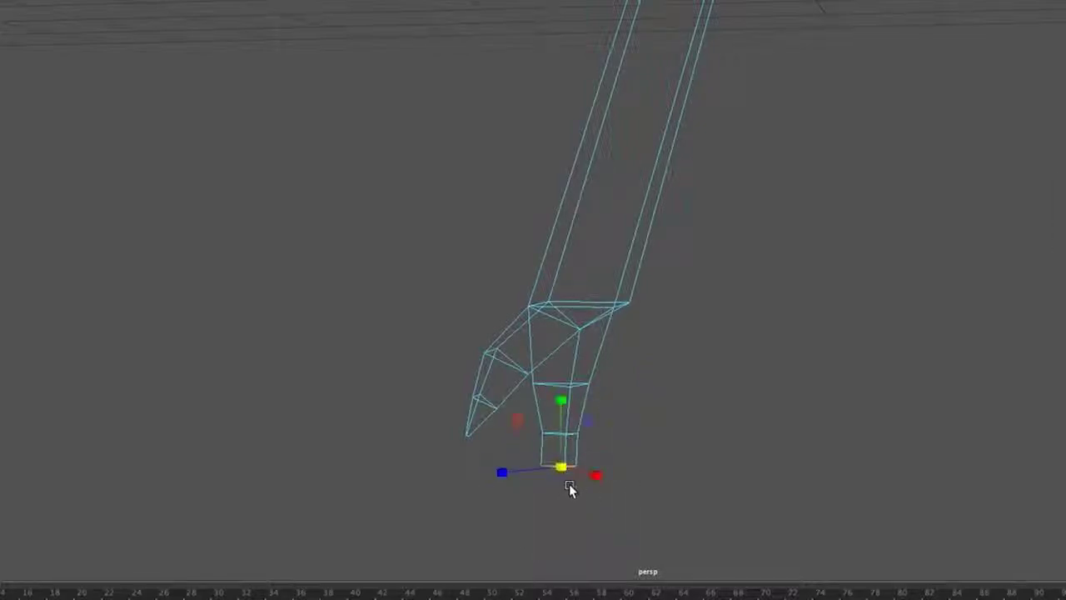
left_click_drag(563, 473, 911, 499)
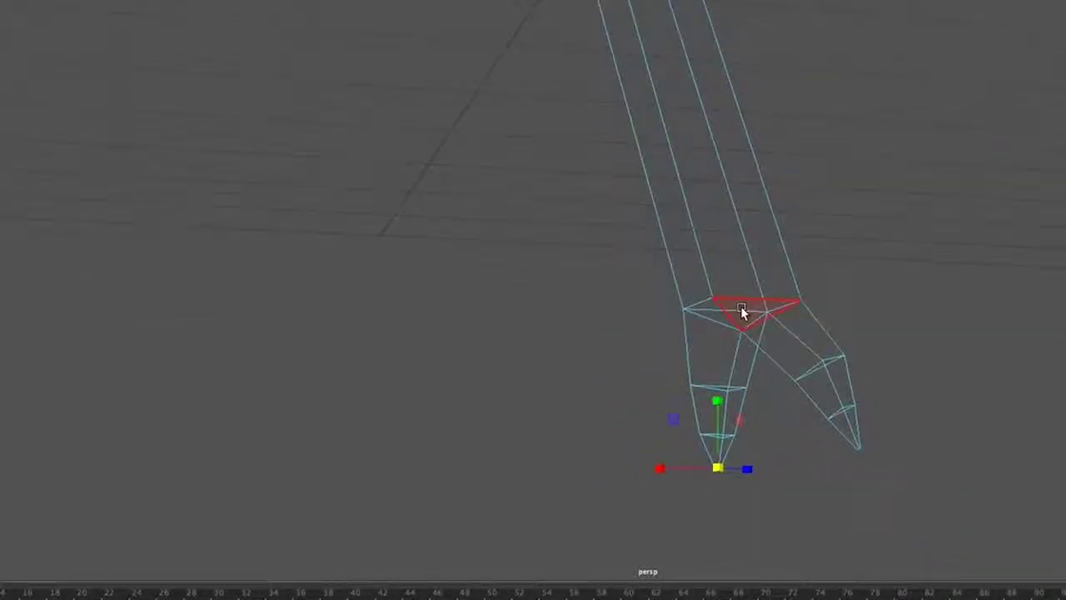
Step: Extrude the third triangular face on the leg's bottom to form the third toe's first segment
left_click(744, 307)
key("ctrl+e")
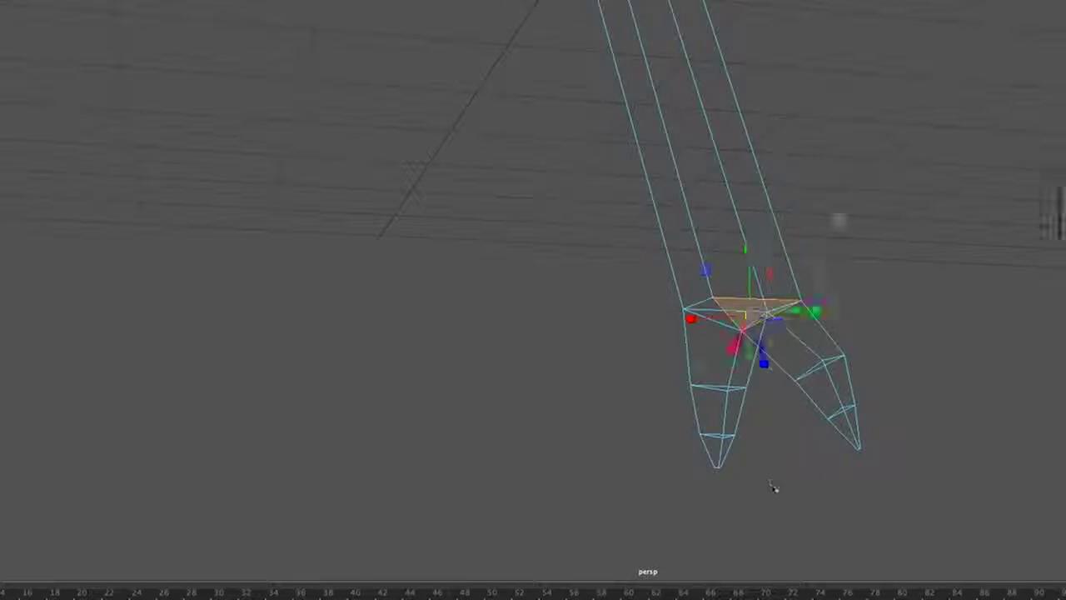
left_click_drag(762, 491, 846, 498, "alt")
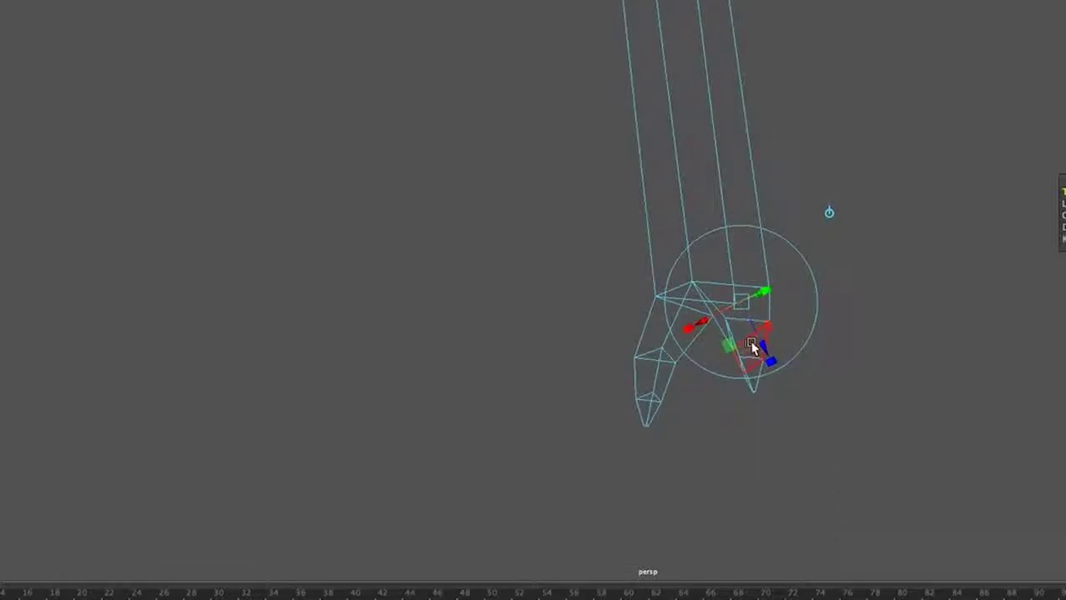
left_click_drag(761, 348, 625, 455)
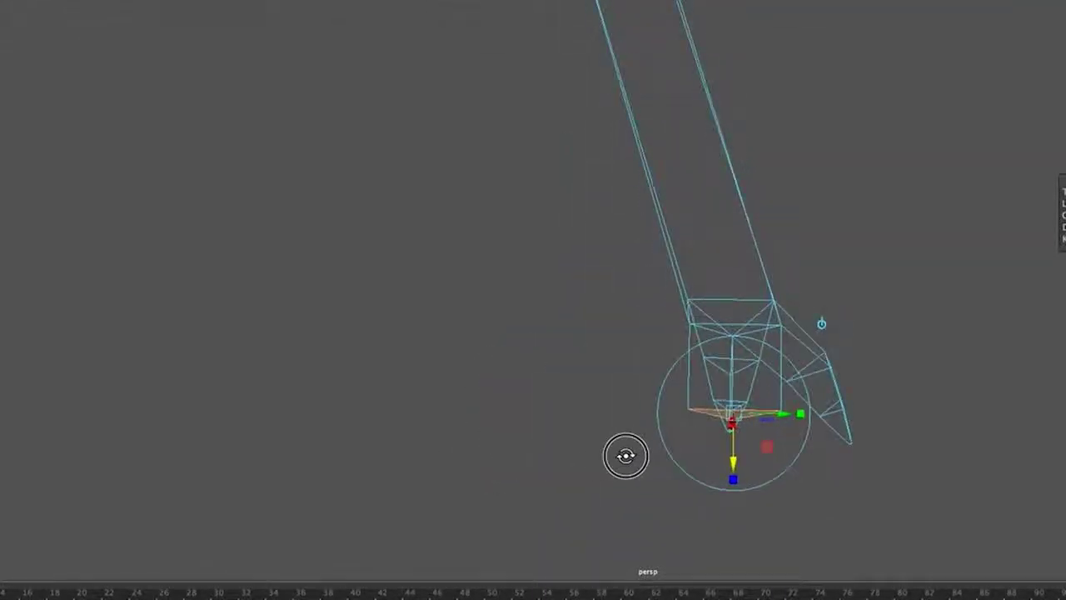
Step: Scale the third toe's end face down evenly and rotate it to nearly horizontal
key("r")
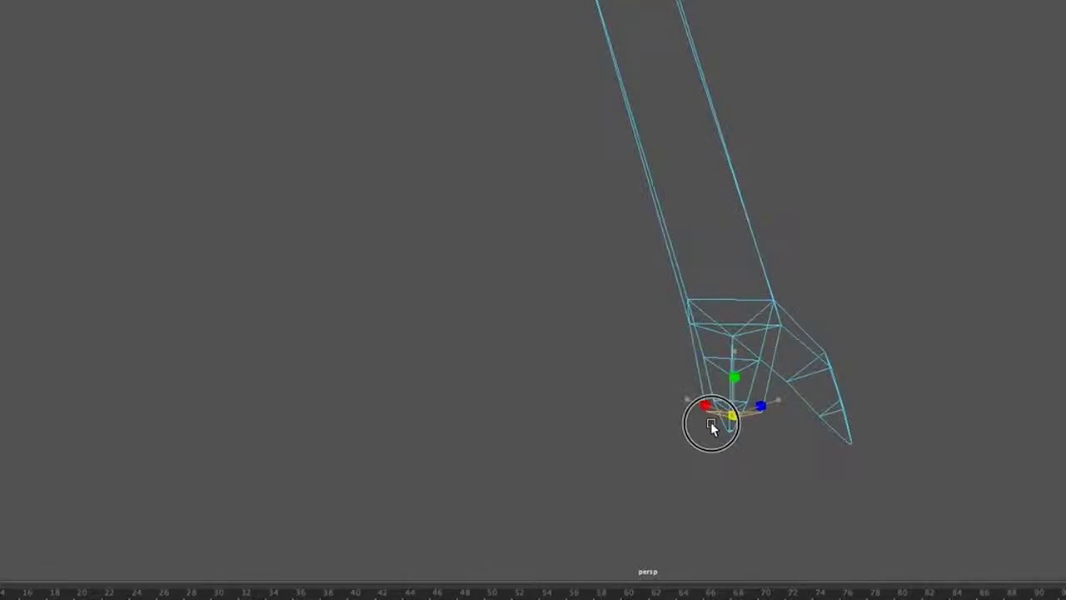
left_click_drag(824, 483, 805, 464, "alt")
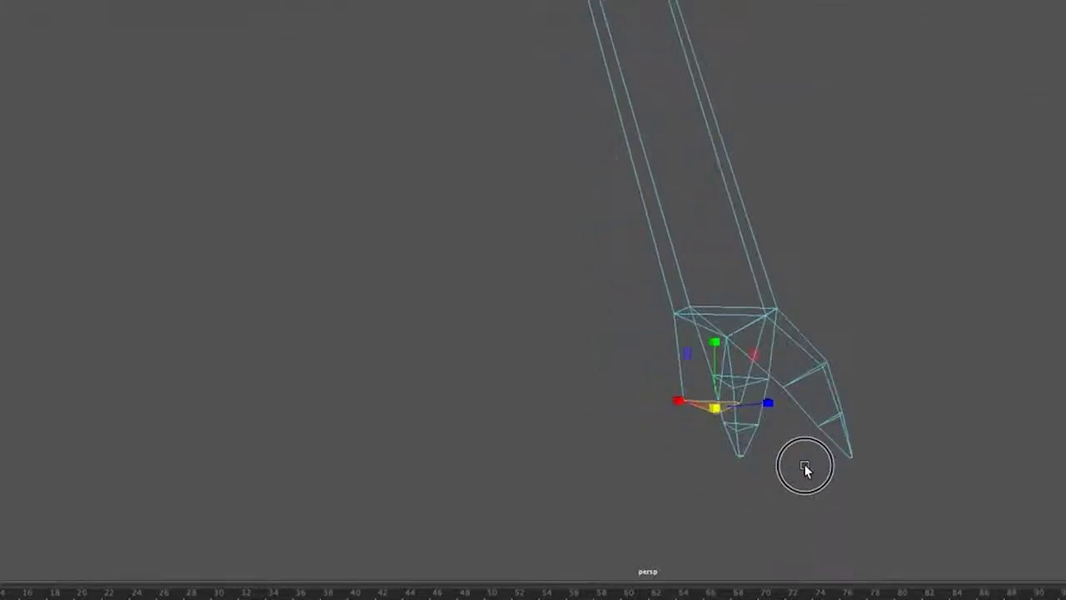
key("e")
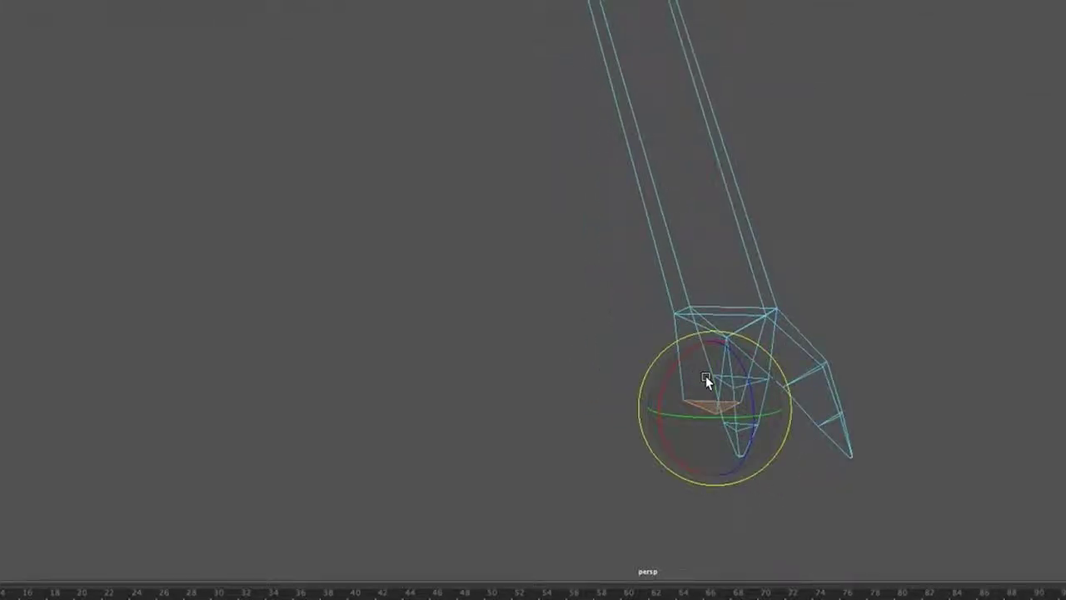
left_click_drag(704, 399, 709, 447)
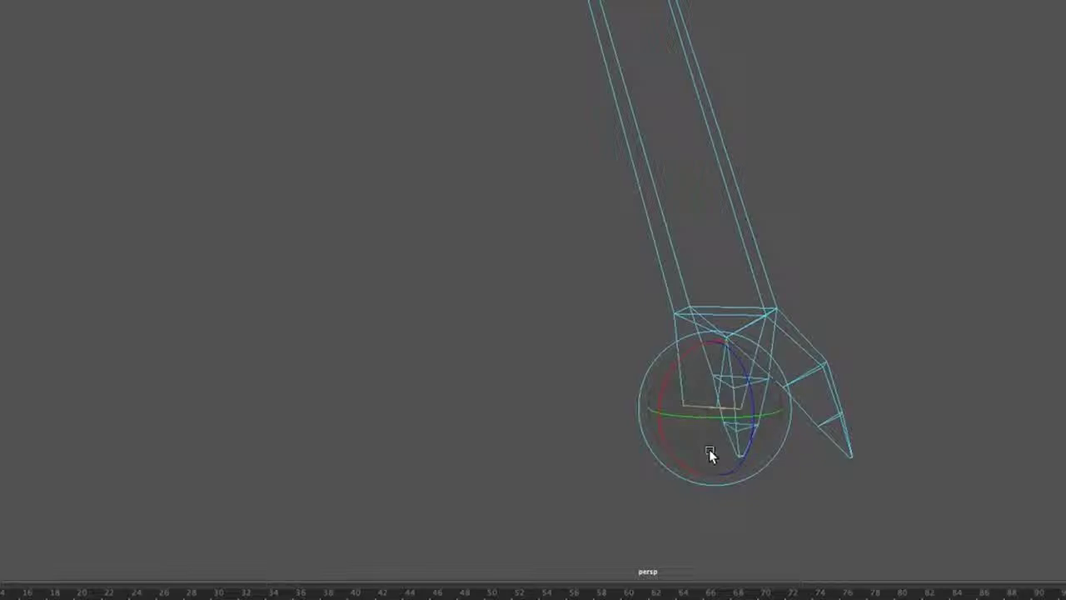
Step: Extrude a second segment downward from the third toe's end face and scale its end down to taper it
key("w")
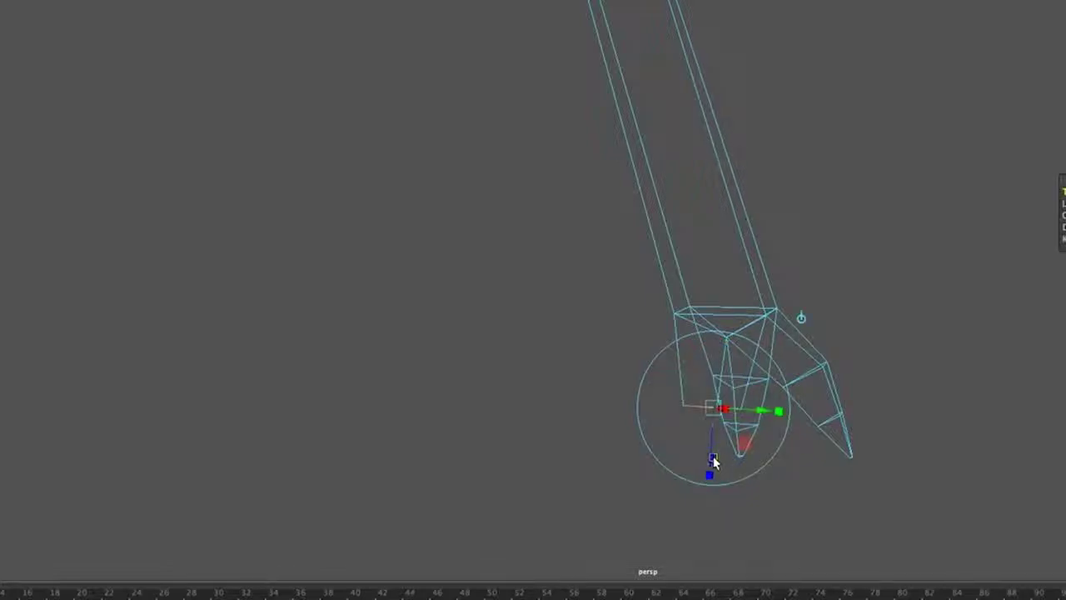
left_click_drag(714, 460, 698, 482)
key("r")
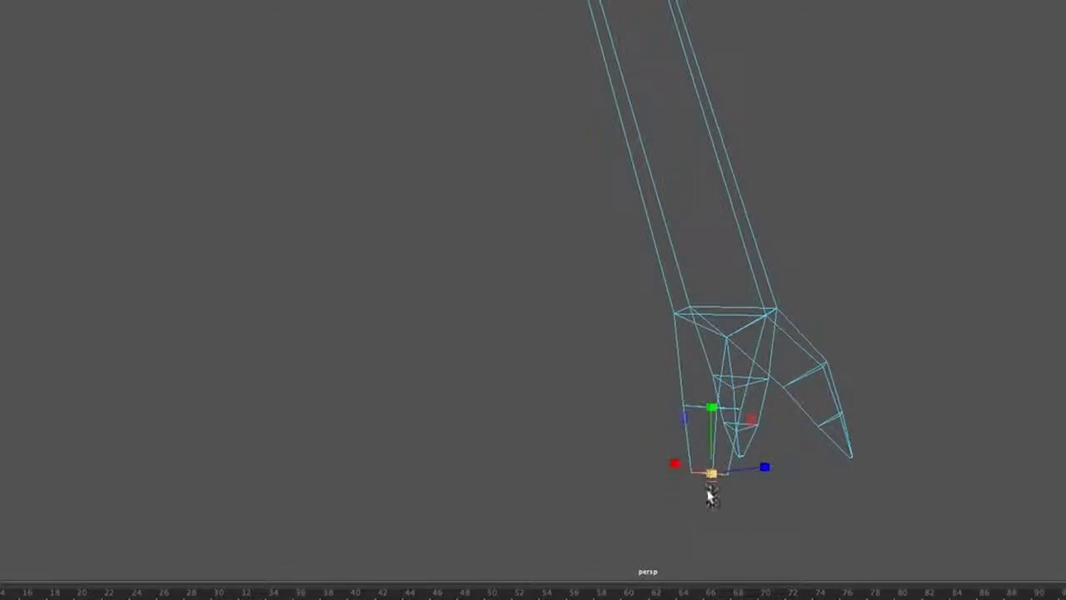
Step: Extrude the third toe's tip segment and scale its end face down to a point
key("ctrl+e")
left_click_drag(713, 523, 709, 561)
key("r")
left_click_drag(709, 512, 605, 403)
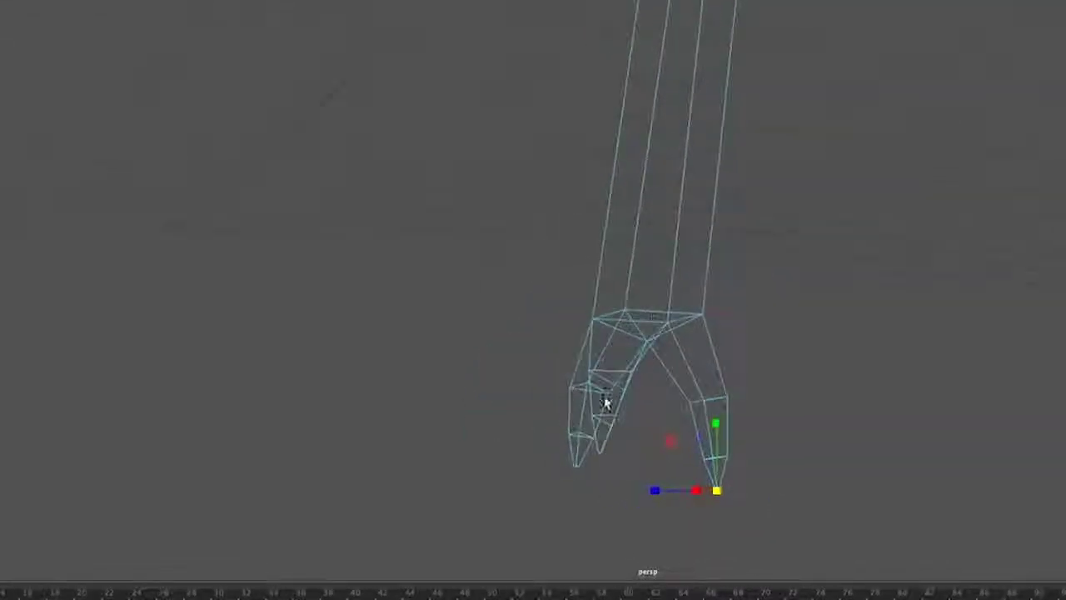
Step: Extrude the last triangular bottom face into the fourth toe's first segment and shift its end face outward
left_click(656, 325)
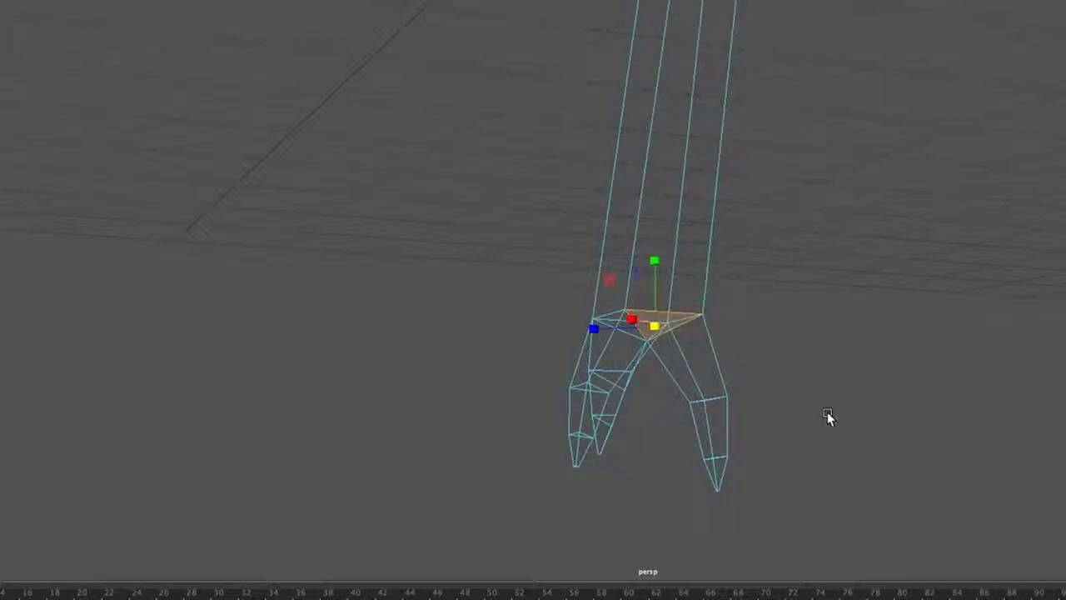
key("e")
left_click_drag(673, 365, 688, 409)
left_click_drag(702, 471, 779, 469, "alt")
left_click_drag(652, 395, 664, 409)
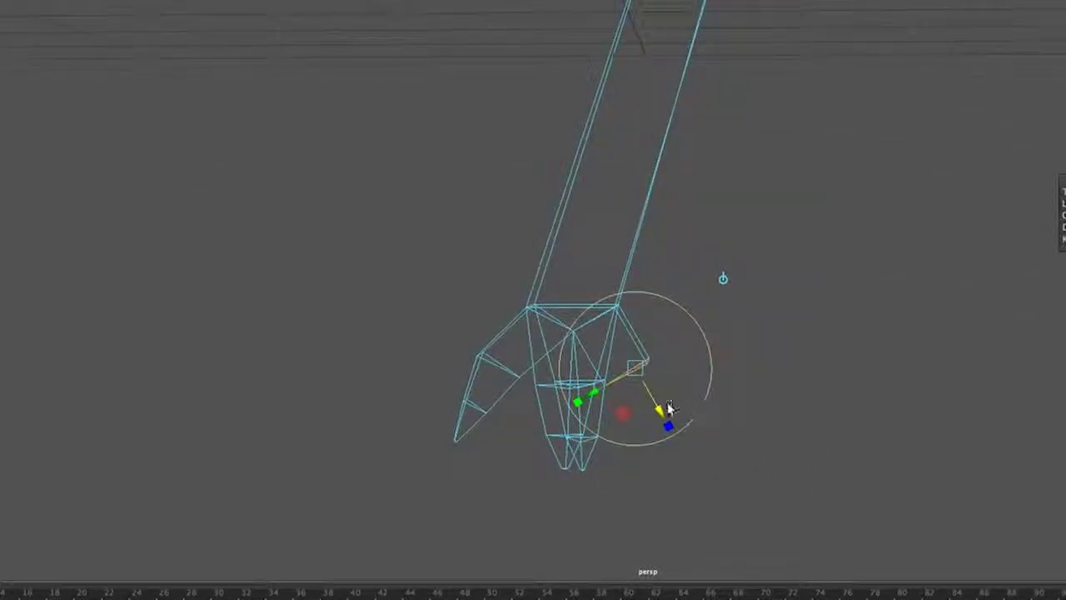
left_click_drag(596, 394, 615, 385)
Step: Rotate the fourth toe's end face so it tilts outward away from the leg
key("e")
key("e")
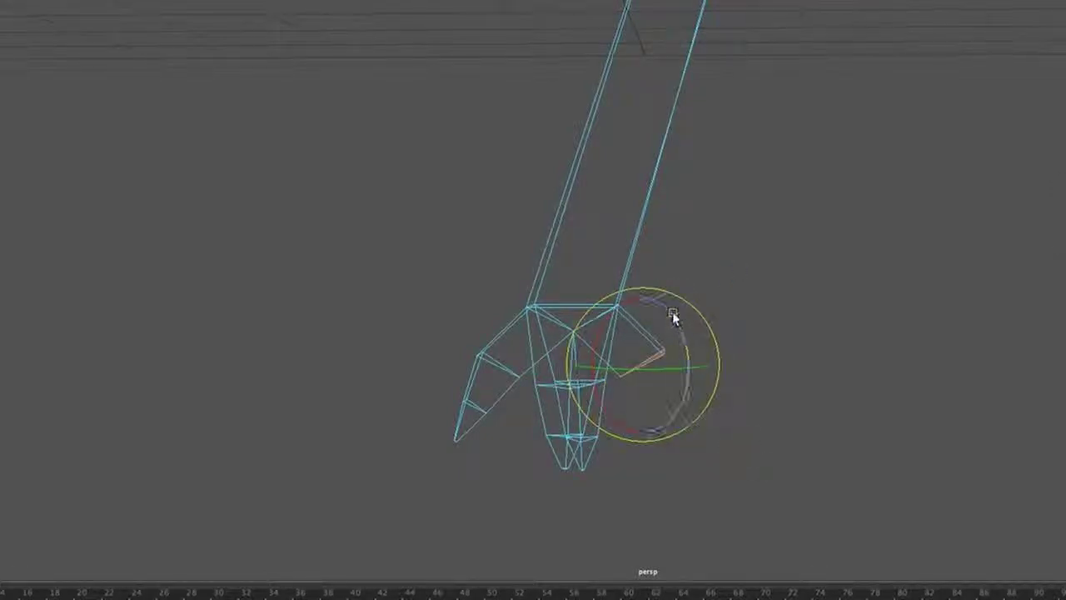
left_click_drag(705, 465, 580, 460, "alt")
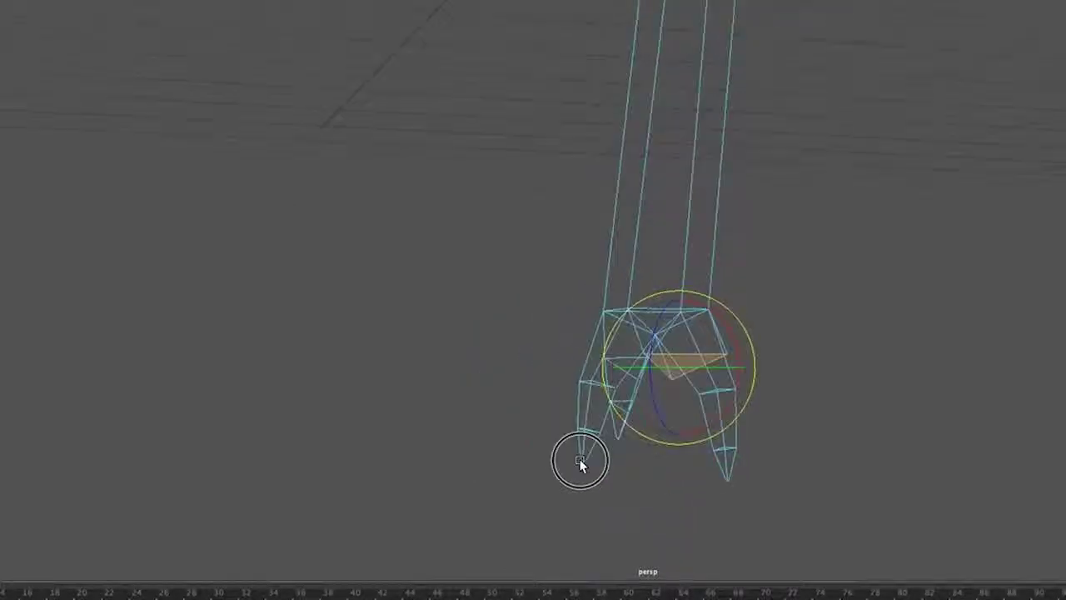
left_click_drag(690, 349, 690, 338)
left_click_drag(691, 454, 816, 455, "alt")
left_click_drag(725, 423, 608, 434, "alt")
left_click_drag(697, 340, 858, 465, "alt")
Step: Extrude a short second segment outward from the fourth toe's end face and taper its end
key("w")
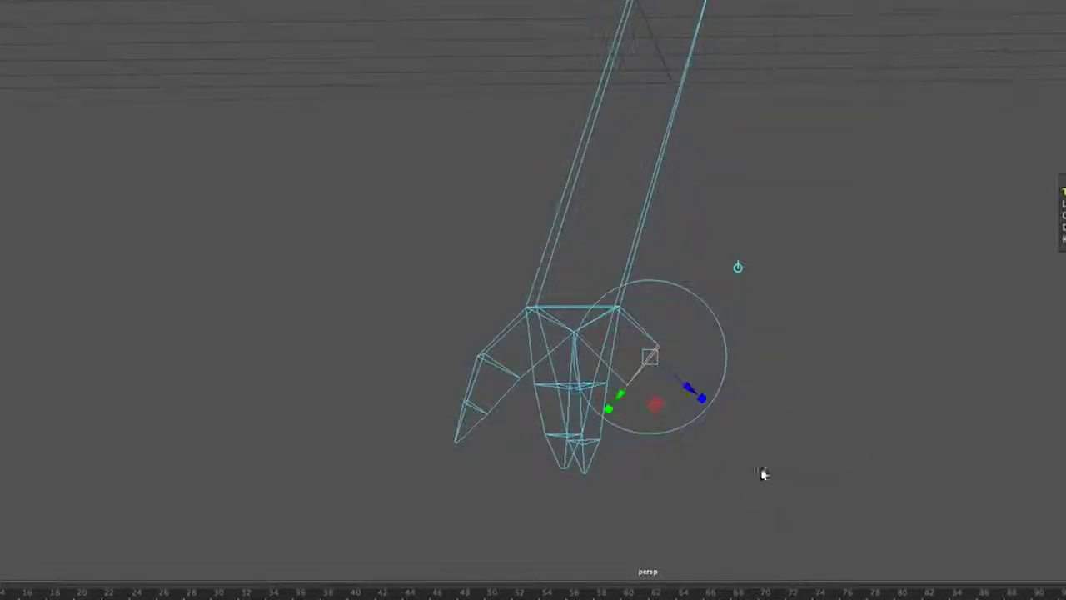
key("r")
left_click_drag(646, 366, 653, 387)
key("e")
left_click_drag(710, 414, 664, 405)
key("r")
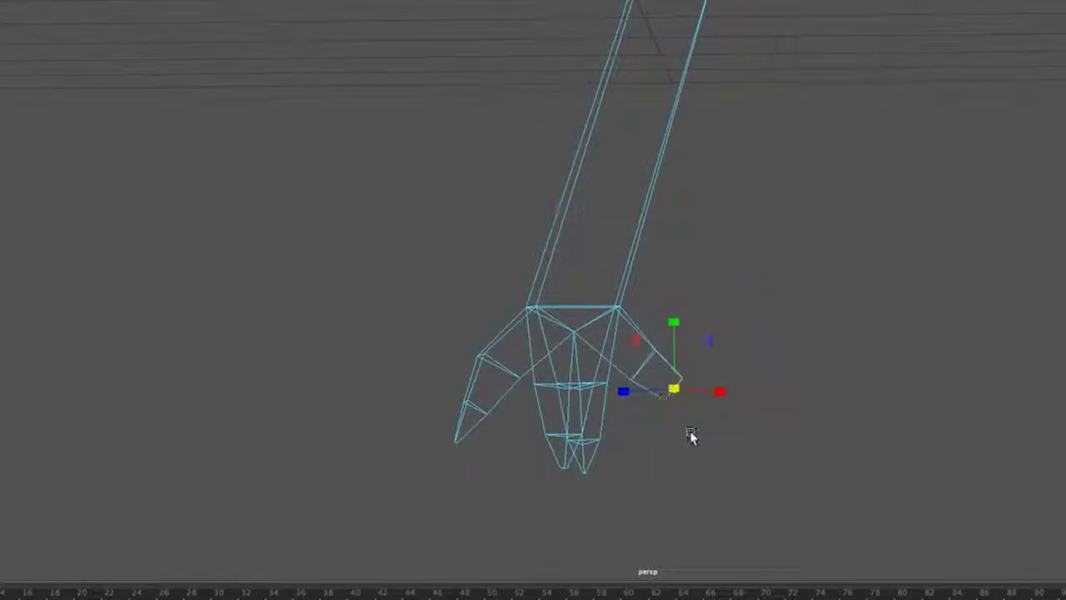
Step: Extrude the fourth toe's tip segment and scale its end face down to a point
key("g")
left_click_drag(713, 416, 676, 428)
key("w")
left_click_drag(744, 486, 708, 481, "alt")
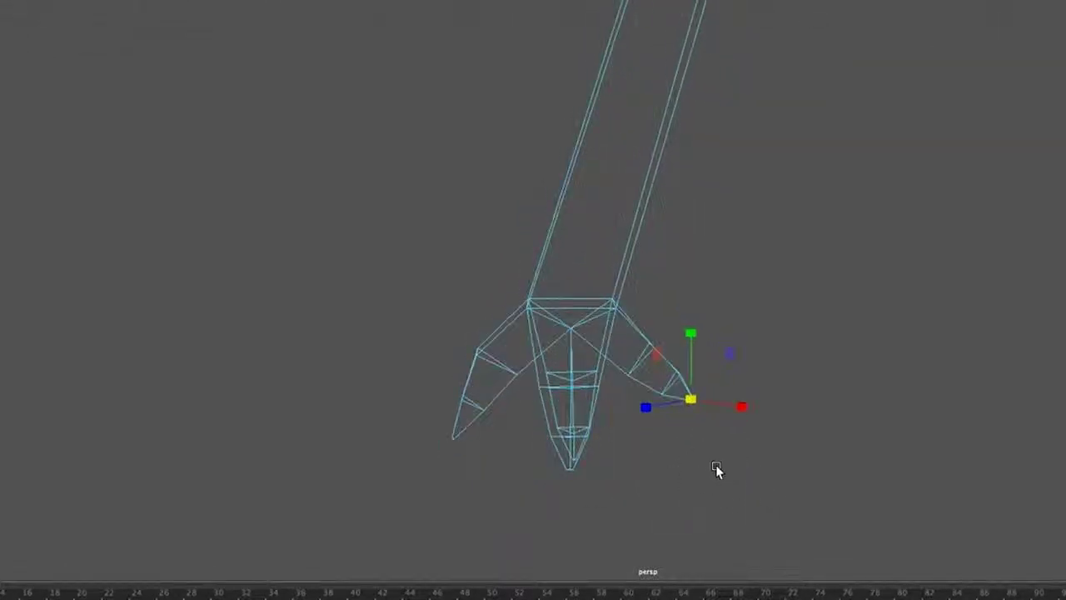
Step: Display the leg shaded, return to object mode and select the whole leg
key("5")
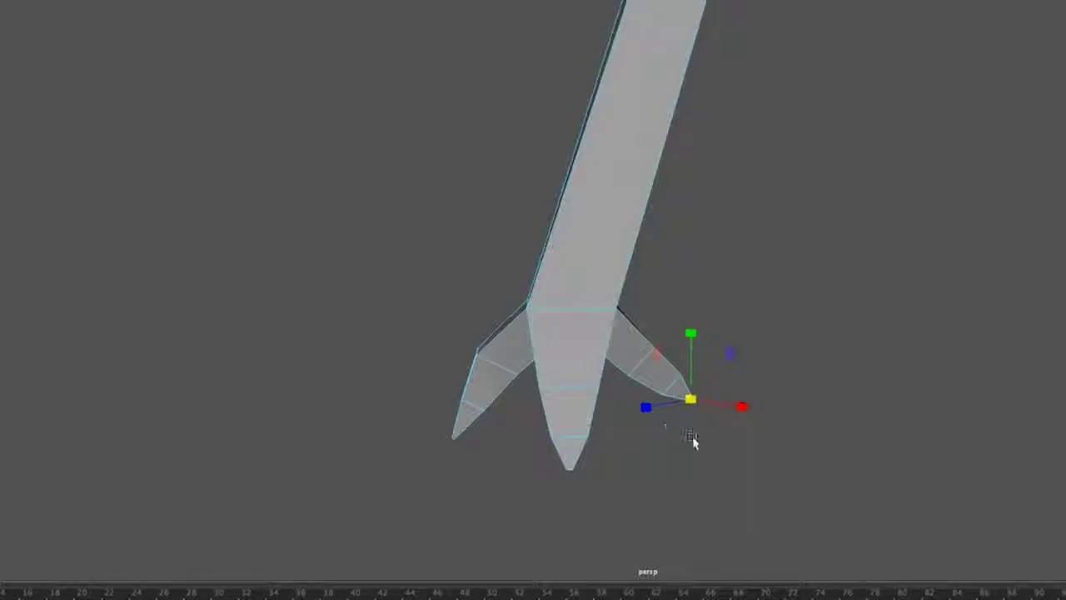
scroll(682, 476, "down", 6)
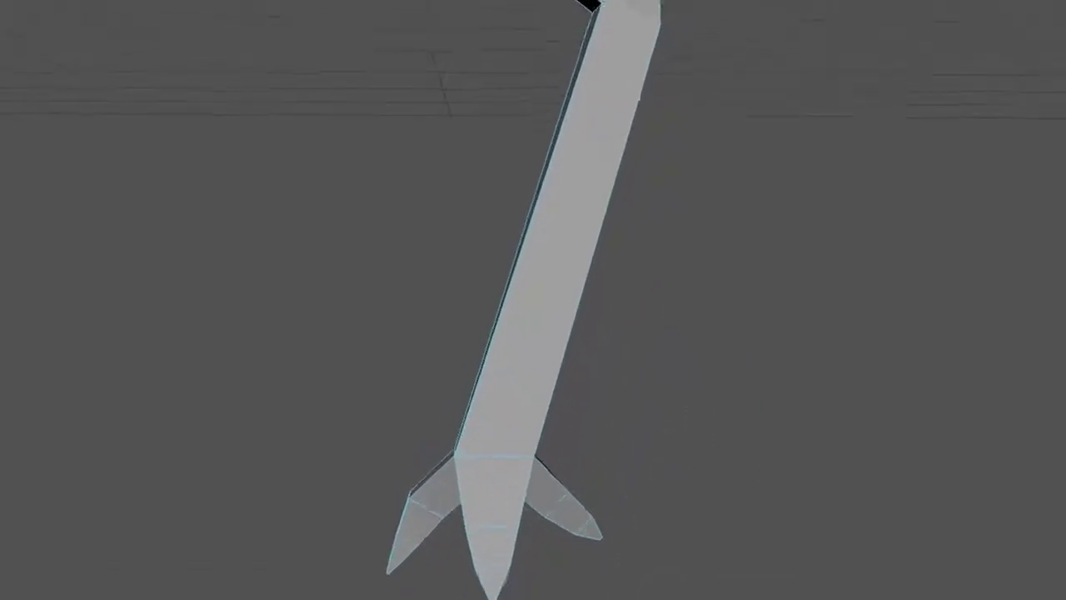
left_click_drag(433, 599, 463, 596, "alt")
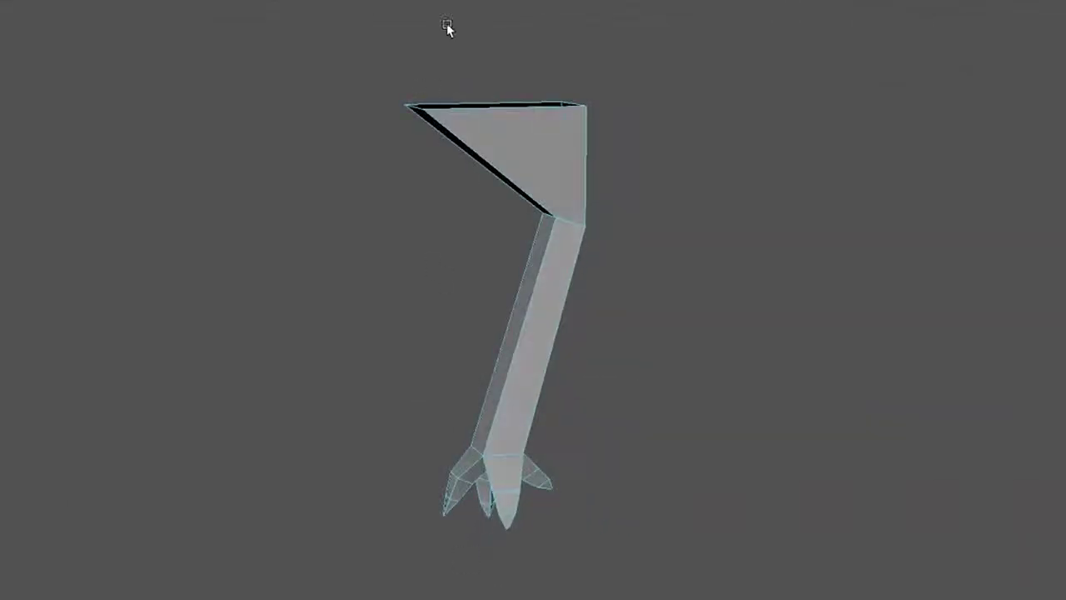
right_click_drag(557, 280, 614, 260)
left_click(627, 363)
left_click(566, 187)
Step: Preview the leg smoothed from several angles, then return it to the unsmoothed low-poly display
left_click_drag(472, 383, 519, 344, "alt")
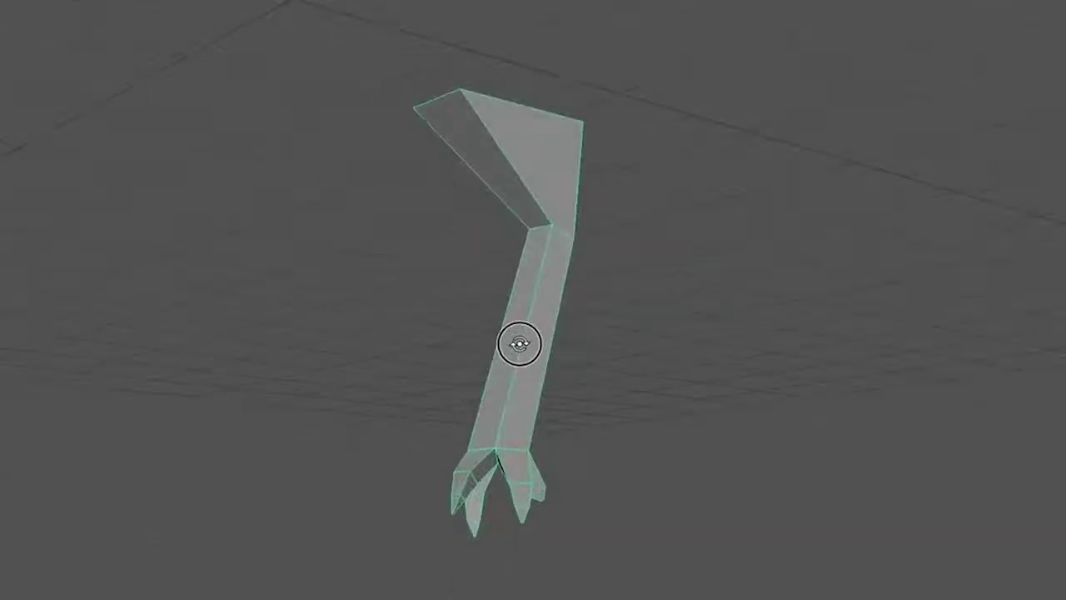
key("3")
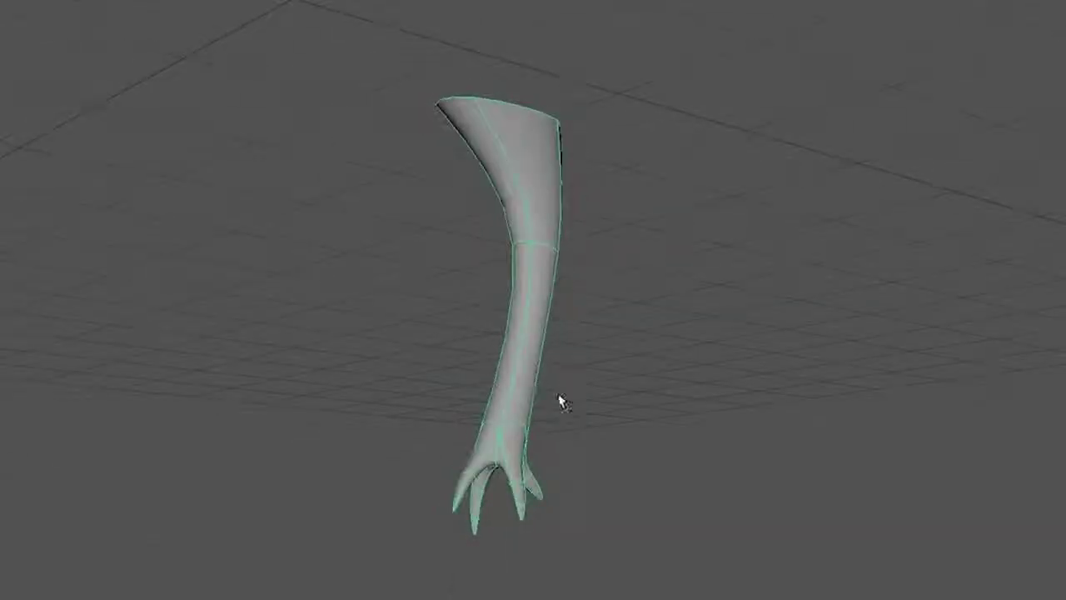
mouse_move(558, 545)
left_mouse_down("alt")
mouse_move(424, 521)
mouse_move(497, 543)
mouse_move(687, 541)
mouse_move(450, 550)
mouse_move(520, 557)
mouse_move(459, 549)
mouse_move(661, 540)
mouse_move(578, 547)
left_mouse_up("alt")
left_click_drag(488, 553, 560, 558, "alt")
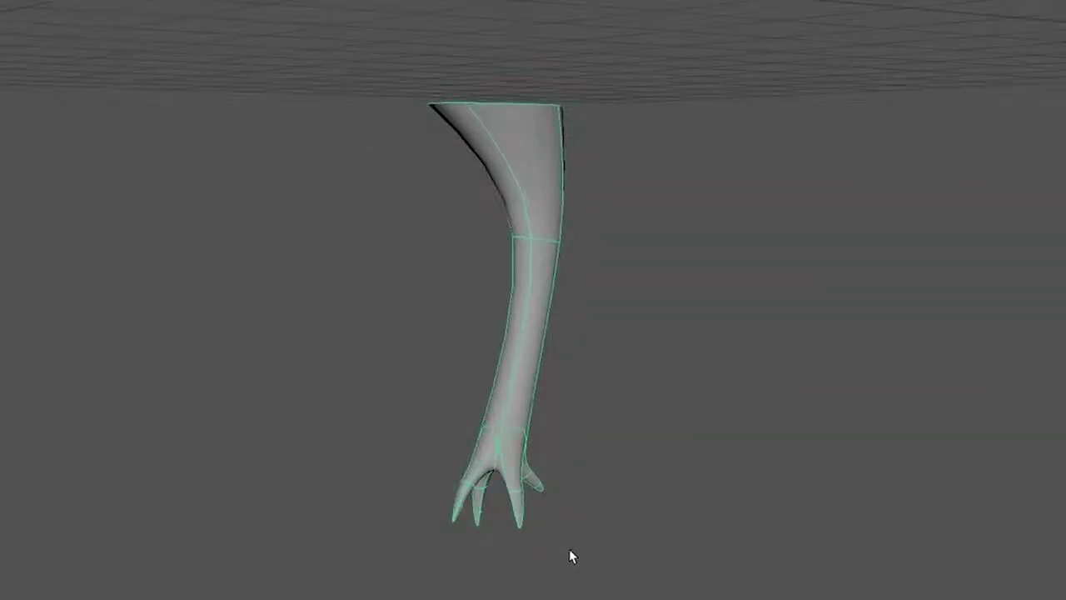
key("1")
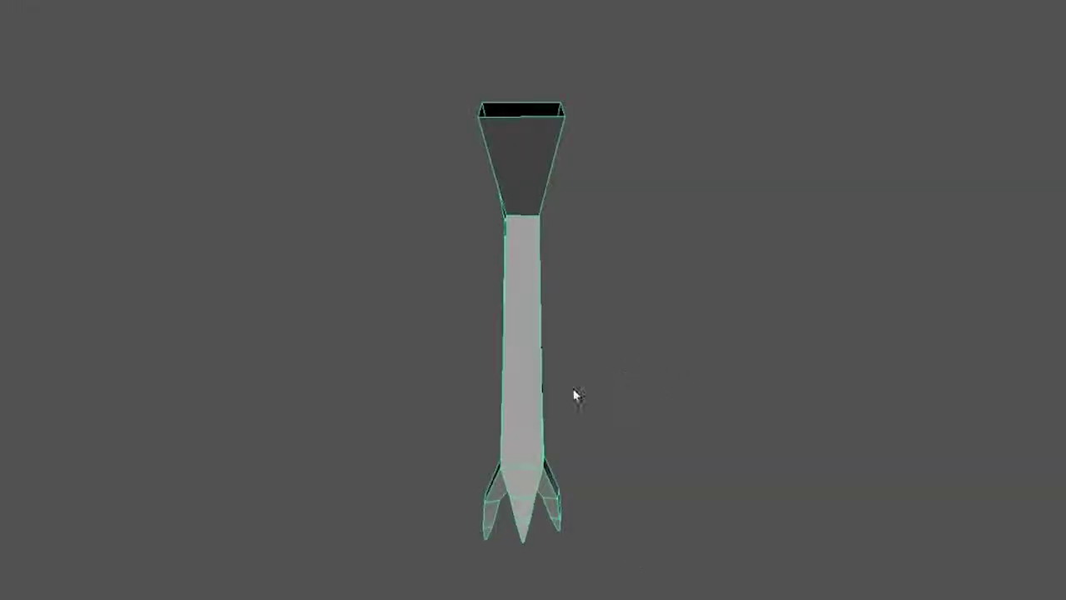
left_click_drag(508, 438, 512, 397, "alt")
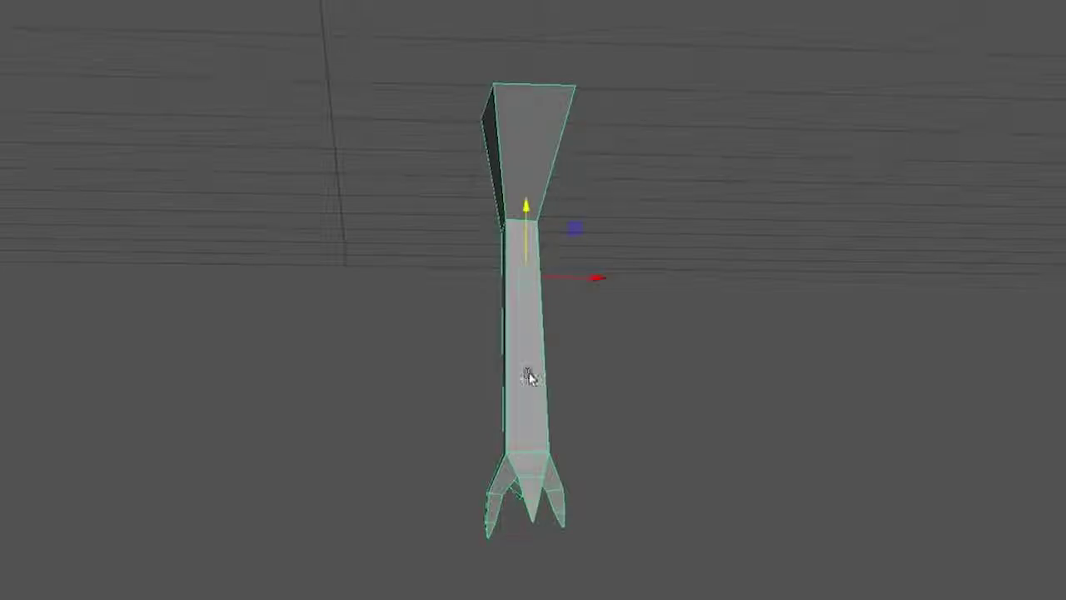
Step: Duplicate the leg, move the copy sideways beside the original, and show the last hidden bird body
left_click_drag(601, 279, 414, 591)
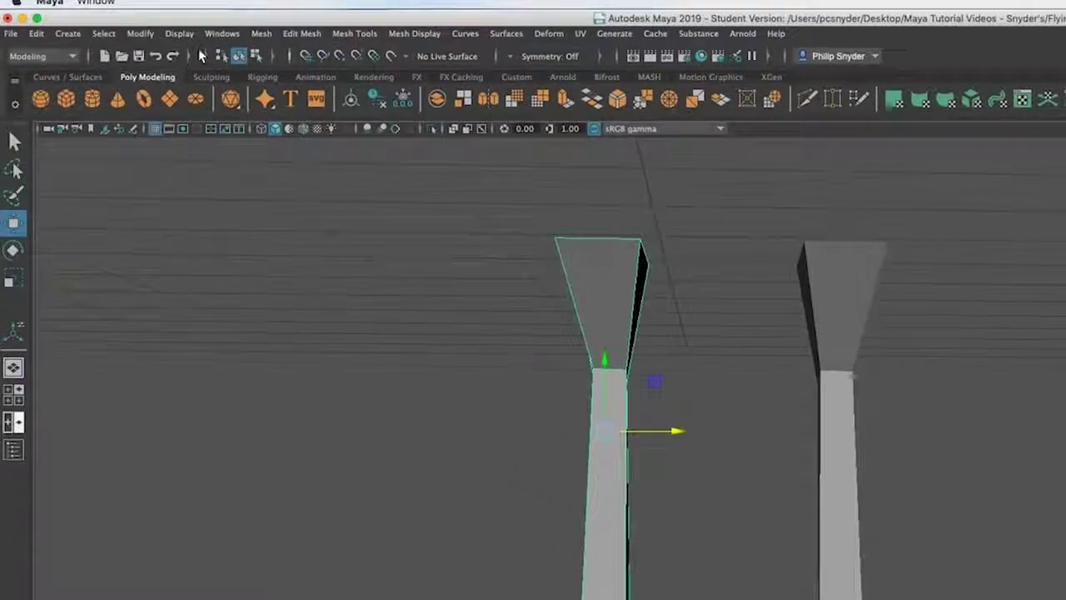
left_click(180, 34)
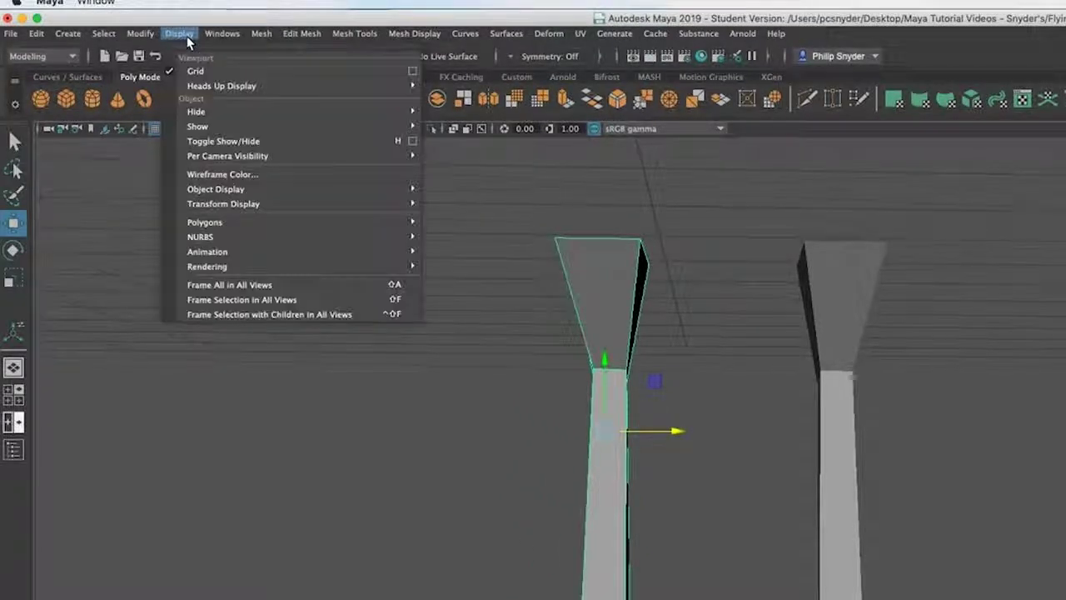
mouse_move(257, 126)
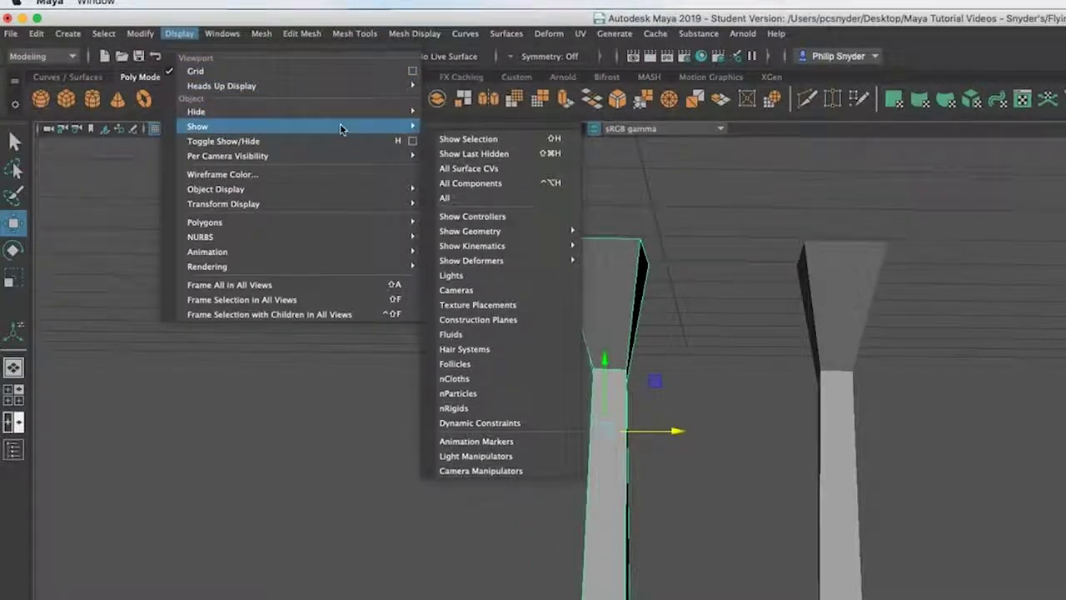
left_click(481, 154)
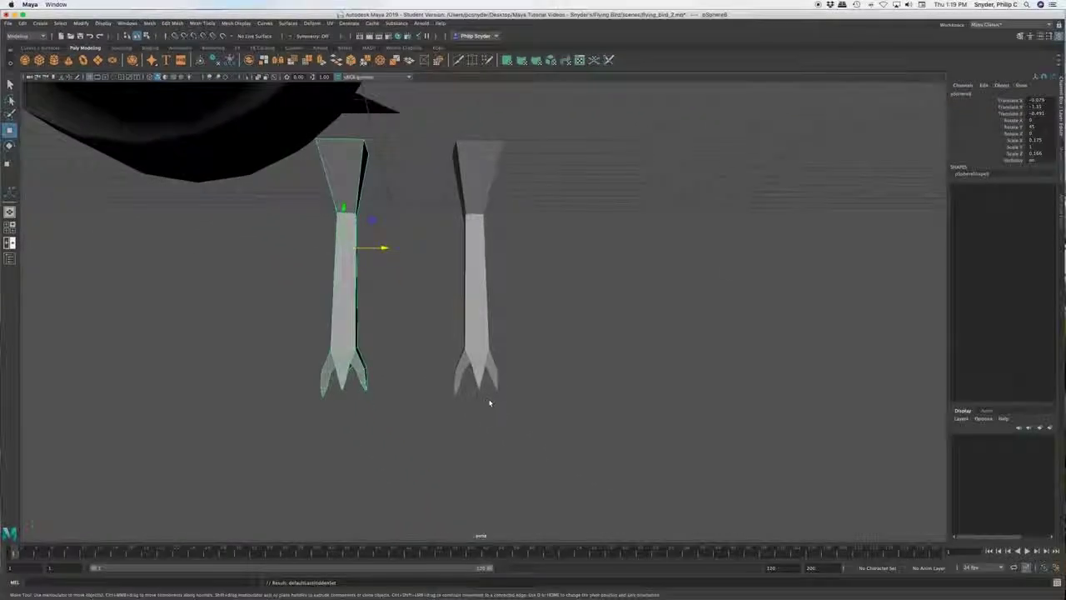
Step: Move the copied leg sideways to one flank of the bird, and the original leg inward to the opposite flank
scroll(490, 403, "down", 5)
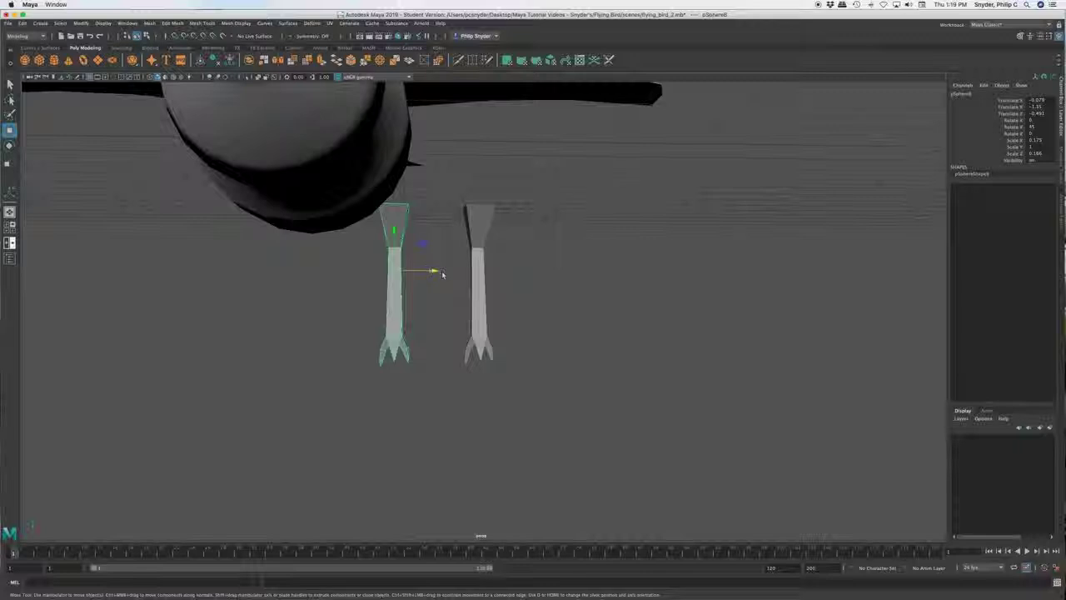
left_click_drag(438, 273, 259, 270)
left_click(483, 275)
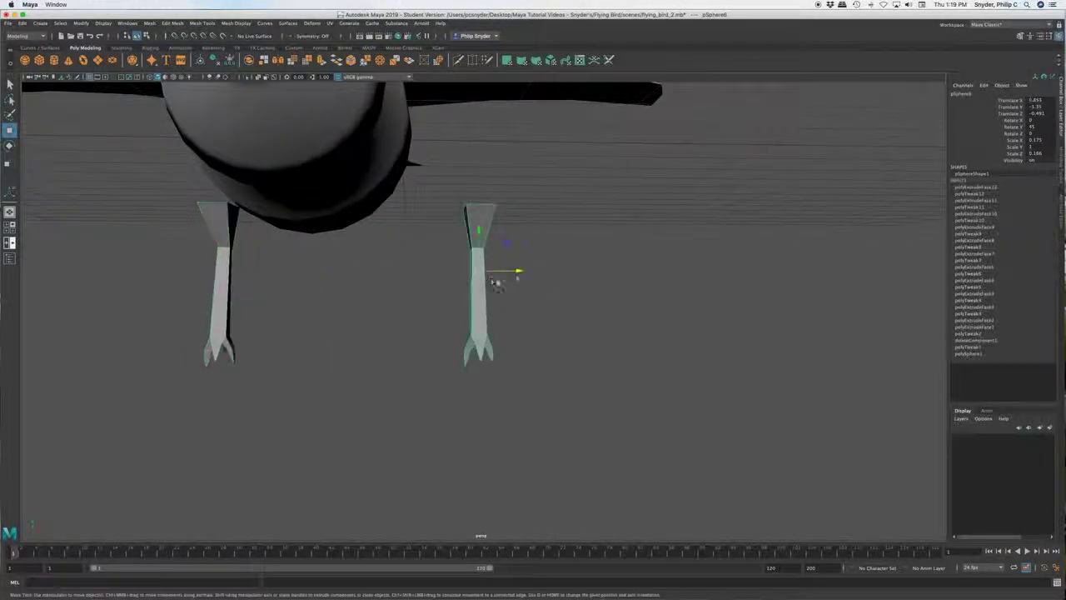
left_click_drag(522, 273, 442, 276)
Step: Move the original leg forward along the body until its top lines up with a face on the bird's belly
left_click_drag(460, 348, 365, 345, "alt")
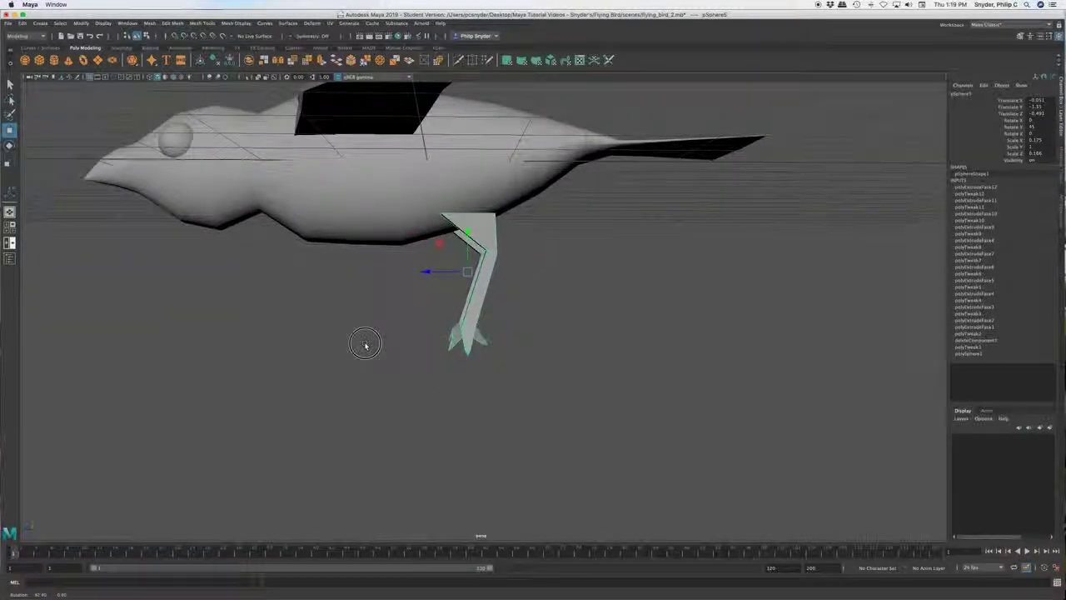
left_click_drag(0, 116, 0, 158)
left_click(397, 237)
left_click_drag(398, 364, 500, 190, "alt")
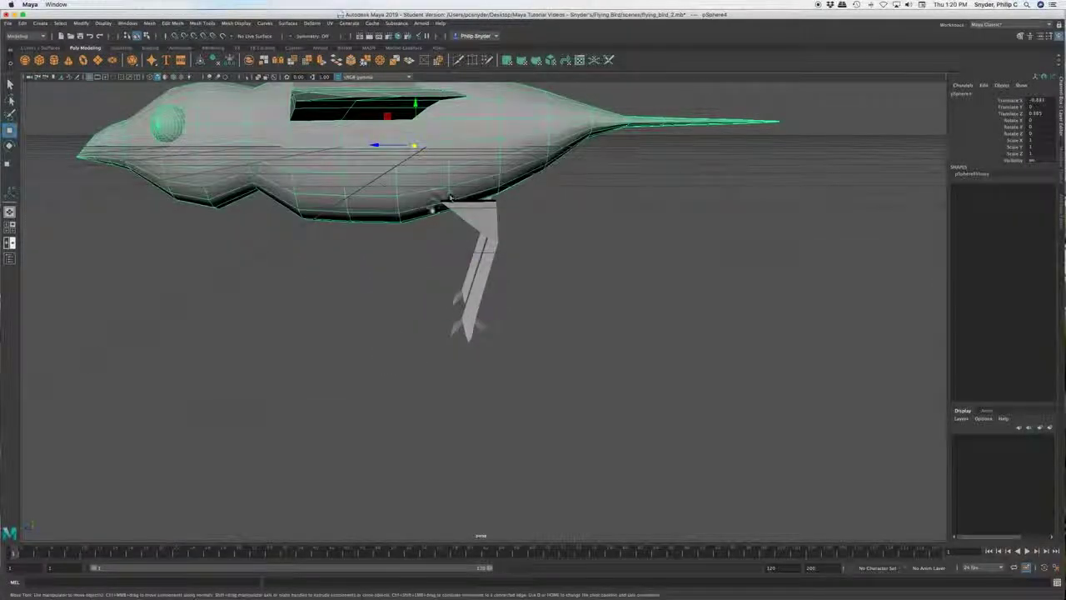
left_click(477, 266)
left_click_drag(441, 259, 398, 261)
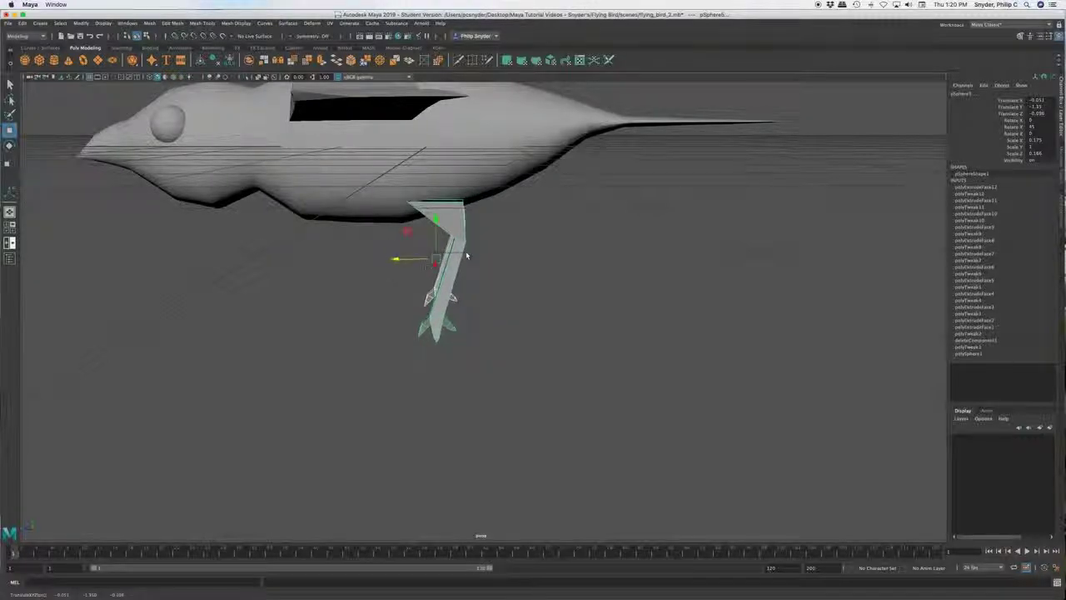
left_click(441, 190)
left_click_drag(423, 234, 540, 259, "alt")
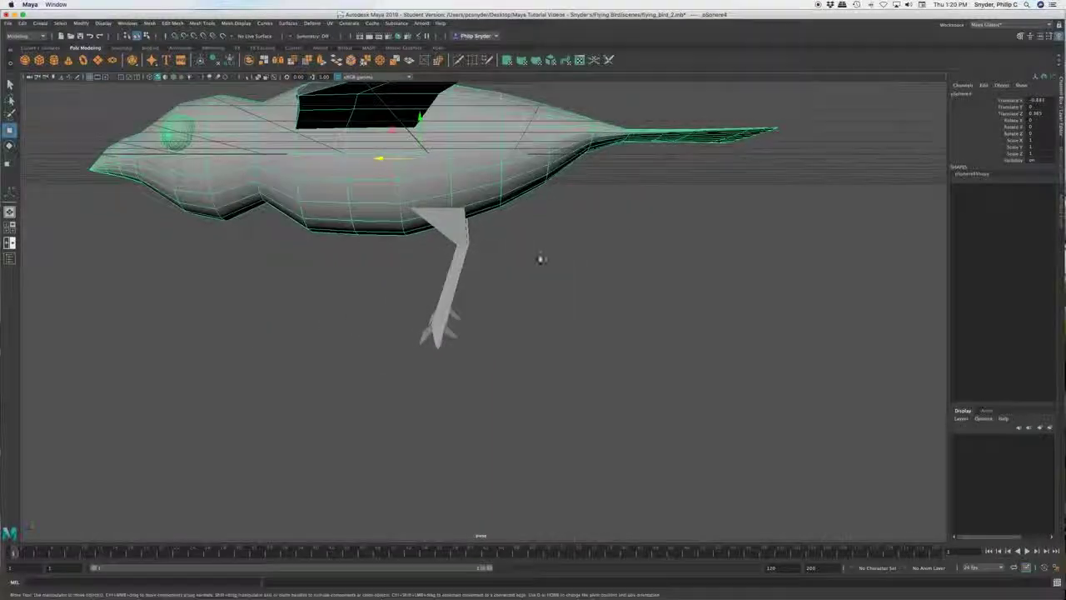
left_click(451, 223)
left_click_drag(416, 262, 392, 263)
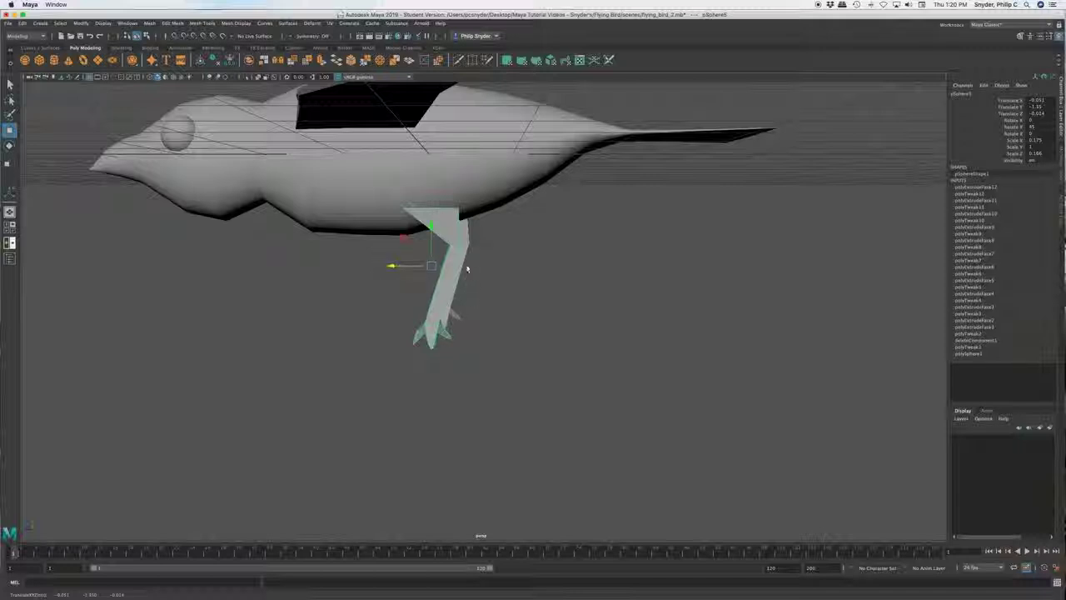
Step: Switch the bird's body to face mode and delete the belly face where the original leg attaches
key("super+d")
left_click_drag(409, 258, 452, 244)
left_click(438, 200)
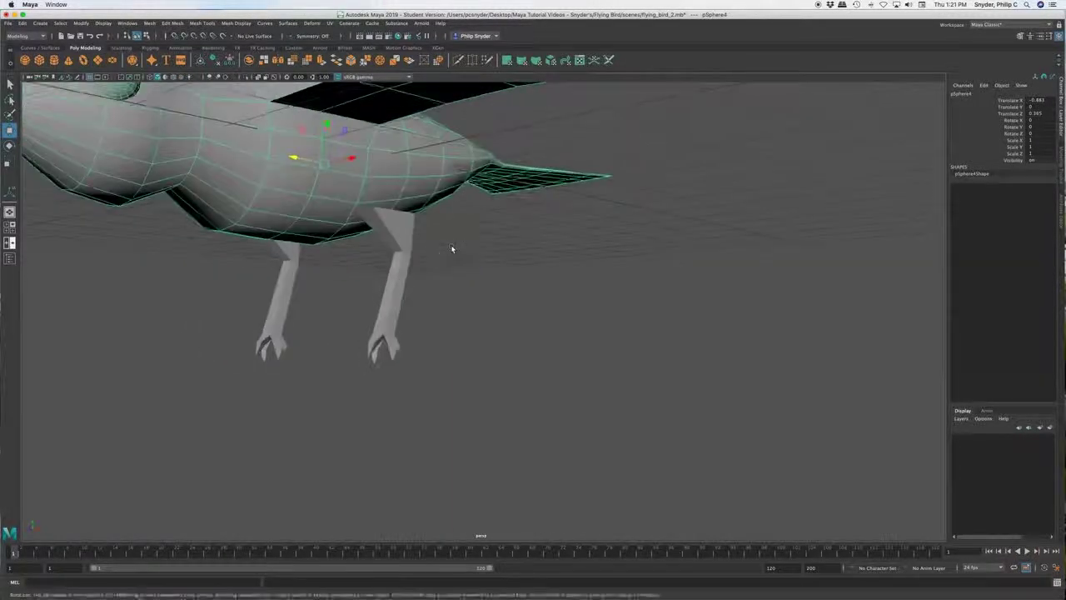
right_click(387, 205)
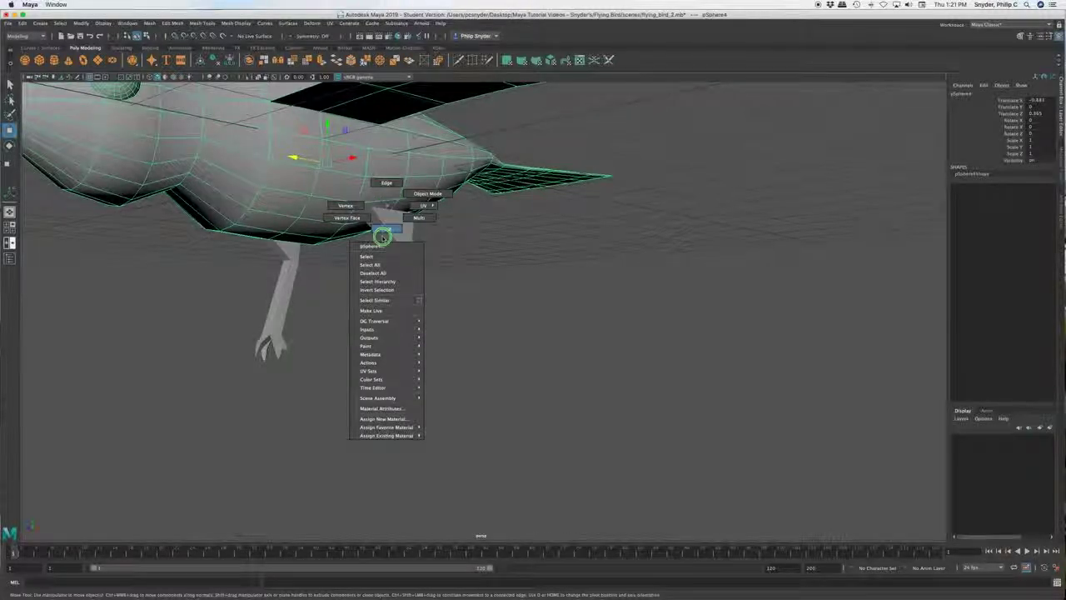
left_click(385, 227)
left_click(384, 206)
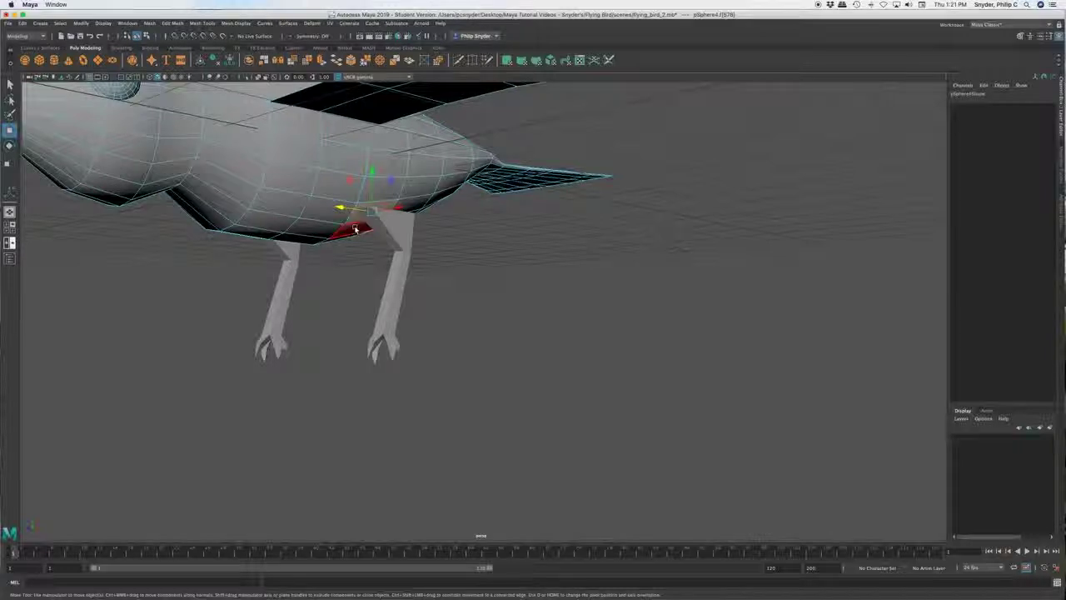
key("Delete")
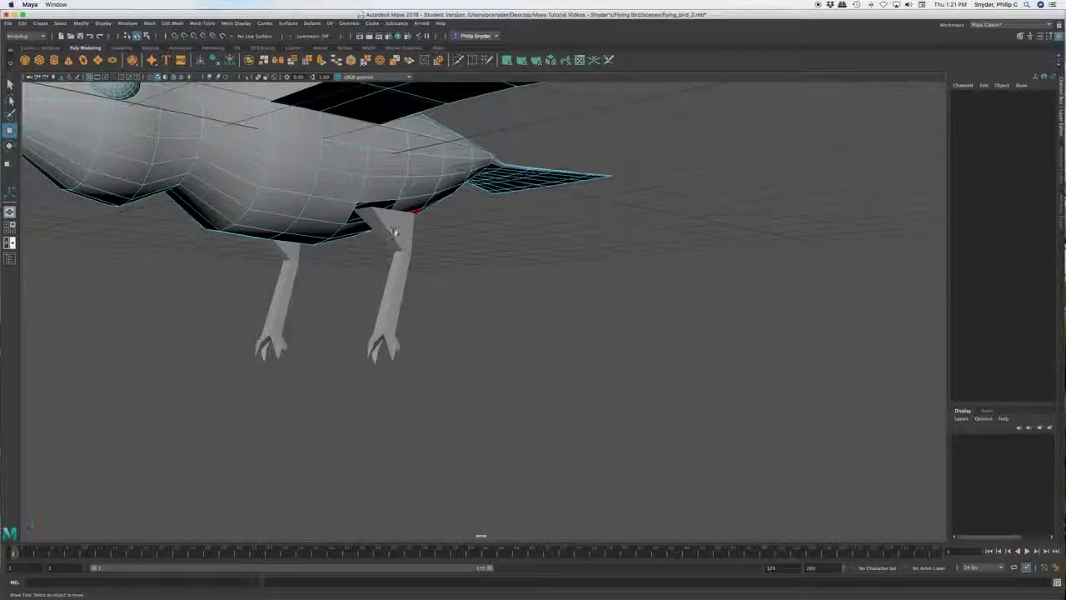
Step: Delete the matching face on the opposite side of the bird's belly
left_click_drag(301, 283, 354, 243, "alt")
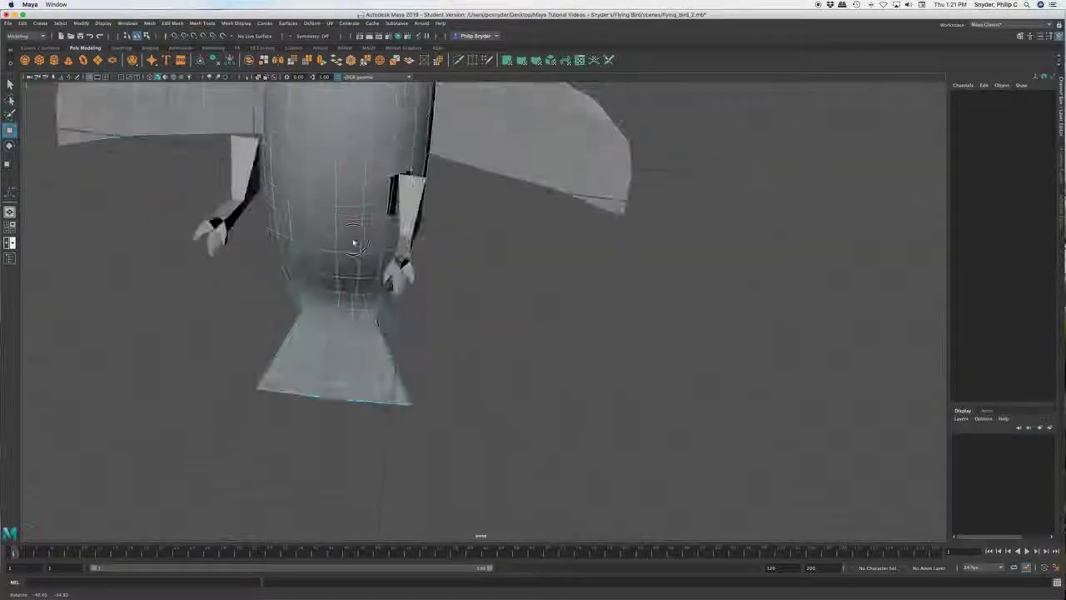
left_click_drag(312, 195, 376, 204, "alt")
left_click(283, 184)
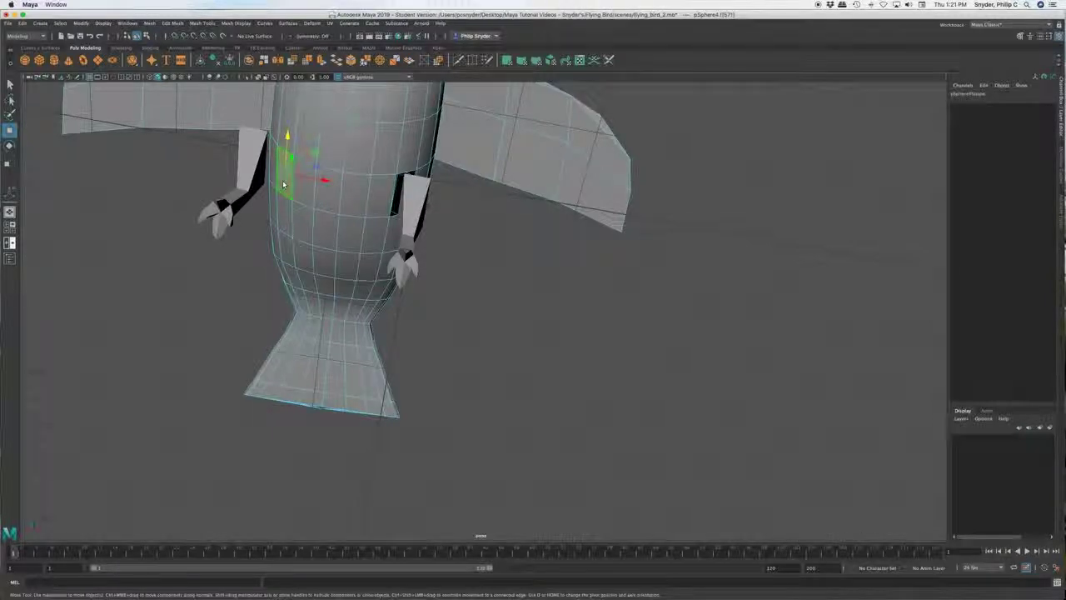
key("Delete")
Step: Return to object mode, select the original leg and move it slightly down and inward below its body opening
mouse_move(440, 233)
right_mouse_down()
mouse_move(502, 228)
mouse_move(439, 243)
right_mouse_up()
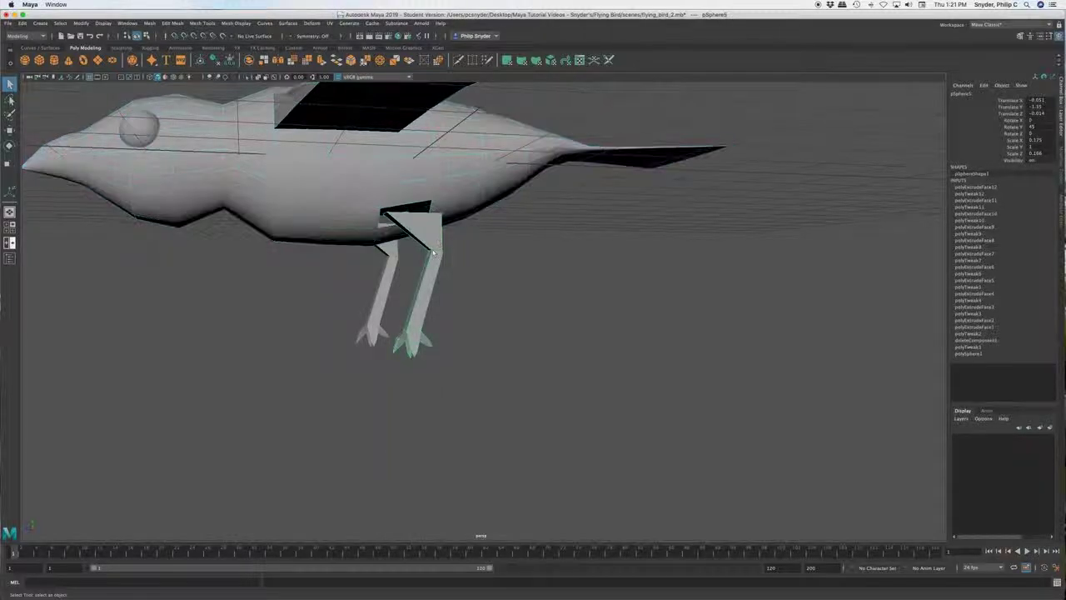
left_click_drag(451, 284, 481, 281, "alt")
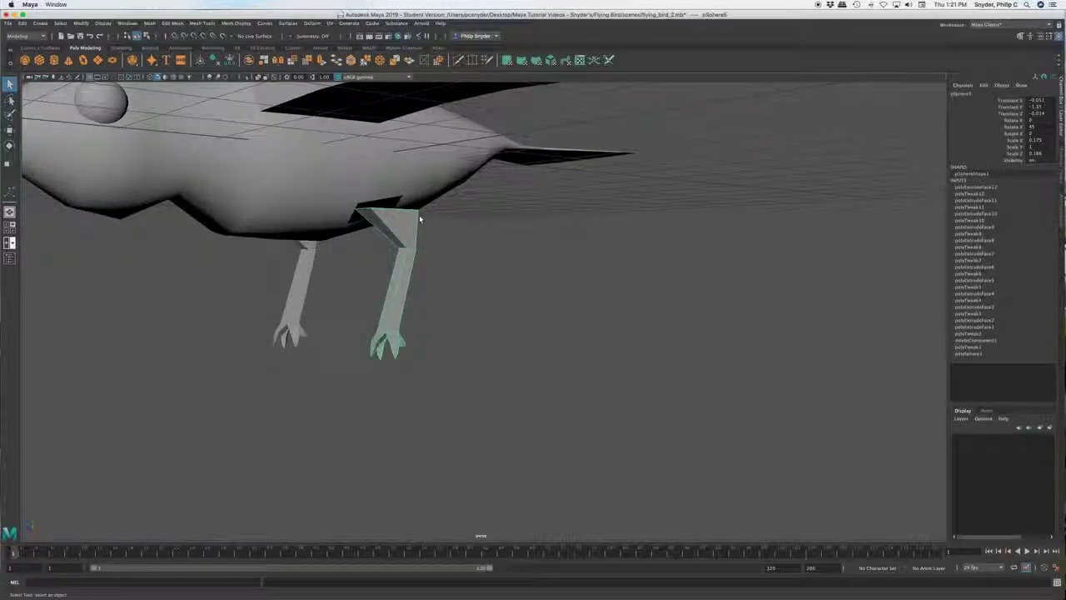
key("w")
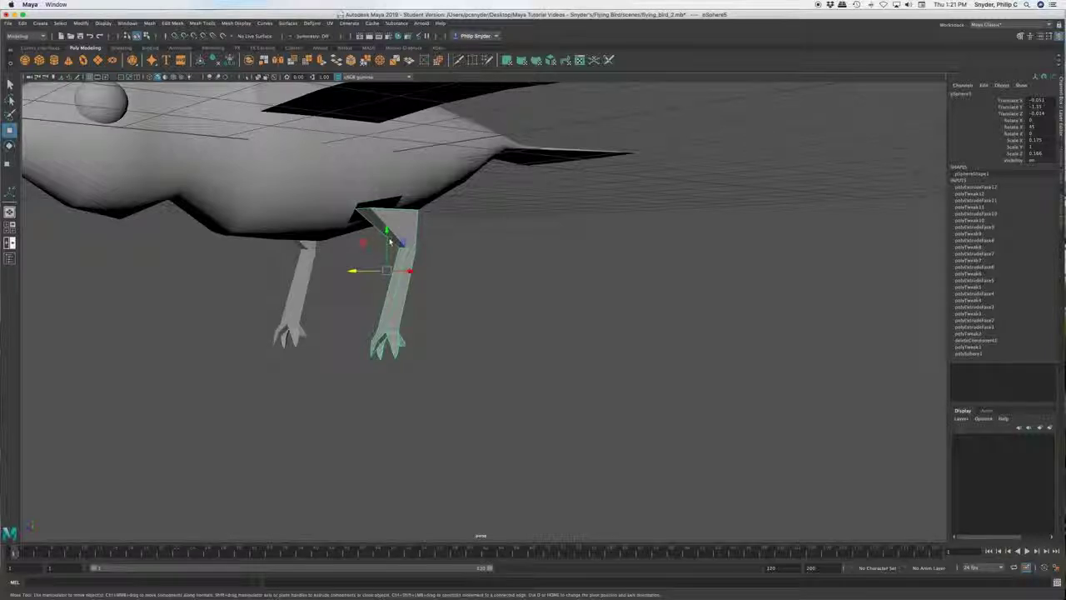
left_click_drag(389, 242, 437, 243)
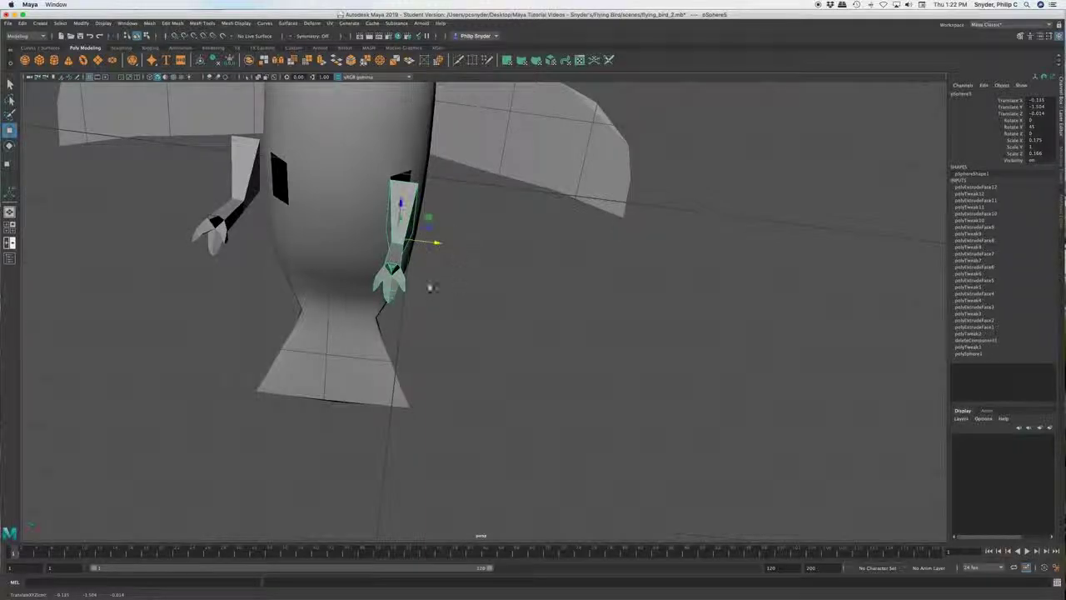
left_click_drag(444, 295, 376, 310, "alt")
left_click_drag(466, 350, 305, 317, "alt")
Step: Rotate the original leg so its top follows the slope of the body opening
key("e")
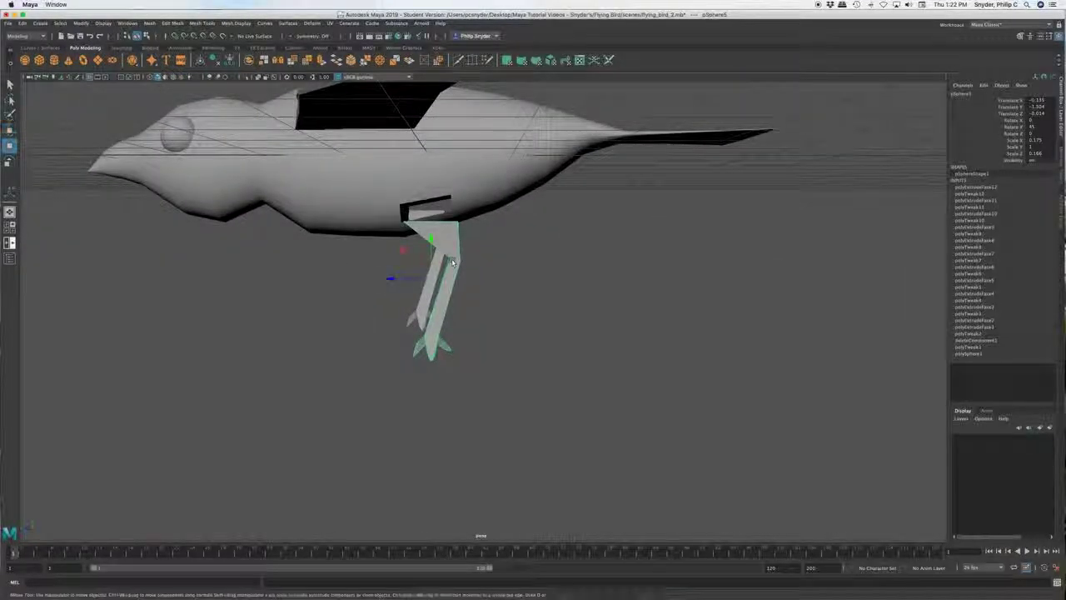
left_click_drag(468, 255, 463, 254)
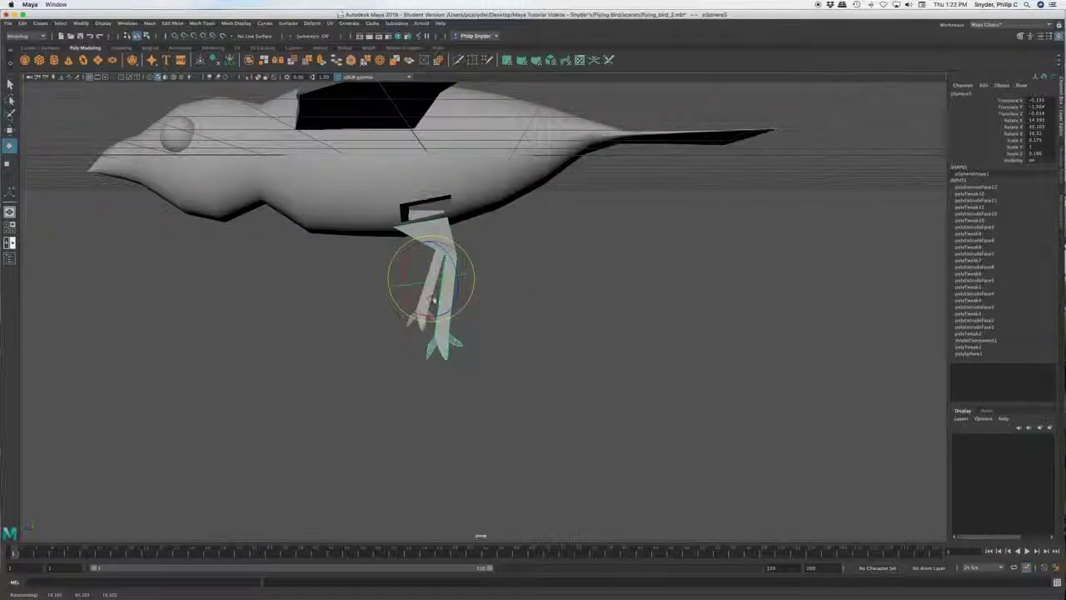
left_click_drag(398, 256, 416, 248, "alt")
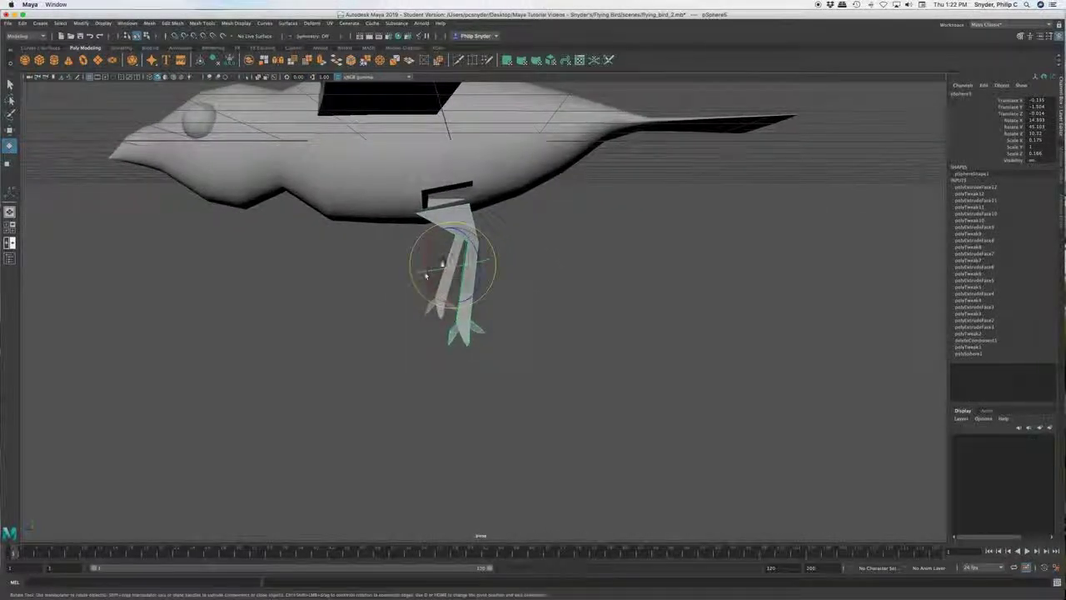
Step: Raise the rotated leg toward the body opening and fine-tune its height and position along the body
key("w")
mouse_move(450, 227)
left_mouse_down()
mouse_move(445, 205)
mouse_move(455, 209)
left_mouse_up()
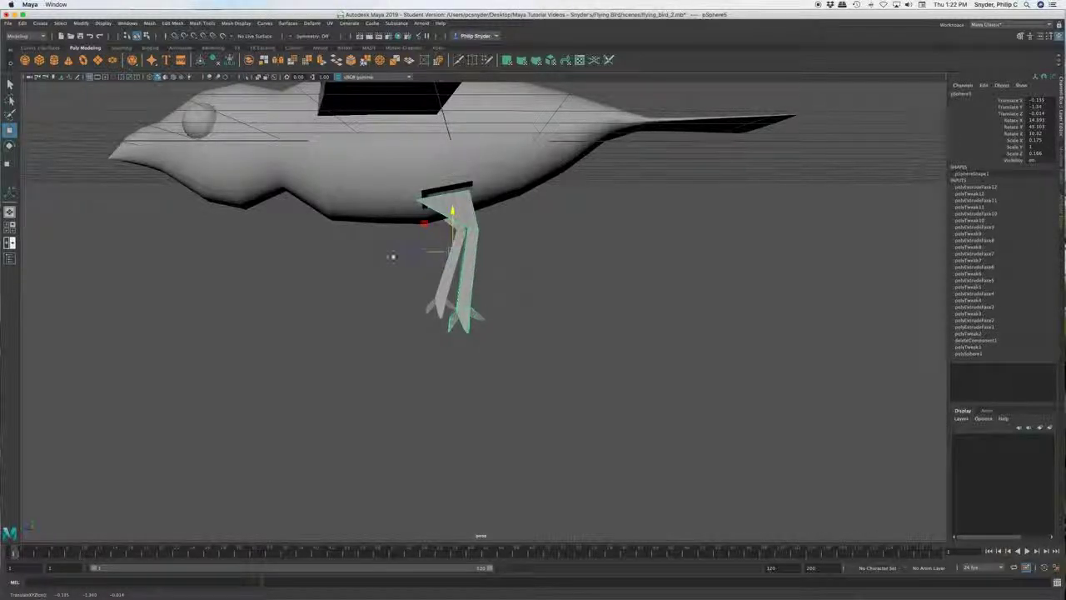
left_click_drag(414, 254, 418, 254)
left_click_drag(428, 333, 519, 419, "alt")
left_click_drag(426, 254, 414, 255)
left_click_drag(376, 215, 376, 230)
Step: Switch the leg to component mode and raise its upper rim to fit the body opening
left_click_drag(486, 299, 389, 318, "alt")
right_click_drag(458, 222, 463, 200)
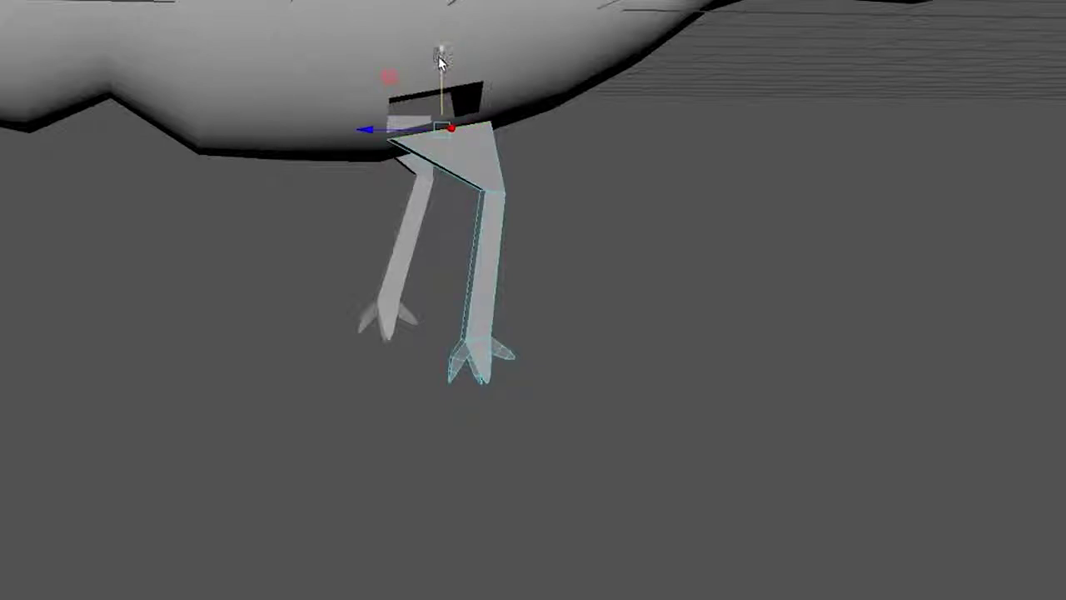
left_click_drag(439, 54, 433, 21)
mouse_move(433, 384)
left_mouse_down("alt")
mouse_move(555, 392)
mouse_move(448, 374)
mouse_move(433, 392)
left_mouse_up("alt")
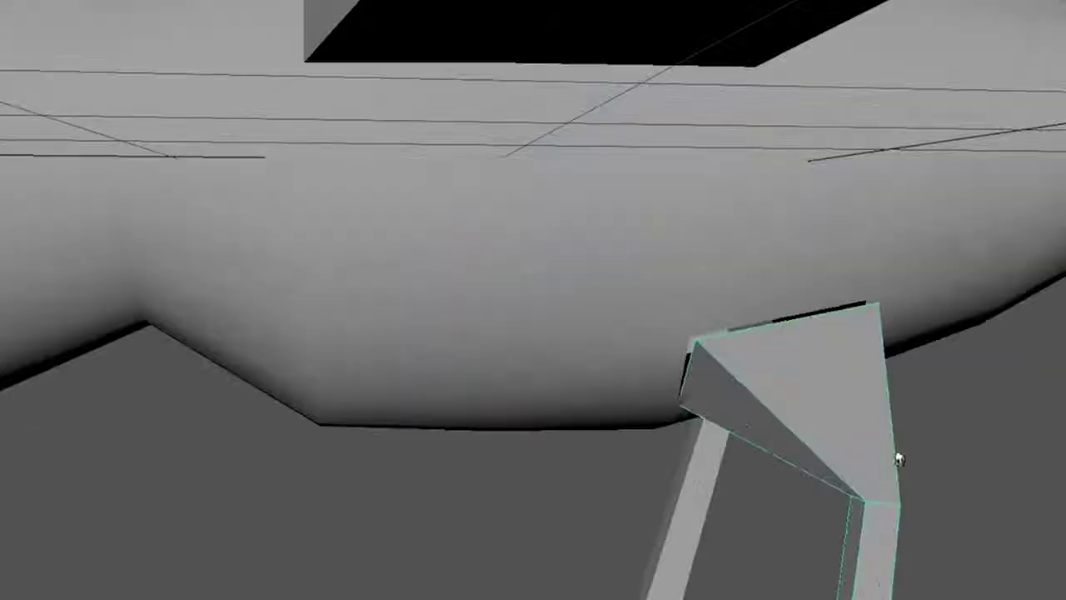
Step: Select the copied leg on the other side of the bird and move it inward toward its opening
left_click(921, 179)
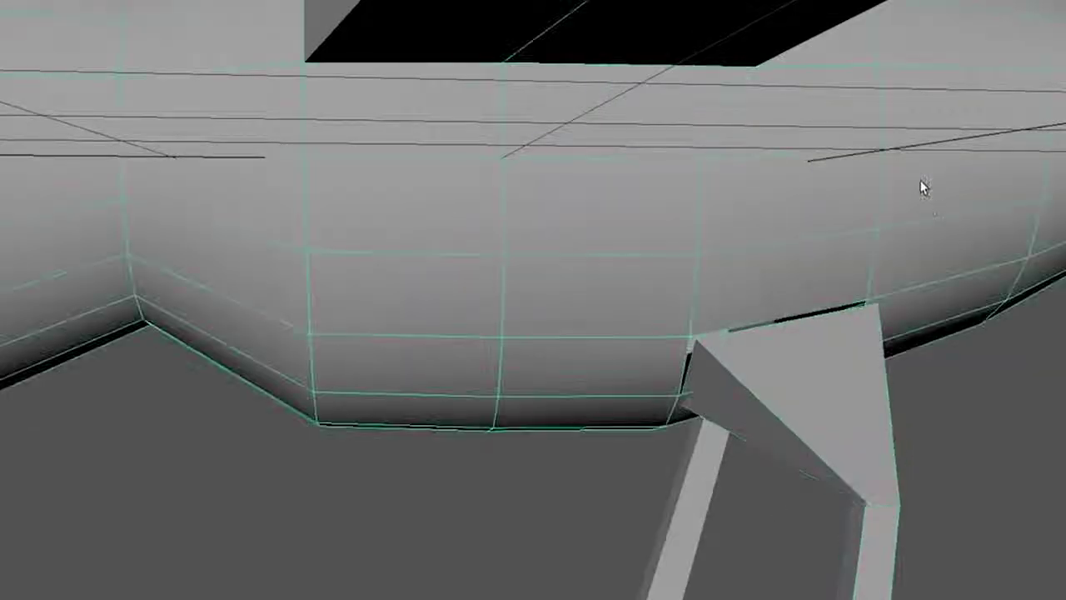
left_click(843, 431)
left_click_drag(845, 434, 992, 533, "alt")
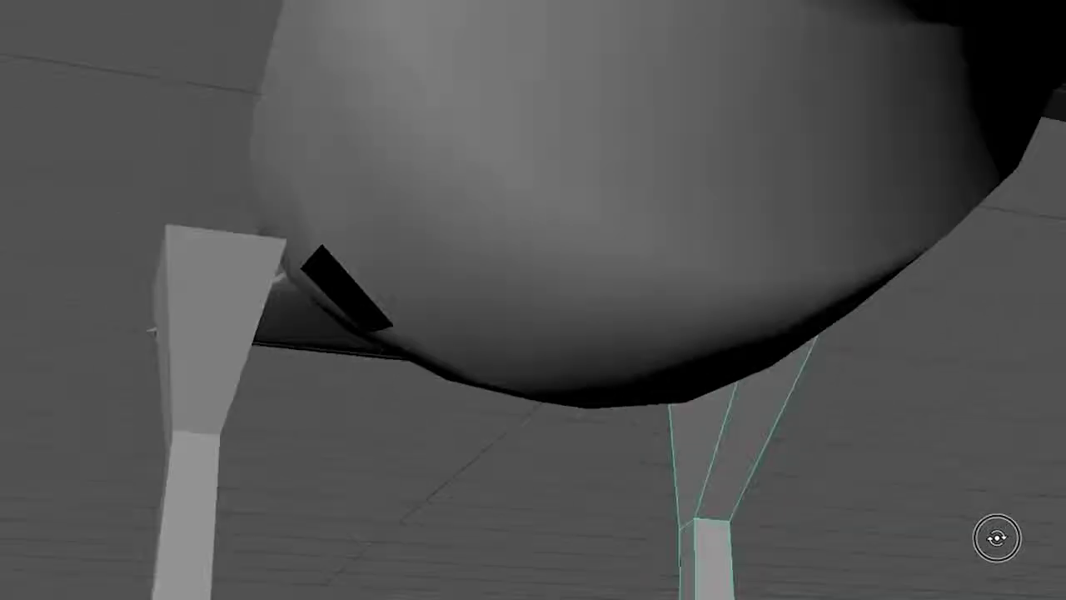
left_click(197, 408)
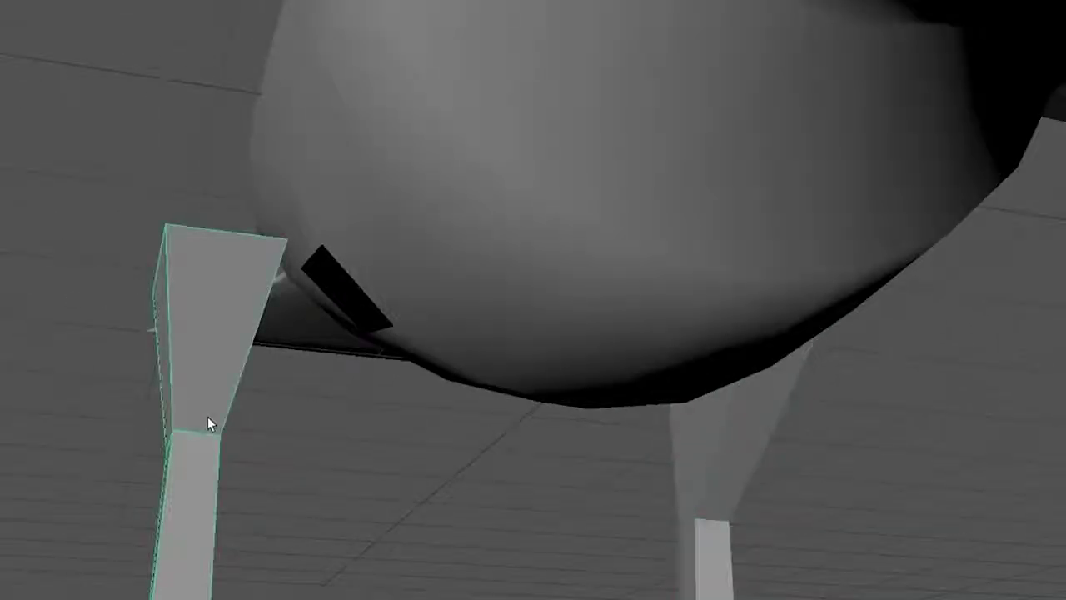
key("w")
left_click_drag(274, 511, 398, 520)
Step: Lower the copied leg so its top sits just beneath the body opening
left_click(343, 599)
left_click_drag(606, 537, 582, 528, "alt")
left_click(331, 425)
left_click_drag(317, 483, 331, 517)
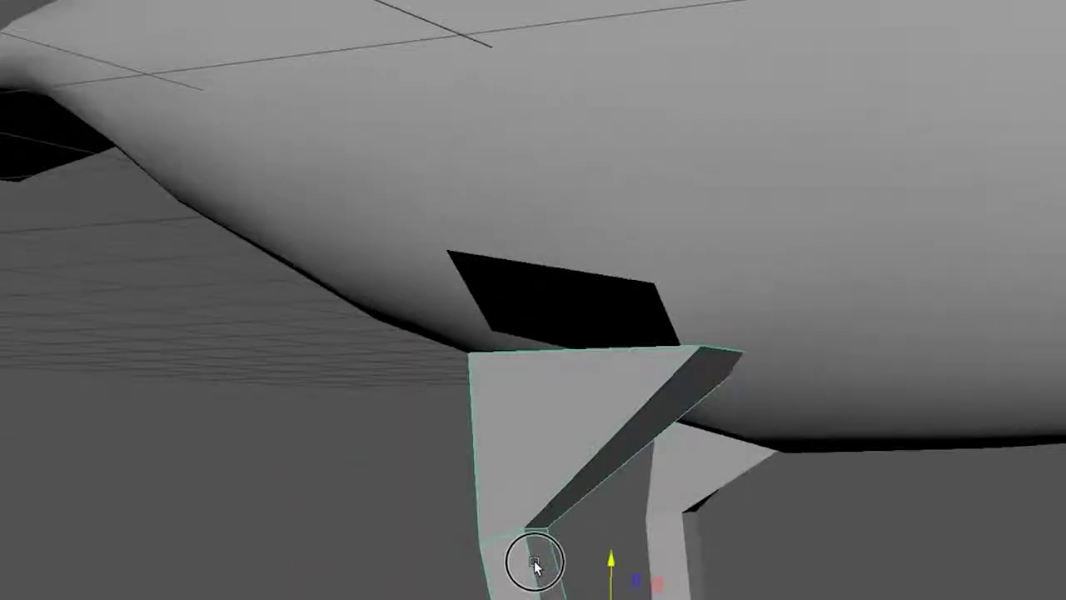
left_click_drag(535, 562, 532, 562, "alt")
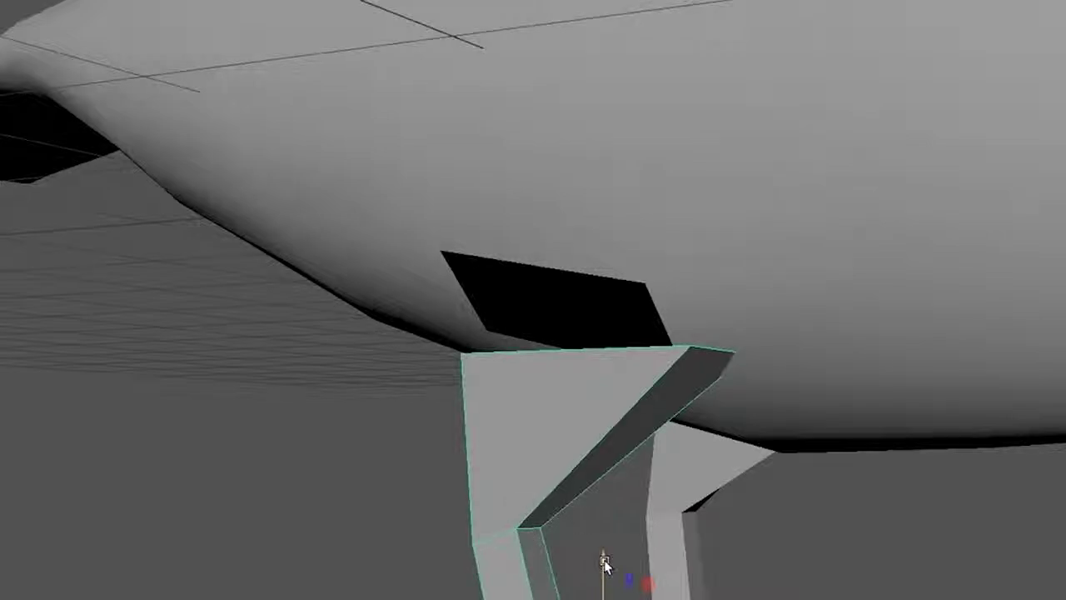
Step: Shift the copied leg further inward and slightly toward the tail to align it with the opening
left_click_drag(766, 566, 652, 567, "alt")
scroll(662, 566, "down", 5)
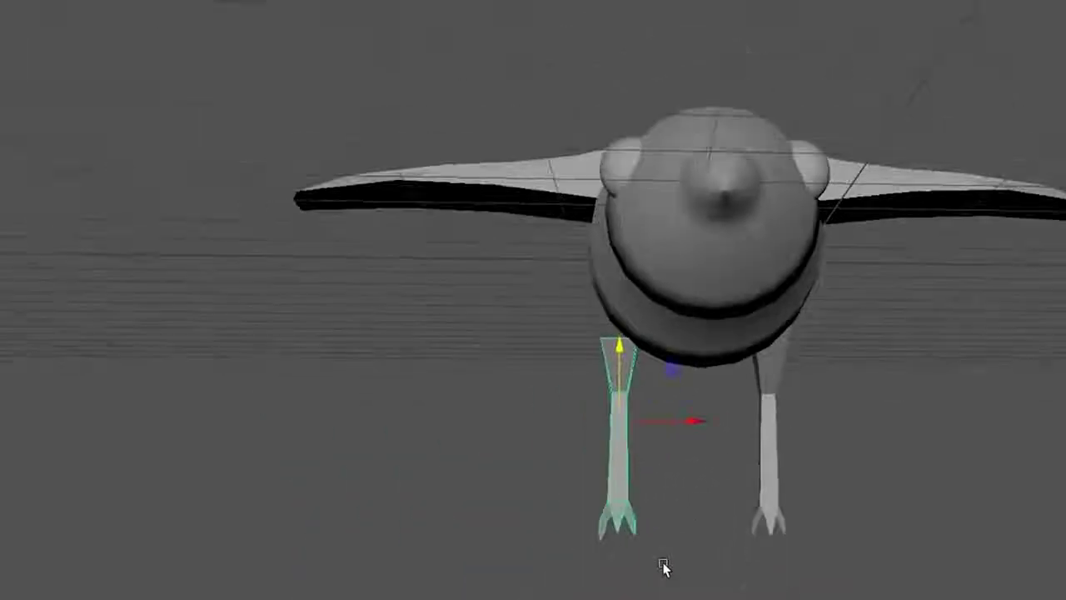
scroll(664, 567, "up", 4)
scroll(664, 566, "down", 2)
scroll(665, 562, "up", 3)
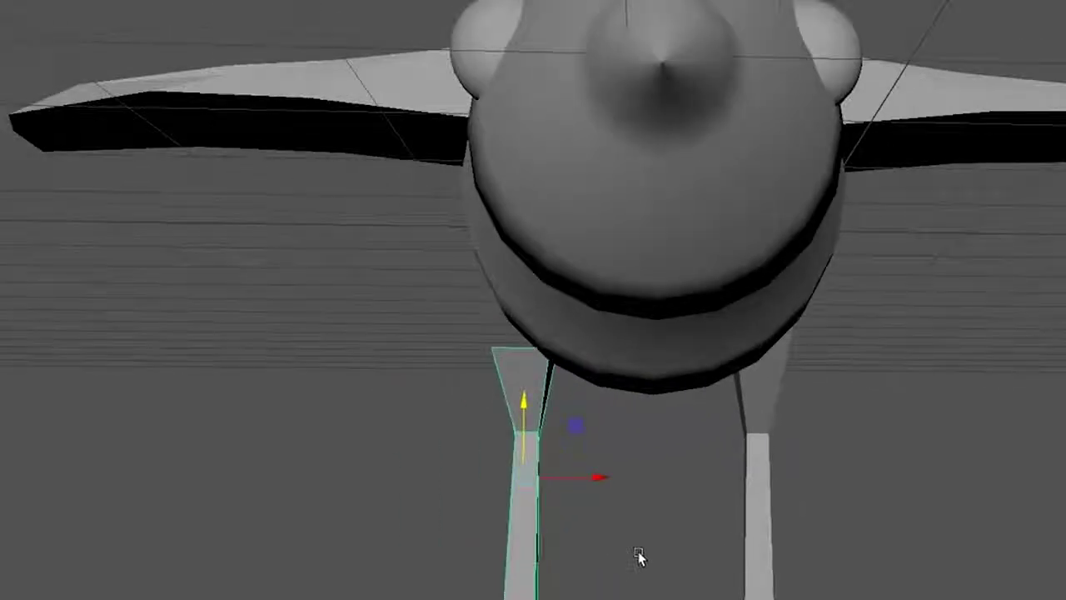
left_click_drag(596, 478, 779, 568)
left_click_drag(925, 458, 892, 460)
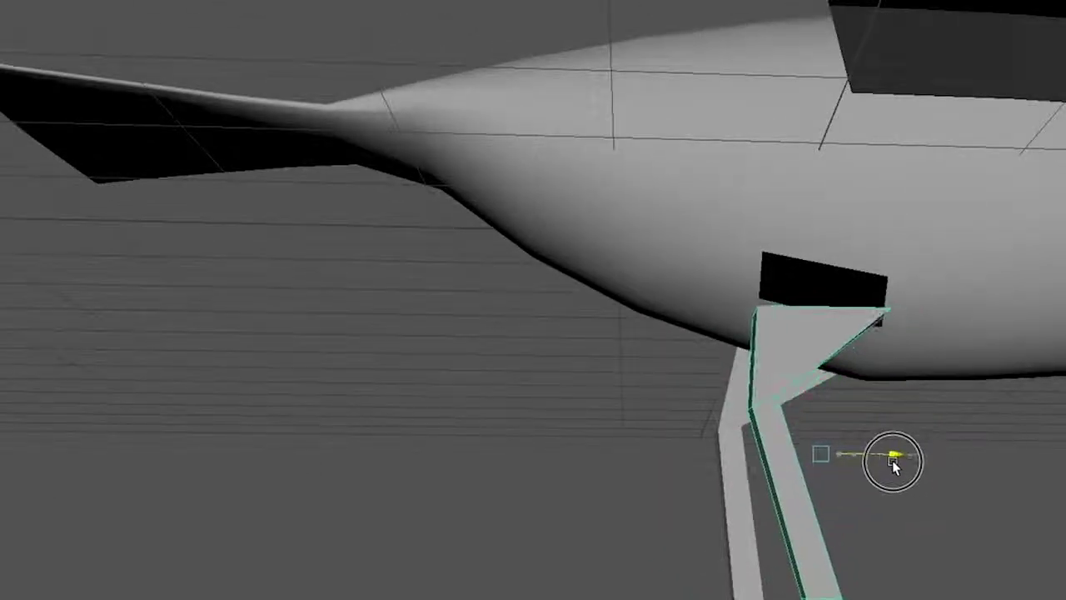
Step: Raise the outer top edge of the copied leg toward the upper rim of the body opening
left_click_drag(918, 538, 821, 563, "alt")
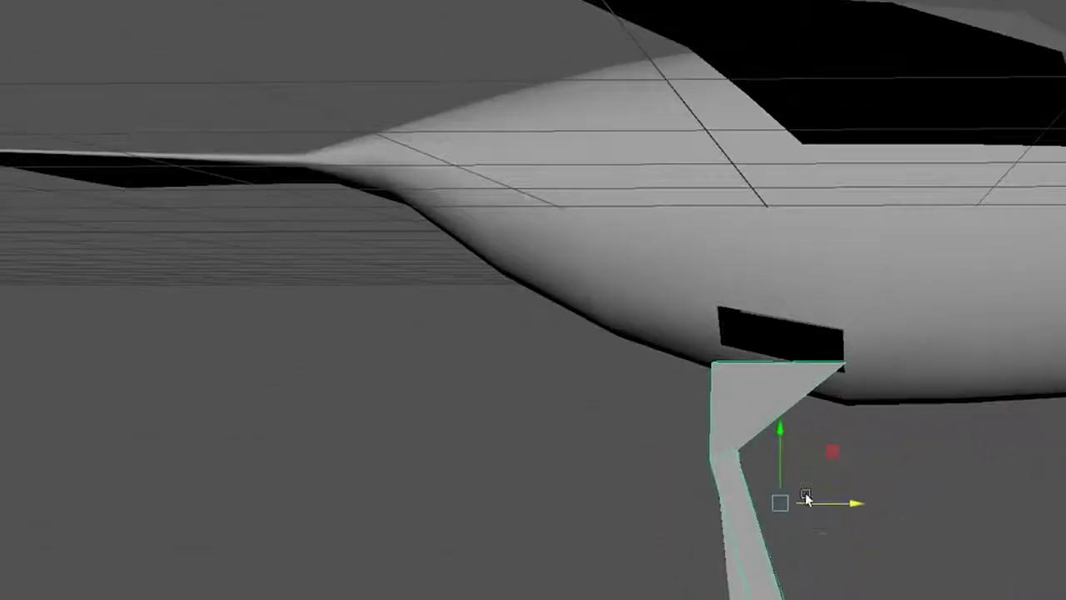
right_click_drag(765, 383, 775, 338)
left_click(781, 363)
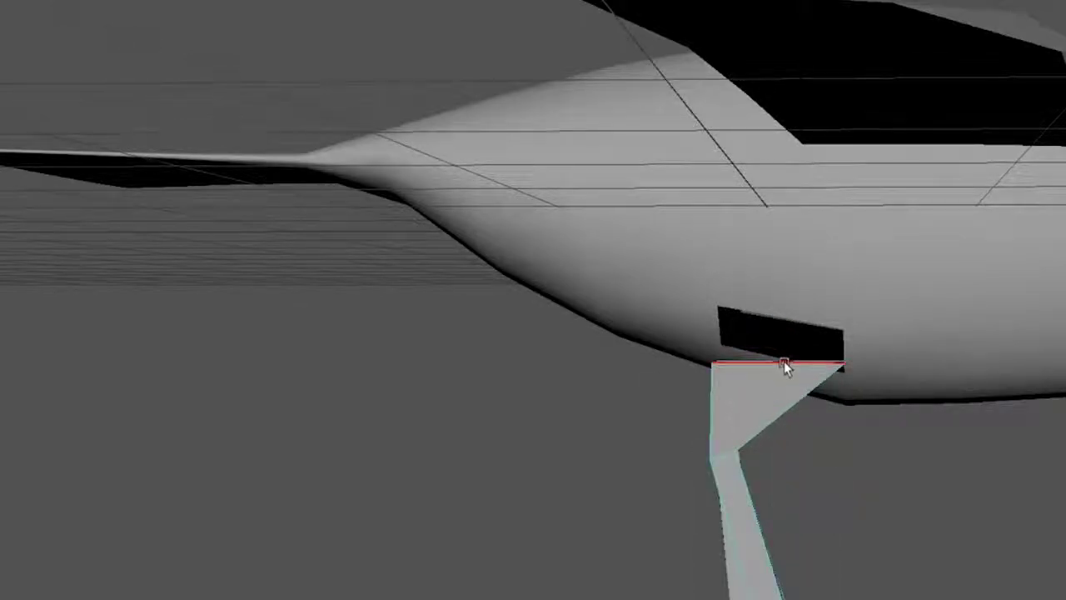
key("w")
left_click_drag(778, 291, 777, 256)
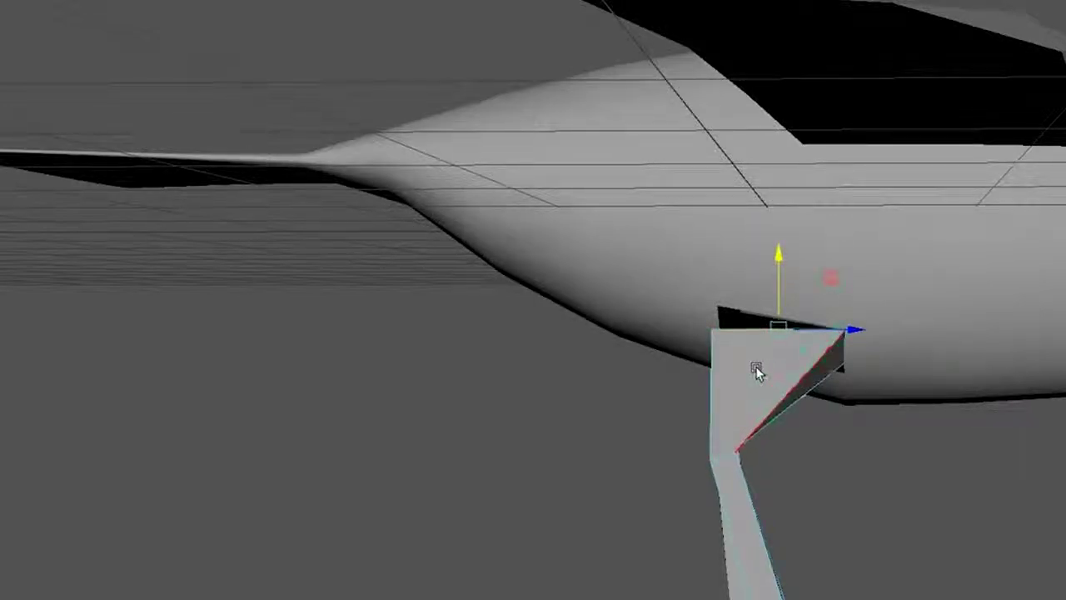
Step: Raise the copied leg's rear outer top vertex to meet the tail-side upper corner of the opening
right_click_drag(778, 355, 710, 379)
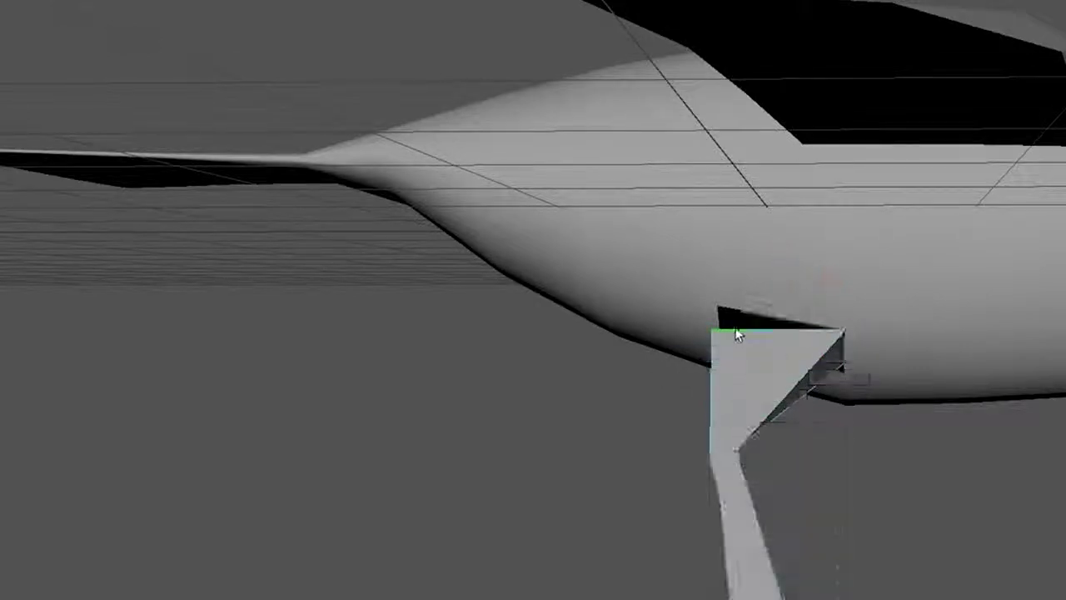
left_click_drag(712, 252, 714, 231)
left_click_drag(790, 322, 793, 312)
Step: Return to object mode and combine the bird's body and both legs into a single mesh
left_click_drag(931, 579, 799, 571, "alt")
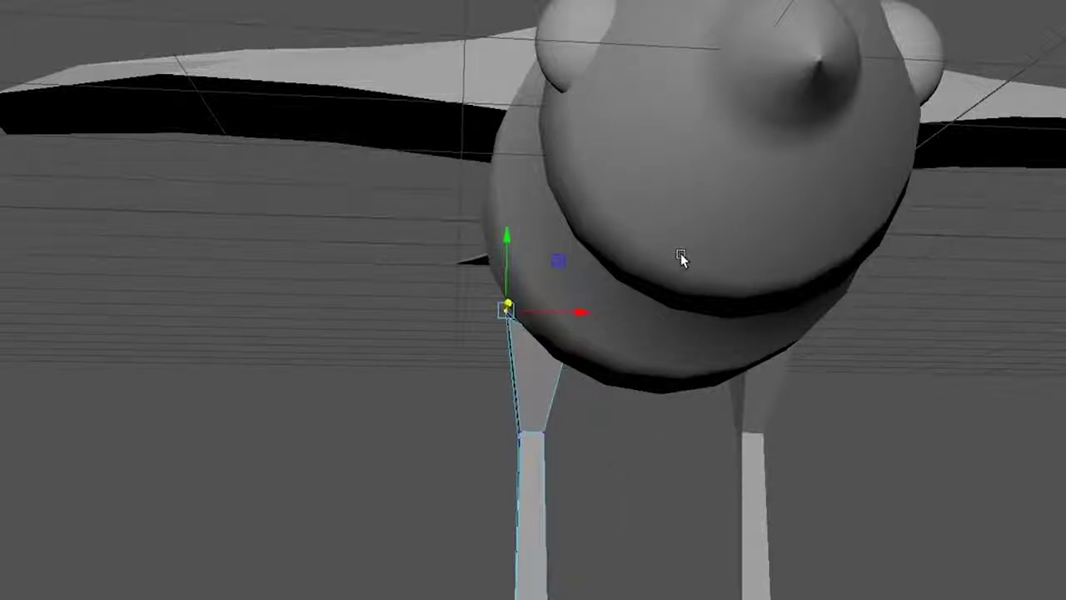
right_click_drag(680, 253, 766, 236)
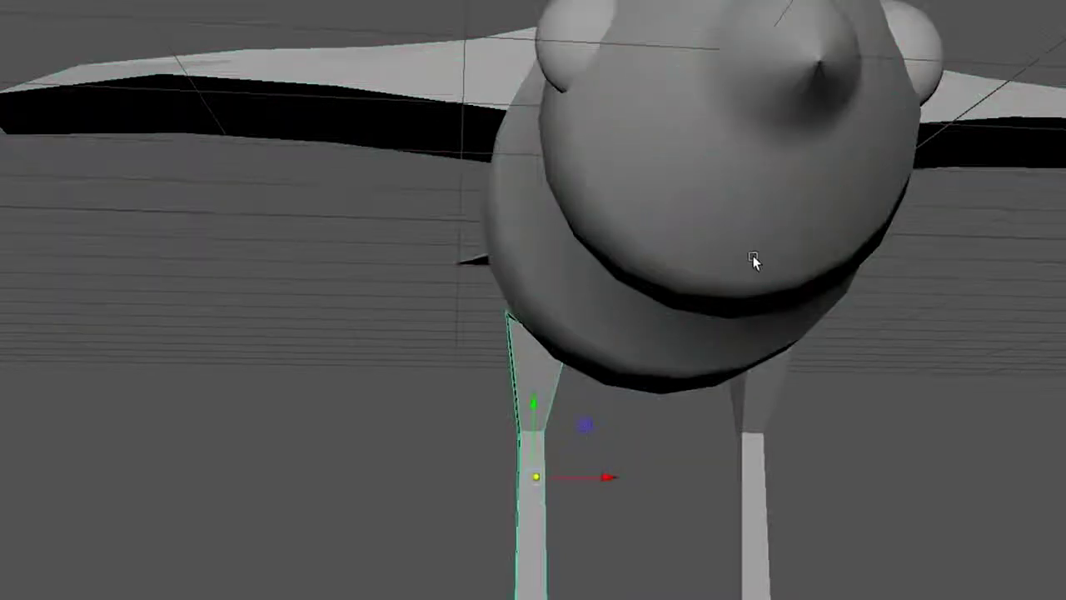
left_click(747, 261)
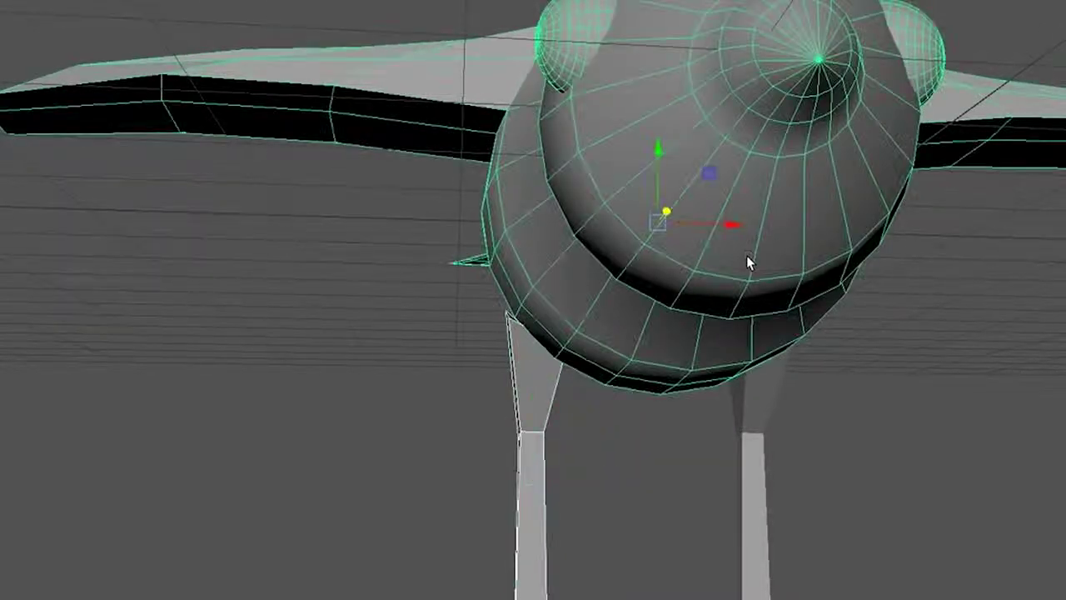
left_click(754, 514, "shift")
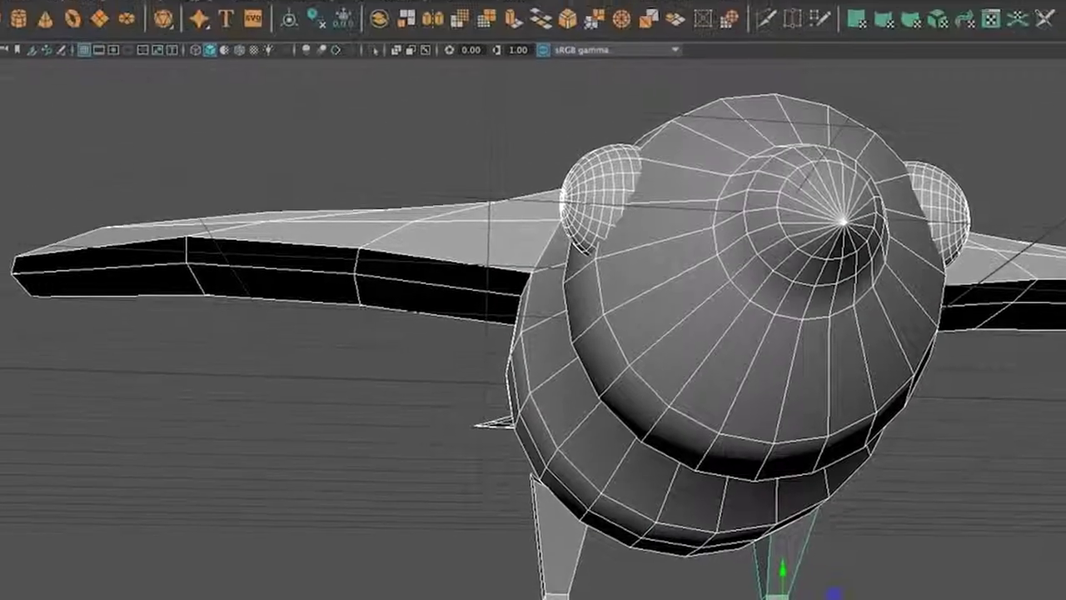
left_click(183, 9)
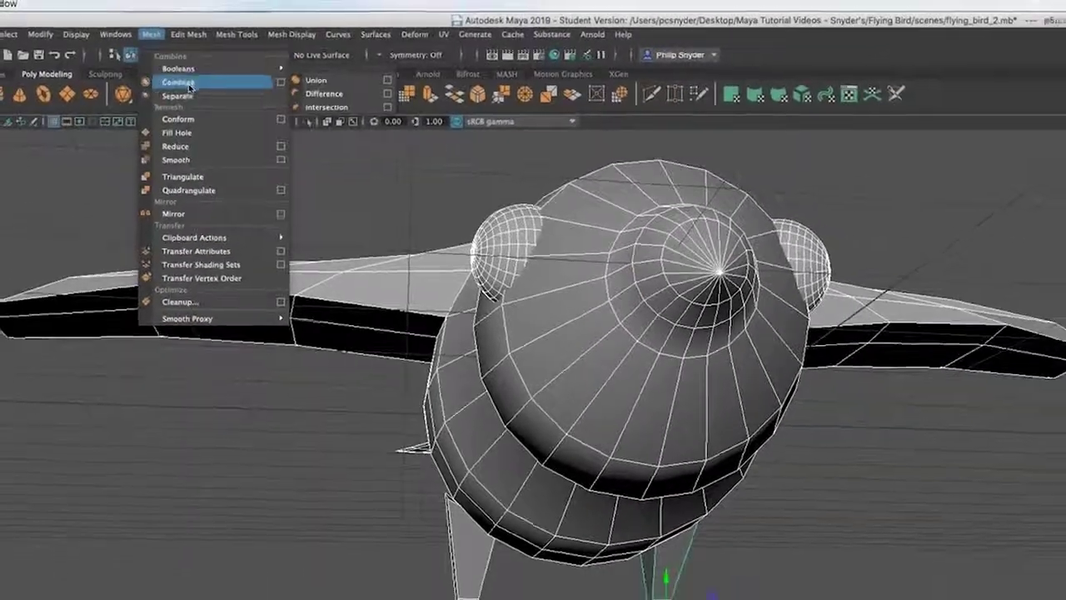
left_click(188, 83)
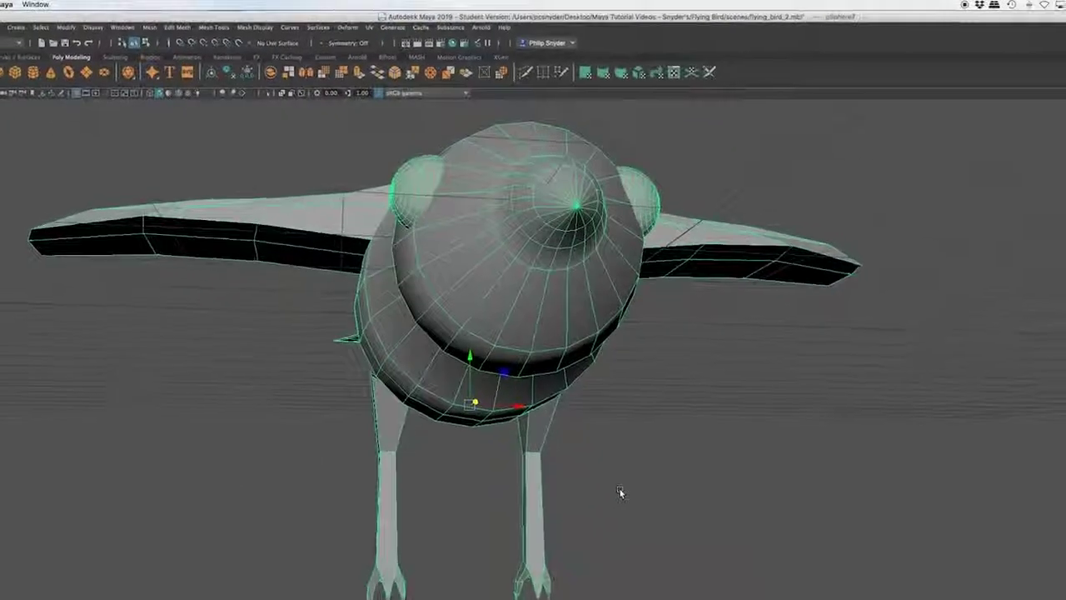
Step: Merge the leg and body vertices at the tail-side upper corner of the copied leg's opening
left_click(541, 431)
left_click_drag(408, 363, 443, 334, "alt")
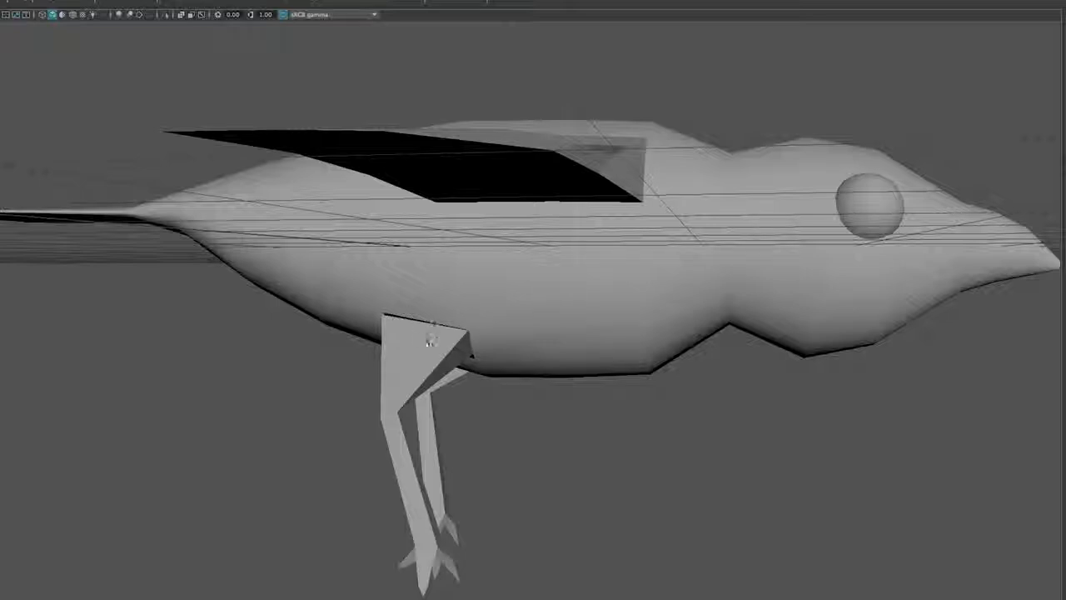
left_click_drag(397, 353, 578, 275, "alt")
left_click(583, 276)
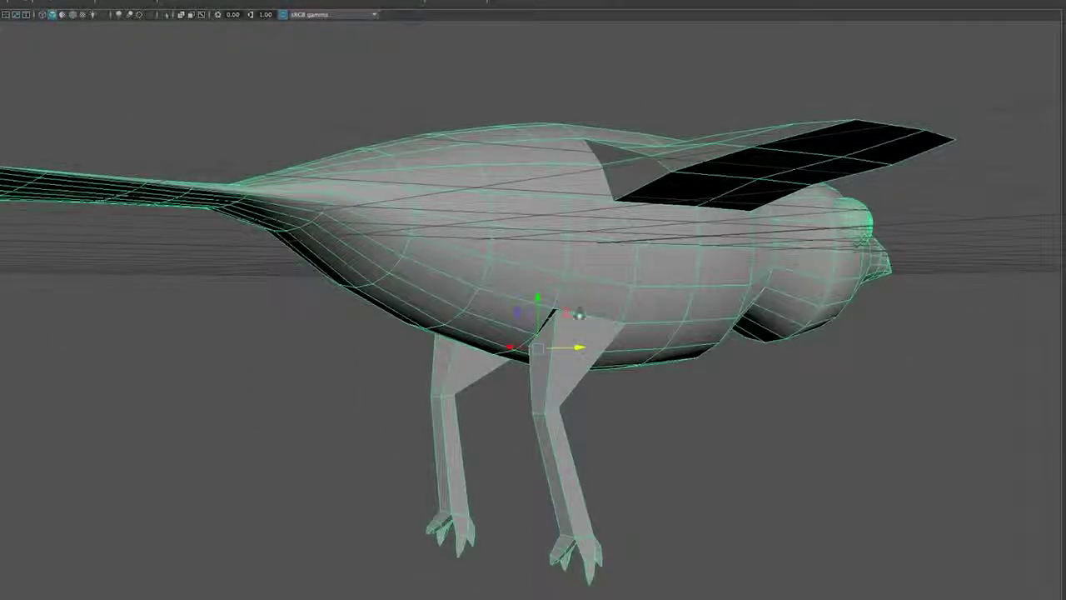
scroll(585, 307, "up", 5)
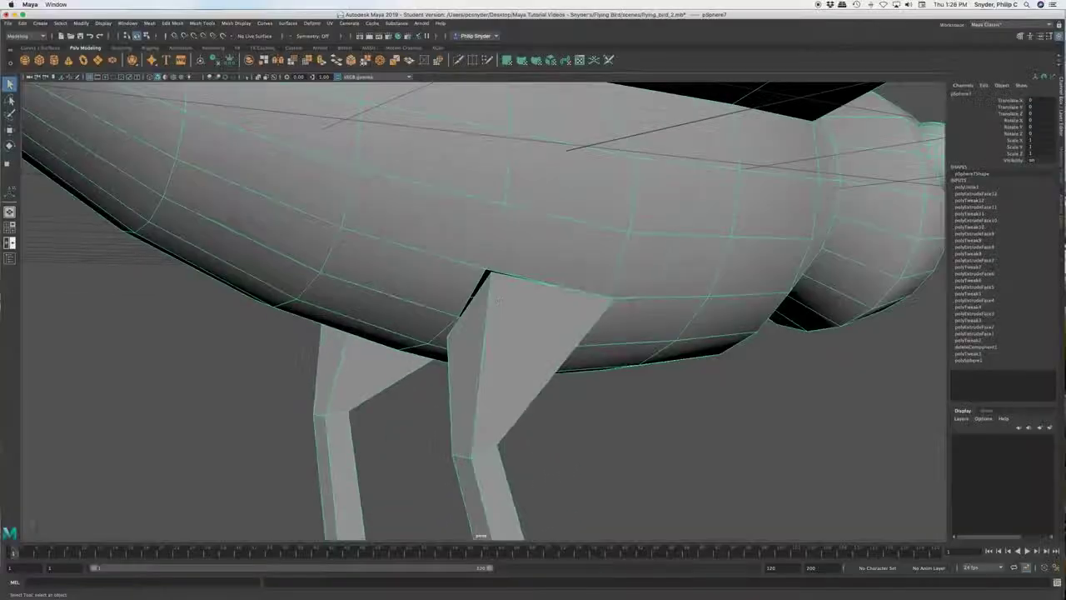
right_click_drag(498, 295, 455, 297)
left_click(457, 297)
left_click(484, 290)
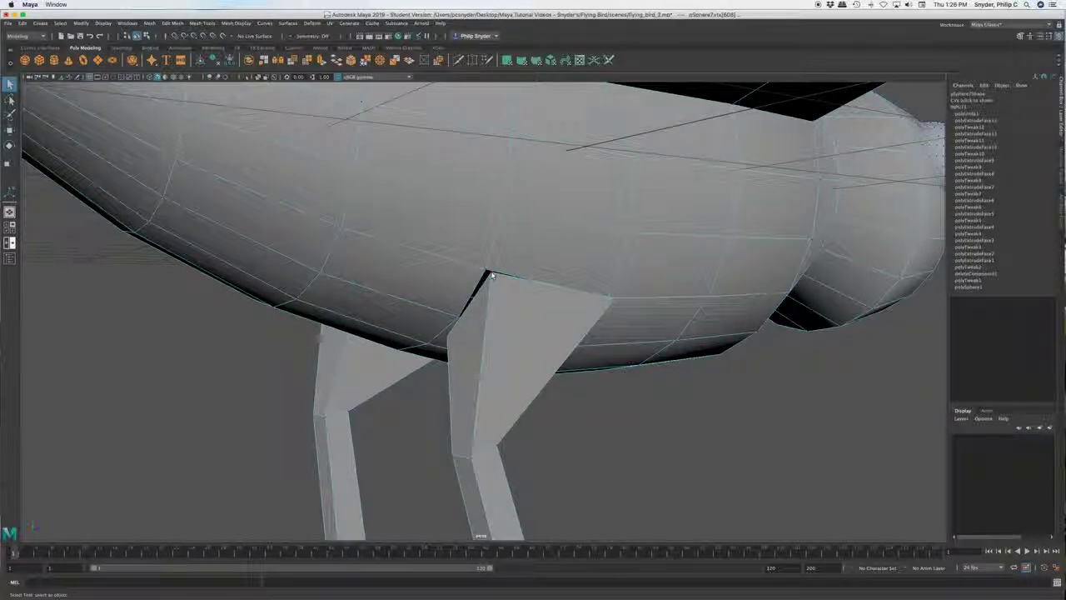
left_click(489, 273)
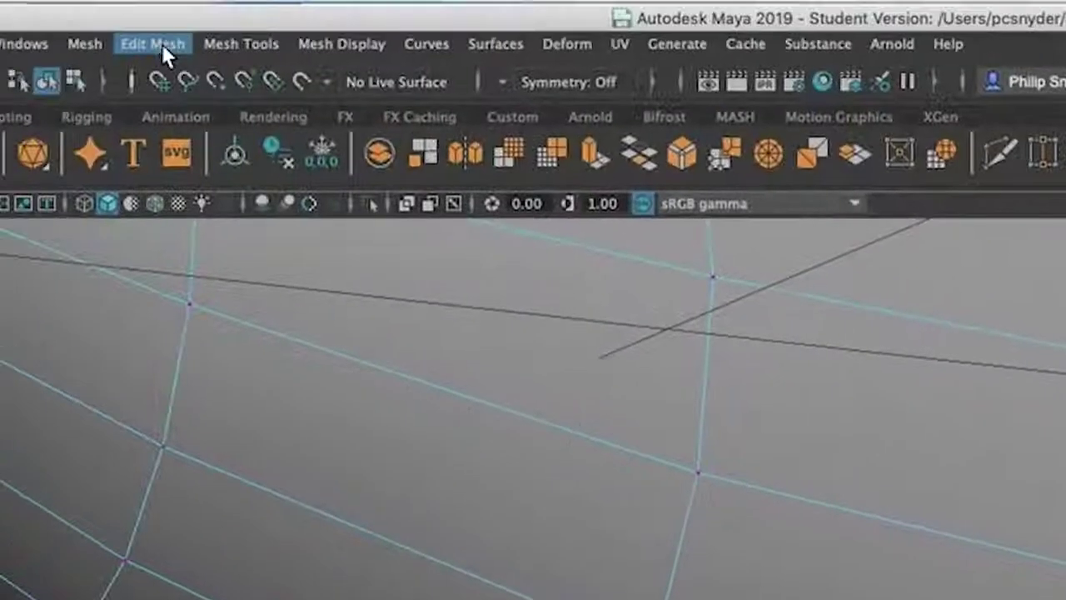
left_click(162, 43)
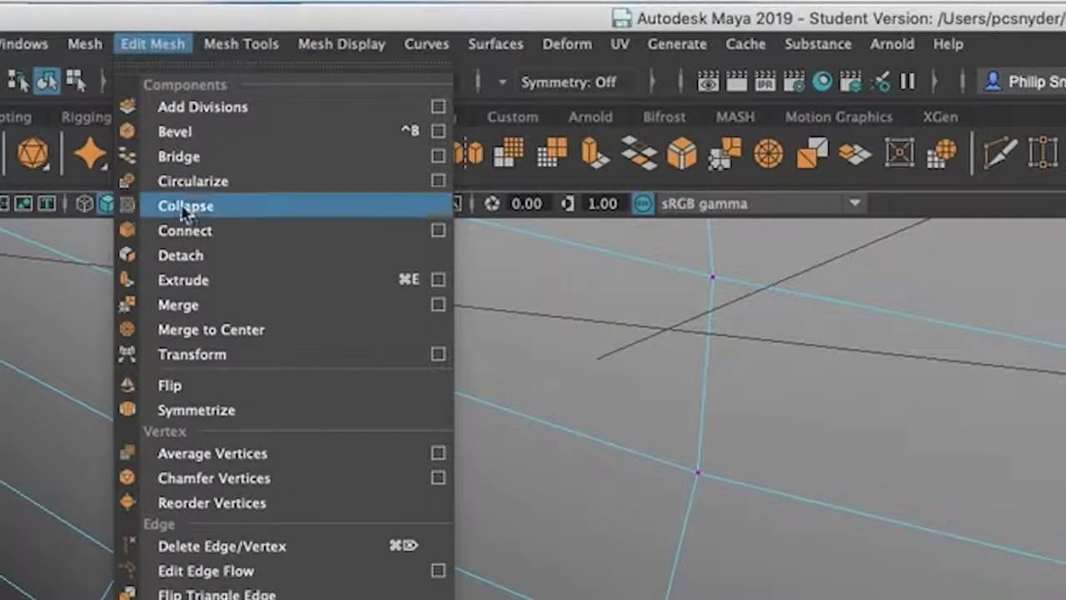
left_click(209, 305)
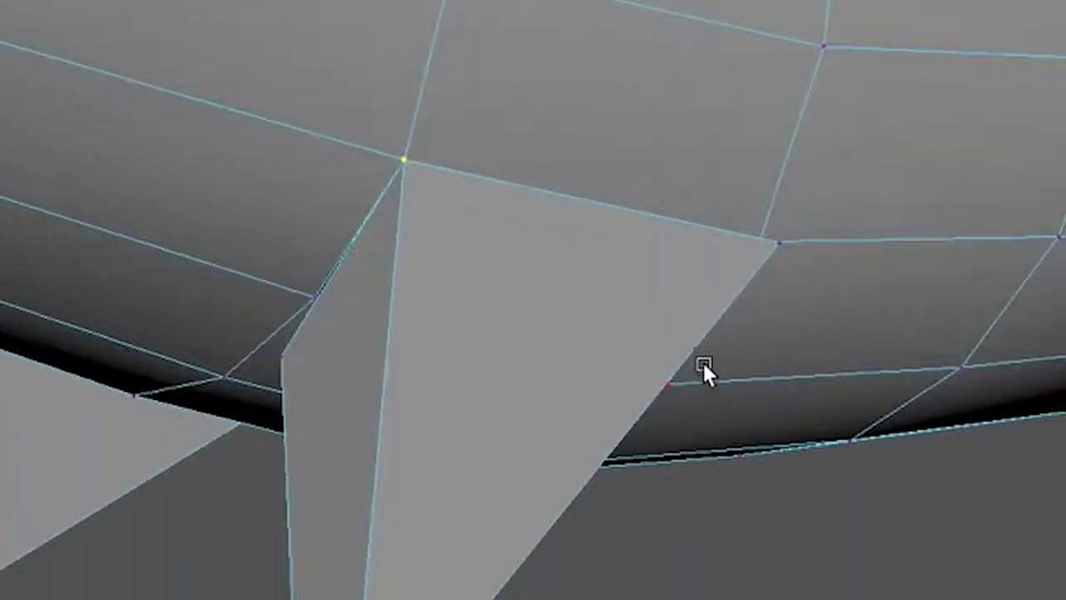
Step: Move the leg's rear inner top vertex outward and up beside the lower tail-side corner of the opening
mouse_move(703, 362)
left_mouse_down("alt")
mouse_move(618, 333)
mouse_move(745, 333)
mouse_move(746, 343)
mouse_move(802, 347)
mouse_move(714, 365)
left_mouse_up("alt")
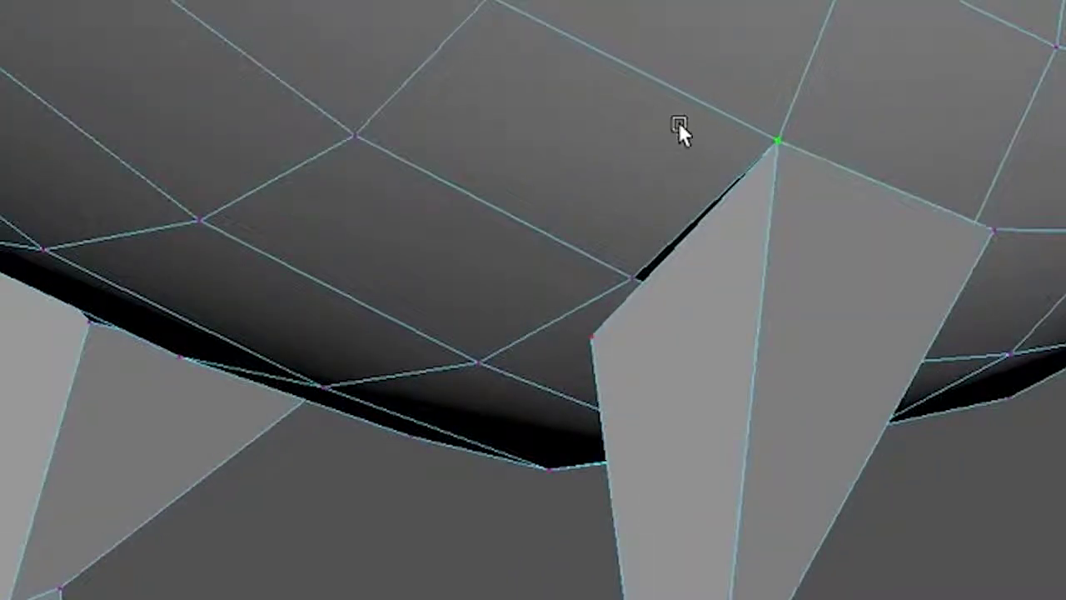
mouse_move(633, 375)
left_mouse_down("alt")
mouse_move(604, 373)
mouse_move(678, 375)
mouse_move(647, 374)
left_mouse_up("alt")
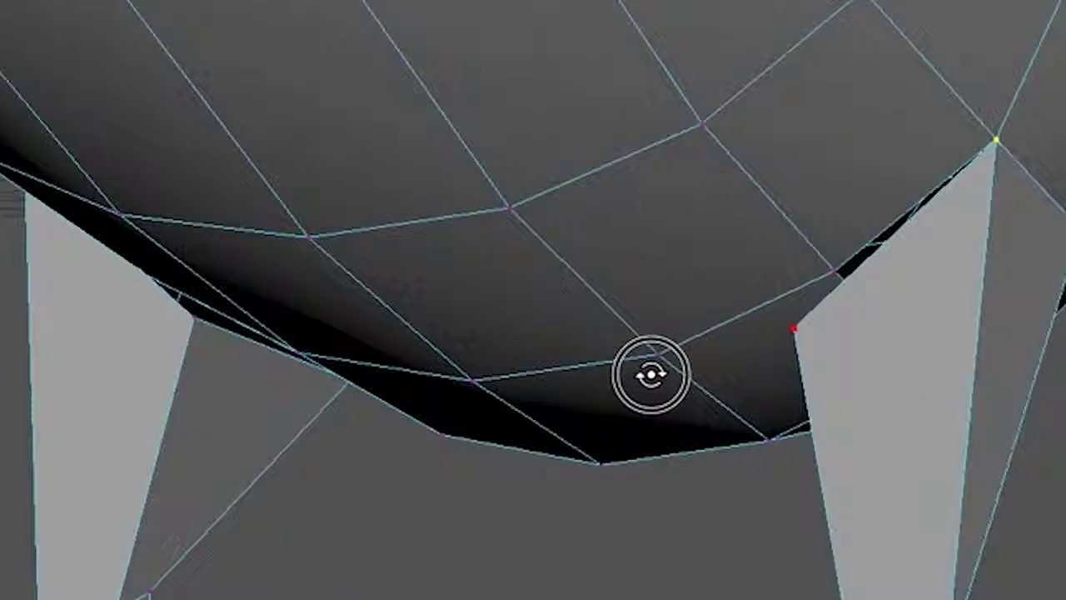
left_click(791, 327)
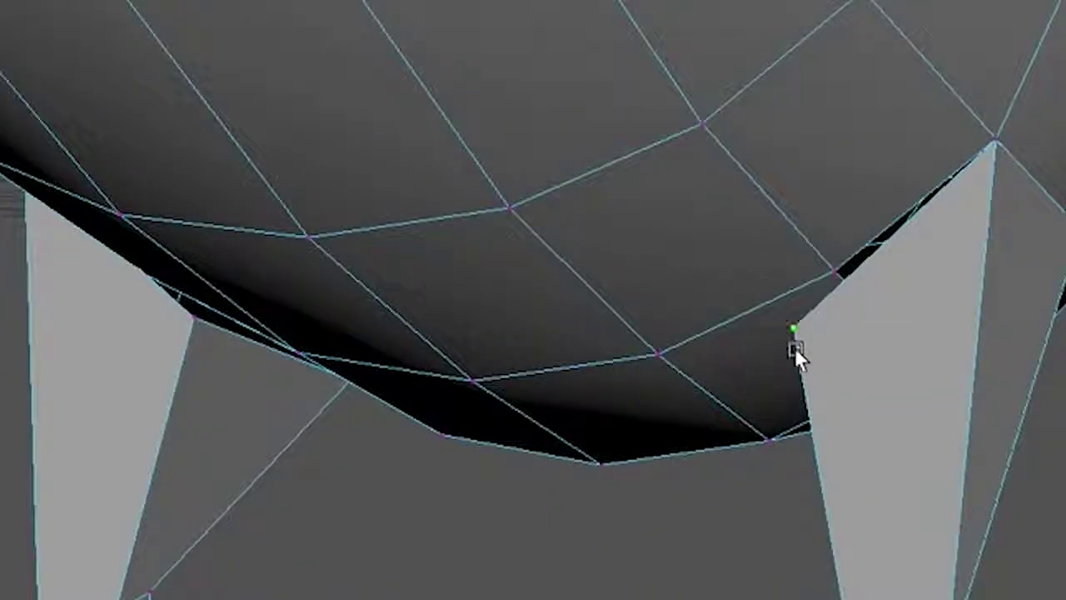
key("w")
left_click_drag(792, 332, 833, 285)
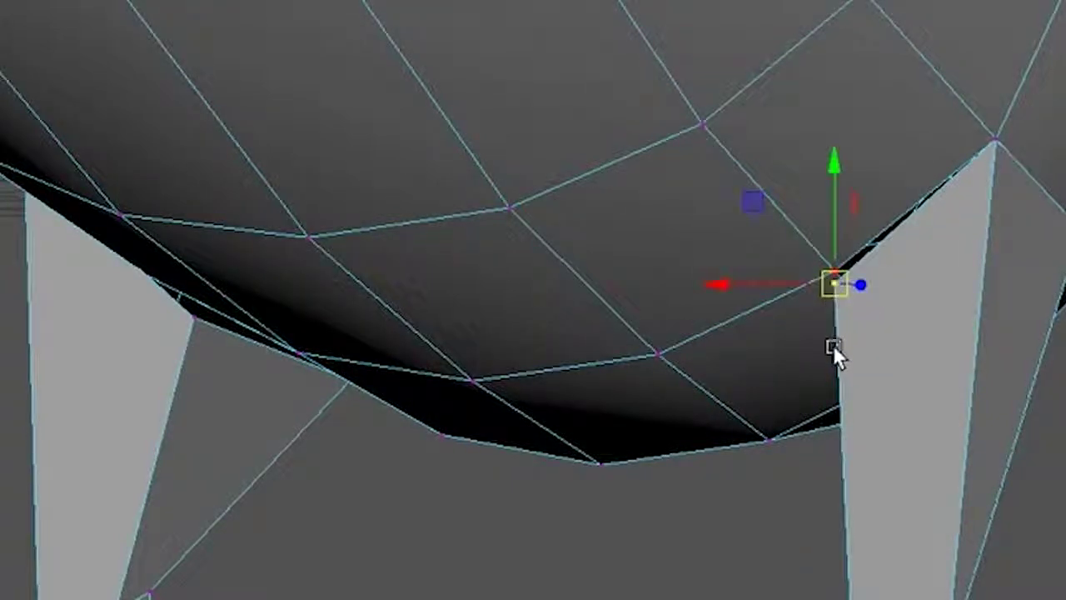
Step: Select the leg and body vertices at the lower tail-side corner of the opening and display the mesh as wireframe
left_click(797, 348)
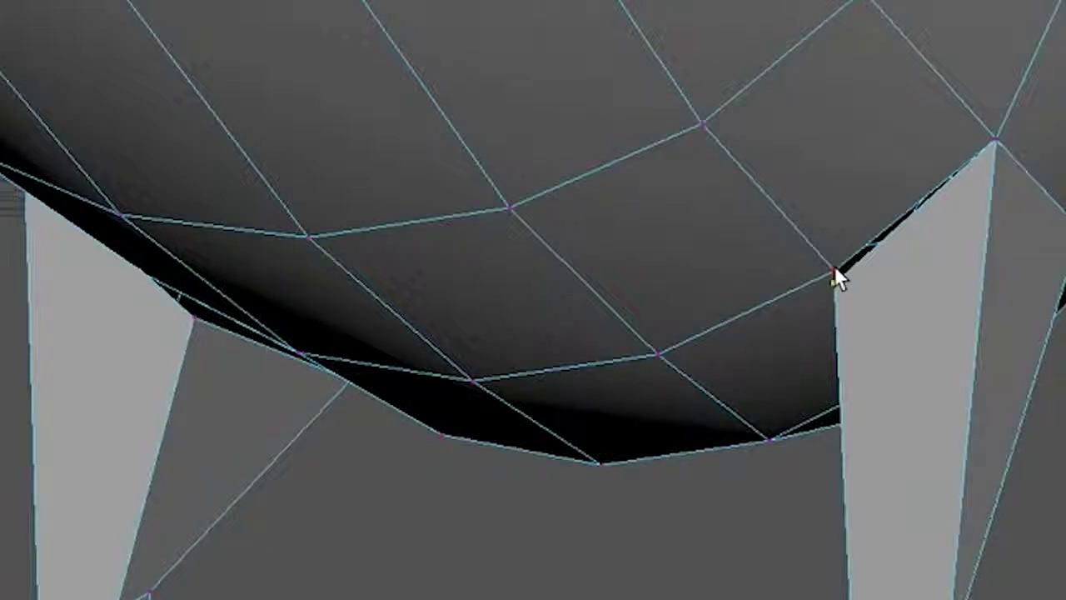
left_click_drag(835, 270, 854, 321)
key("4")
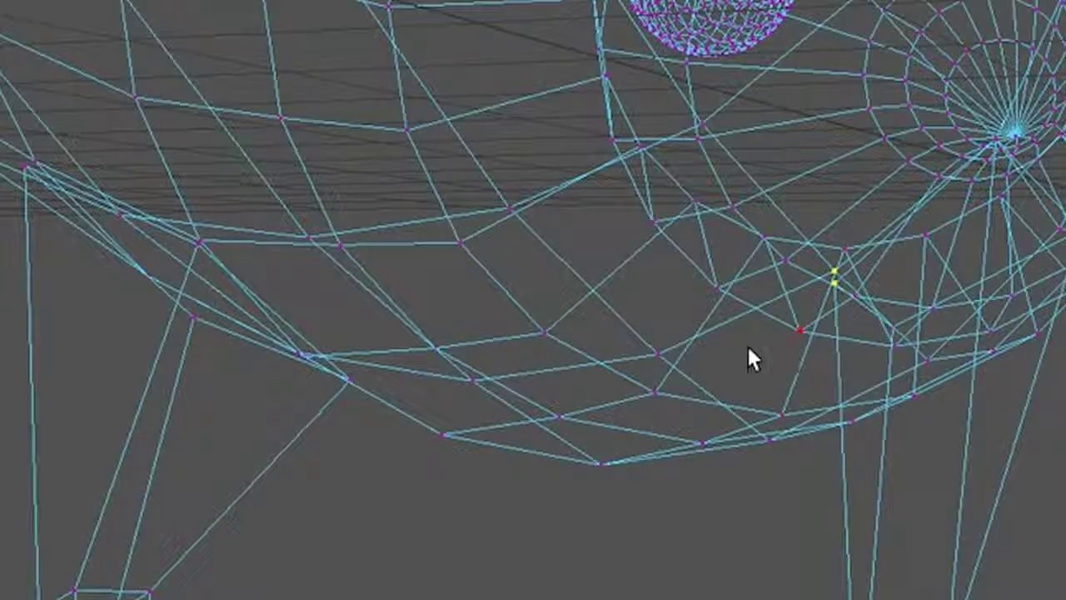
Step: Merge the two selected vertices where the leg's top corner meets the bird's body
left_click(111, 59)
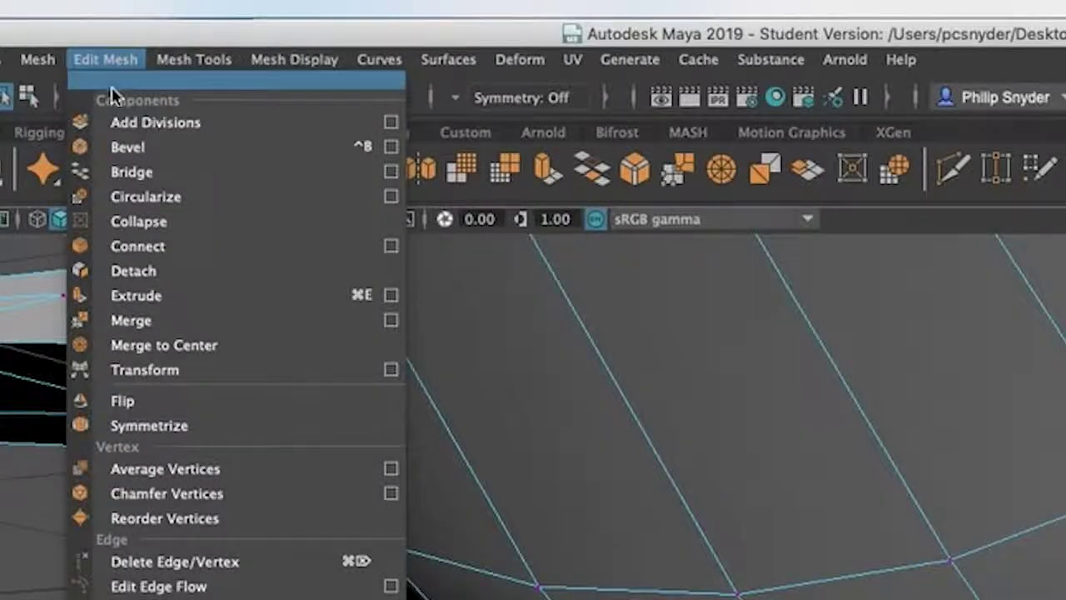
left_click(146, 321)
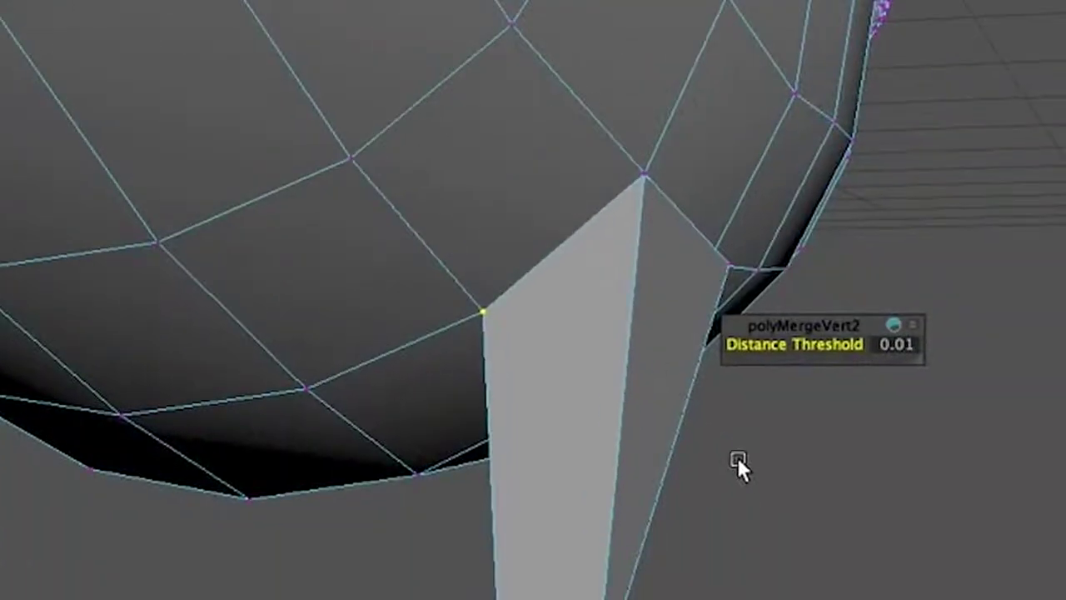
Step: Move the leg's next loose top corner vertex onto the nearby underside vertex of the body and merge the two
left_click_drag(737, 457, 17, 442, "alt")
left_click_drag(783, 350, 831, 320, "alt")
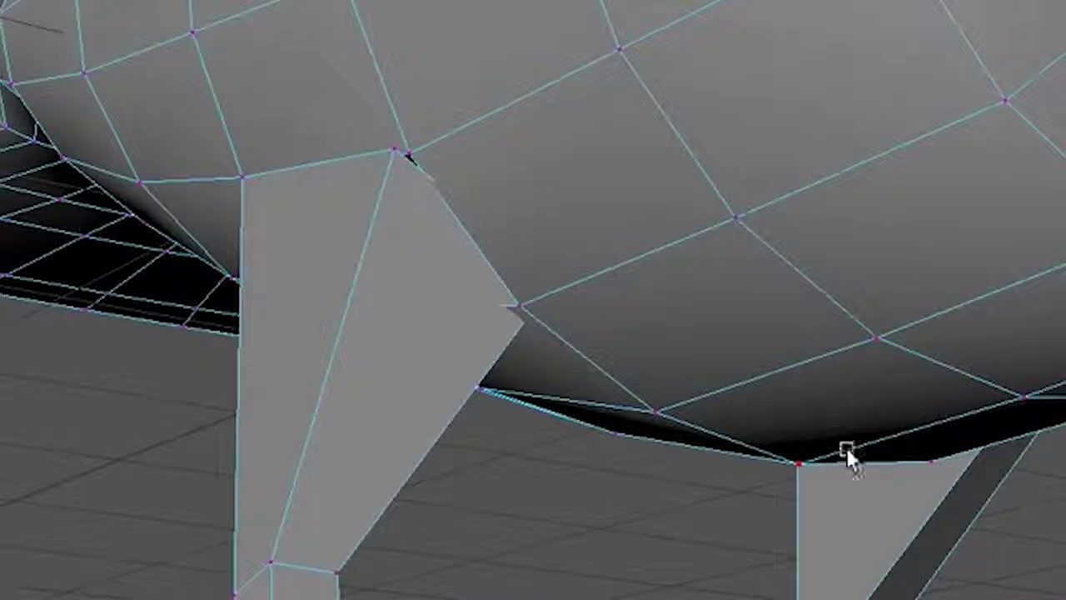
key("4")
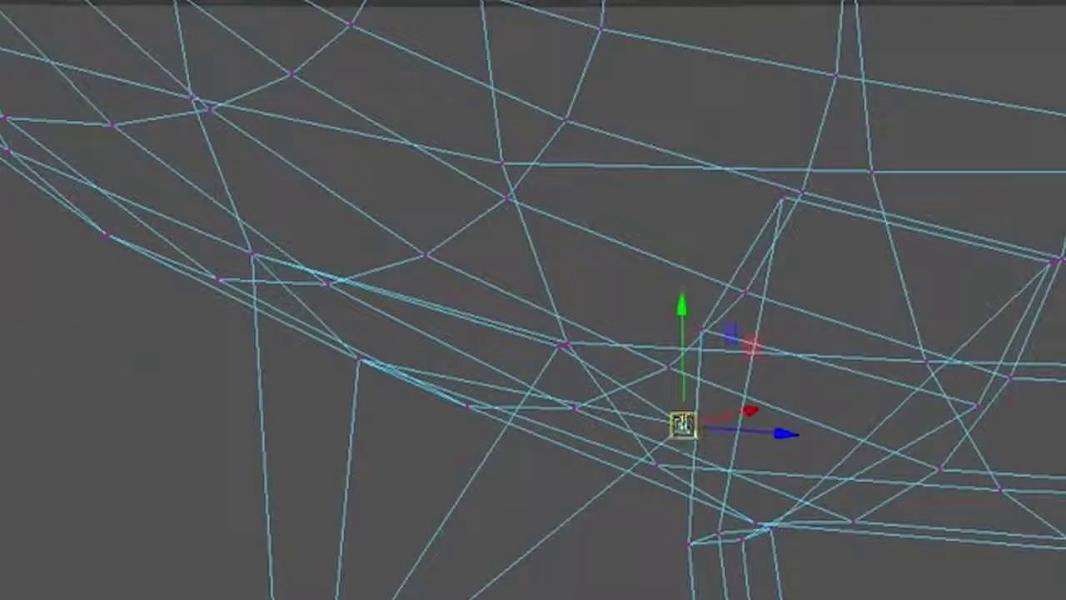
left_click_drag(684, 427, 660, 456)
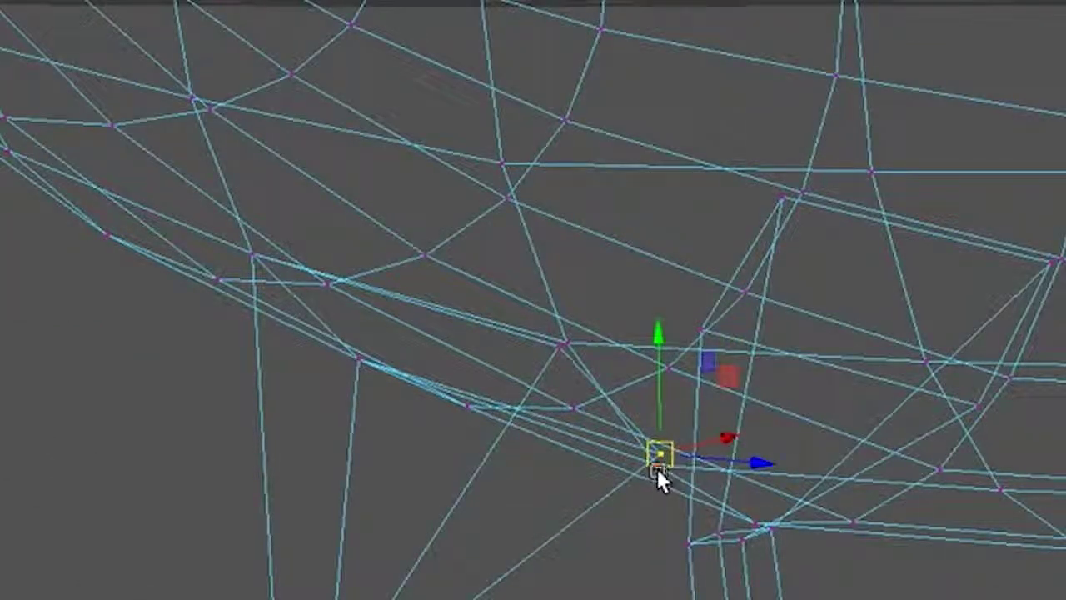
key("q")
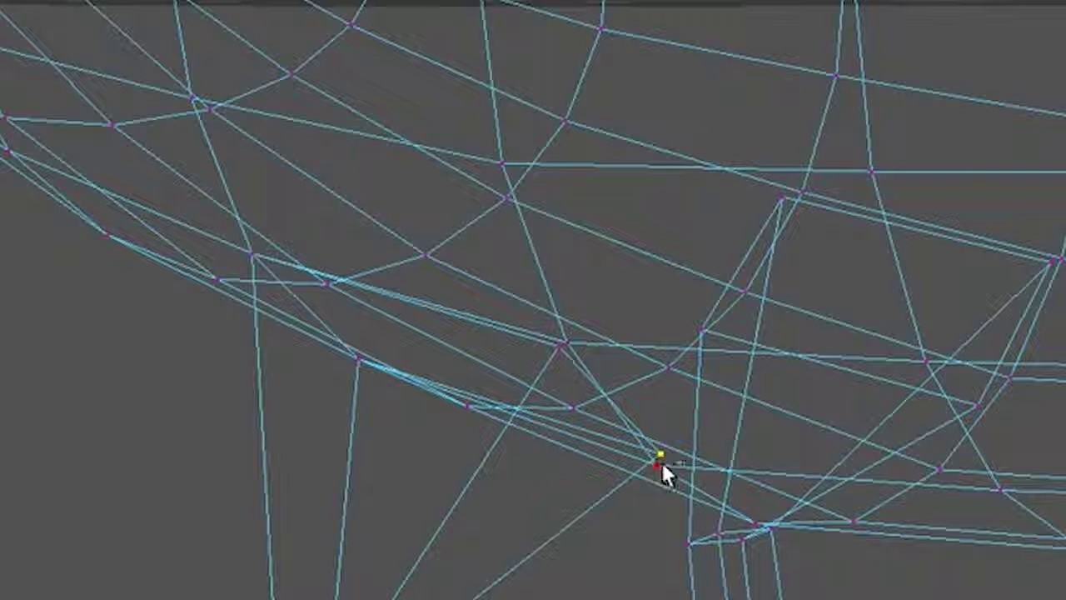
left_click(654, 471, "shift")
key("g")
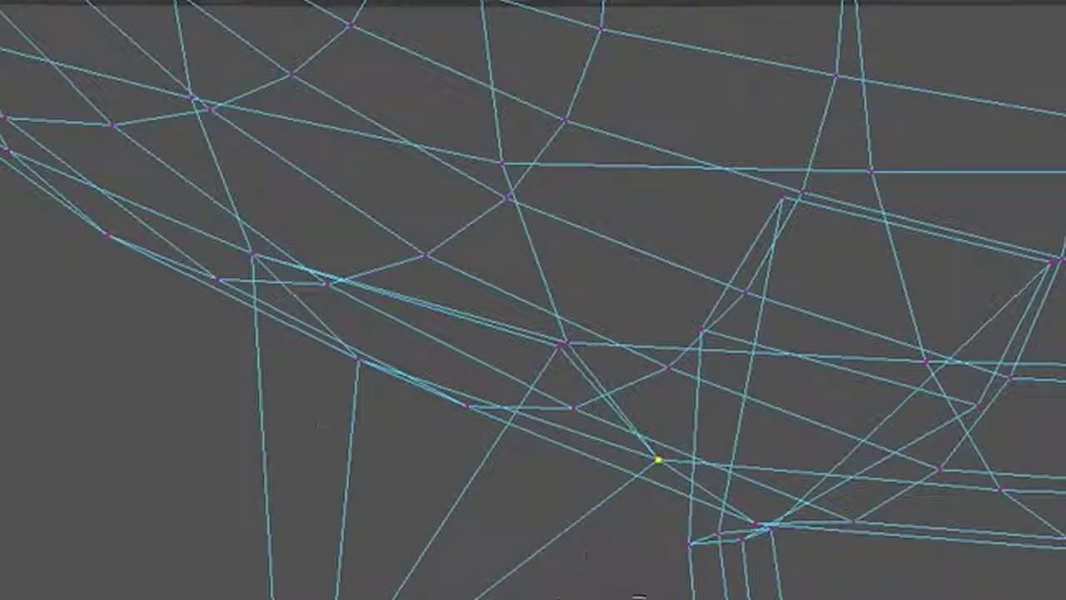
Step: Merge the vertices at the outer top corner of the same leg to close the narrow gap to the body
left_click_drag(414, 396, 554, 340, "alt")
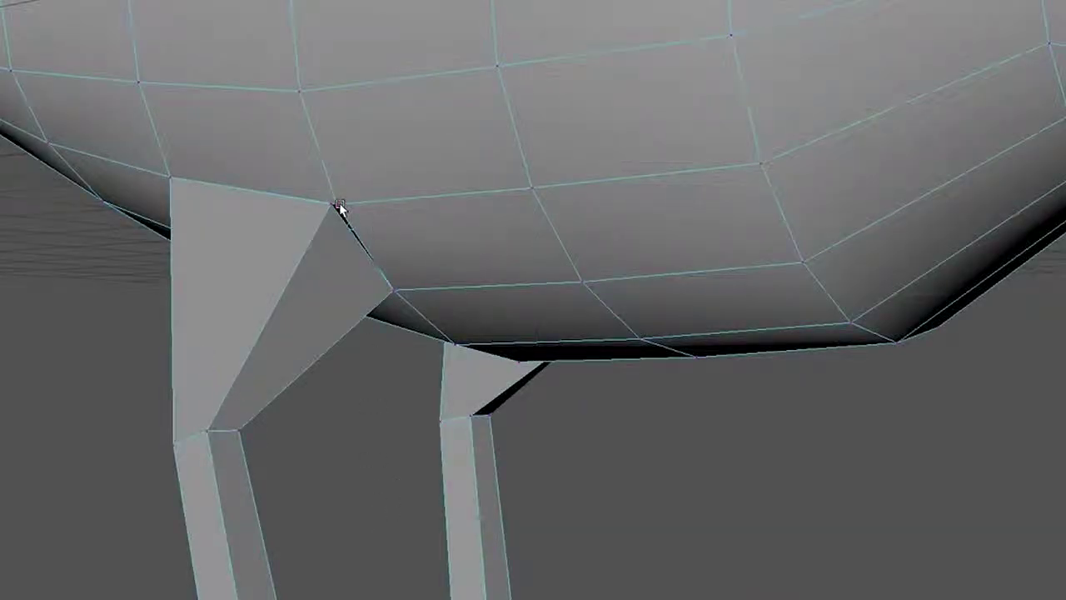
left_click(337, 204)
key("q")
left_click(335, 211)
key("w")
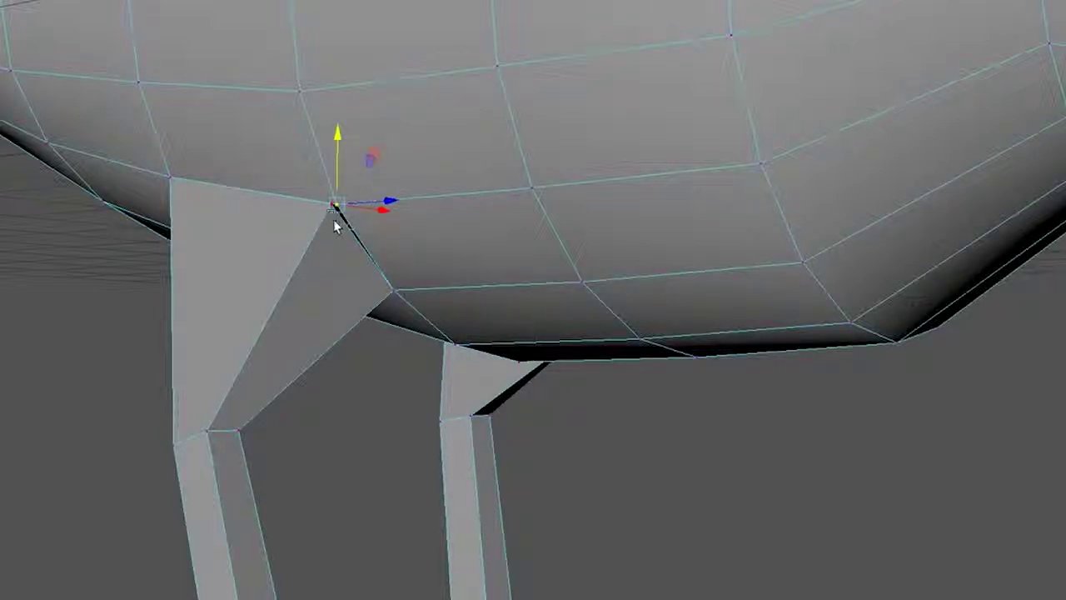
key("q")
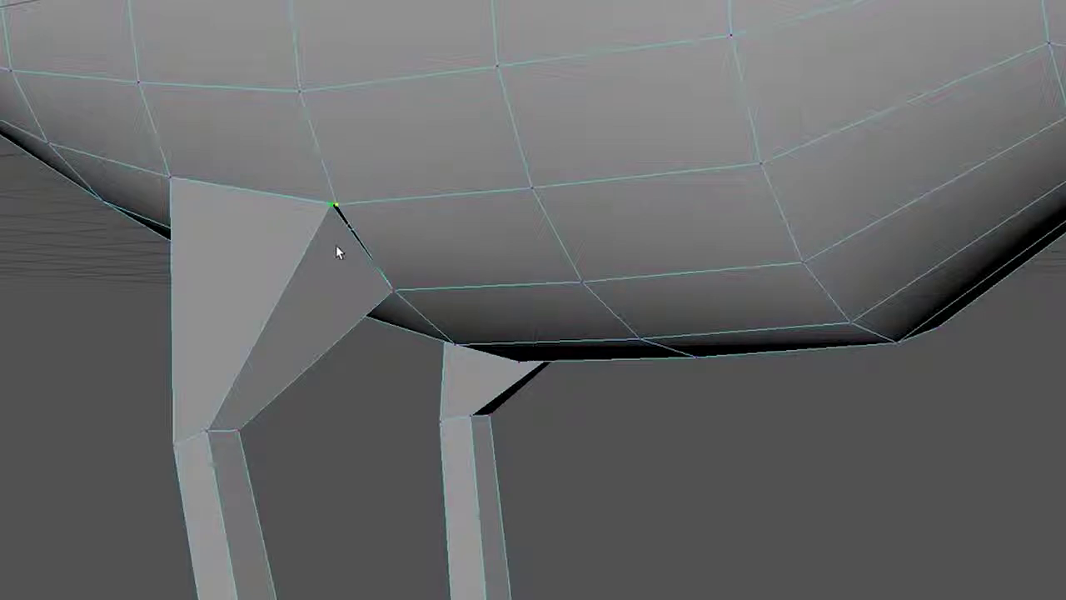
key("g")
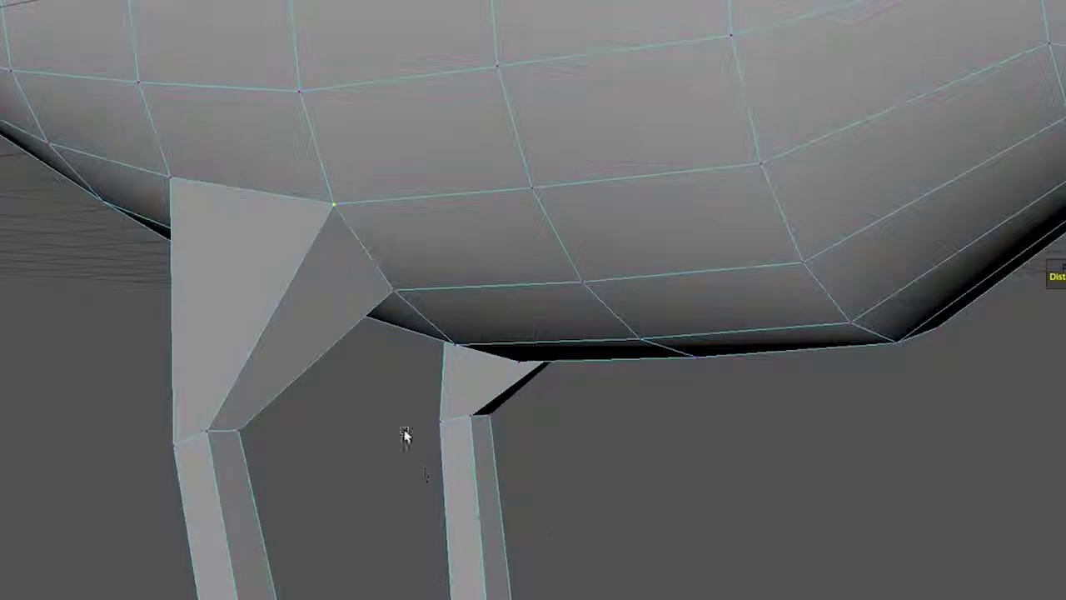
Step: Test the welds at the two adjacent corners beside the closed gap by moving each vertex, and undo the moves
left_click(332, 204)
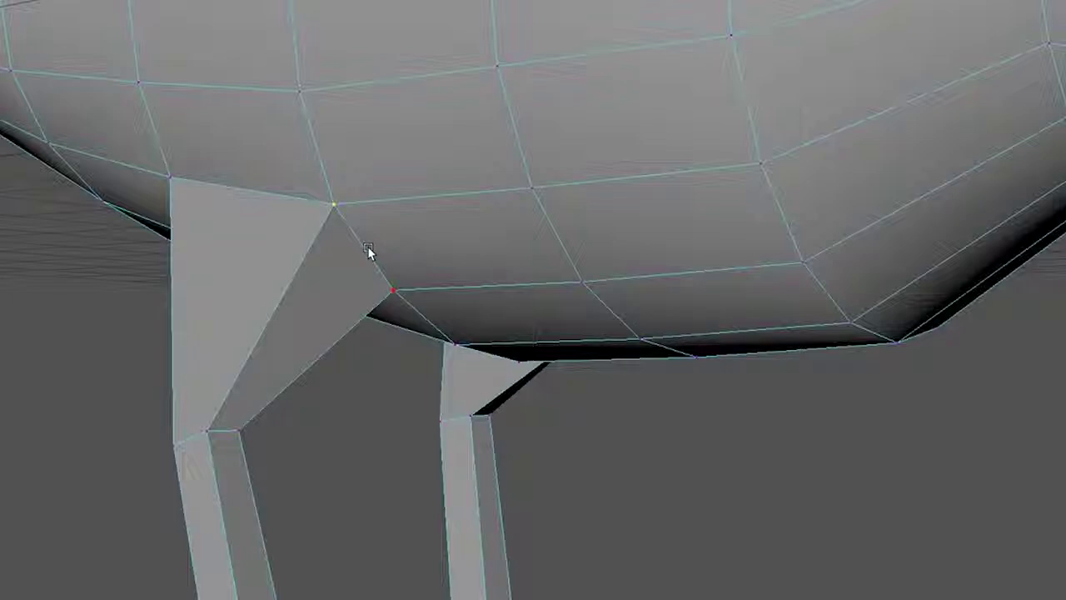
key("w")
left_click_drag(379, 202, 425, 214)
middle_click_drag(425, 215, 309, 209)
key("ctrl+z")
left_click(395, 294)
left_click_drag(437, 295, 396, 292)
middle_click_drag(397, 289, 398, 292)
key("ctrl+z")
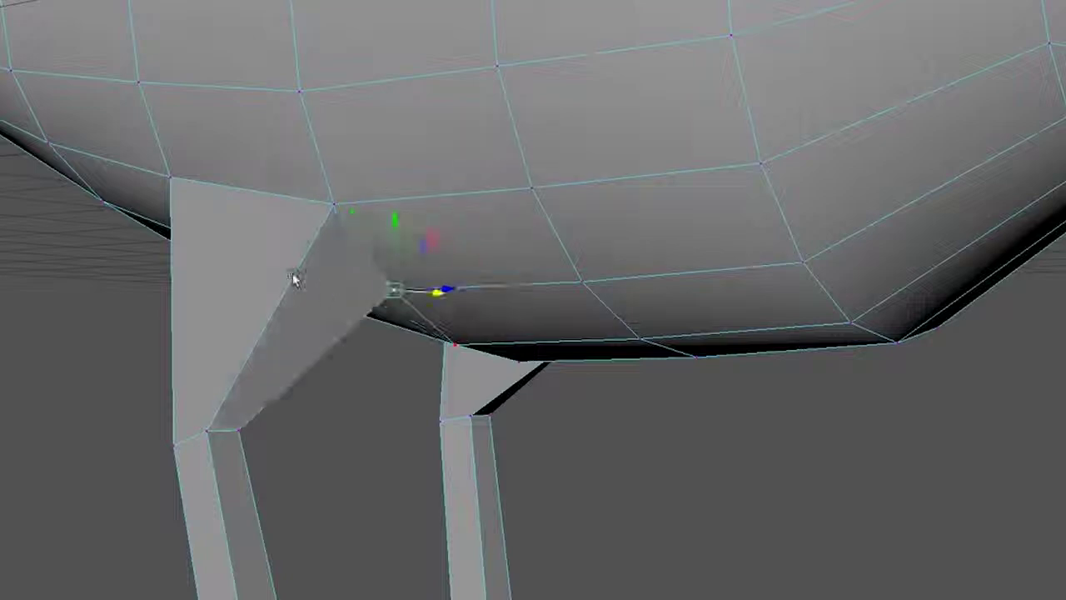
Step: Test two leg-top corner welds from the opposite viewing side by moving each vertex, and undo the moves
left_click_drag(278, 291, 396, 293, "alt")
left_click(678, 218)
mouse_move(738, 217)
left_mouse_down()
mouse_move(764, 216)
mouse_move(748, 217)
left_mouse_up()
key("ctrl+z")
left_click(621, 296)
mouse_move(678, 294)
left_mouse_down()
mouse_move(619, 295)
mouse_move(702, 295)
mouse_move(678, 305)
left_mouse_up()
key("ctrl+z")
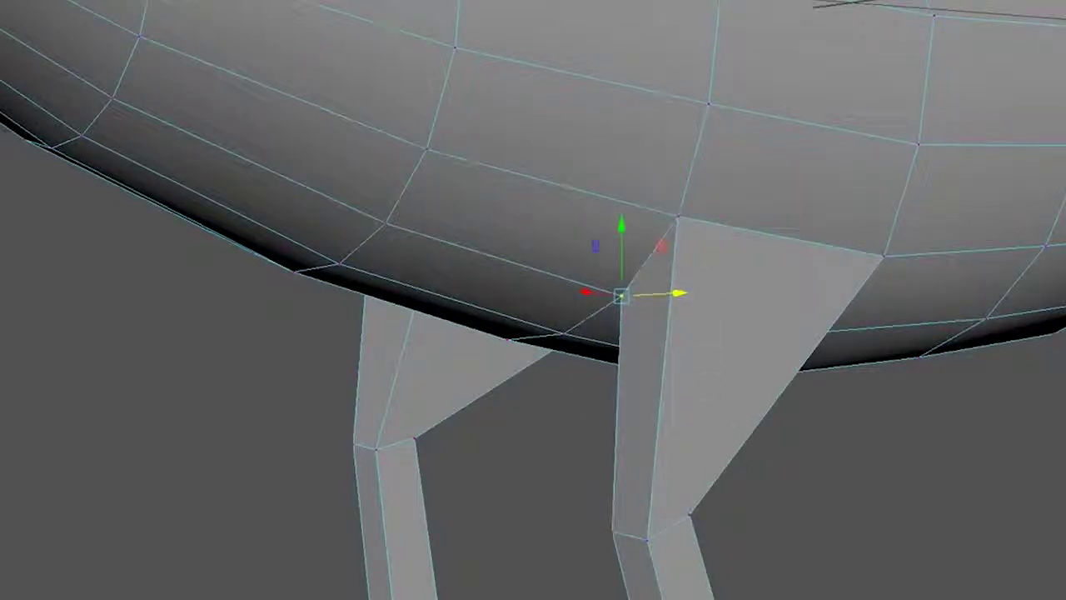
Step: Merge the other leg's two outer top corner vertices with the matching vertices of the body
left_click_drag(892, 508, 793, 495, "alt")
left_click_drag(777, 498, 570, 481, "alt")
scroll(748, 305, "up", 5)
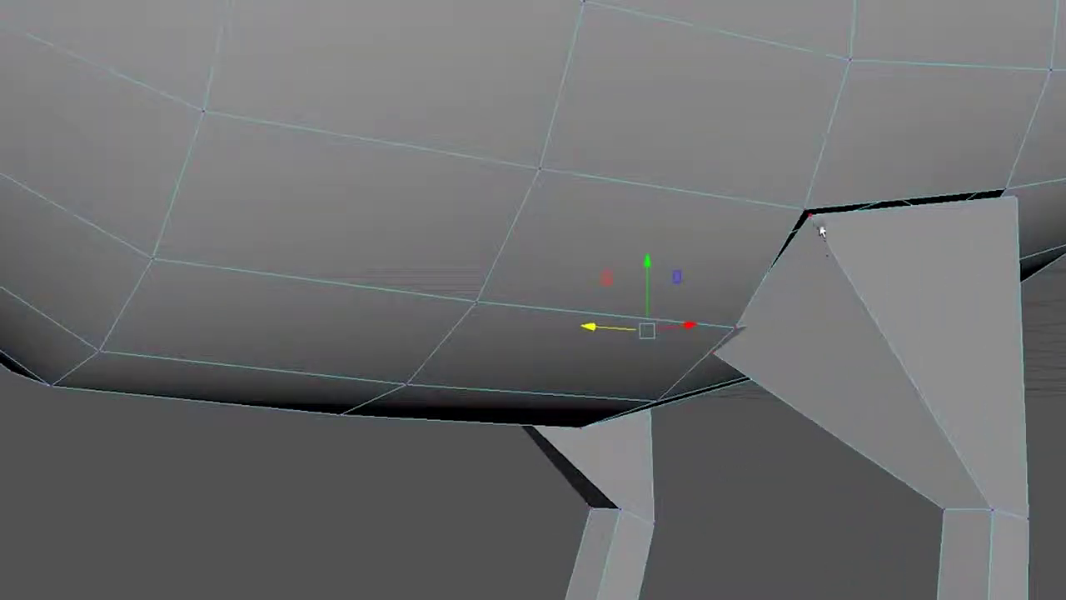
left_click(812, 217)
key("q")
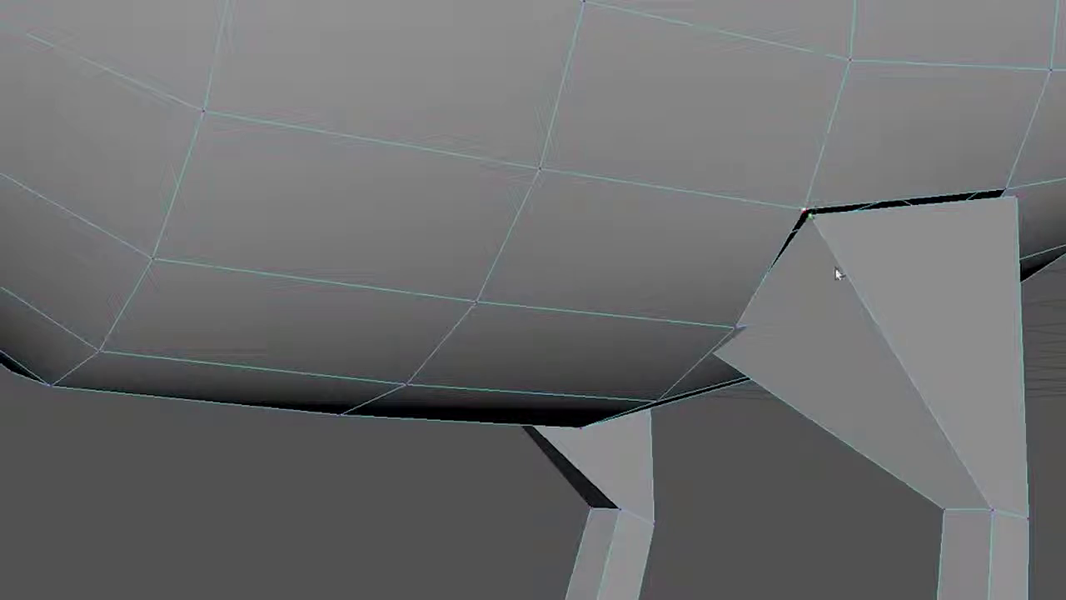
key("g")
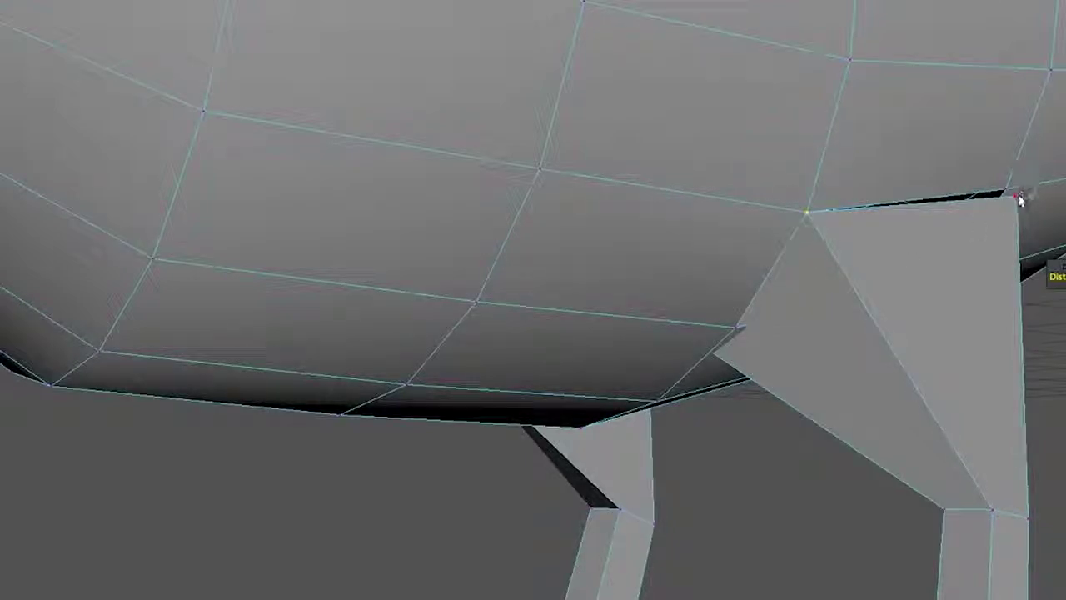
left_click(1008, 196)
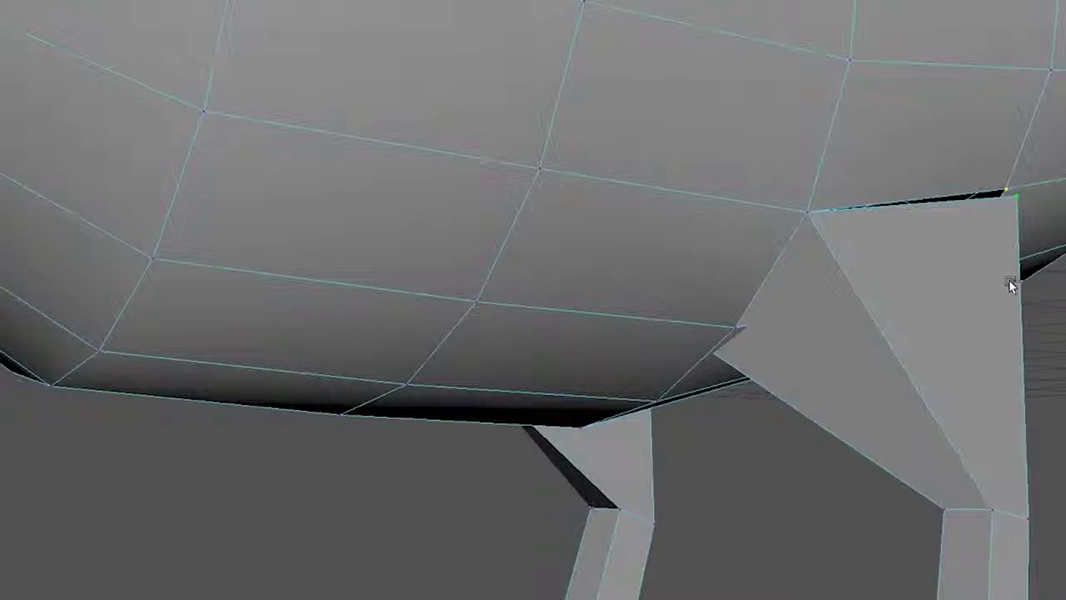
Step: Move the second leg's loose inner corner vertex close to the matching body vertex, using wireframe display to pick it
left_click_drag(919, 442, 1007, 402, "alt")
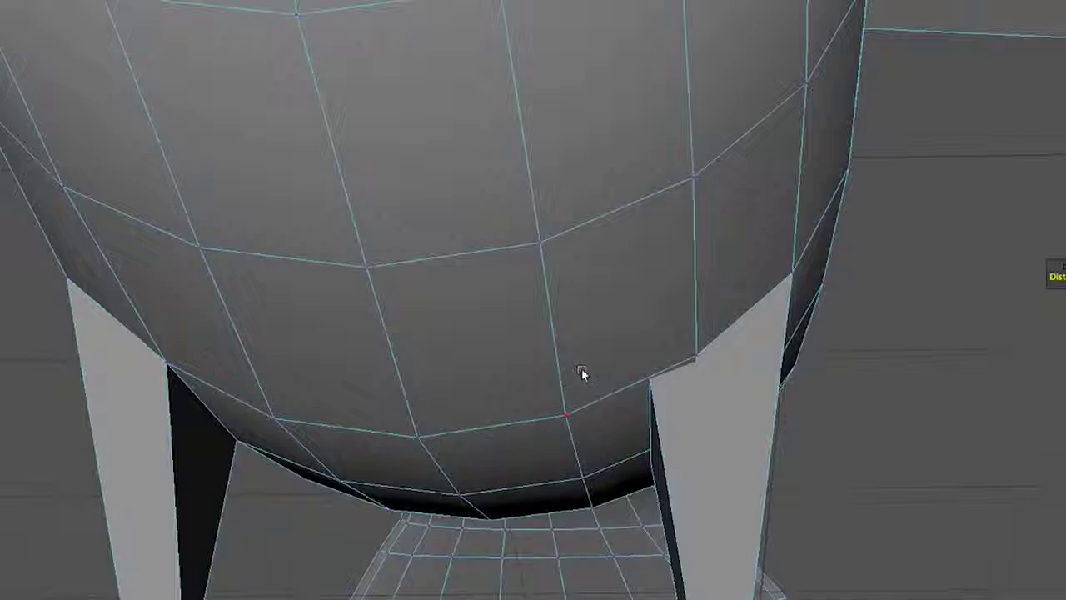
key("4")
left_click(649, 377)
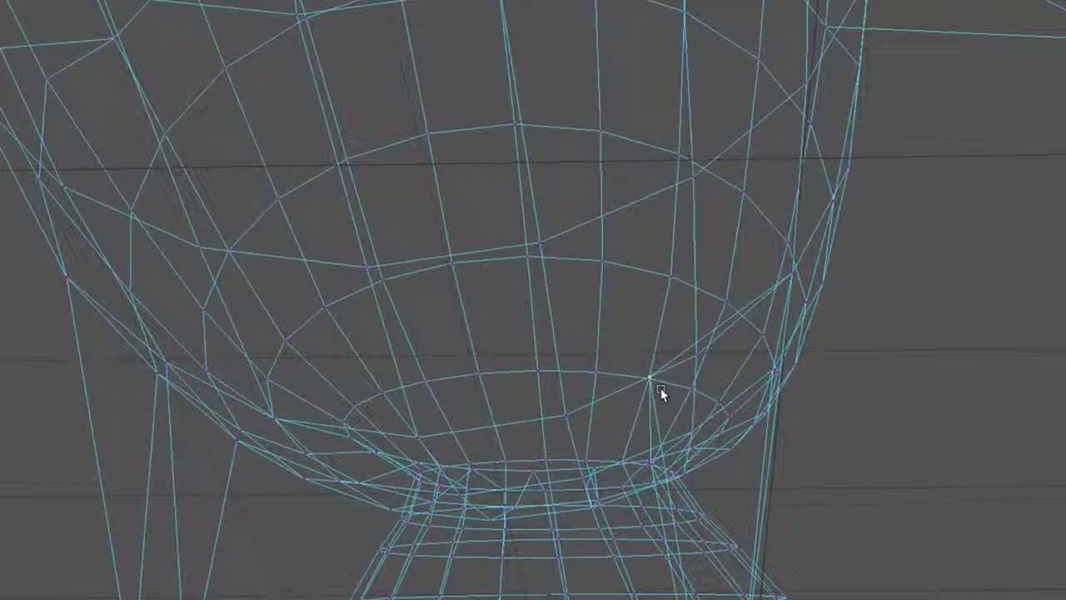
left_click_drag(655, 401, 638, 416, "alt")
key("w")
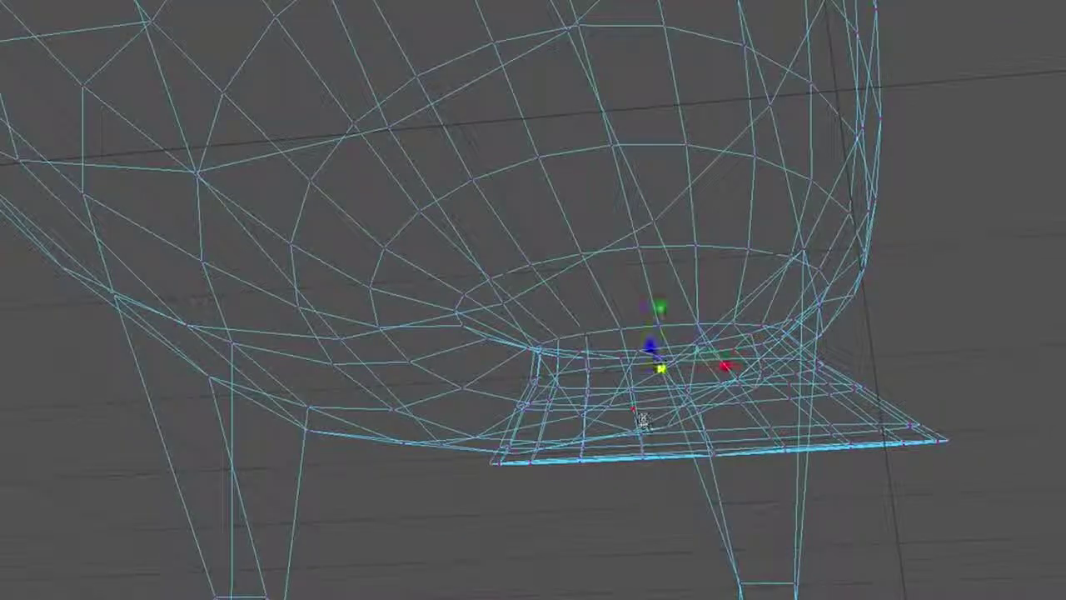
key("r")
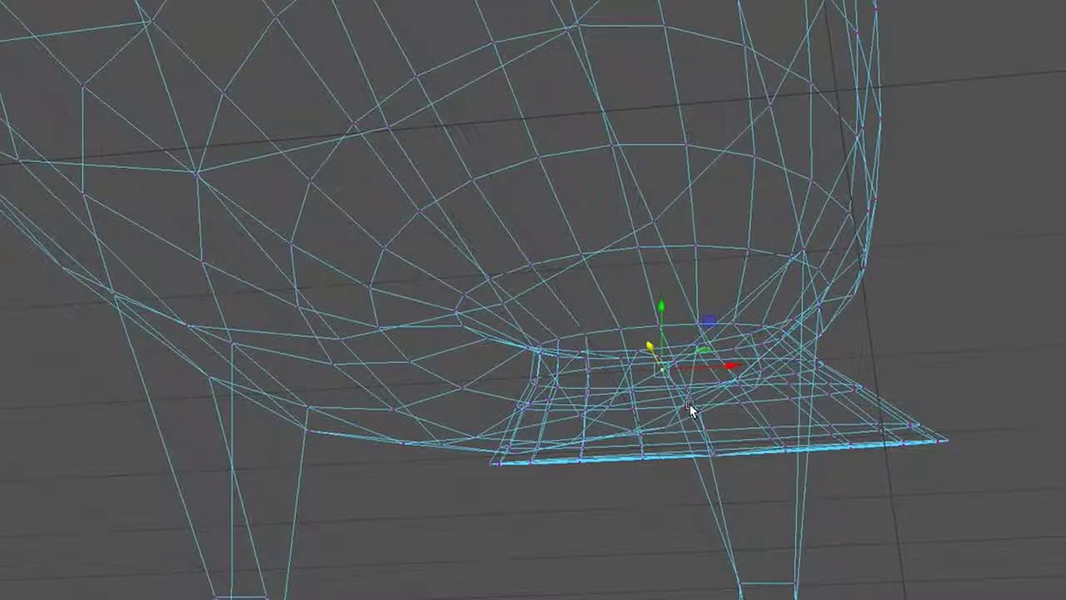
key("5")
left_click_drag(741, 364, 788, 360)
left_click_drag(712, 298, 714, 283)
Step: Select the second leg's inner corner vertex together with the adjacent body vertex and merge them
left_click(725, 397)
left_click(715, 356)
left_click(706, 348, "shift")
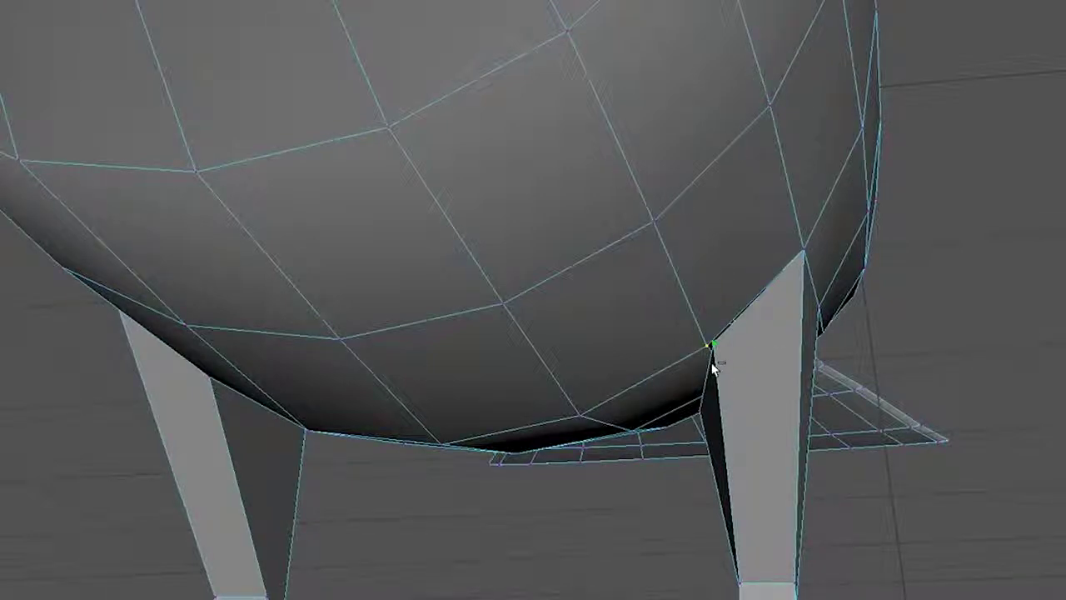
key("g")
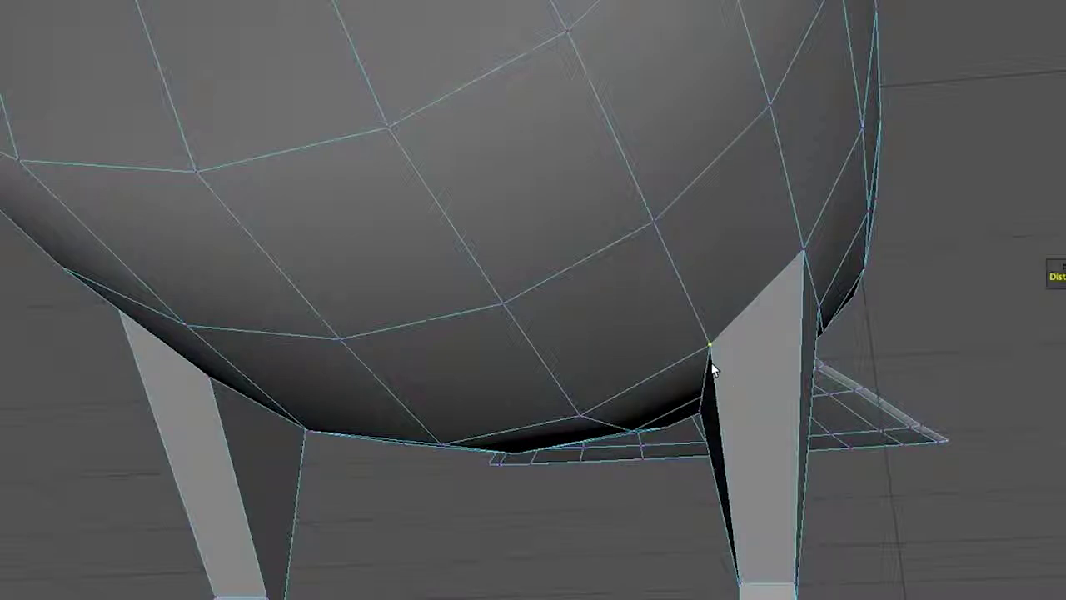
Step: Move the second leg's last protruding corner vertex onto the nearby body vertex and merge the pair
left_click_drag(769, 414, 916, 354, "alt")
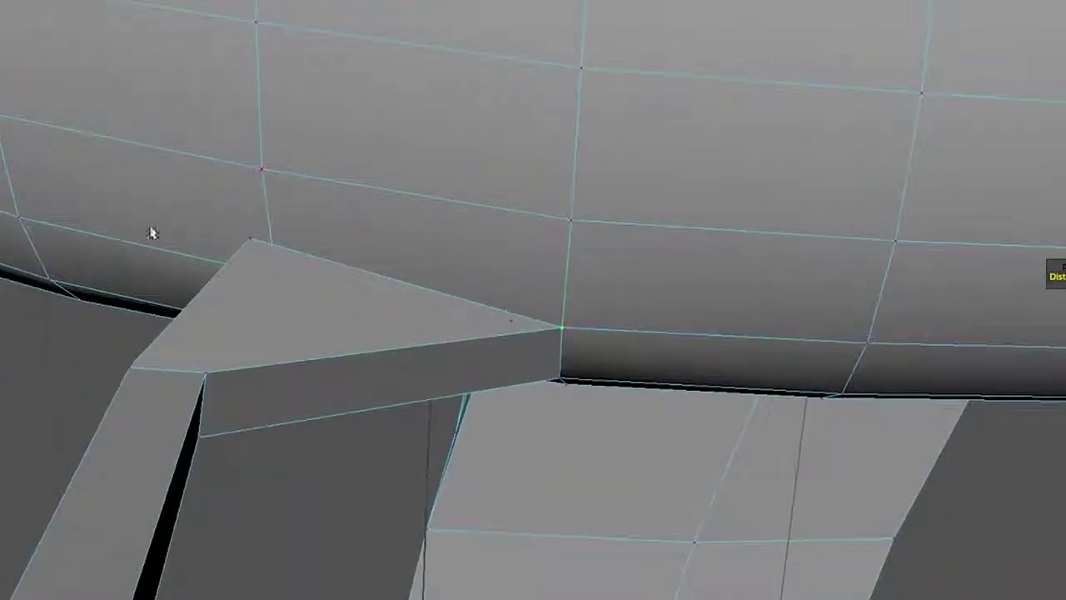
left_click(249, 239)
key("w")
left_click_drag(303, 239, 366, 276)
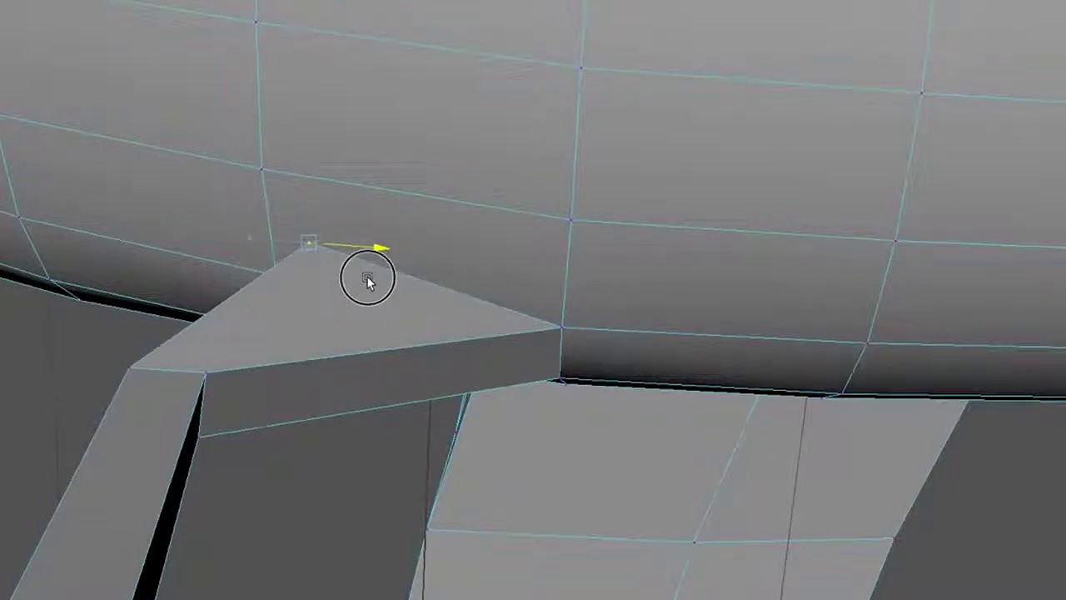
middle_click_drag(309, 305, 307, 349)
left_click_drag(374, 288, 346, 291)
left_click_drag(281, 352, 280, 344)
middle_click_drag(280, 342, 281, 352)
key("q")
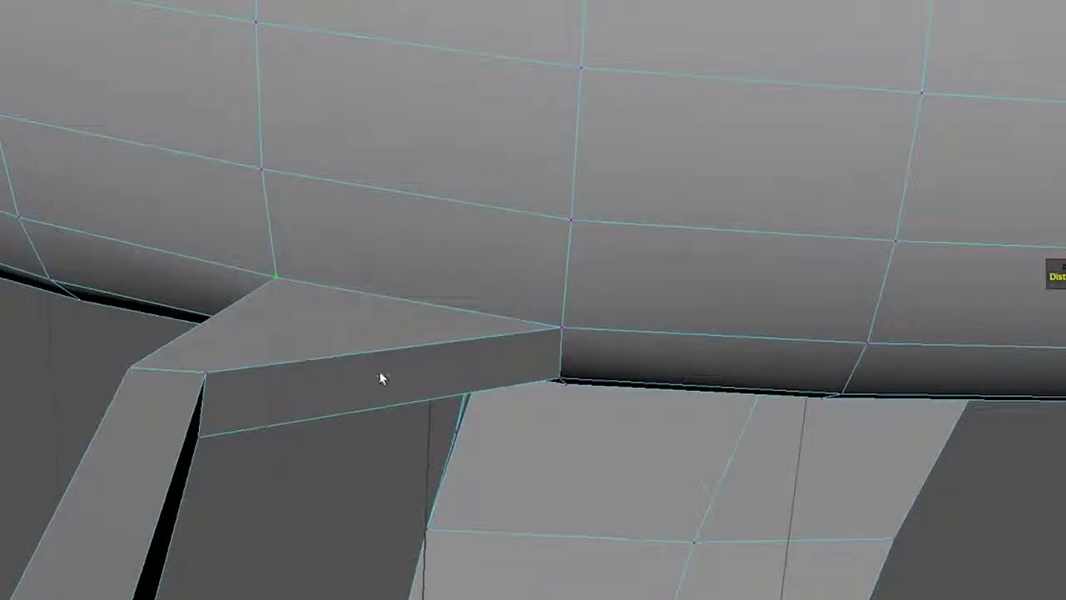
Step: Display the bird in smooth mesh preview and inspect how both legs blend into the body
mouse_move(345, 386)
left_mouse_down("alt")
mouse_move(386, 335)
mouse_move(441, 352)
mouse_move(478, 380)
mouse_move(397, 414)
mouse_move(88, 443)
left_mouse_up("alt")
scroll(395, 414, "down", 6)
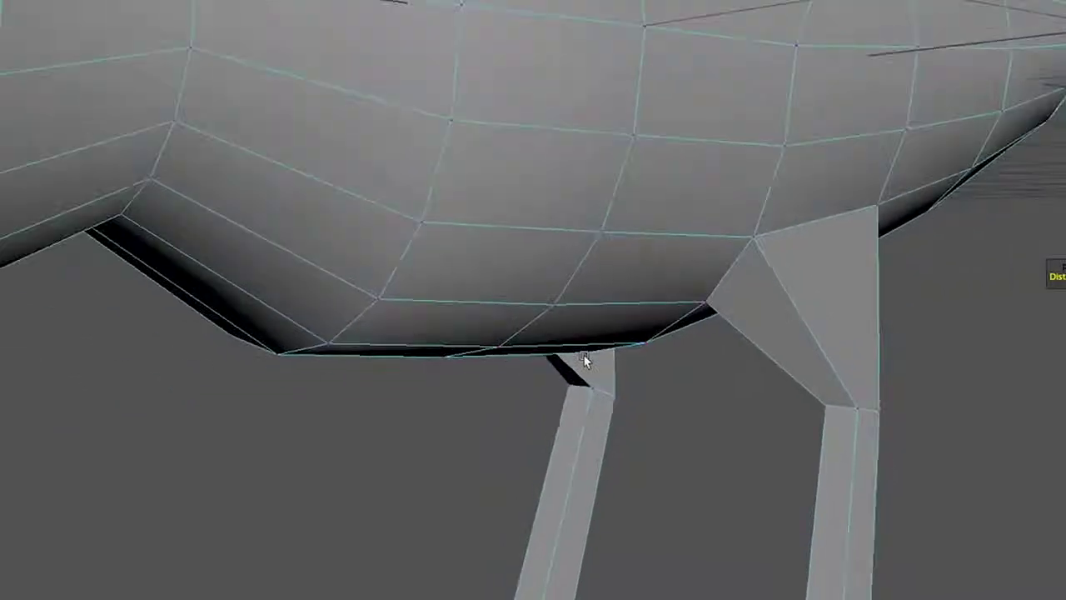
scroll(580, 358, "up", 3)
scroll(581, 358, "down", 5)
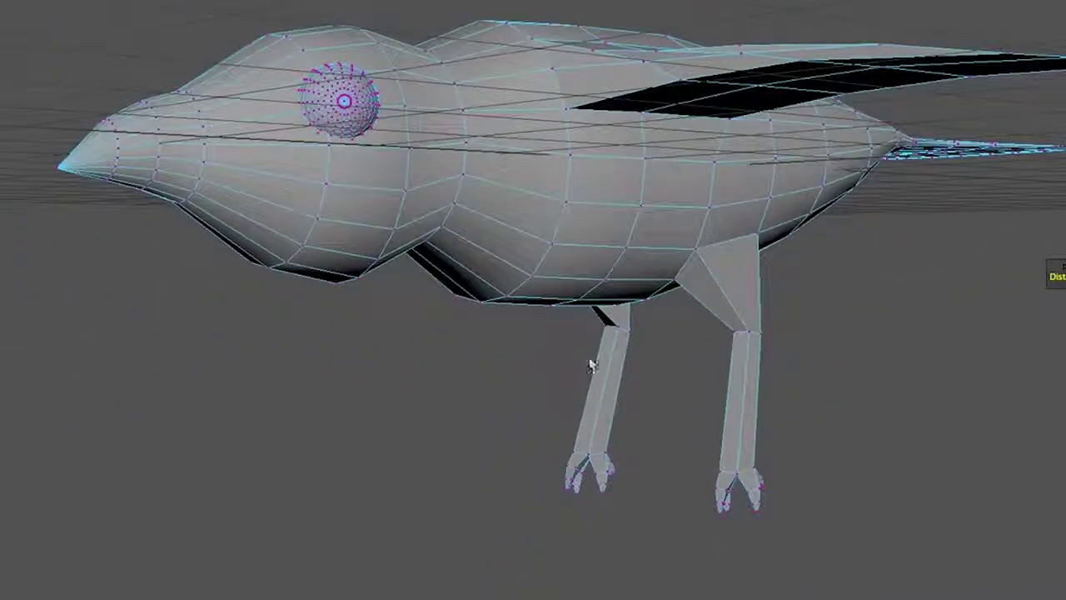
left_click_drag(692, 369, 638, 365, "alt")
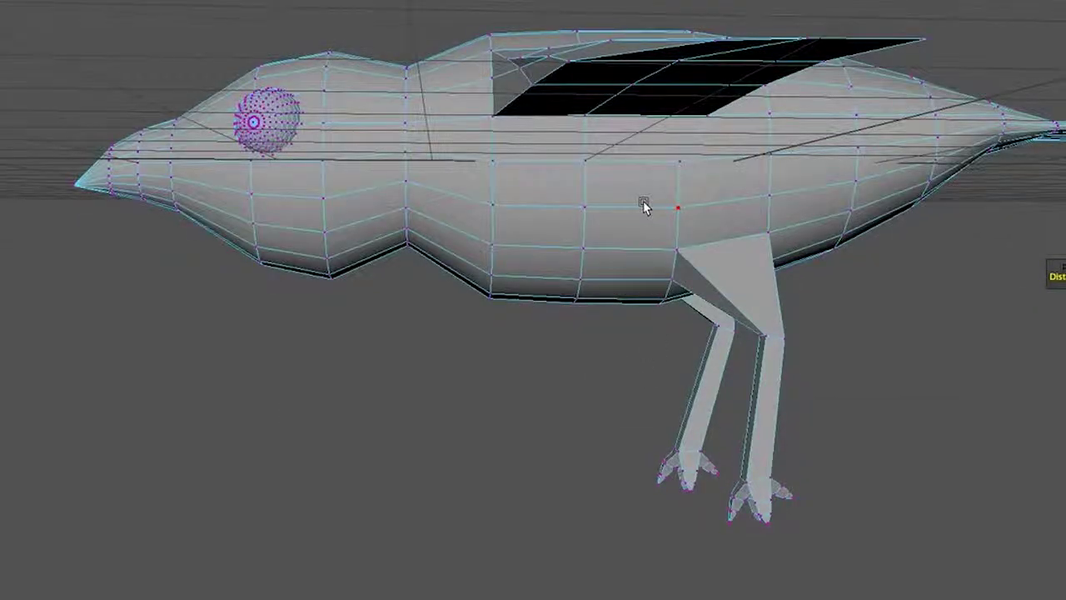
key("3")
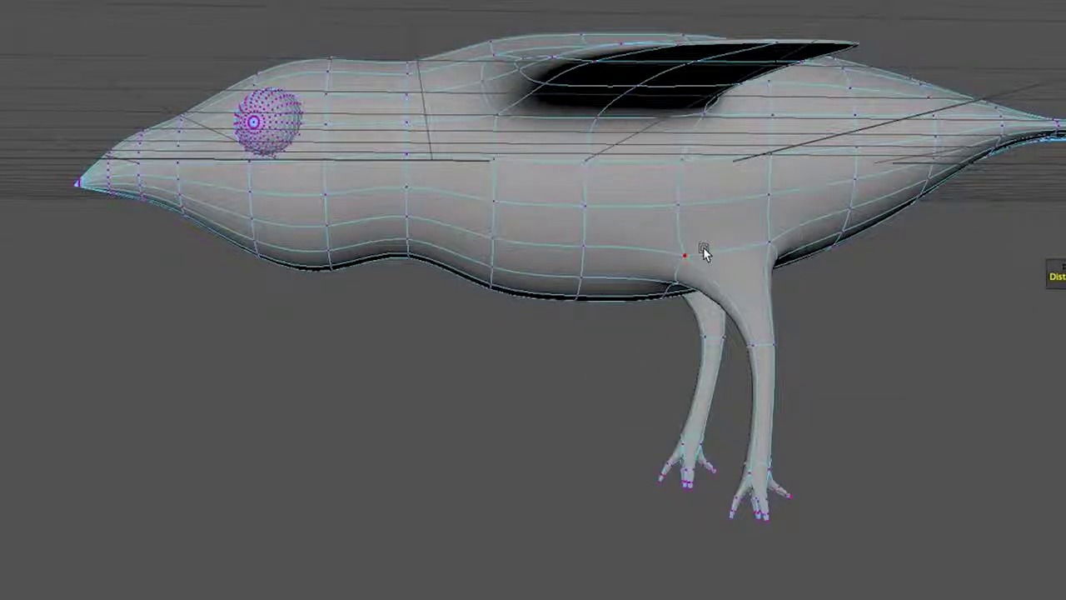
left_click_drag(611, 392, 673, 387, "alt")
scroll(656, 302, "down", 4)
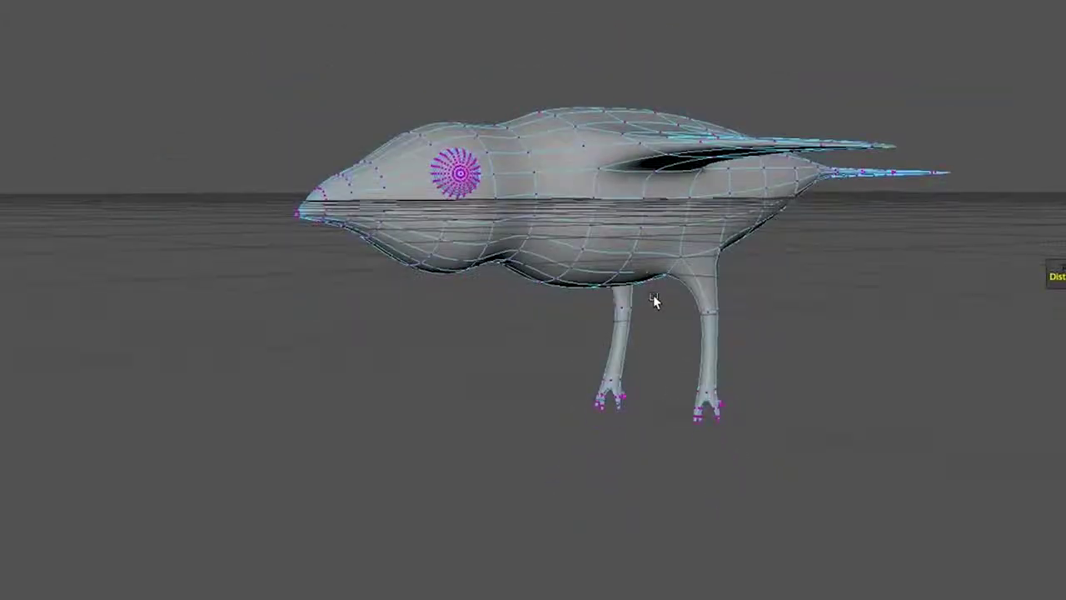
Step: Switch from vertex to object mode and raise the whole bird about 2.5 units along the Y axis
right_click_drag(657, 247, 714, 222)
left_click(721, 351)
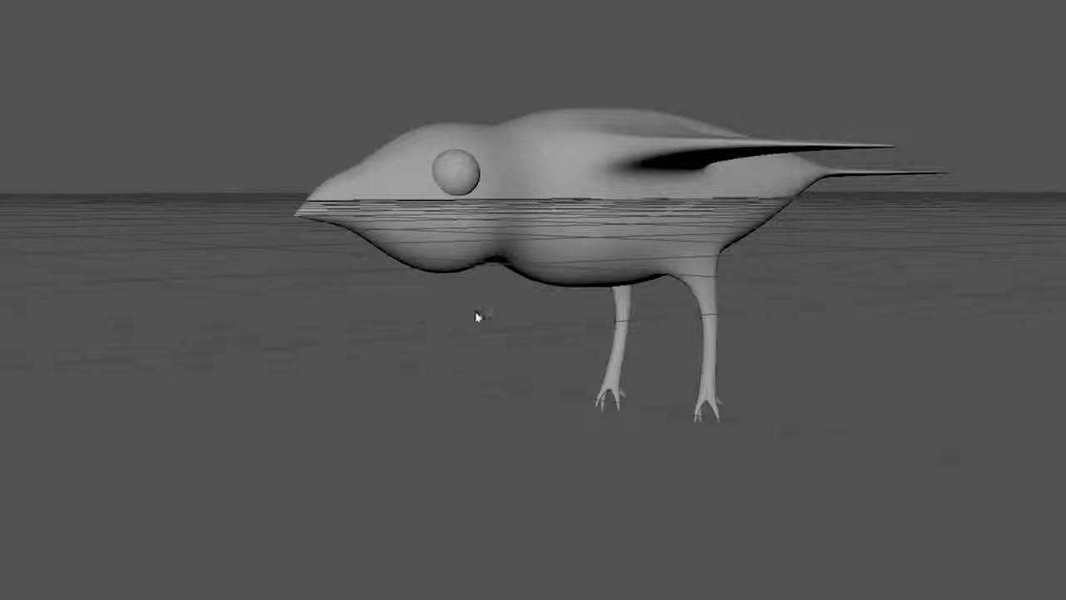
left_click(600, 241)
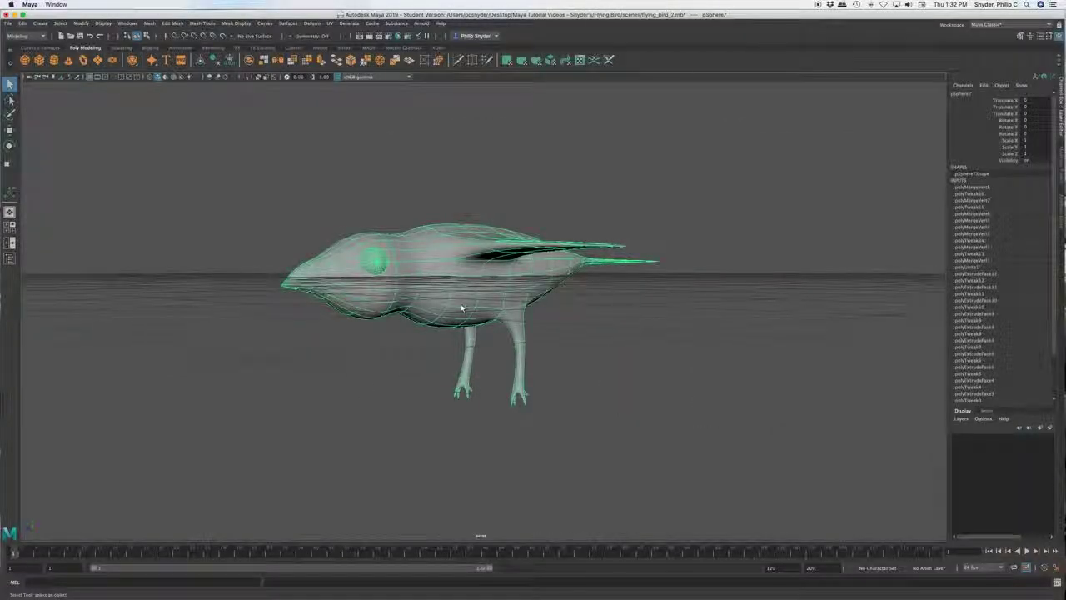
key("w")
left_click_drag(486, 281, 508, 179)
left_click_drag(522, 555, 484, 526, "alt")
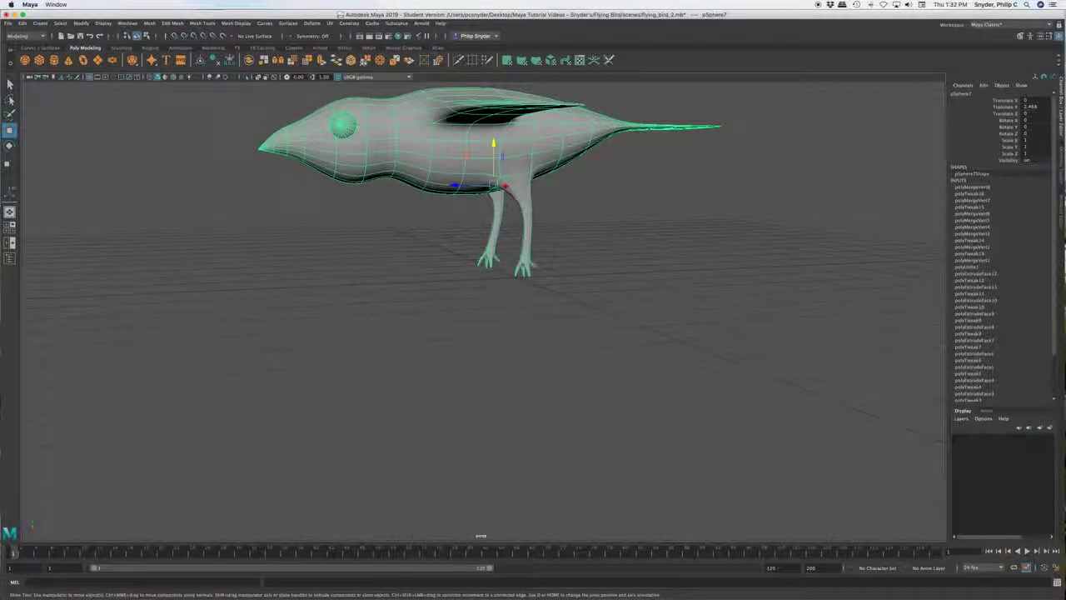
Step: Examine from the side, front and close up how the smoothed bird's legs and feet stand against the grid
left_click_drag(523, 150, 502, 148, "alt")
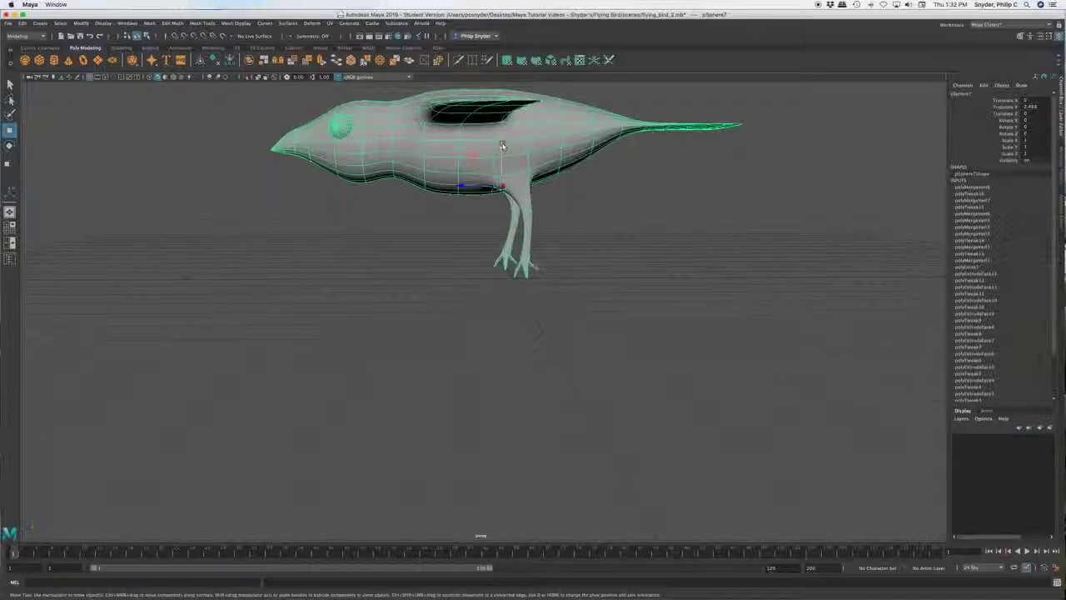
left_click_drag(500, 146, 473, 353, "alt")
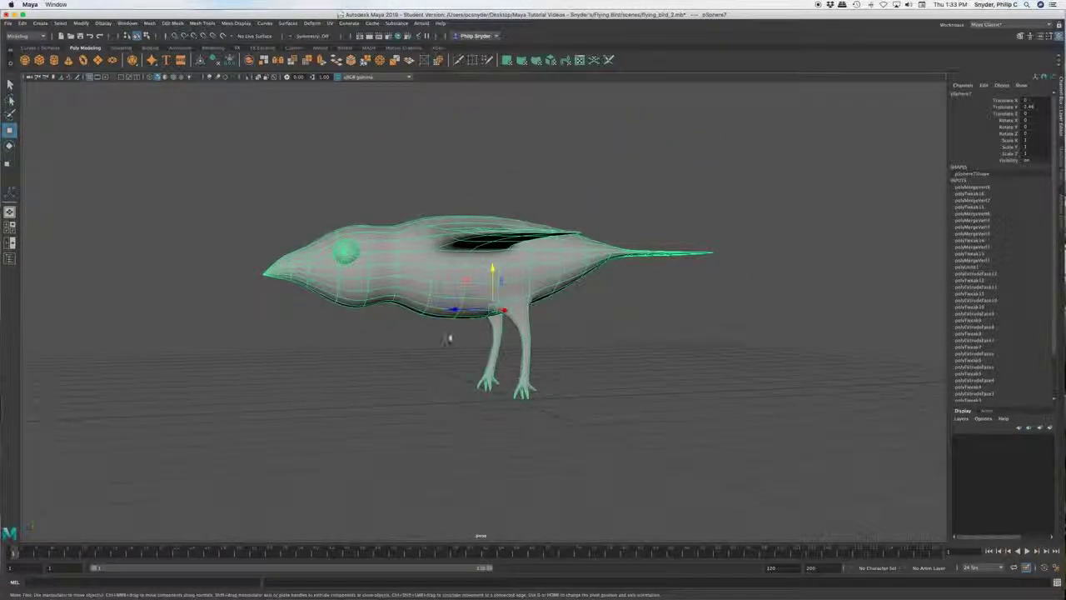
scroll(438, 354, "up", 3)
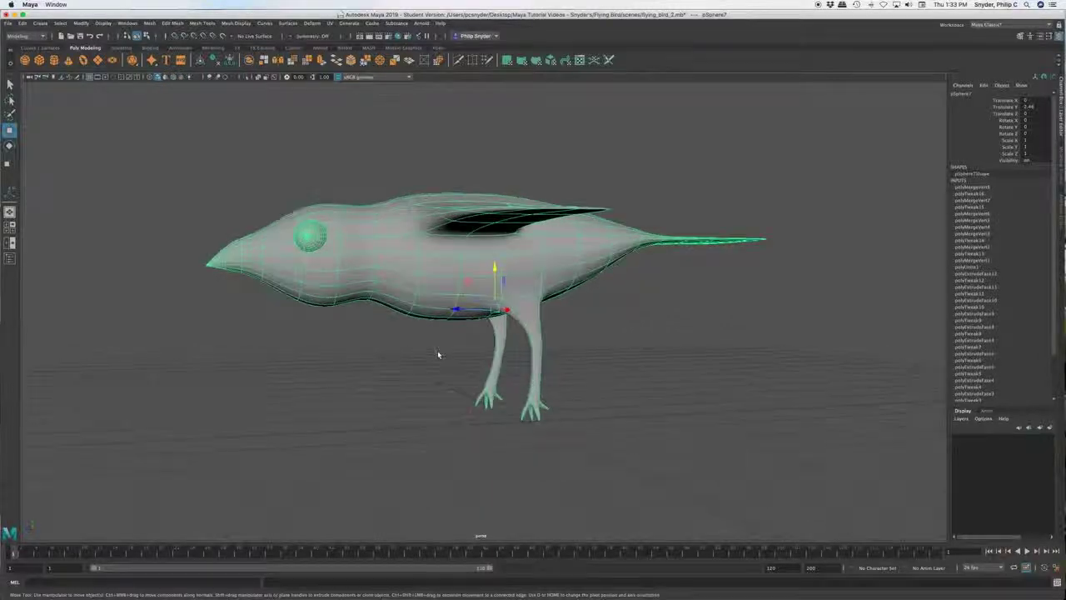
scroll(441, 352, "down", 2)
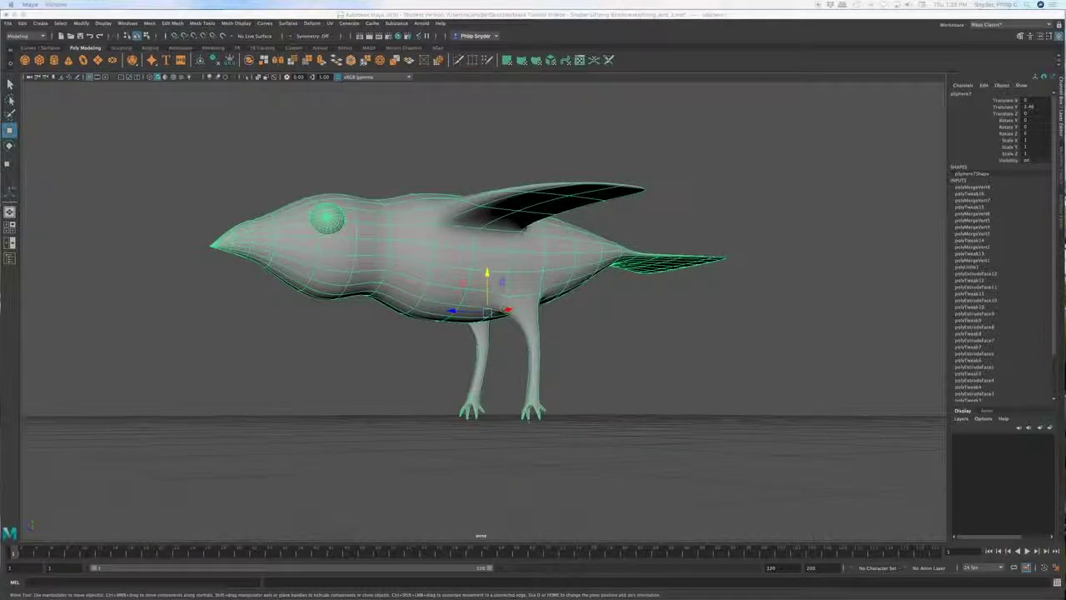
left_click(436, 436)
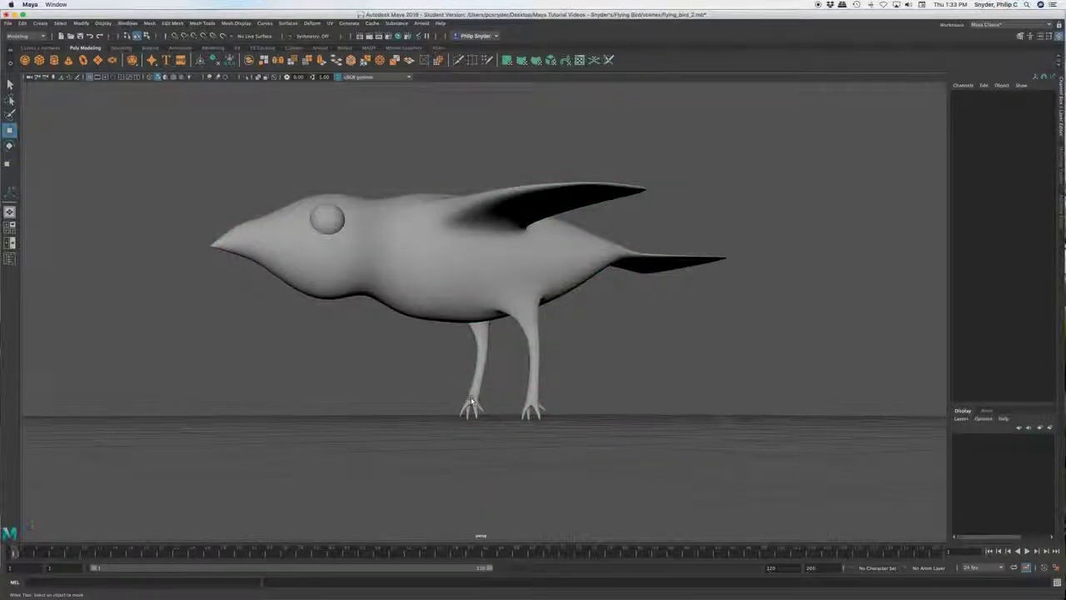
left_click(471, 403)
left_click_drag(505, 435, 547, 438, "alt")
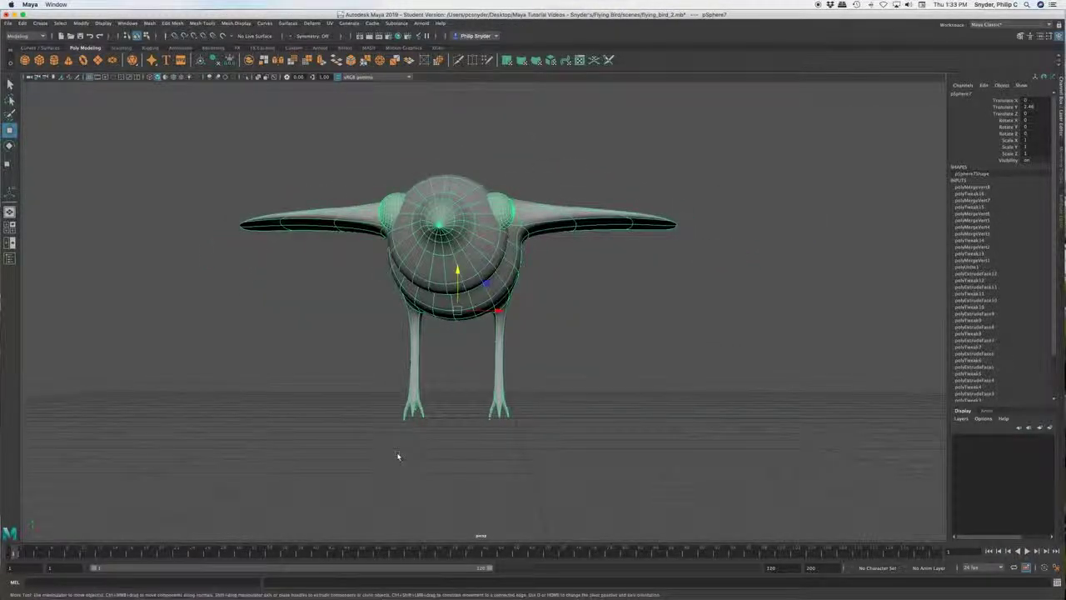
scroll(415, 430, "up", 5)
scroll(415, 431, "up", 2)
left_click_drag(425, 441, 423, 413, "alt")
middle_click_drag(423, 413, 463, 253, "alt")
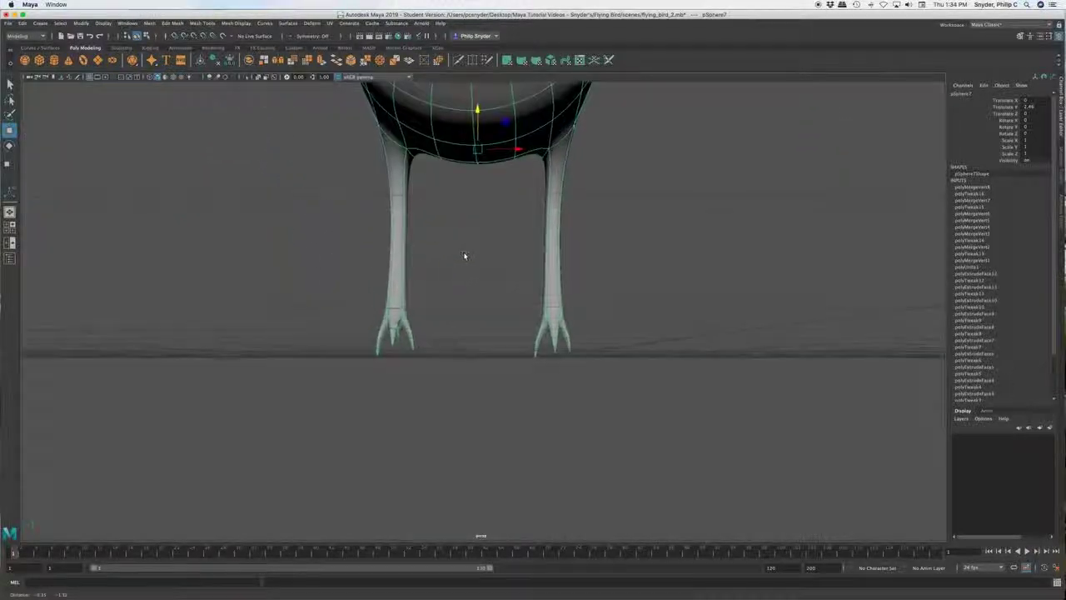
left_click_drag(444, 355, 348, 363, "alt")
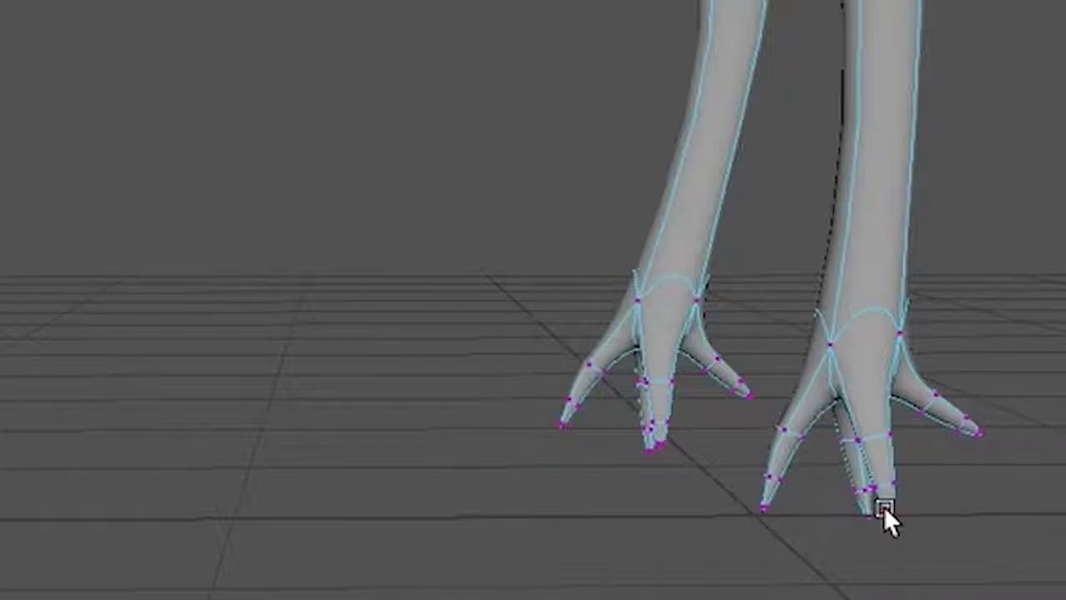
Step: Leave smooth mesh preview, select all vertices of one foot, and scale the foot taller along the vertical axis
key("1")
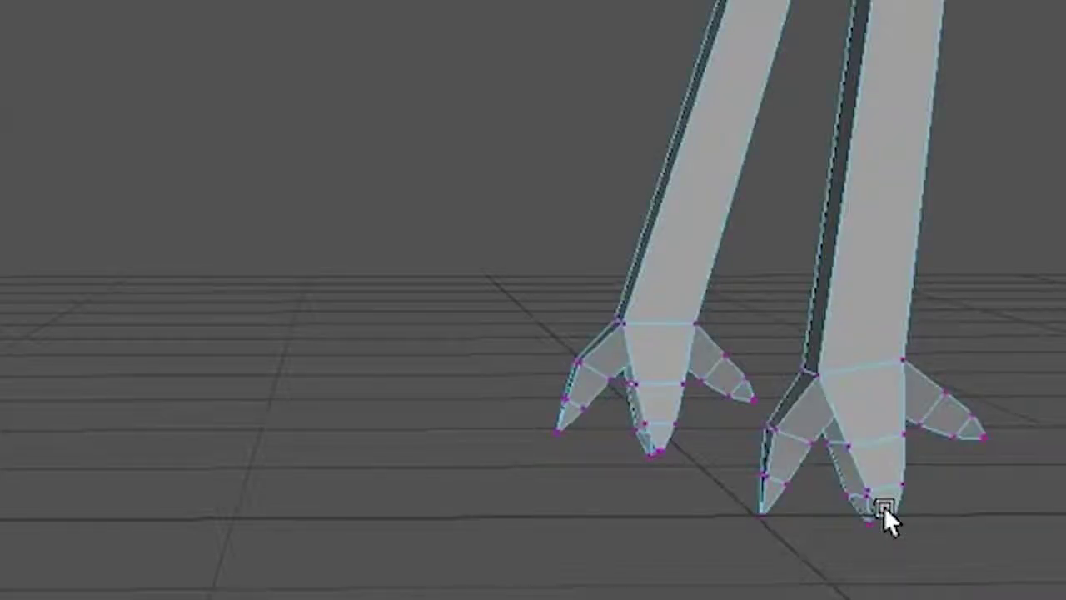
left_click(884, 509)
left_click_drag(708, 416, 883, 374, "alt")
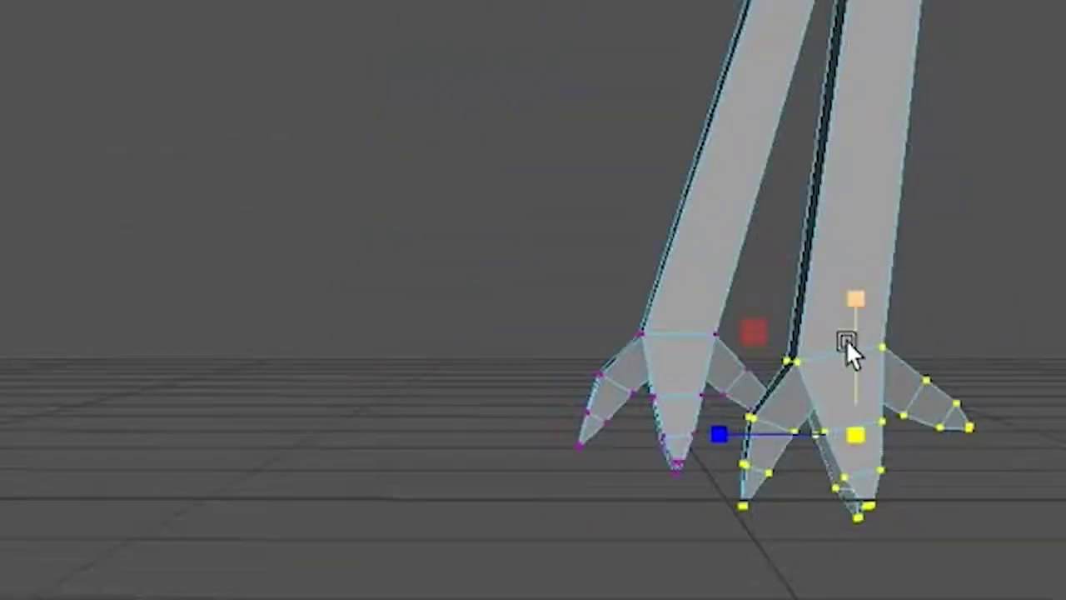
left_click_drag(853, 304, 854, 204)
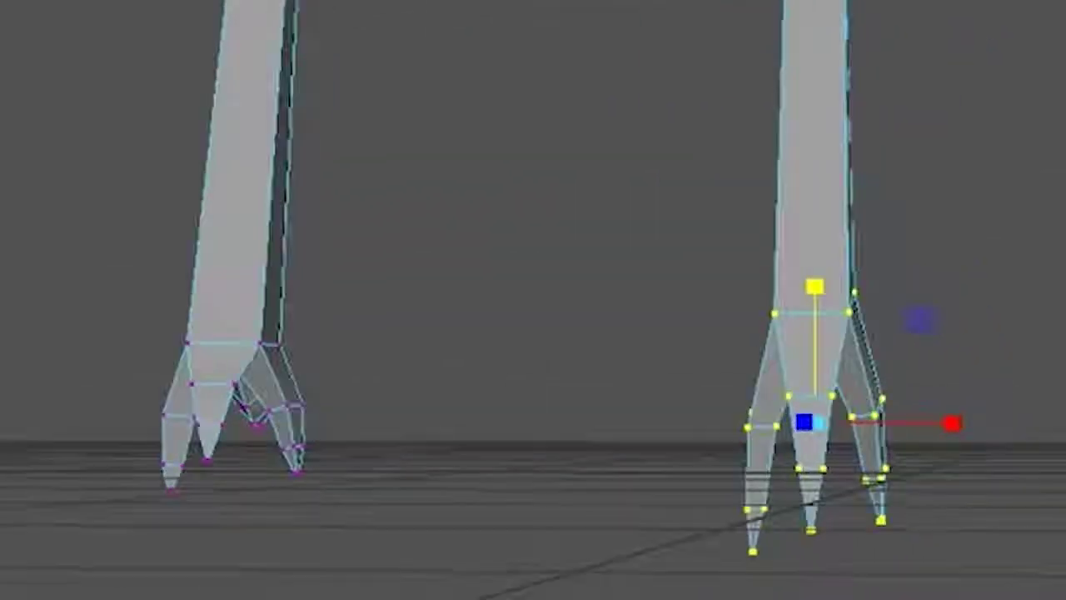
left_click_drag(633, 317, 691, 387, "alt")
Step: Select toe-tip vertices on the stretched foot and reposition them so the front toes reach about the same height
left_click(966, 578)
left_click_drag(906, 490, 814, 567)
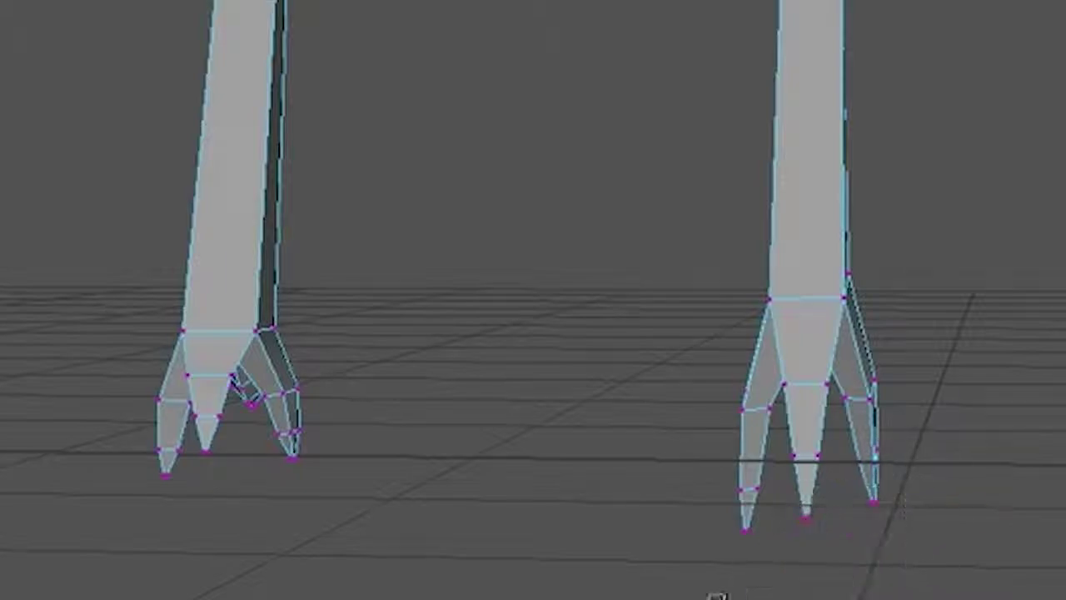
left_click_drag(845, 377, 779, 350)
left_click_drag(991, 598, 899, 598, "alt")
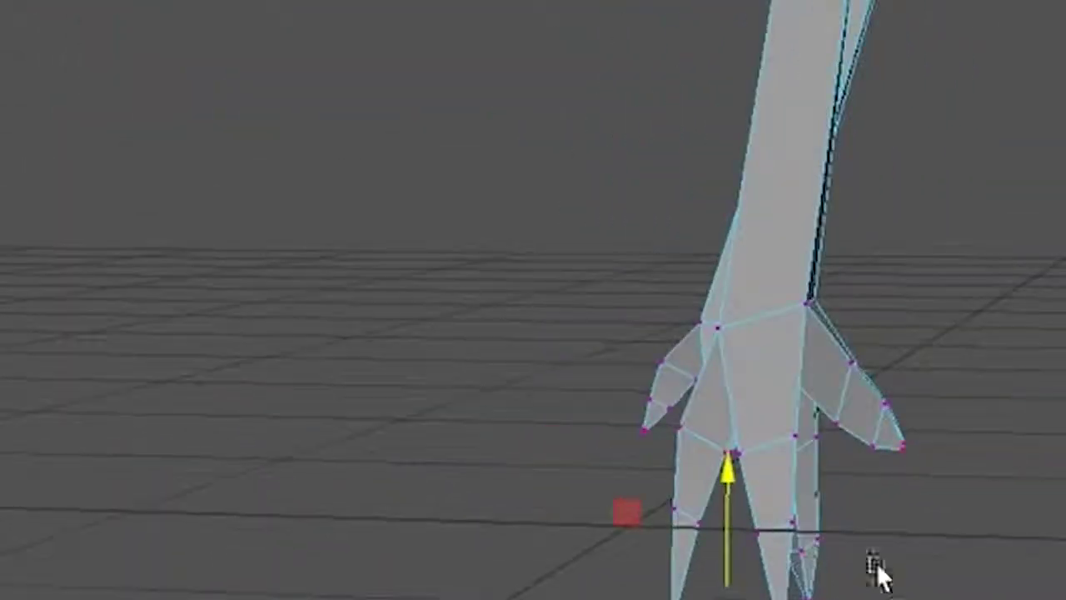
left_click(904, 446)
left_click_drag(904, 452, 1058, 483)
Step: Select all vertices of the other foot and scale it taller along the vertical axis to match the first foot
left_click_drag(0, 254, 362, 573)
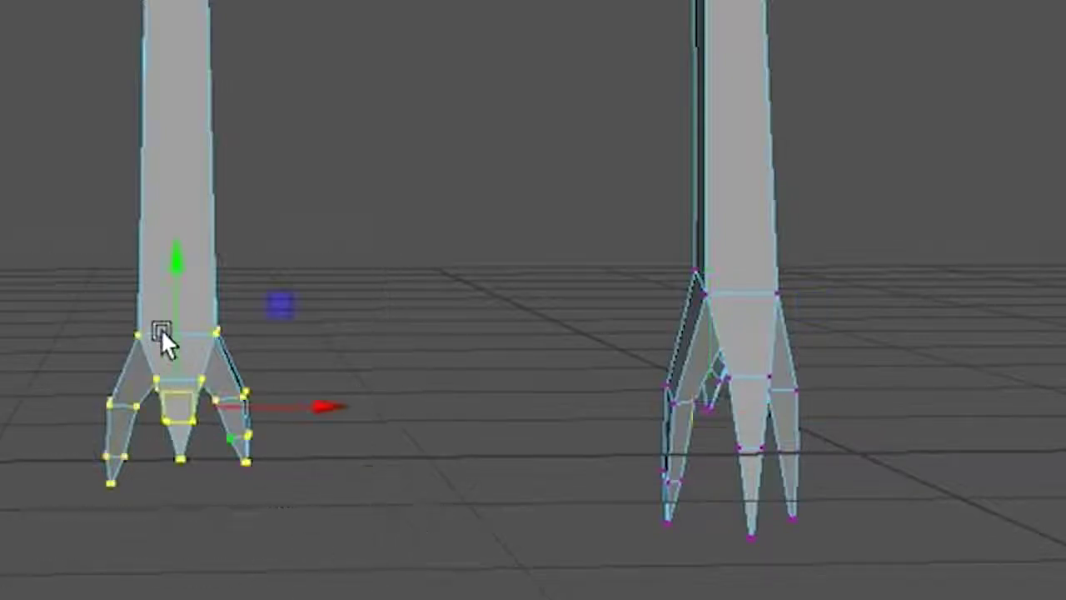
left_click(177, 335)
key("r")
left_click_drag(175, 271, 196, 193)
left_click_drag(533, 333, 520, 312, "alt")
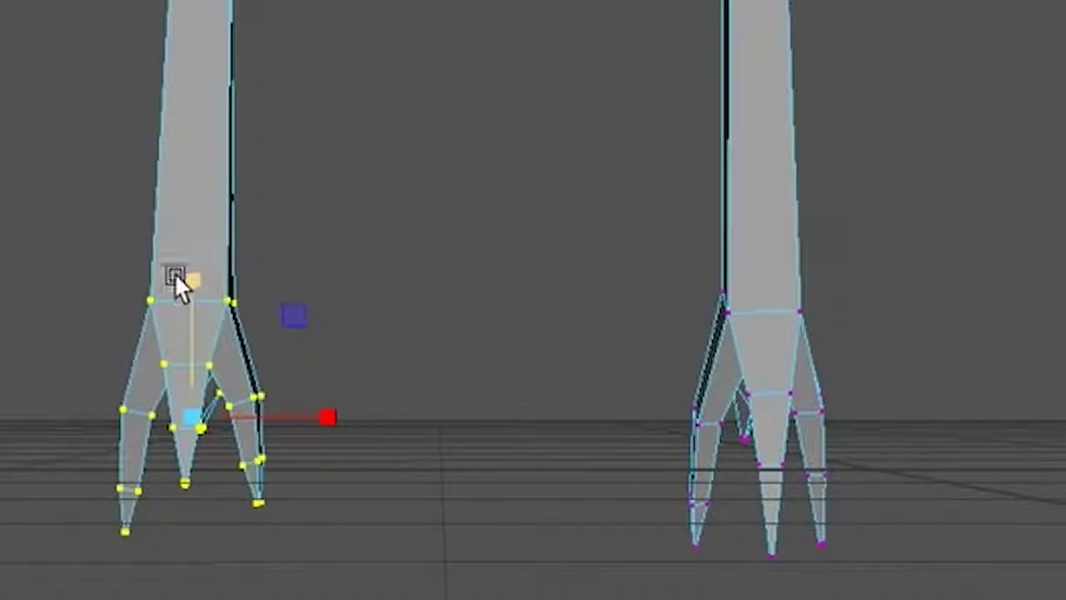
Step: Move the scaled second foot down until it sits level with the other foot
left_click_drag(186, 286, 318, 485, "alt")
mouse_move(305, 511)
left_mouse_down("alt")
mouse_move(307, 520)
mouse_move(308, 510)
left_mouse_up("alt")
scroll(306, 483, "down", 2)
right_click_drag(254, 295, 345, 349, "alt")
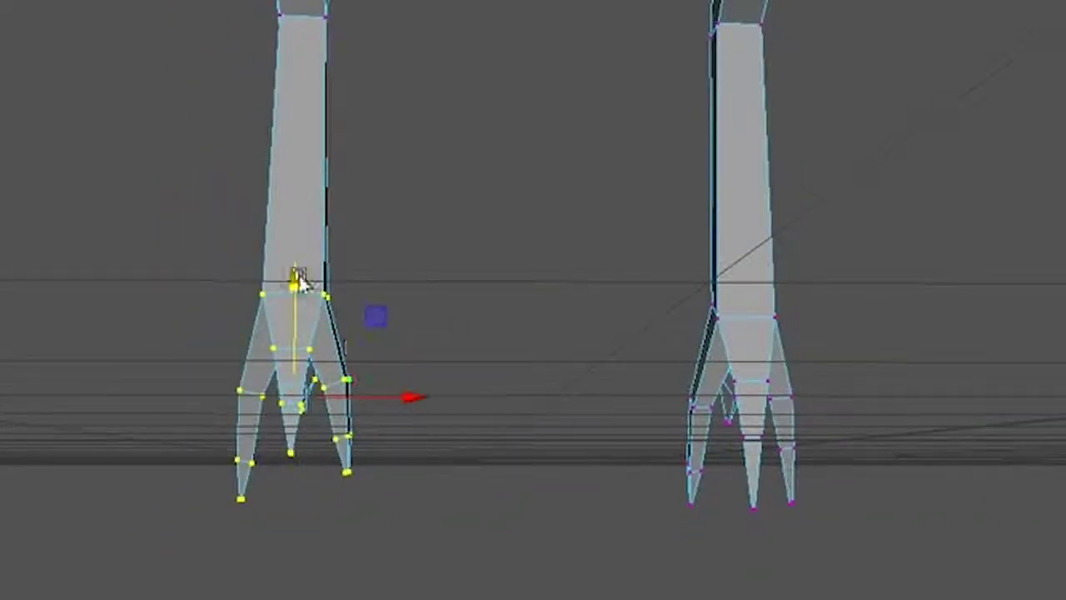
left_click_drag(283, 274, 290, 307)
Step: Select the middle and inner front toe tips of the second foot and lower them to the outer toe's level
left_click(397, 511)
left_click_drag(382, 508, 272, 483)
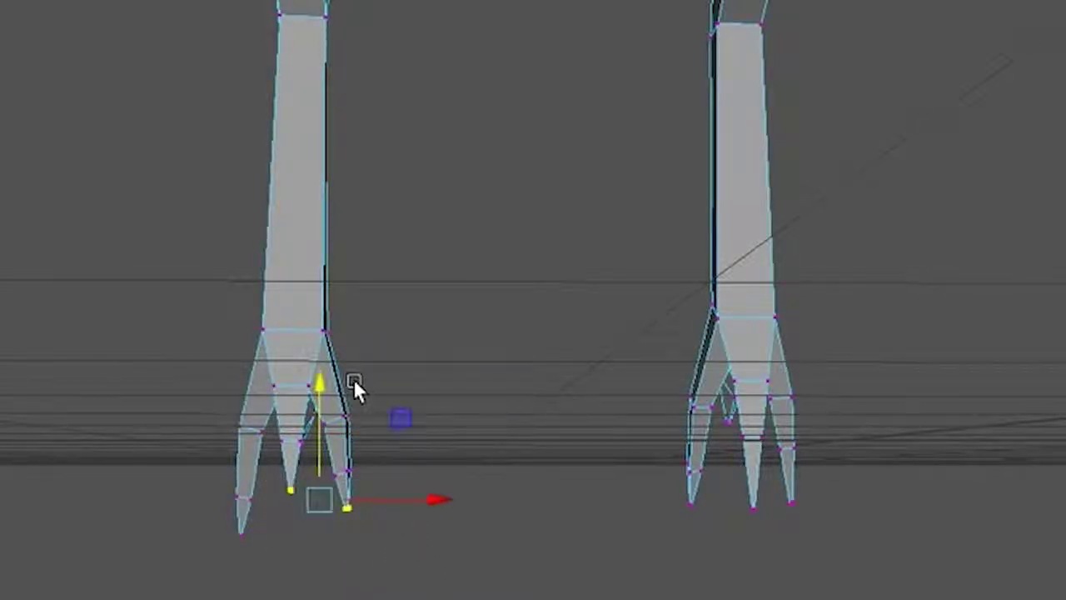
left_click_drag(320, 383, 333, 409)
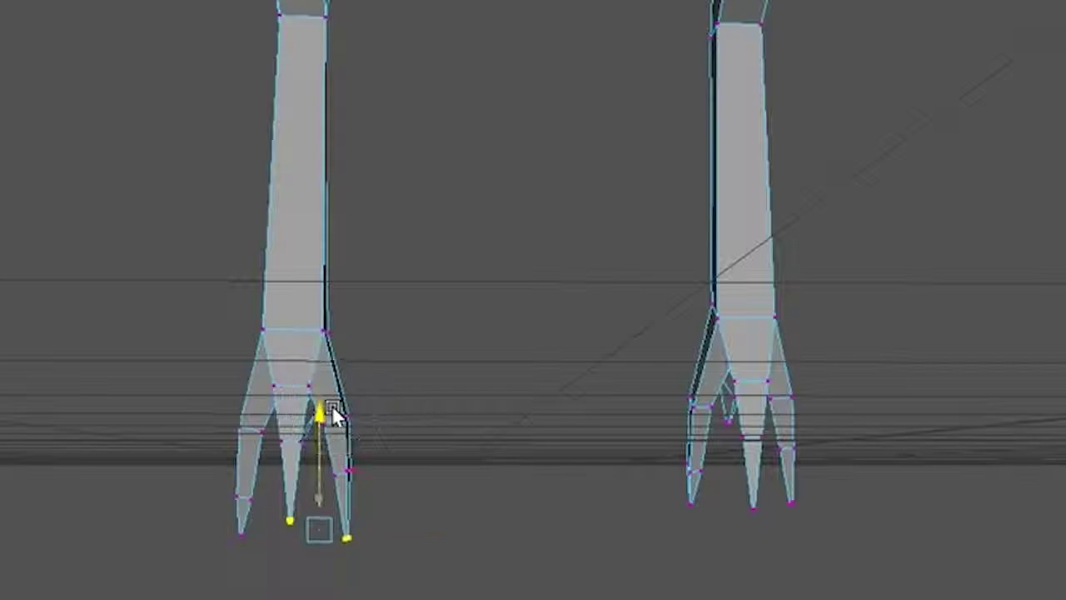
Step: Select only the middle front toe's tip on the second foot and lower it slightly further
left_click(501, 598)
left_click(315, 555)
left_click(315, 496)
left_click(267, 541)
left_click_drag(288, 406, 290, 423)
left_click(601, 597)
Step: Select the vertices of the foot that sits farther back and shift them forward in the side view
left_click_drag(742, 593, 666, 598, "alt")
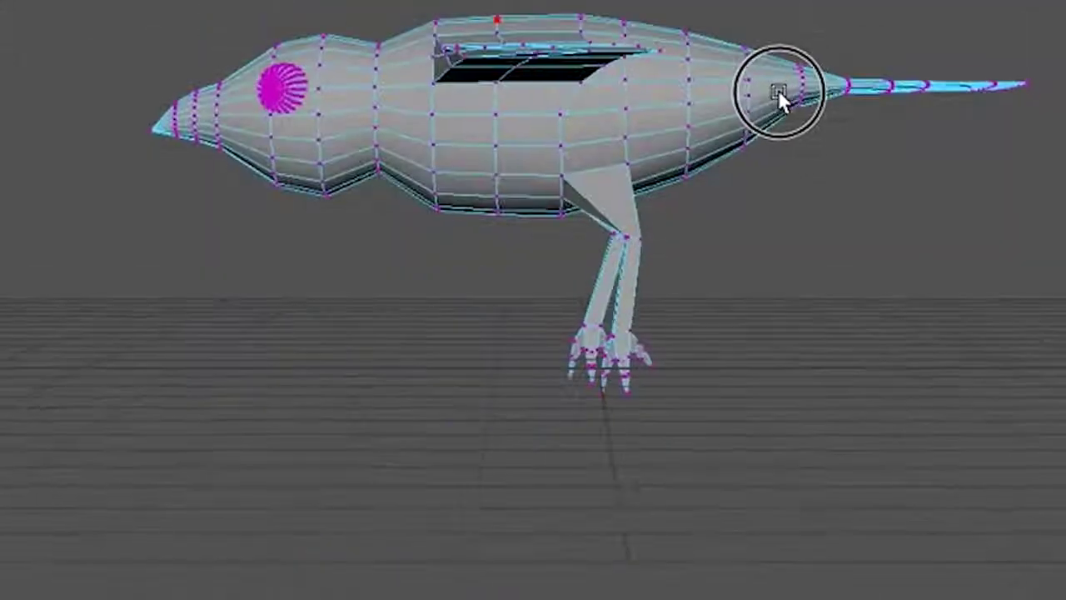
left_click_drag(777, 90, 848, 104, "alt")
left_click_drag(726, 302, 609, 403)
key("w")
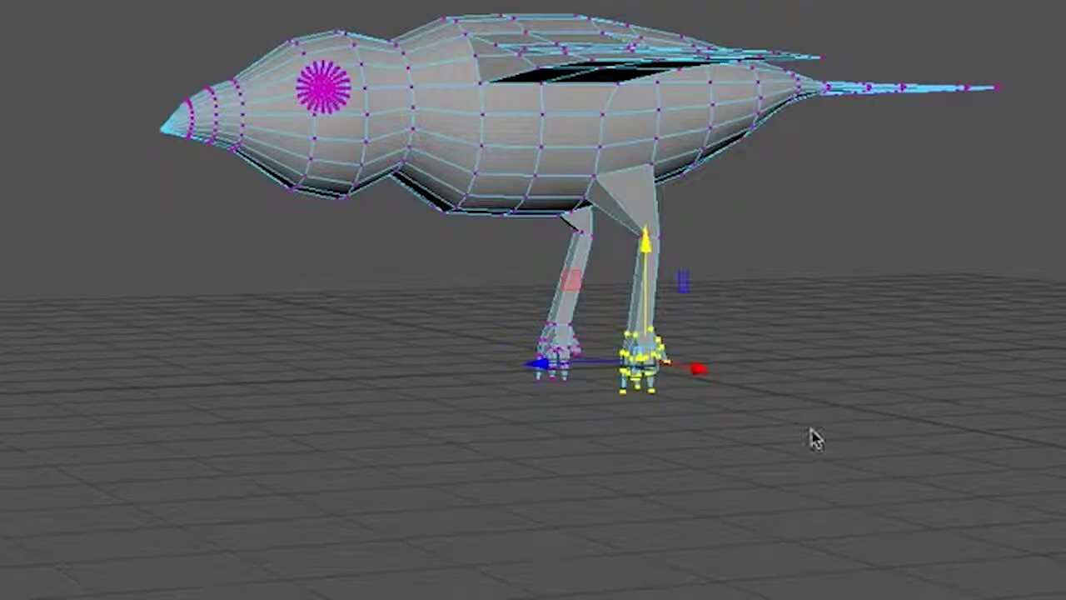
key("space")
key("space")
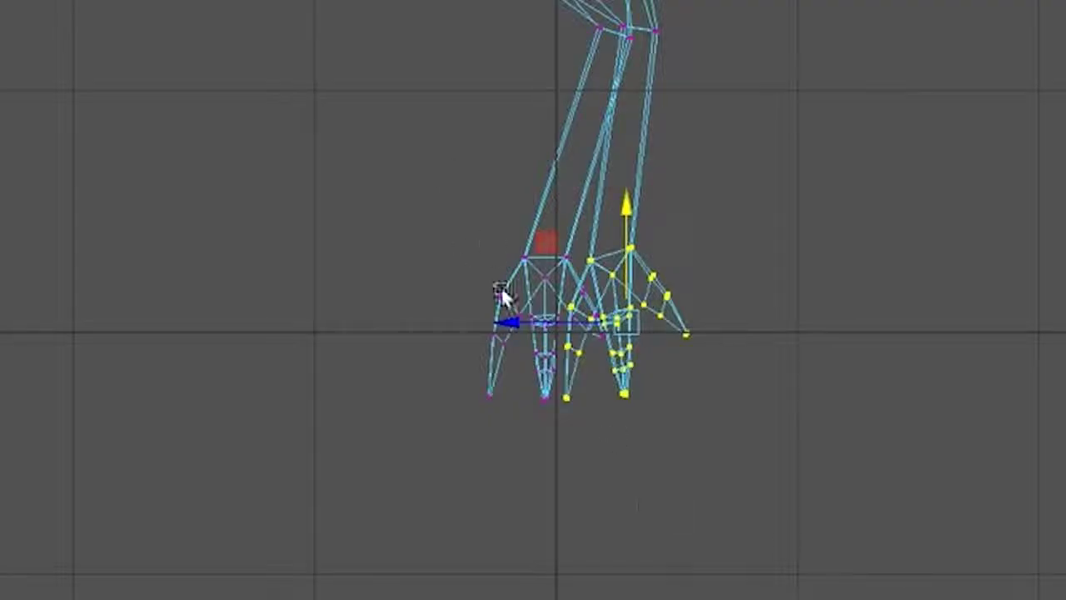
left_click_drag(507, 325, 462, 313)
Step: Add that leg's knee vertices to the selection, move the lower leg forward in line with the other leg, and return to the perspective view
scroll(604, 360, "up", 3)
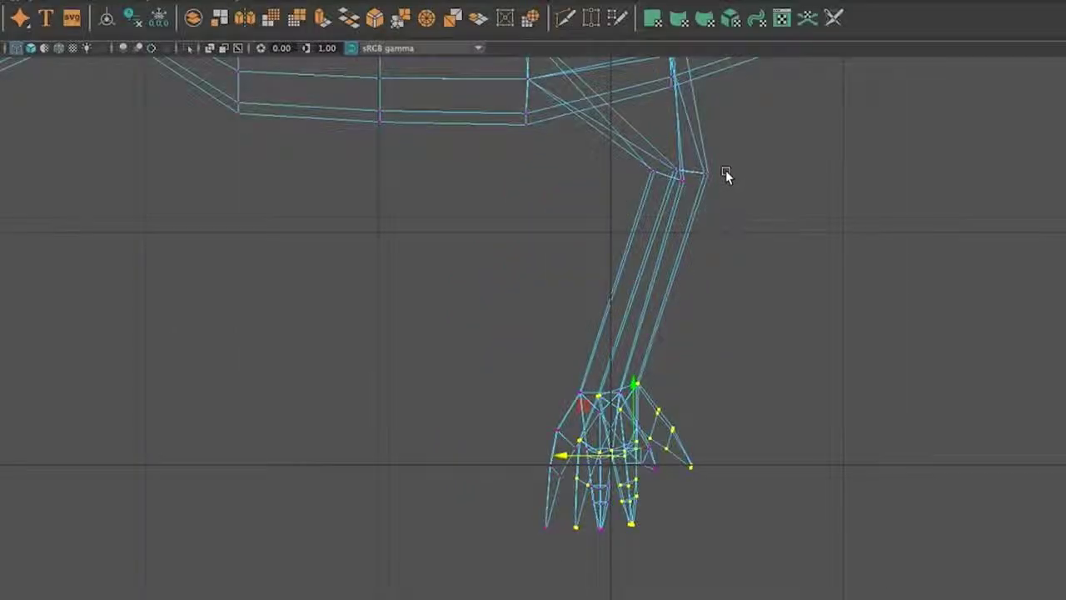
left_click_drag(656, 153, 734, 178)
left_click_drag(563, 350, 549, 352)
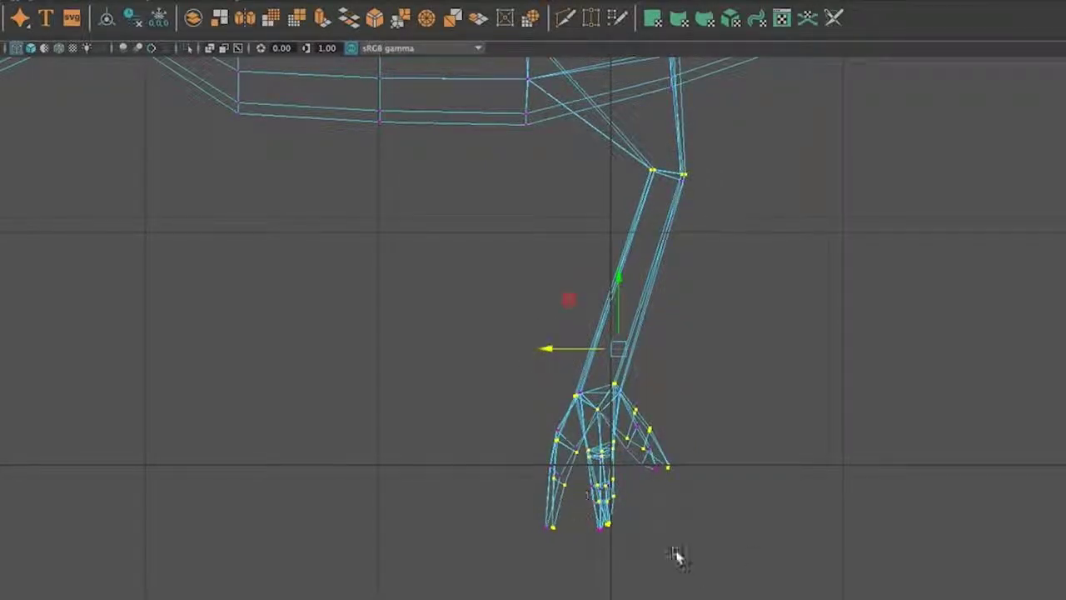
key("space")
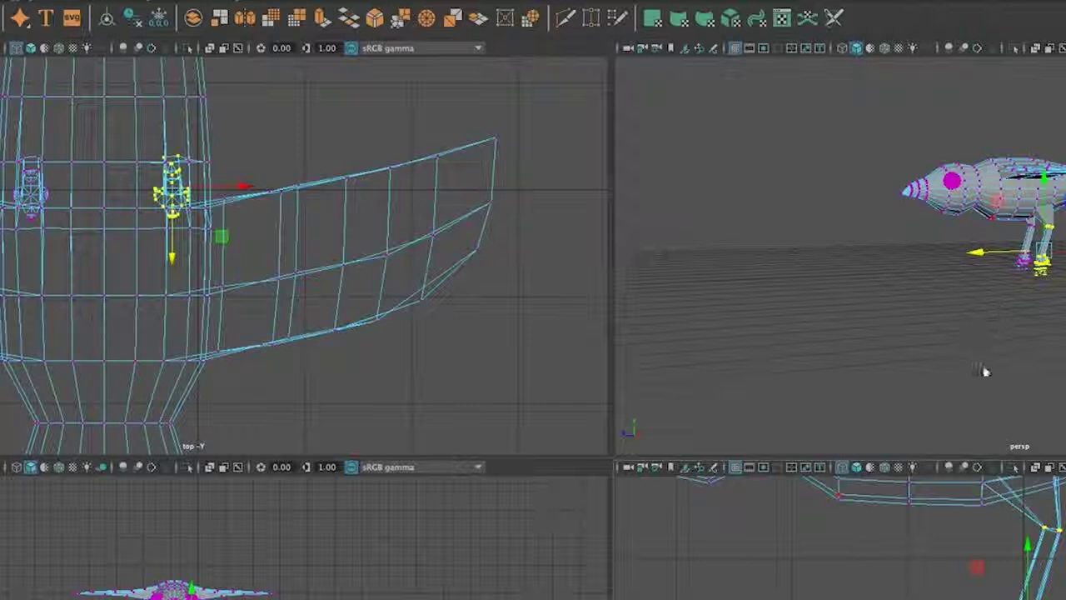
key("space")
key("space")
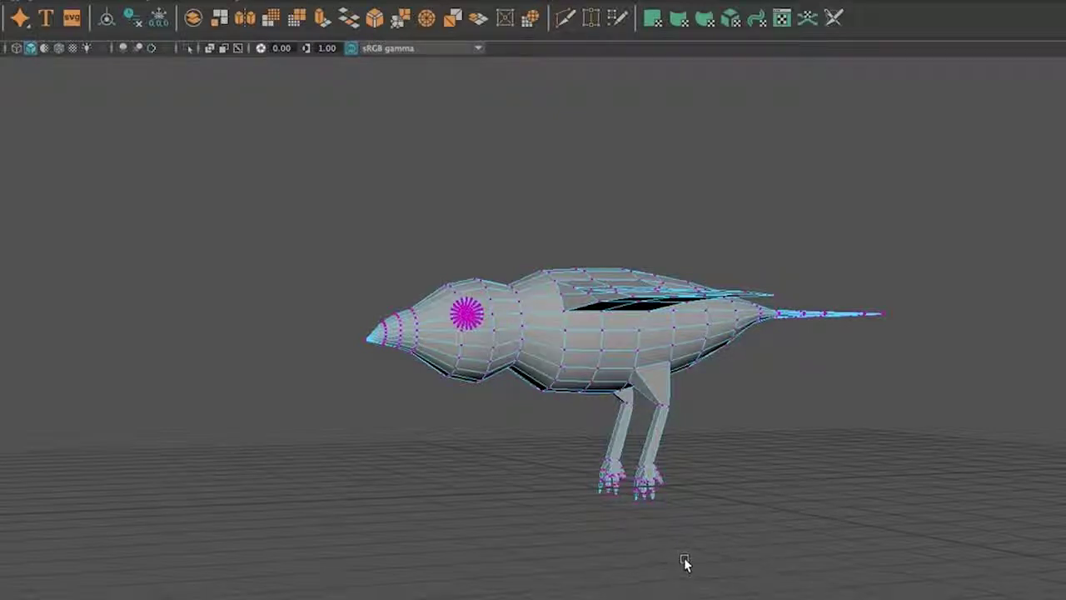
Step: Show the bird in the top view and switch from vertex to object mode
key("space")
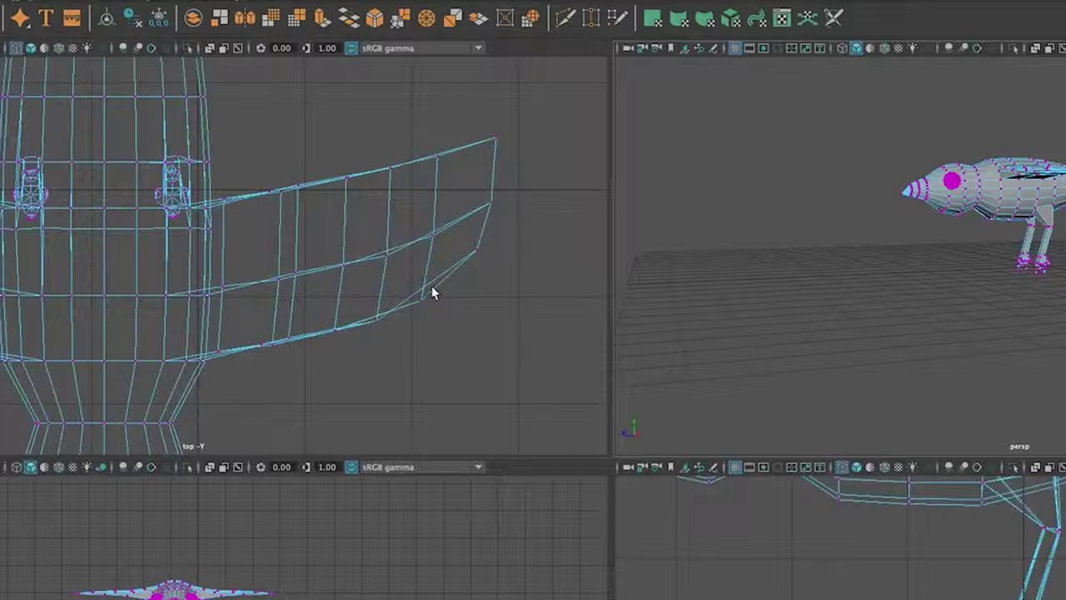
key("space")
scroll(646, 433, "down", 3)
scroll(647, 433, "down", 5)
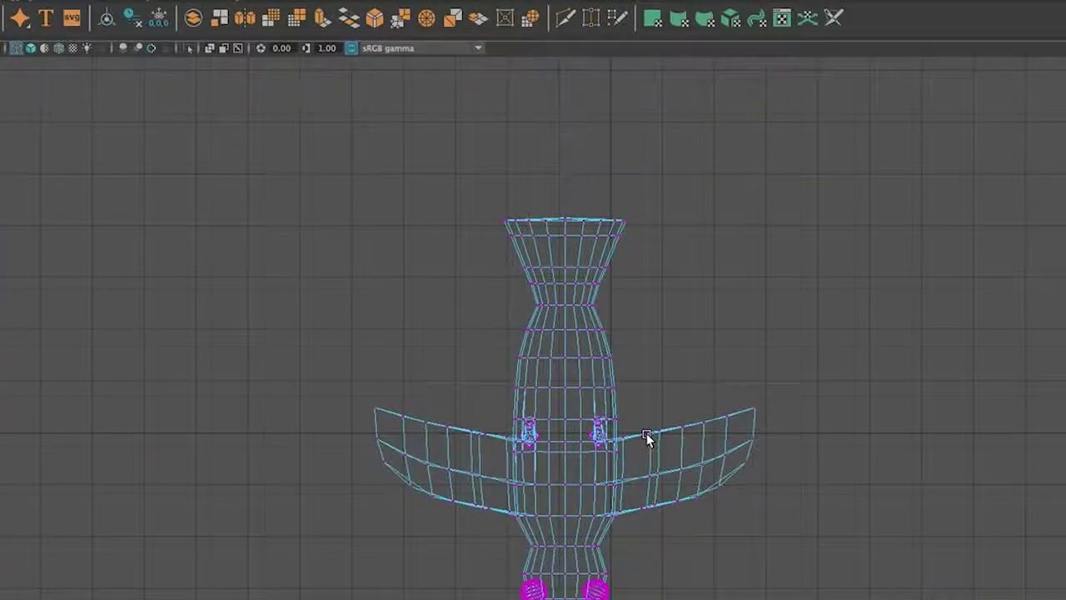
scroll(646, 433, "down", 1)
scroll(647, 433, "up", 2)
scroll(646, 433, "up", 1)
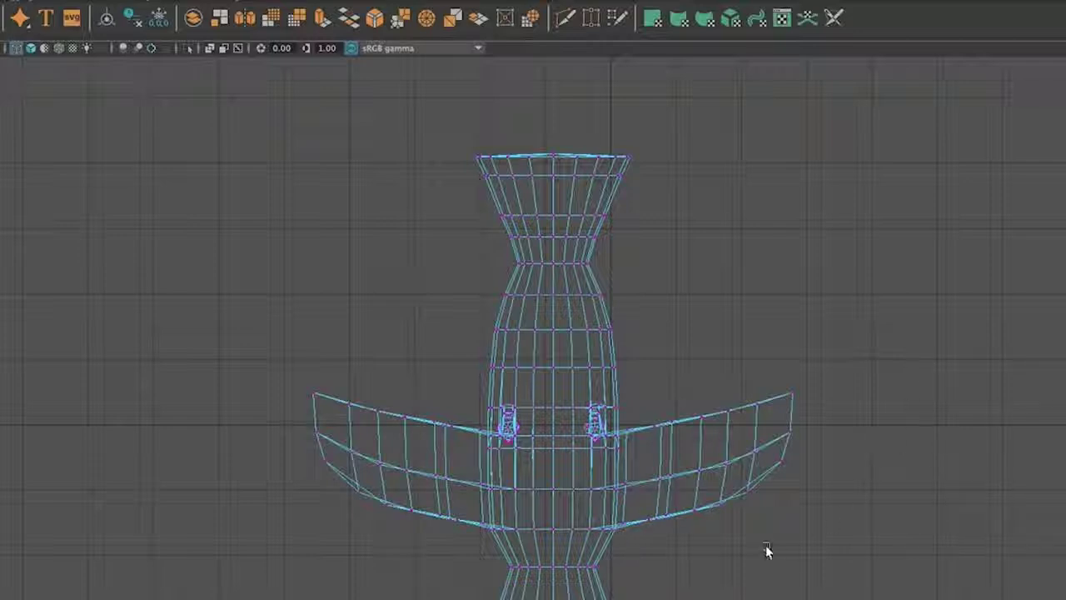
right_click_drag(546, 491, 631, 471)
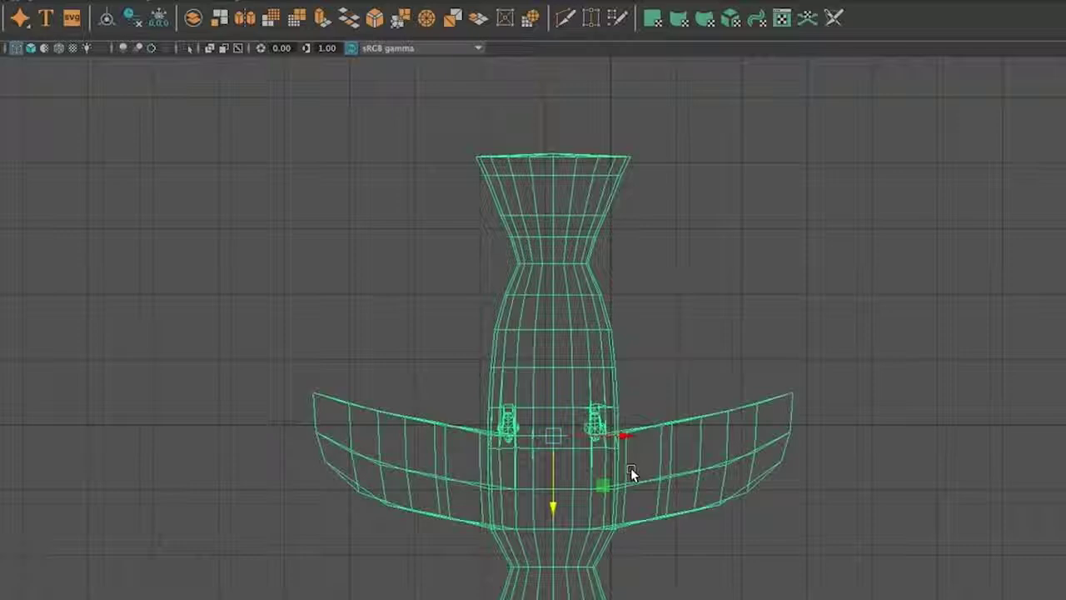
key("q")
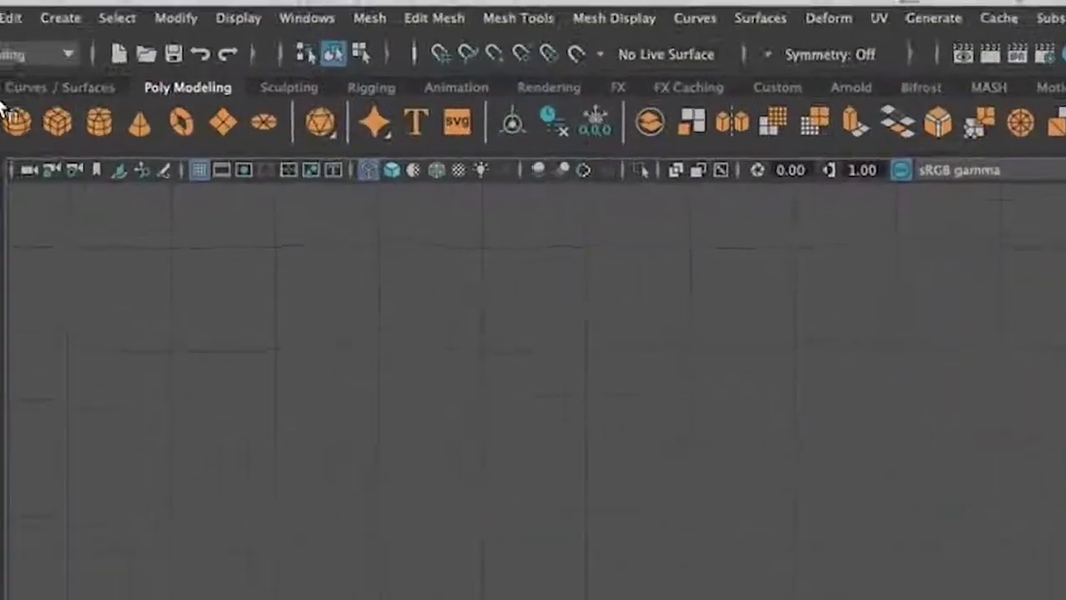
Step: Switch to the Rigging menu set and use Create Joints to place a first joint on the body's centreline between the legs
left_click(133, 76)
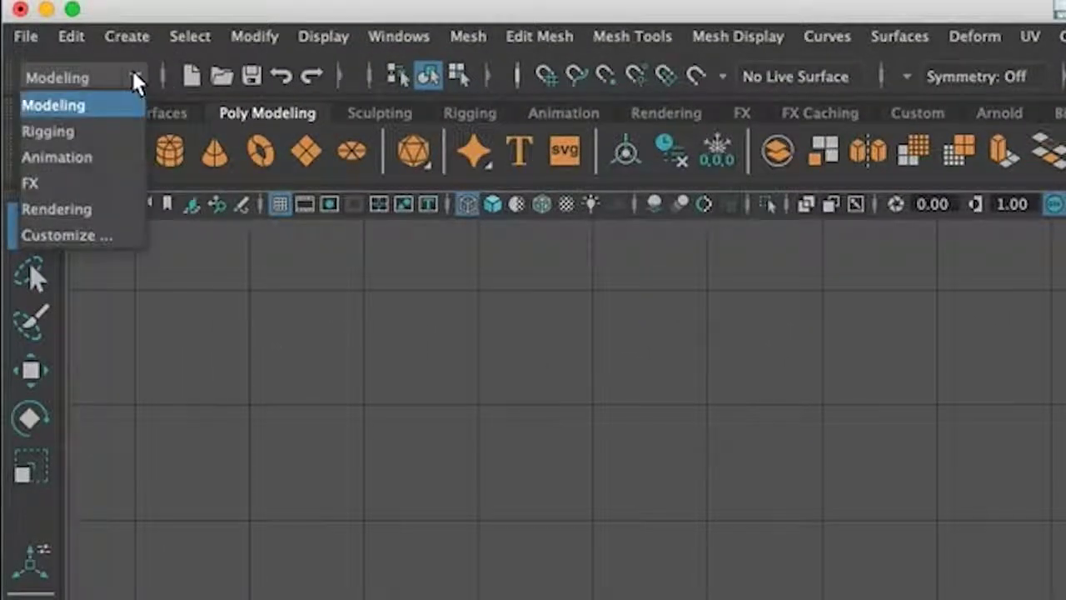
left_click(125, 142)
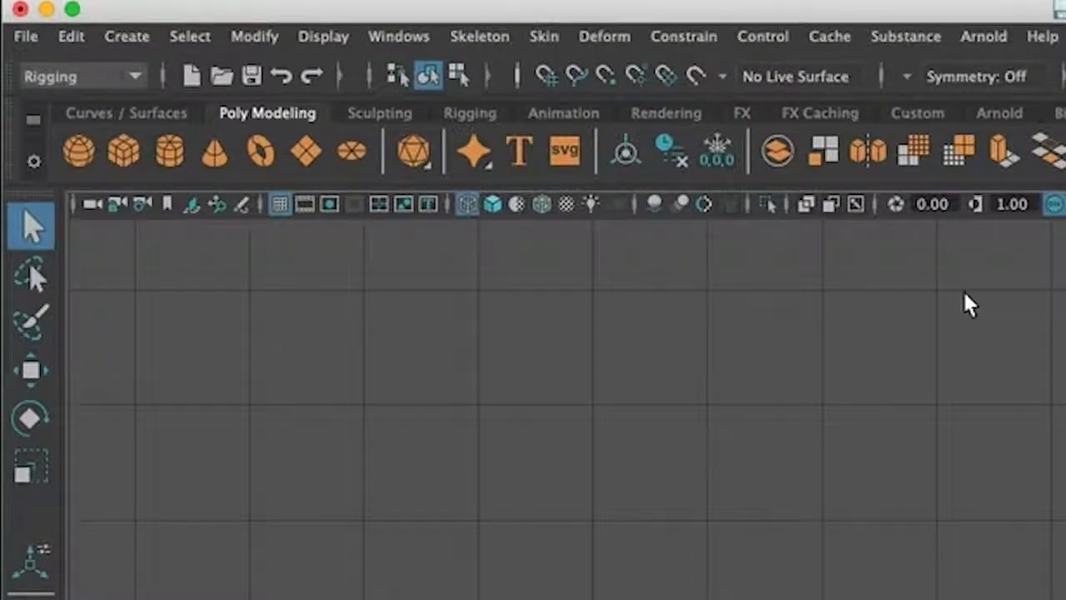
left_click(492, 48)
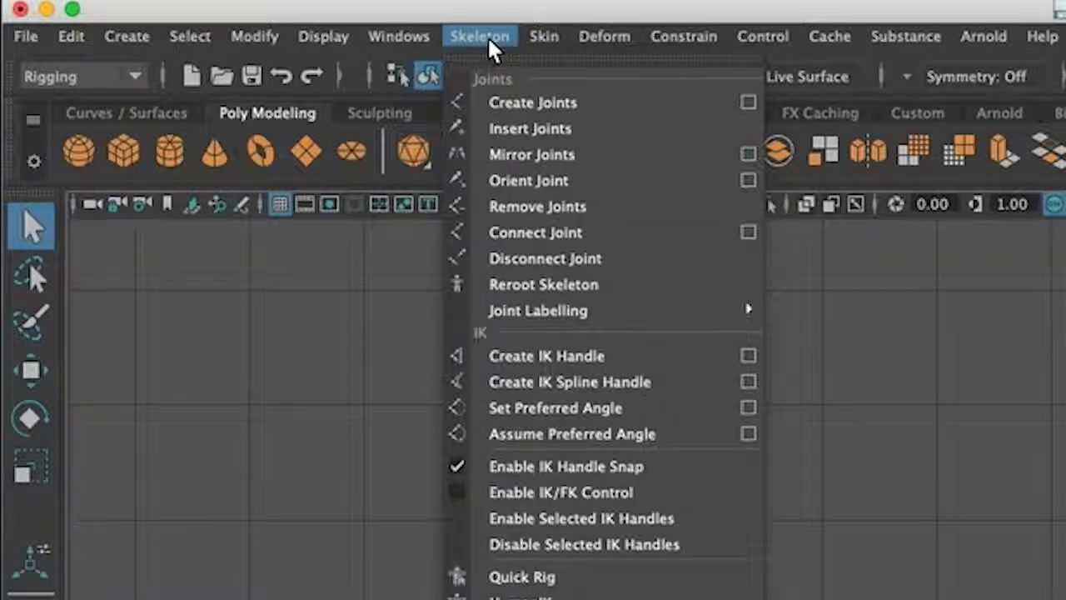
left_click(539, 108)
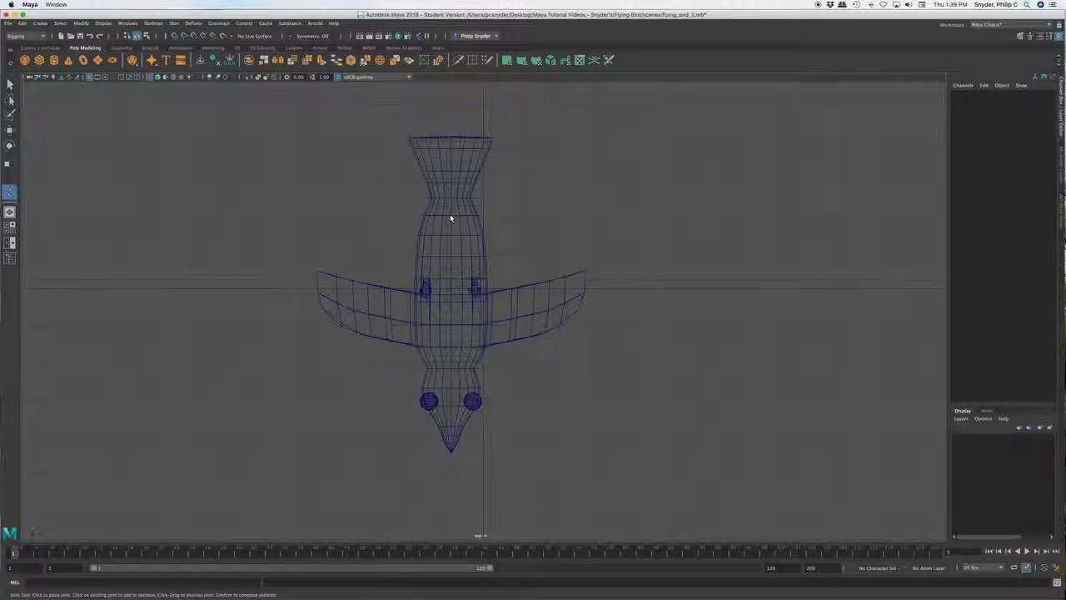
left_click(450, 289)
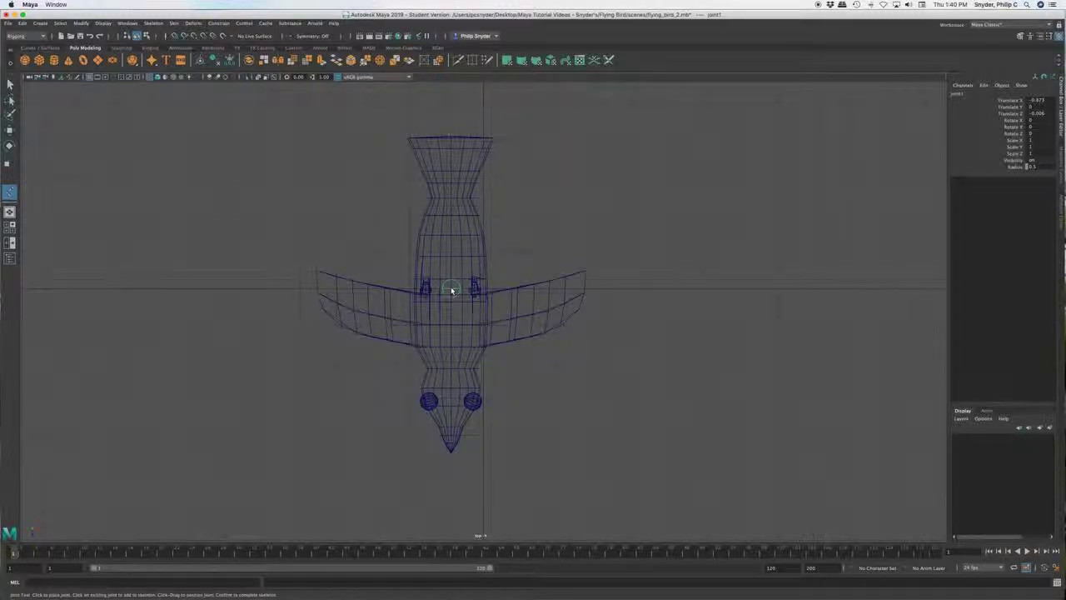
Step: Raise the root joint from ground level up into the middle of the bird's body in the side view
key("space")
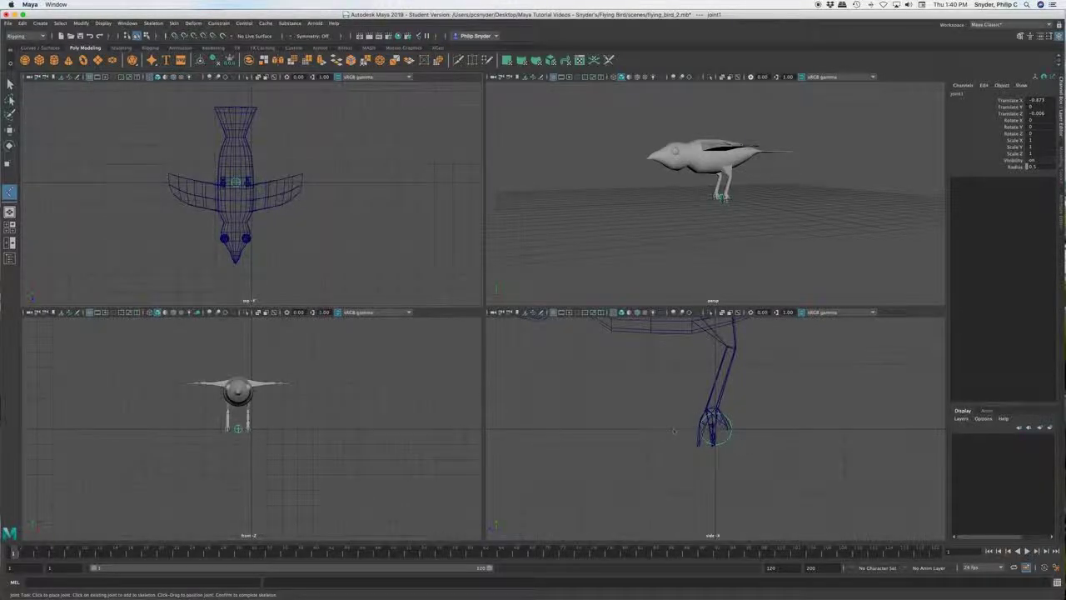
key("space")
scroll(654, 408, "down", 10)
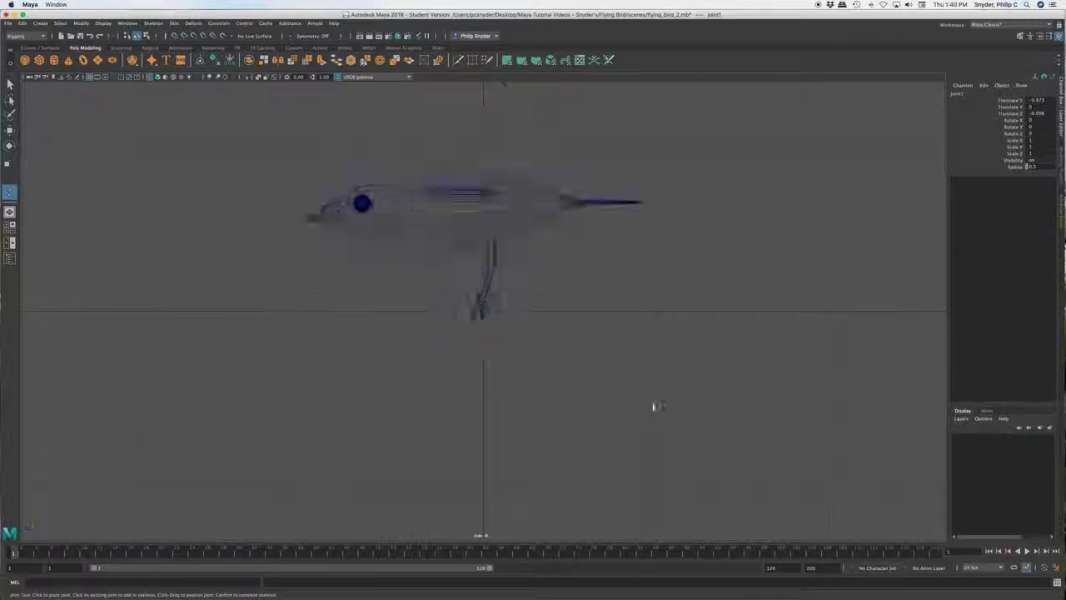
key("w")
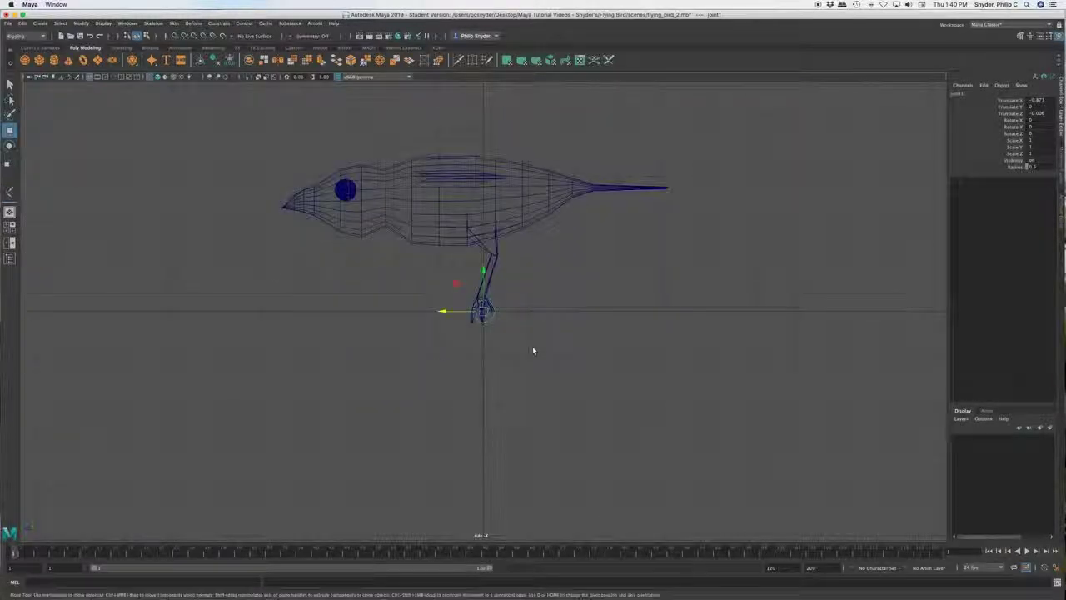
left_click_drag(491, 295, 492, 166)
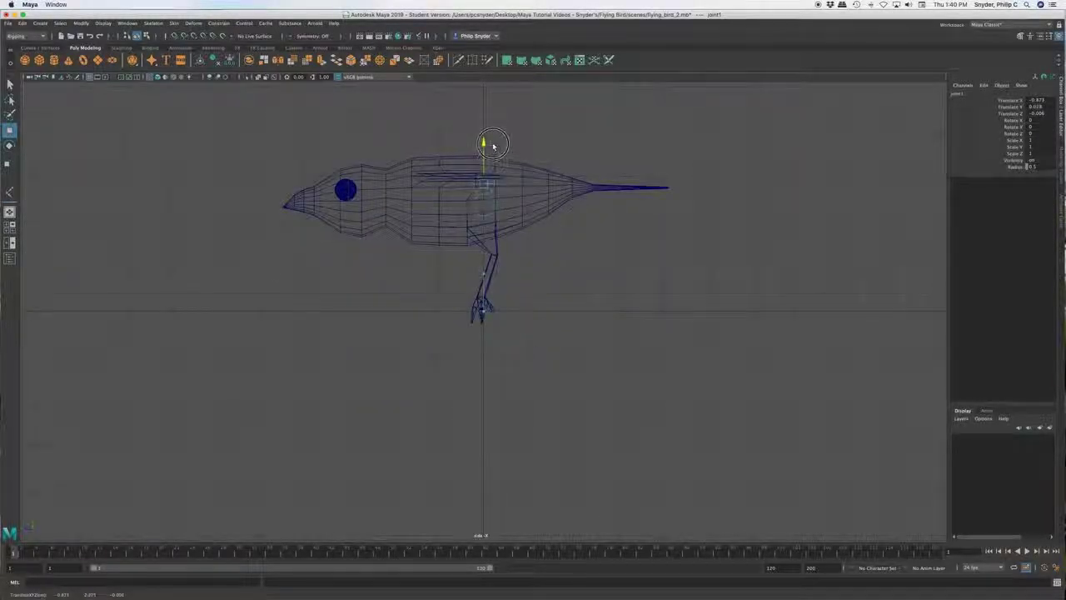
Step: In the front view's wireframe display, extend a joint chain from the root joint down the bird's left leg with hip, knee and ankle joints
key("space")
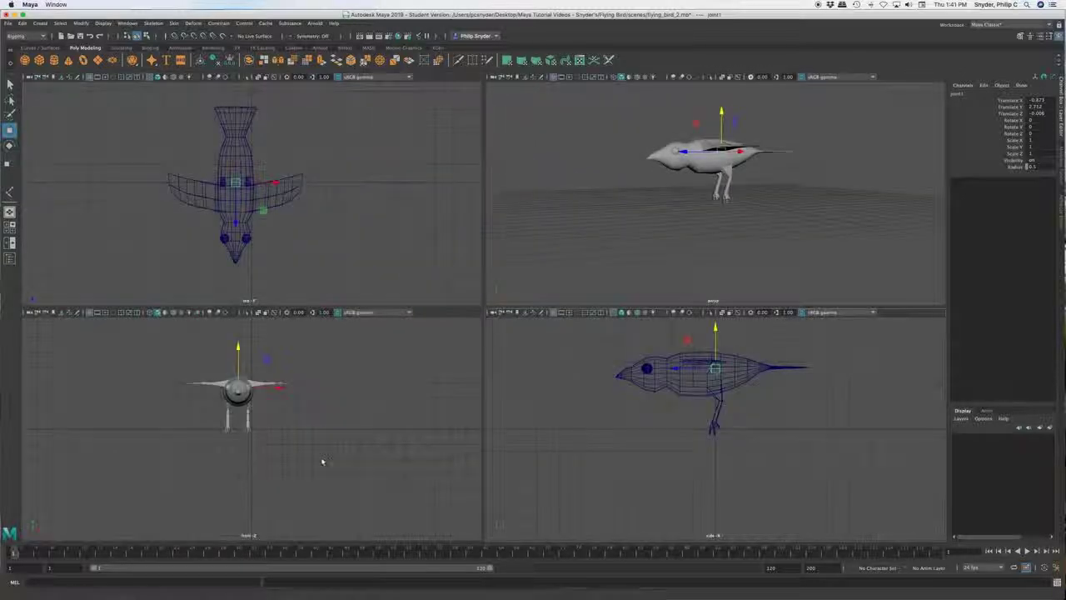
key("space")
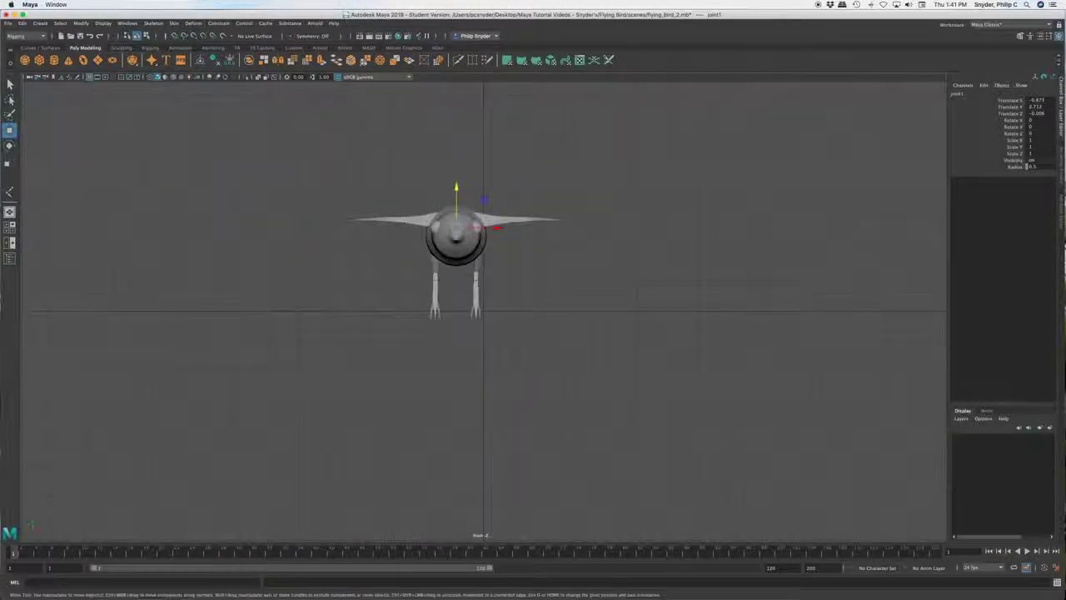
key("4")
scroll(484, 383, "up", 4)
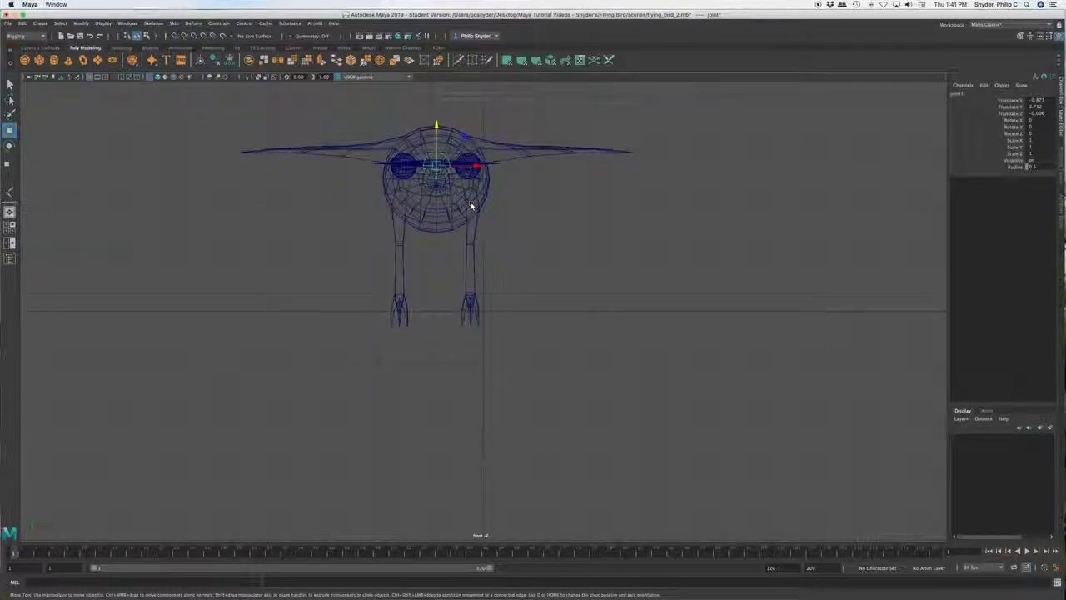
key("q")
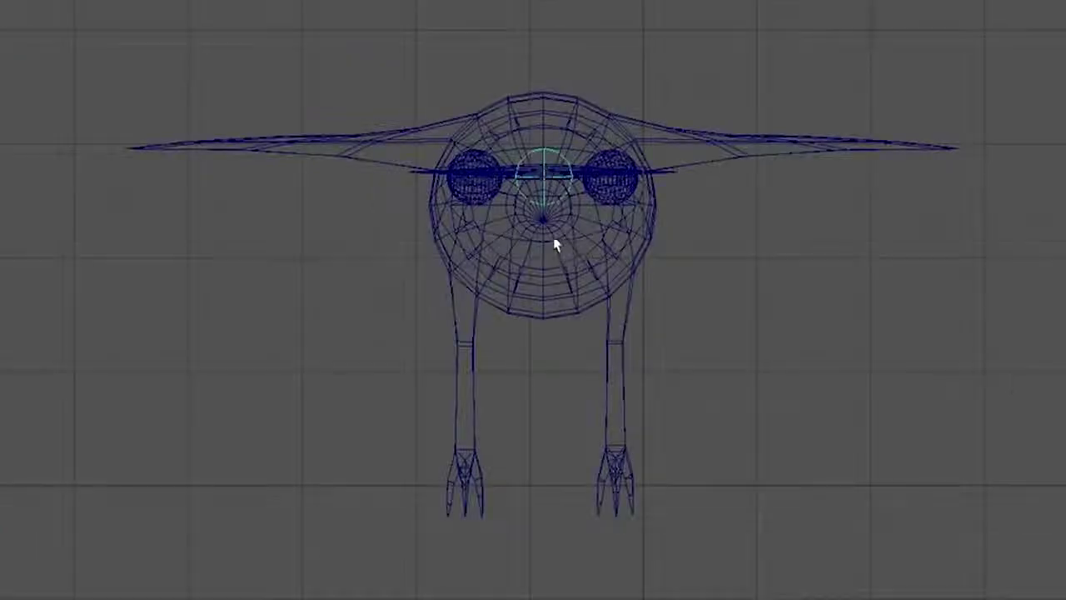
left_click(619, 278)
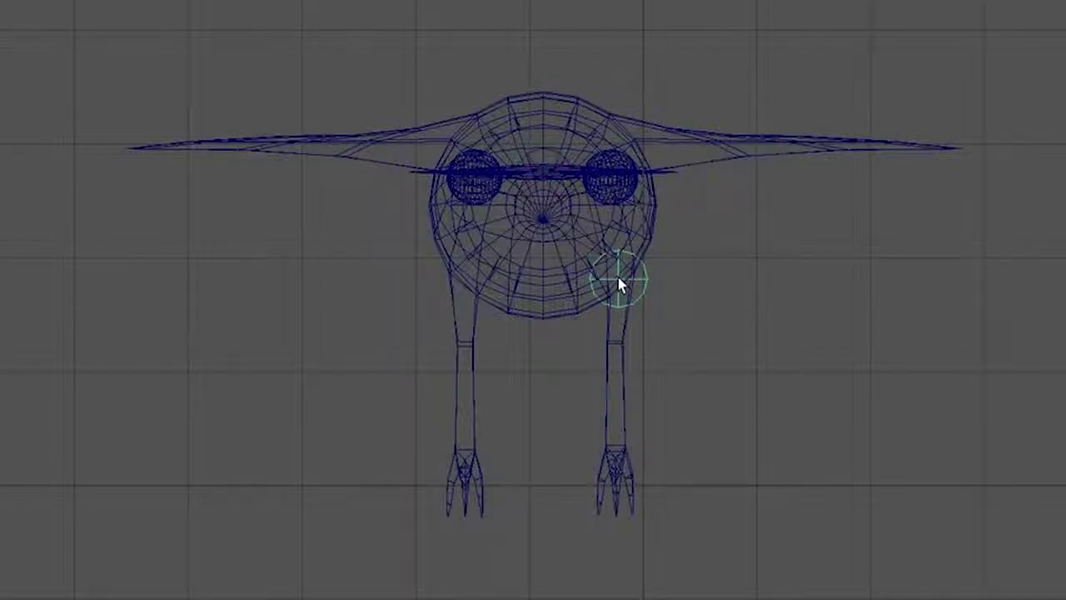
left_click(613, 343)
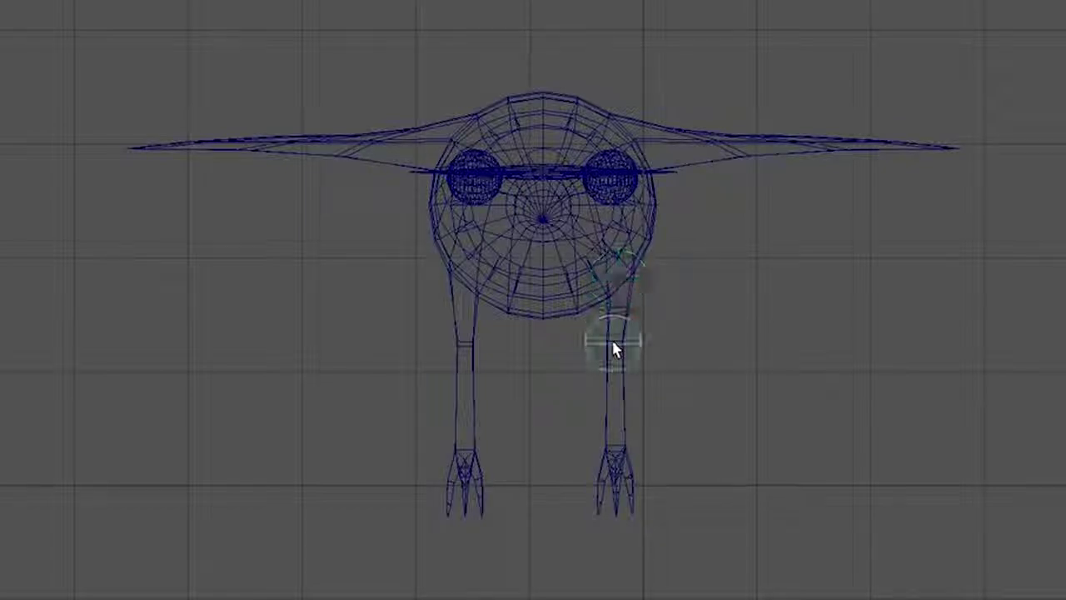
left_click(614, 455)
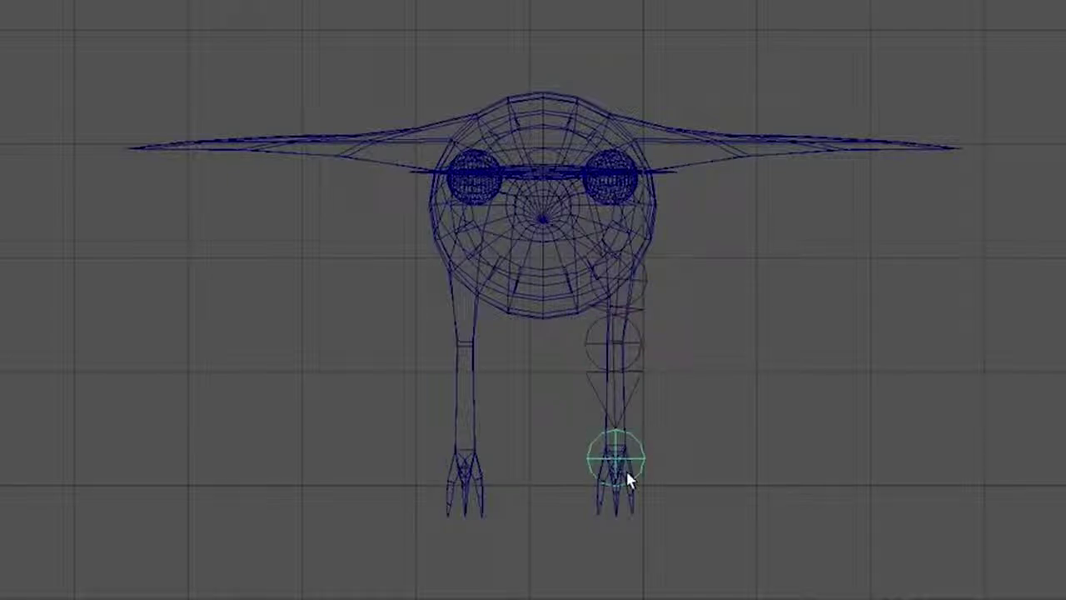
key("Return")
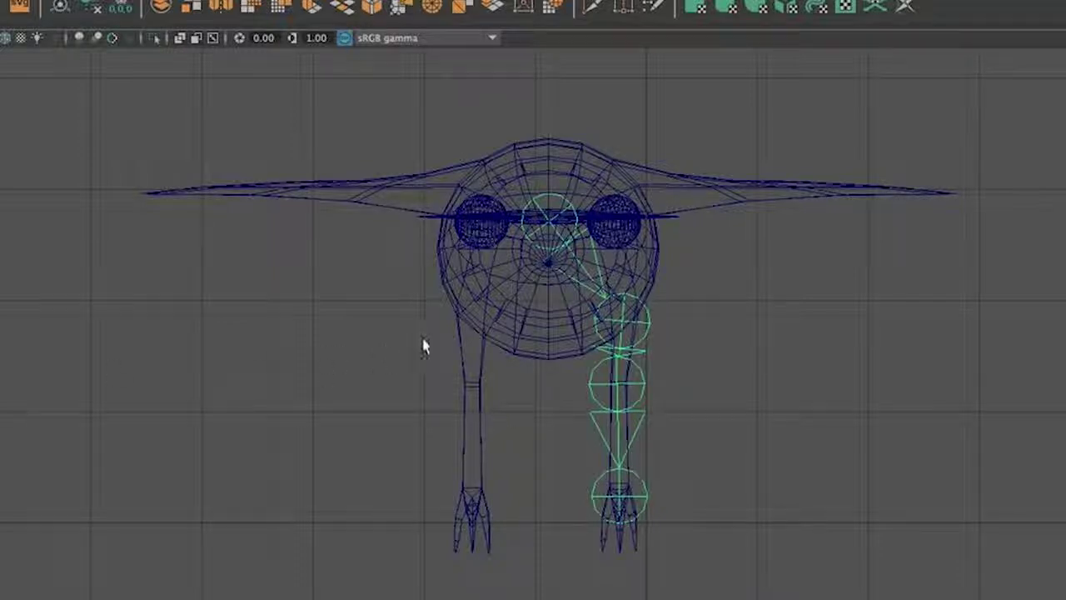
Step: Branch a matching chain from the root joint down the bird's right leg with hip, knee and ankle joints
left_click(148, 309)
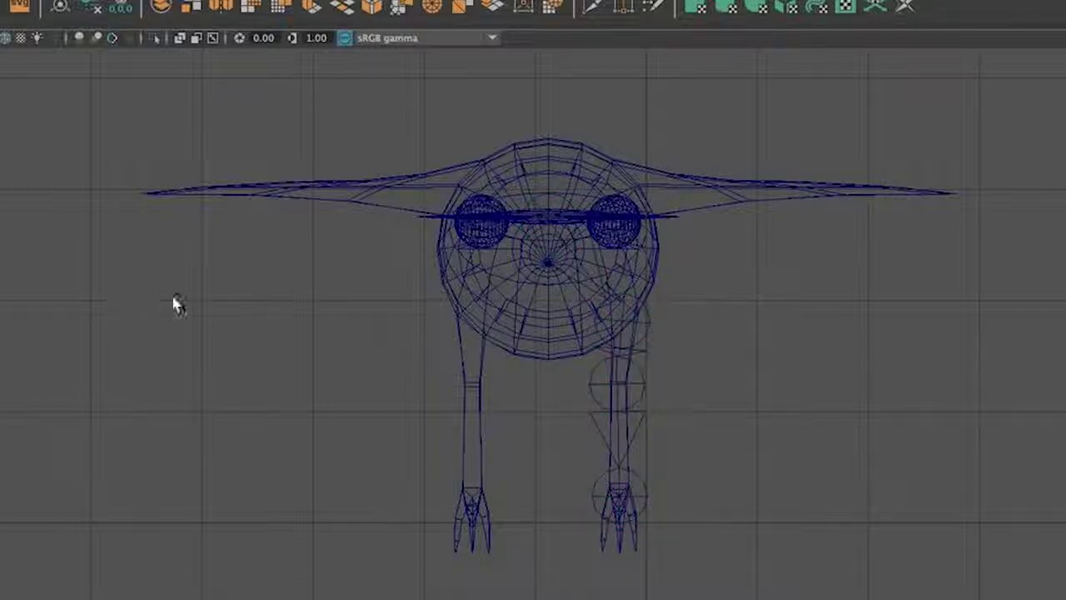
left_click(547, 220)
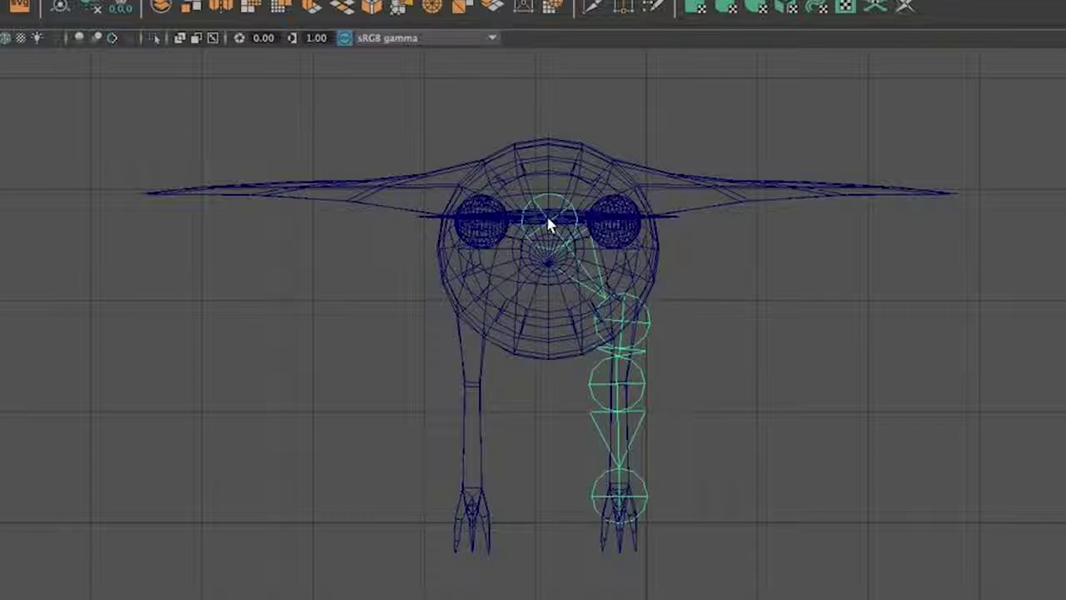
left_click(476, 317)
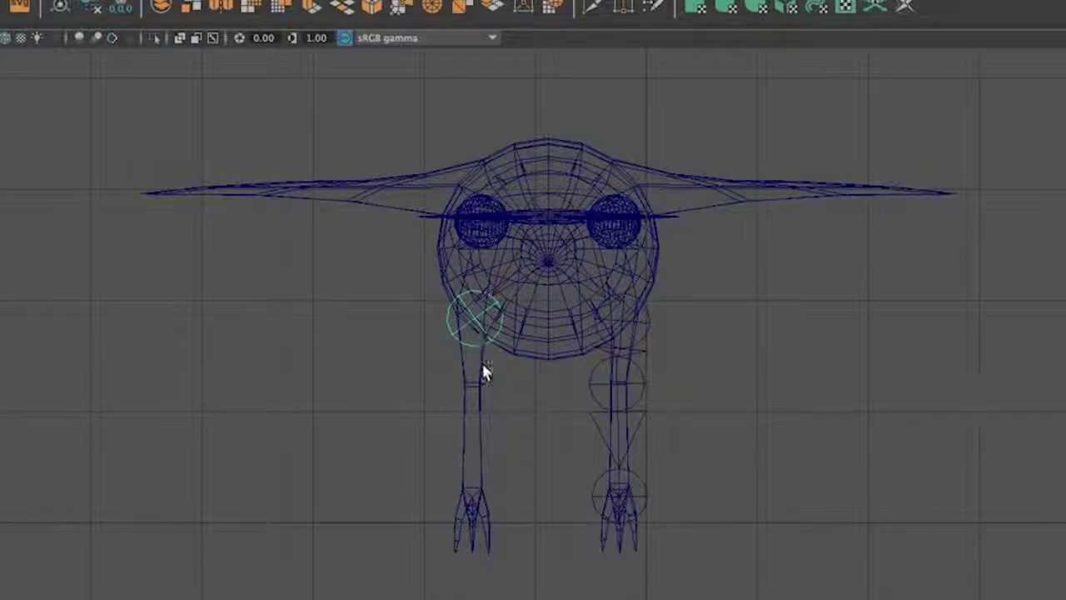
left_click(473, 384)
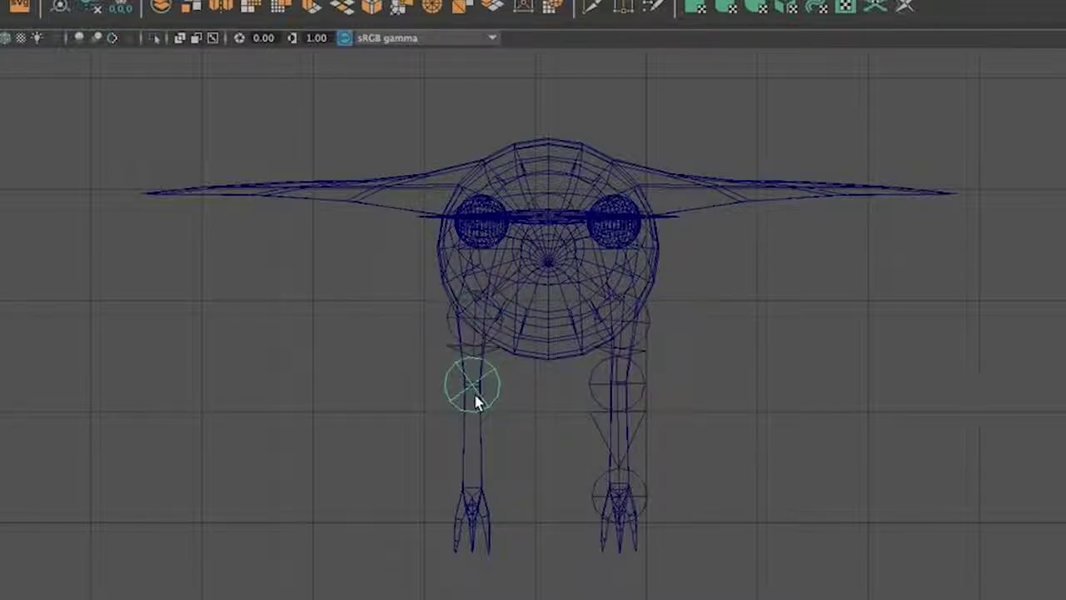
left_click(473, 502)
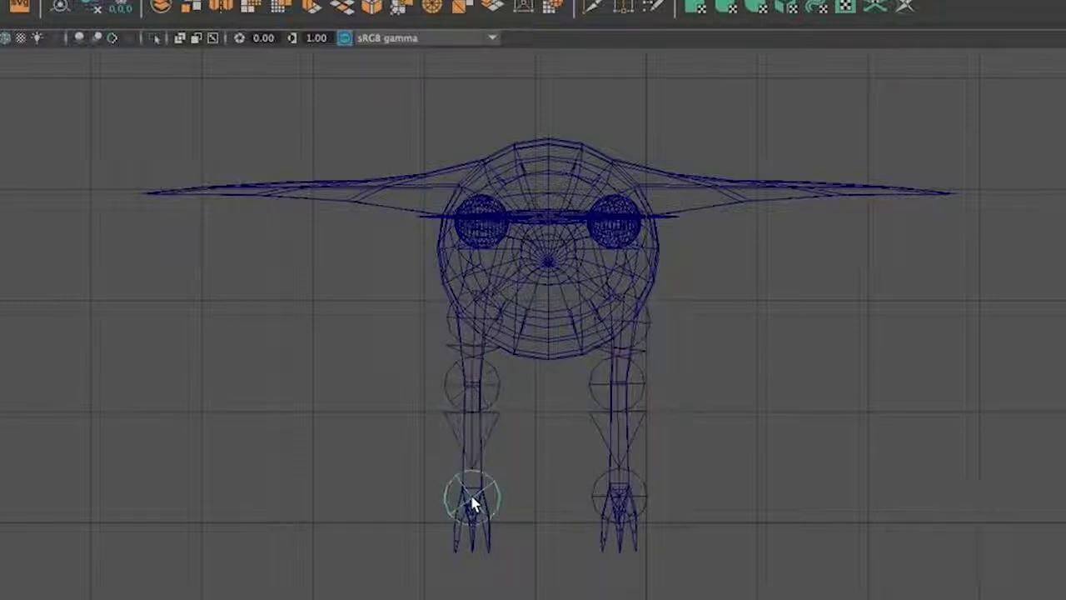
double_click(478, 502)
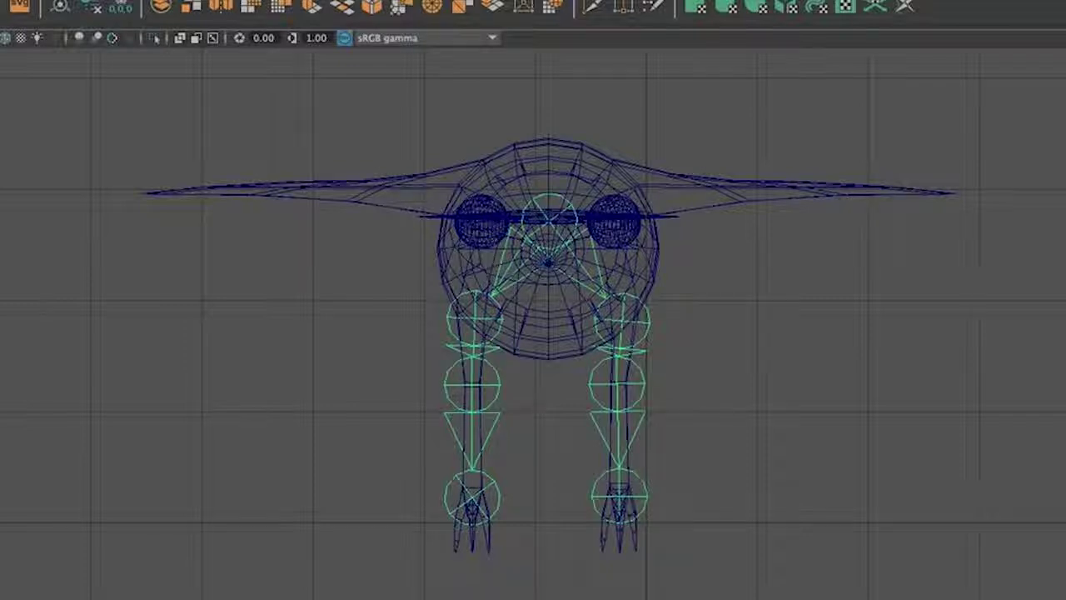
Step: In the top view, extend the skeleton from the root to a chest joint between the wings, then to the left shoulder and wing tip
key("space")
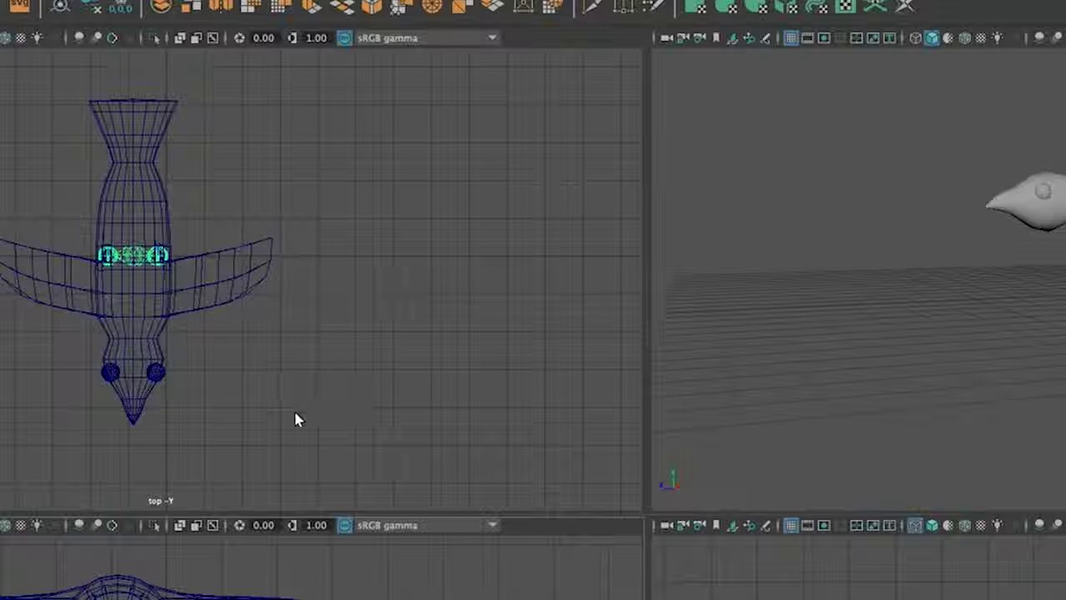
key("space")
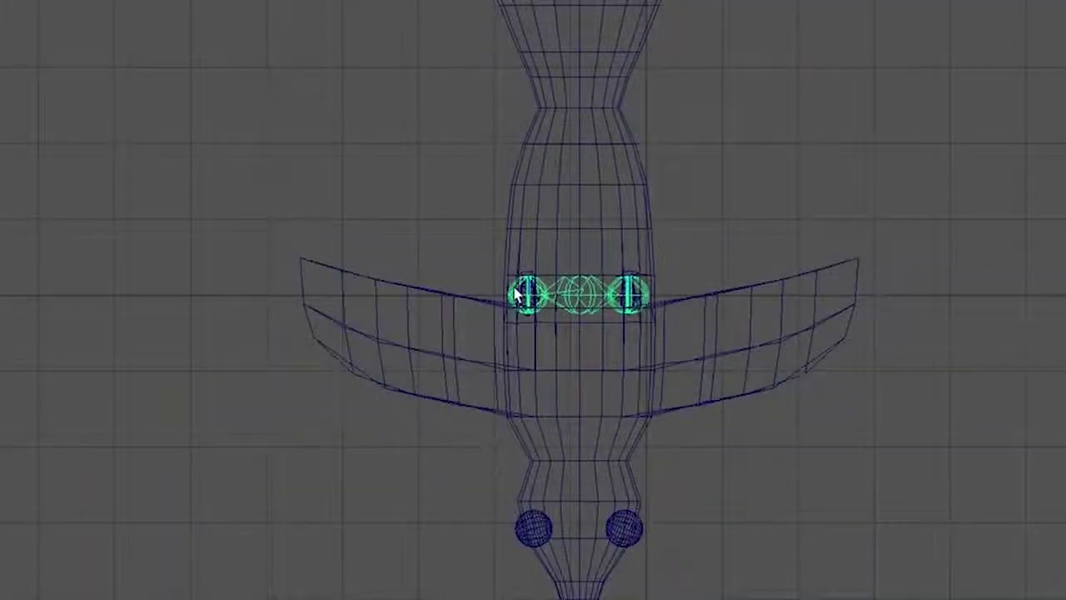
left_click(526, 374)
left_click(580, 302)
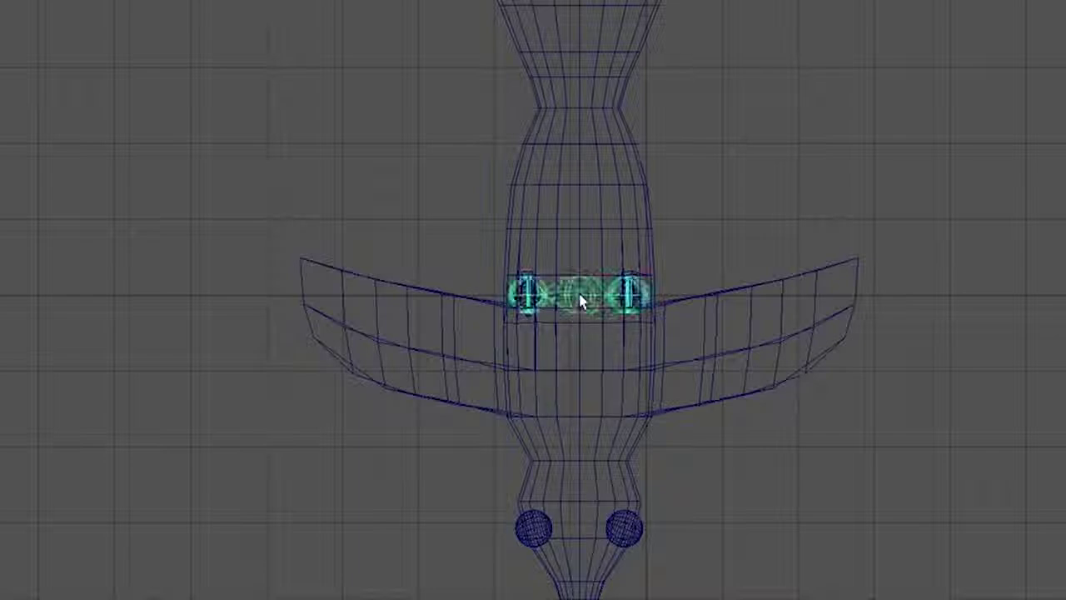
left_click(579, 367)
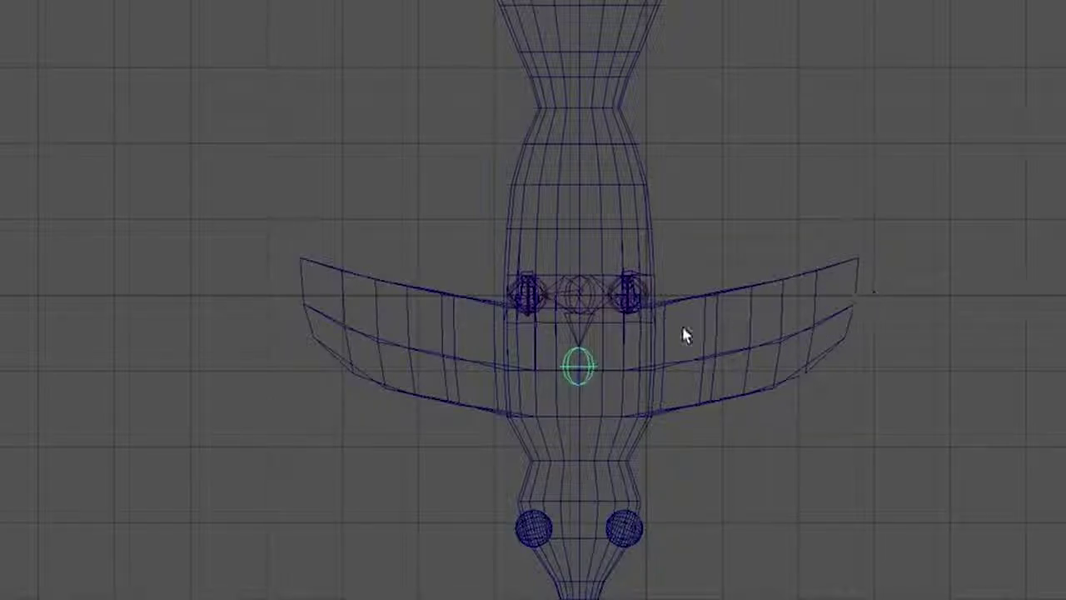
left_click(629, 369)
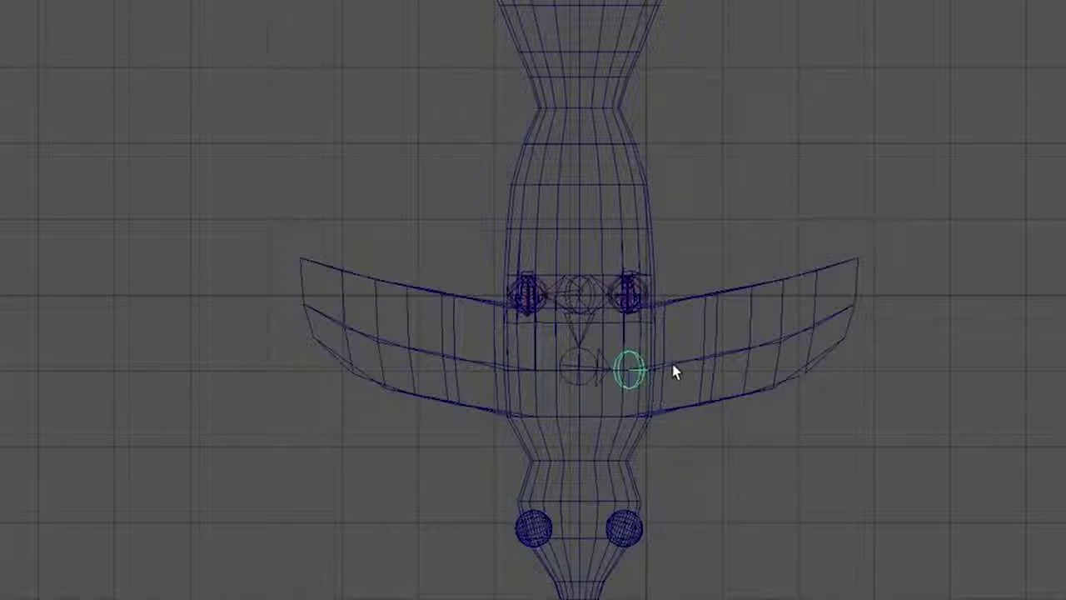
left_click(856, 272)
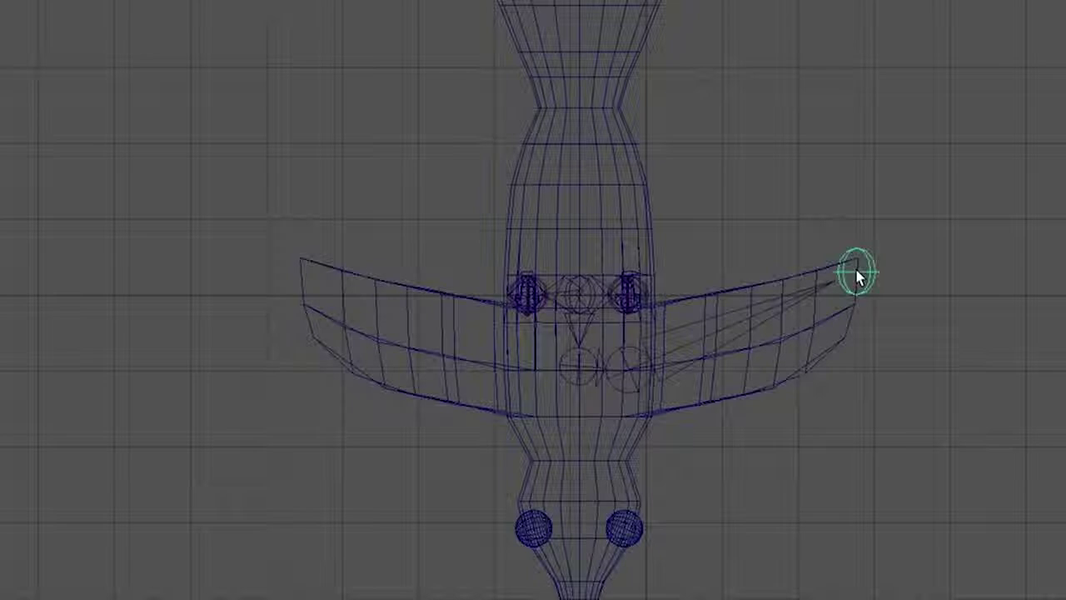
key("Return")
Step: Branch a chain from the chest joint to the bird's right shoulder and right wing tip
left_click(469, 400)
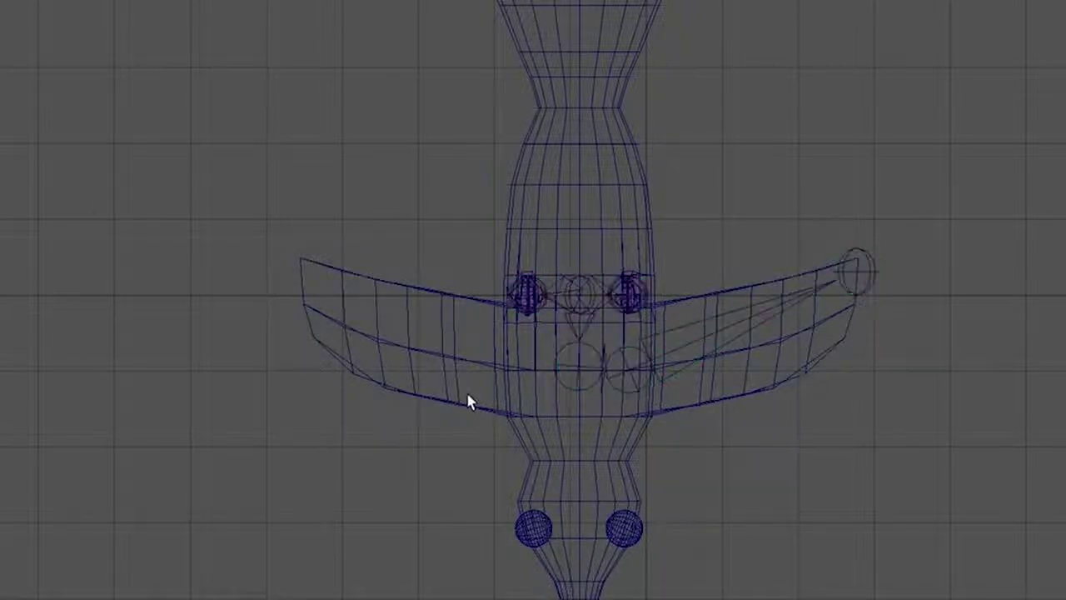
left_click(580, 368)
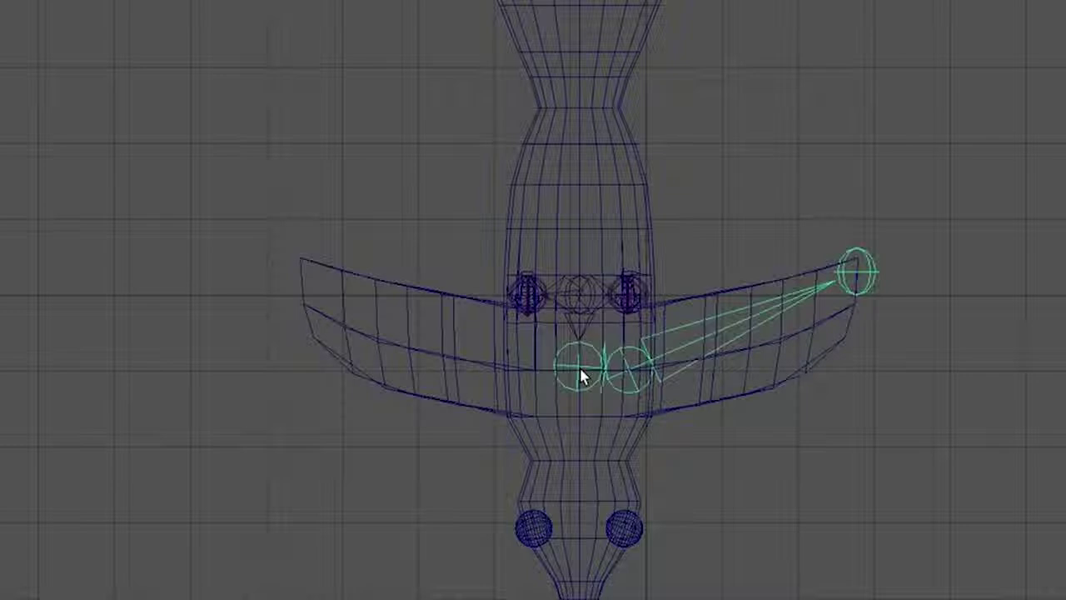
left_click(514, 375)
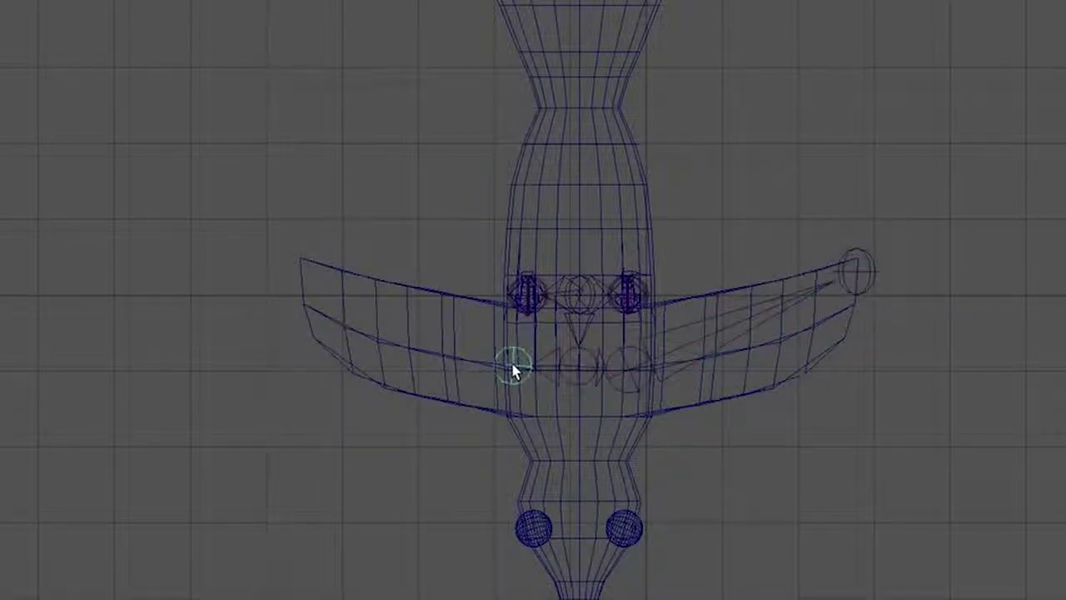
left_click(305, 270)
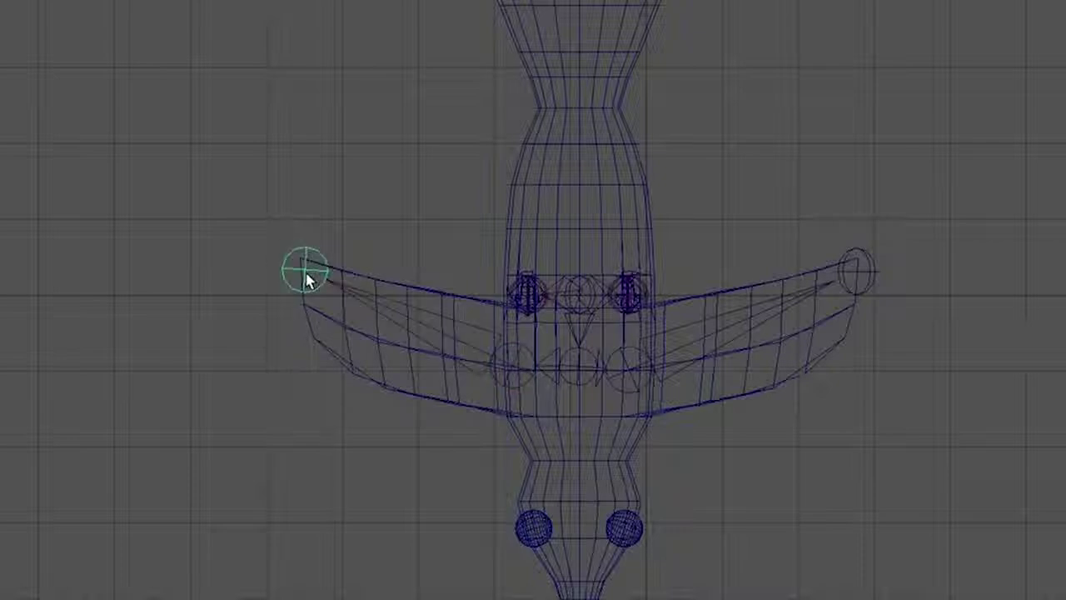
left_click(305, 279)
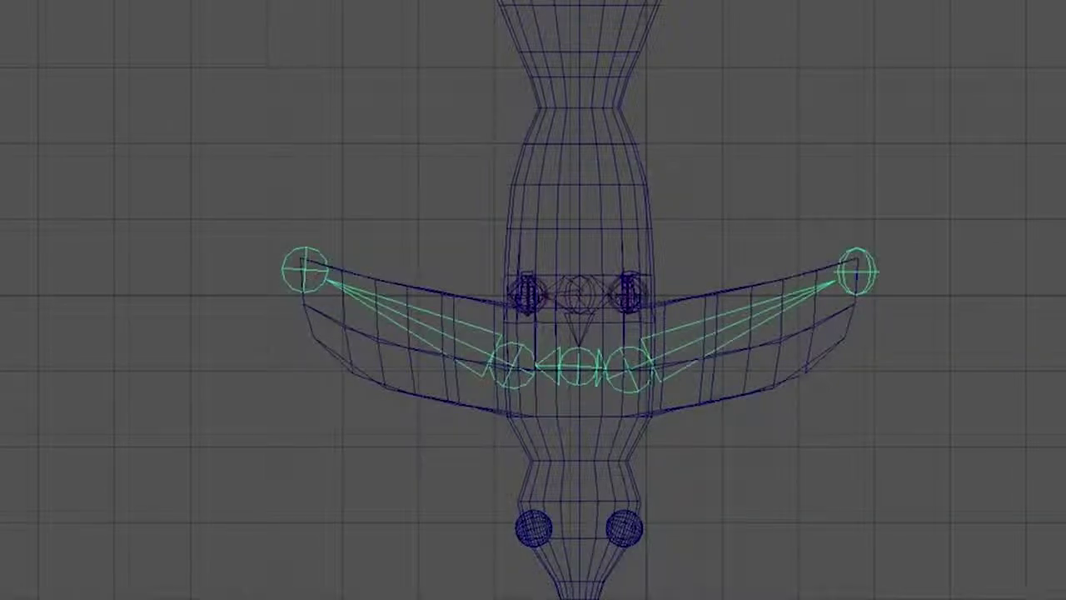
Step: Clear the current selection and select the whole skeleton through the root joint between the legs
left_click(579, 295, "shift")
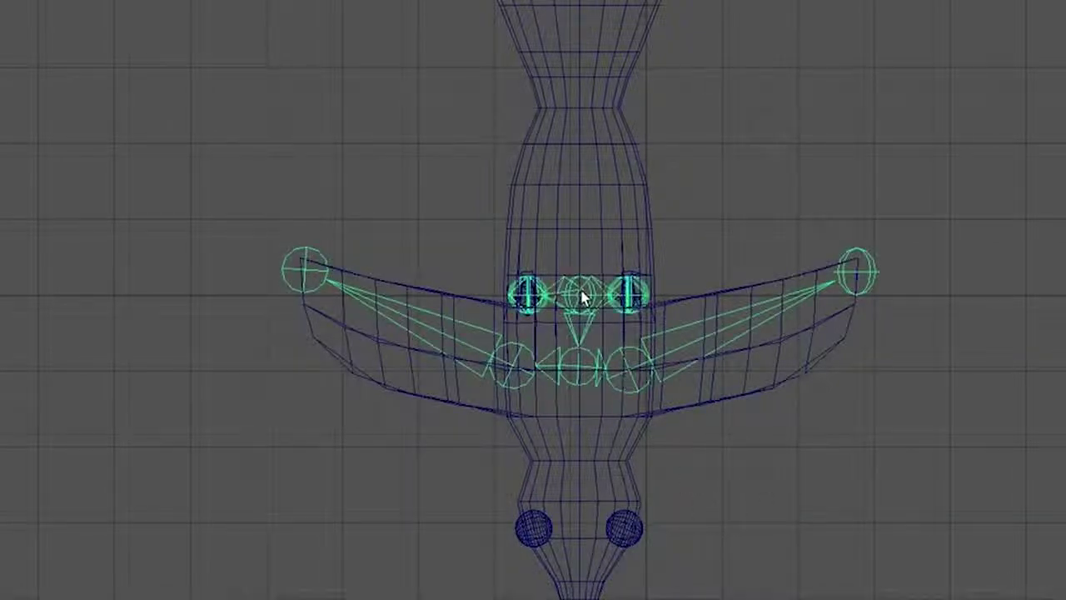
left_click(681, 264)
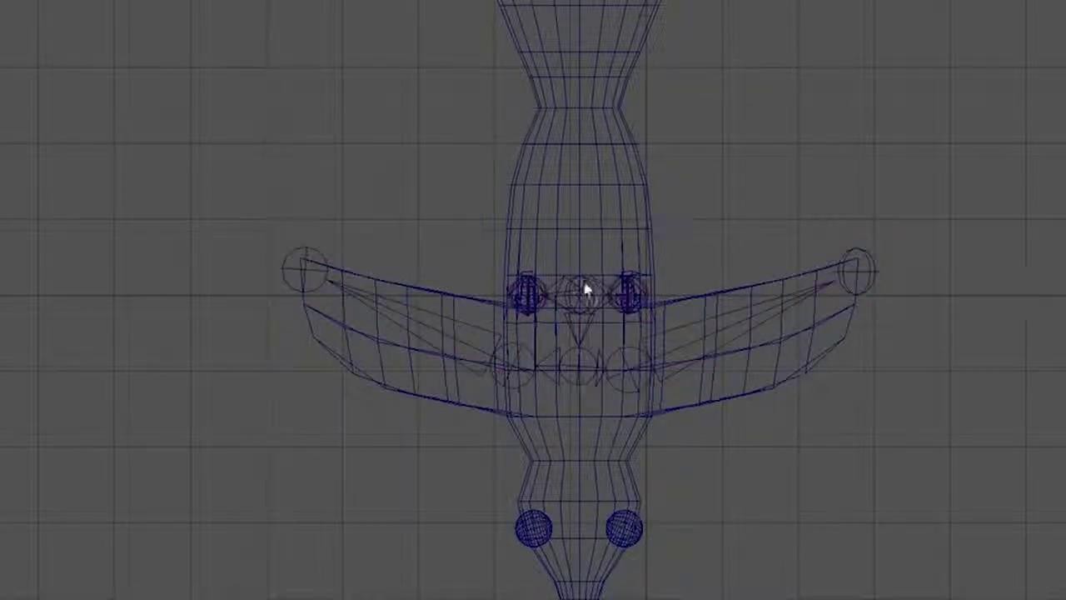
left_click(831, 537)
left_click(579, 298)
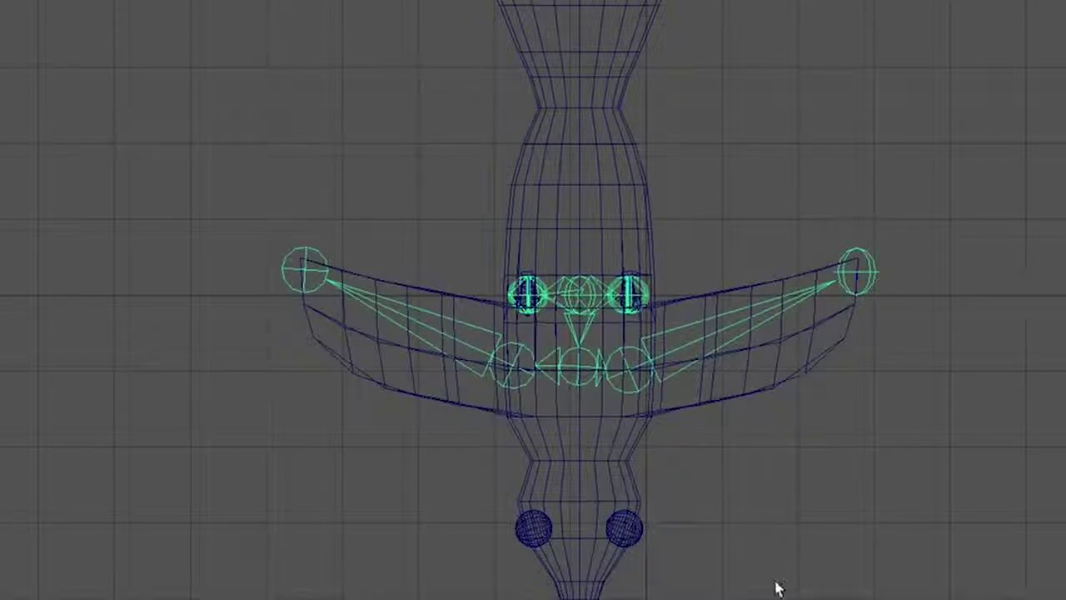
Step: Show the bird in wireframe in the perspective view and examine how the leg and wing joints sit inside the mesh
key("space")
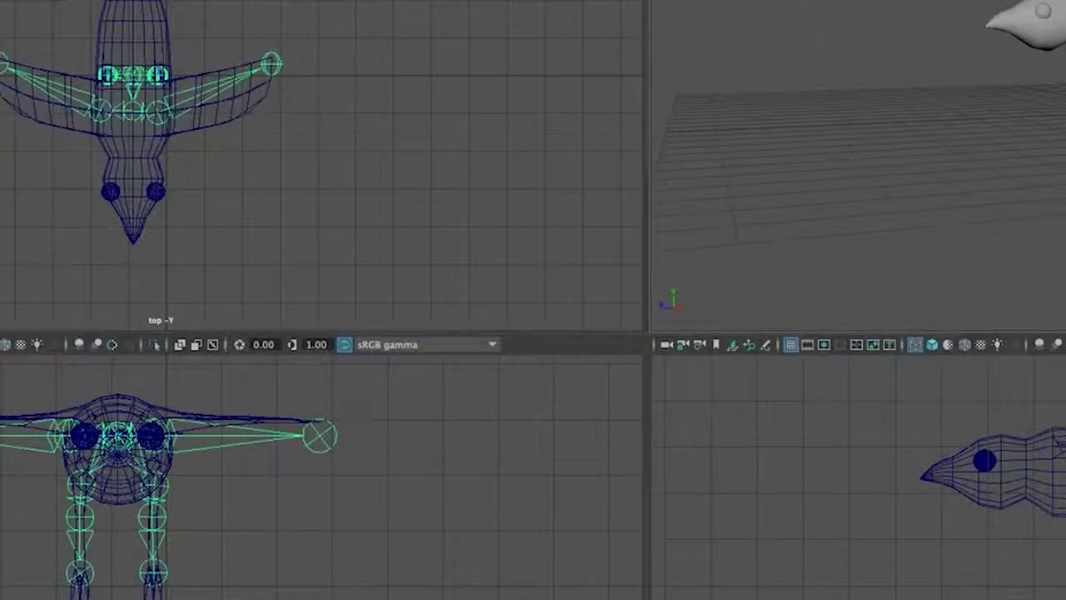
key("space")
mouse_move(664, 478)
left_mouse_down("alt")
mouse_move(825, 459)
mouse_move(550, 469)
mouse_move(566, 501)
mouse_move(650, 486)
left_mouse_up("alt")
key("4")
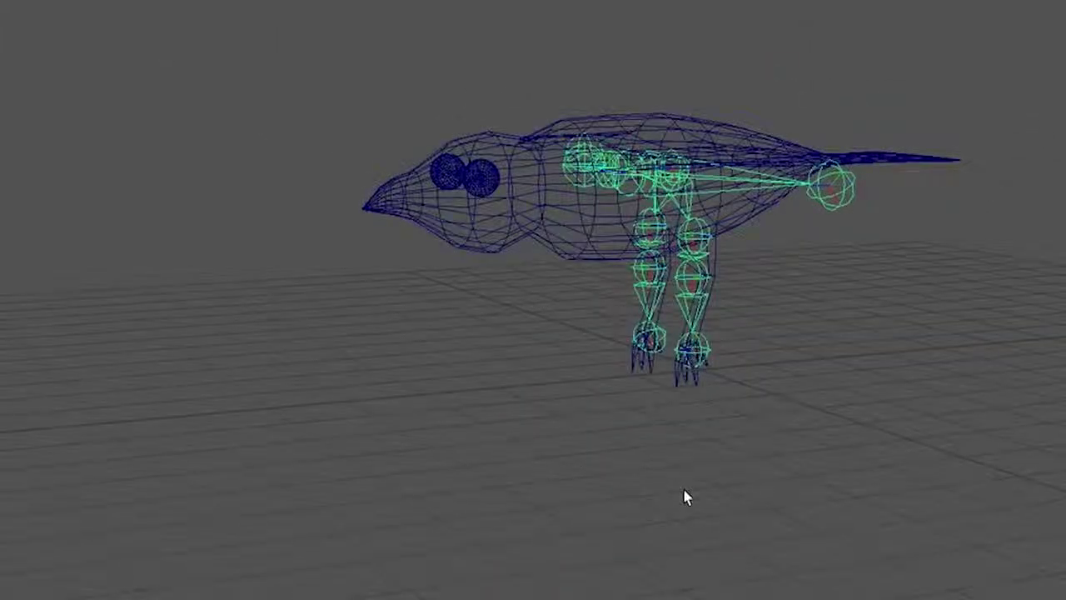
left_click_drag(767, 447, 664, 508, "alt")
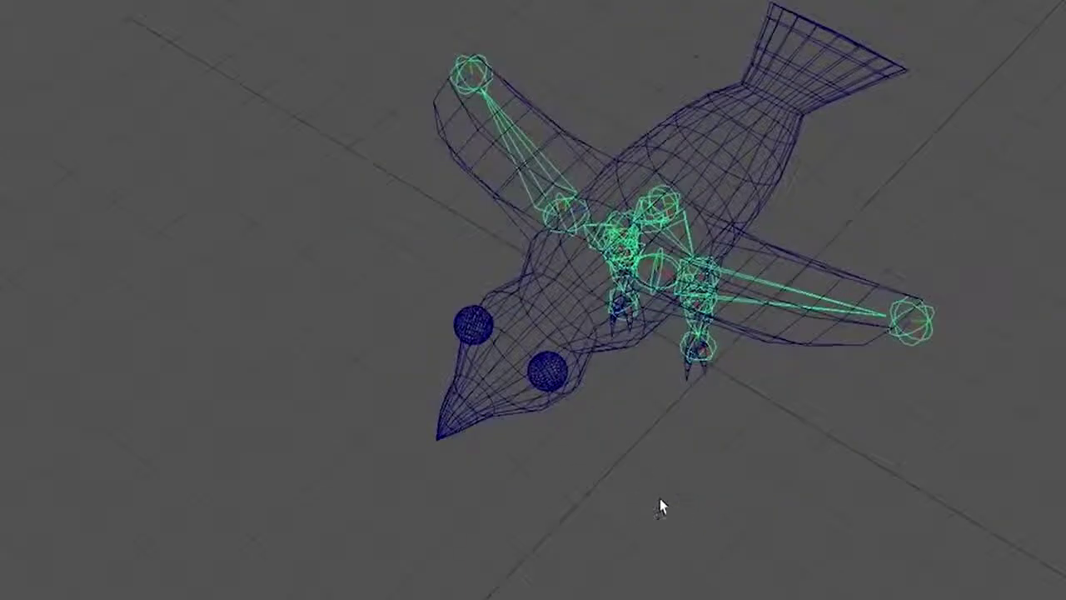
Step: In the top view, extend the skeleton from the chest joint to a neck joint and on to the beak tip
key("space")
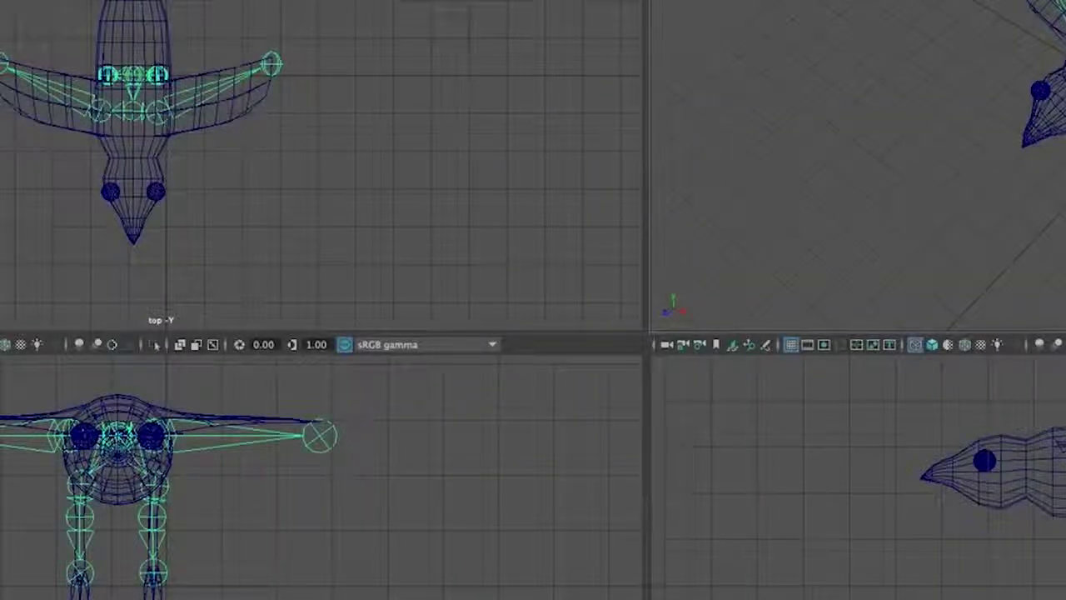
key("space")
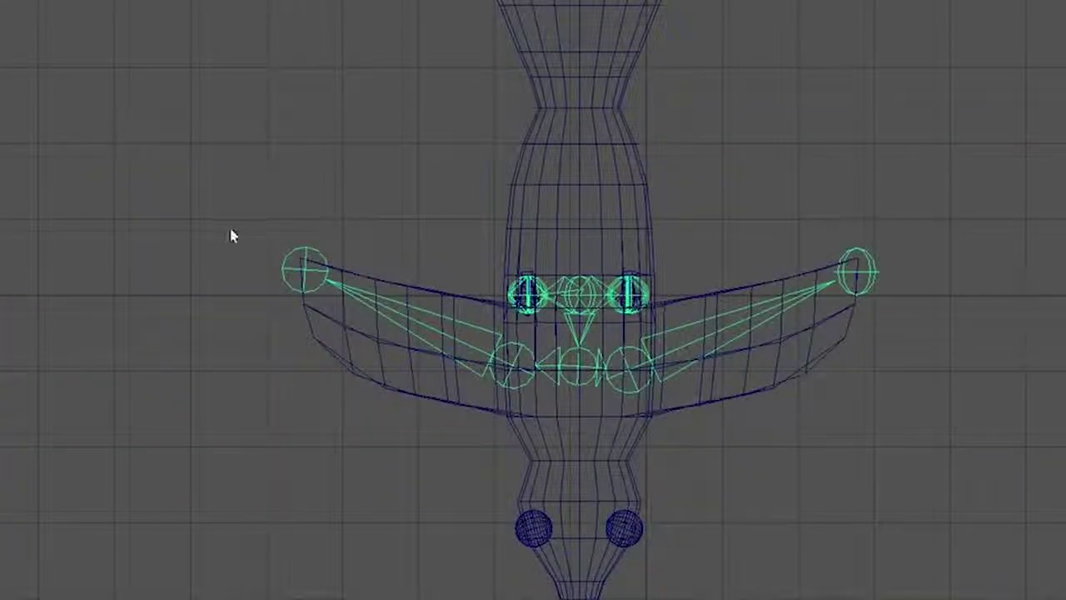
left_click(483, 277)
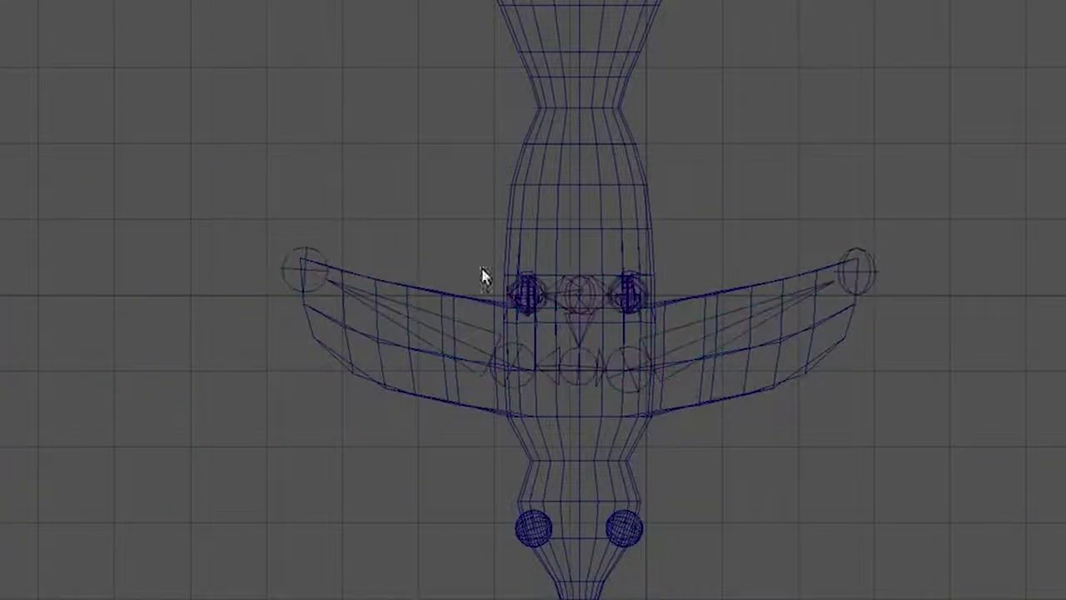
left_click(578, 371)
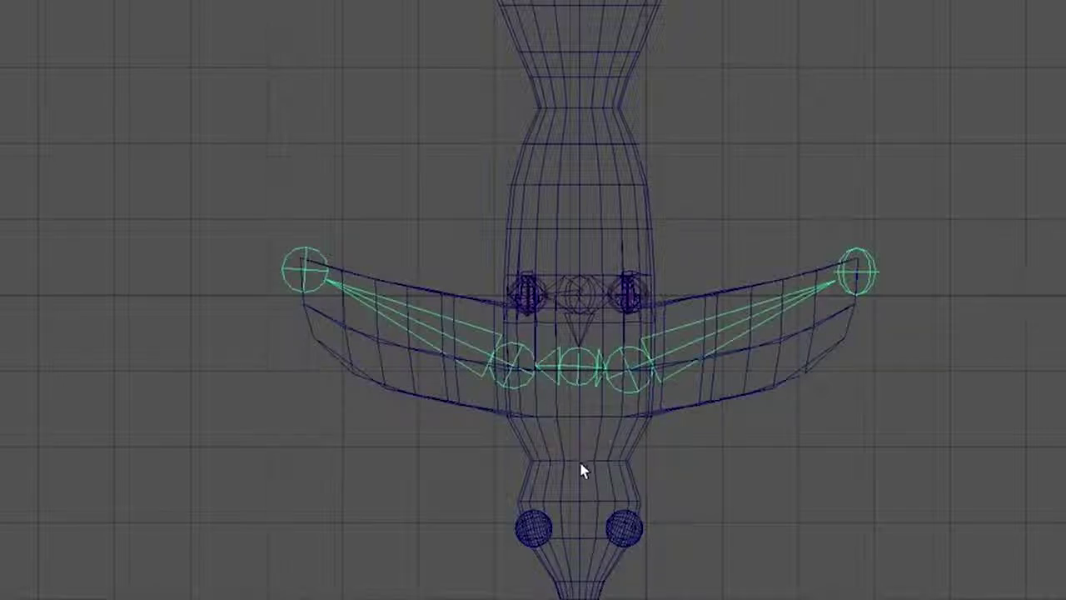
middle_click_drag(581, 460, 576, 394, "alt")
left_click(577, 395)
key("Return")
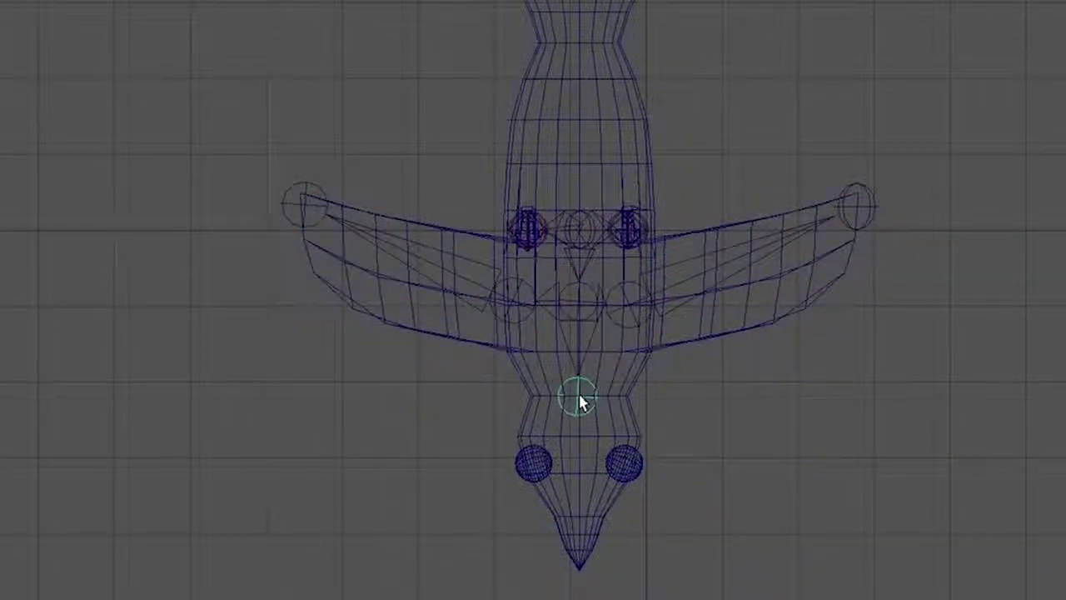
left_click(578, 565)
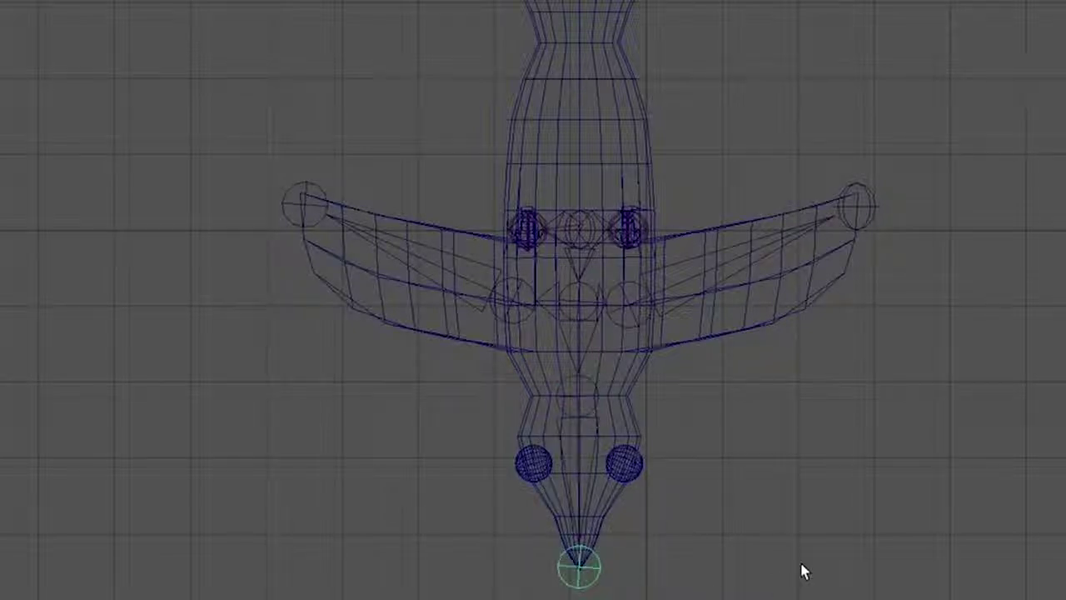
key("space")
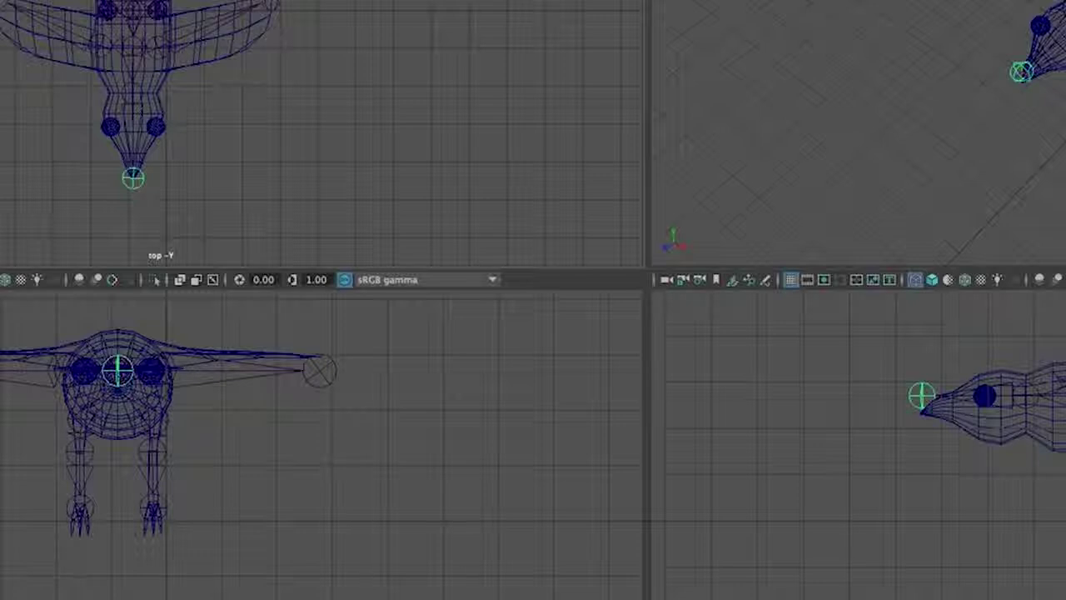
key("space")
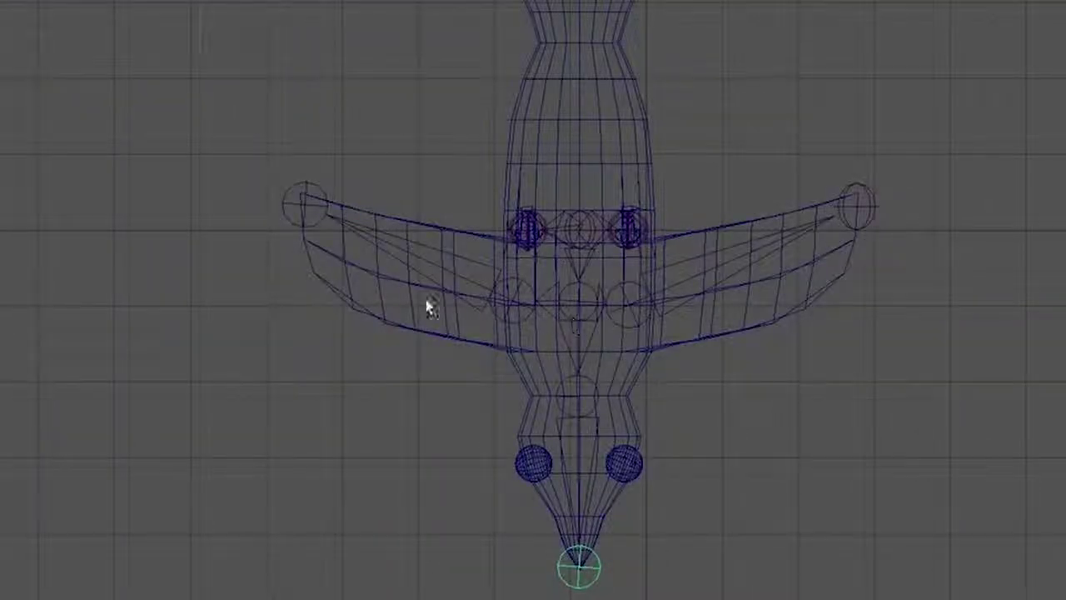
Step: Branch a joint chain from the root joint back to the tail base and the tail tip
left_click(763, 358)
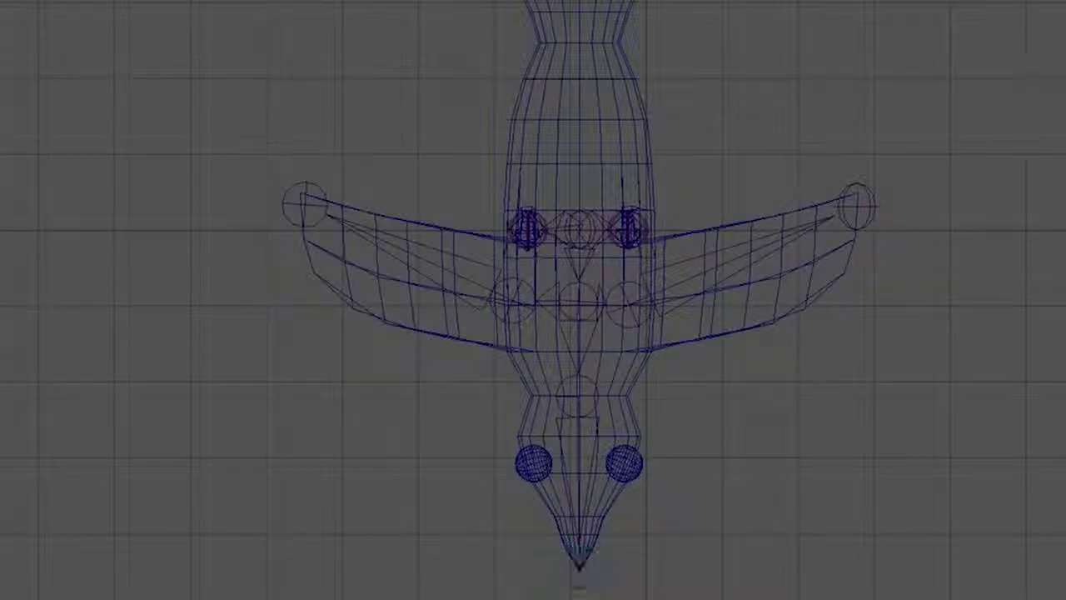
left_click(583, 231)
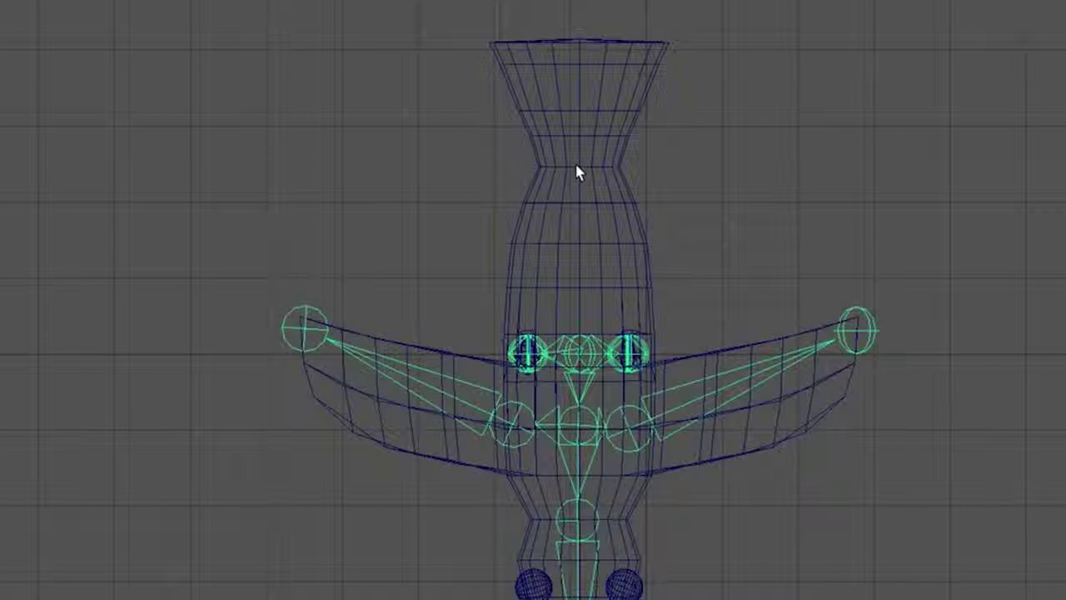
left_click(581, 173)
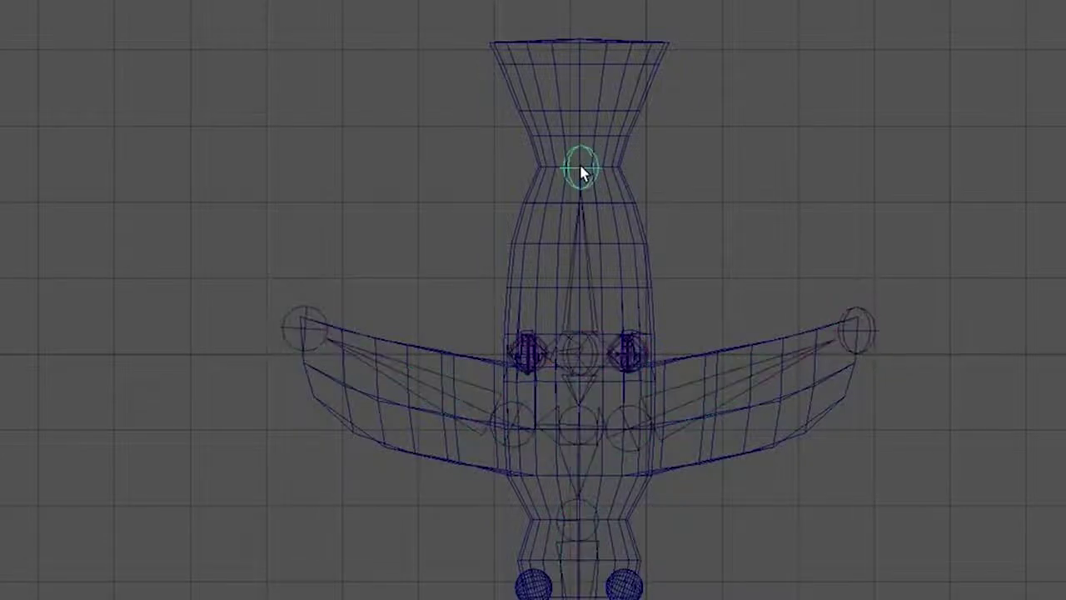
left_click(578, 39)
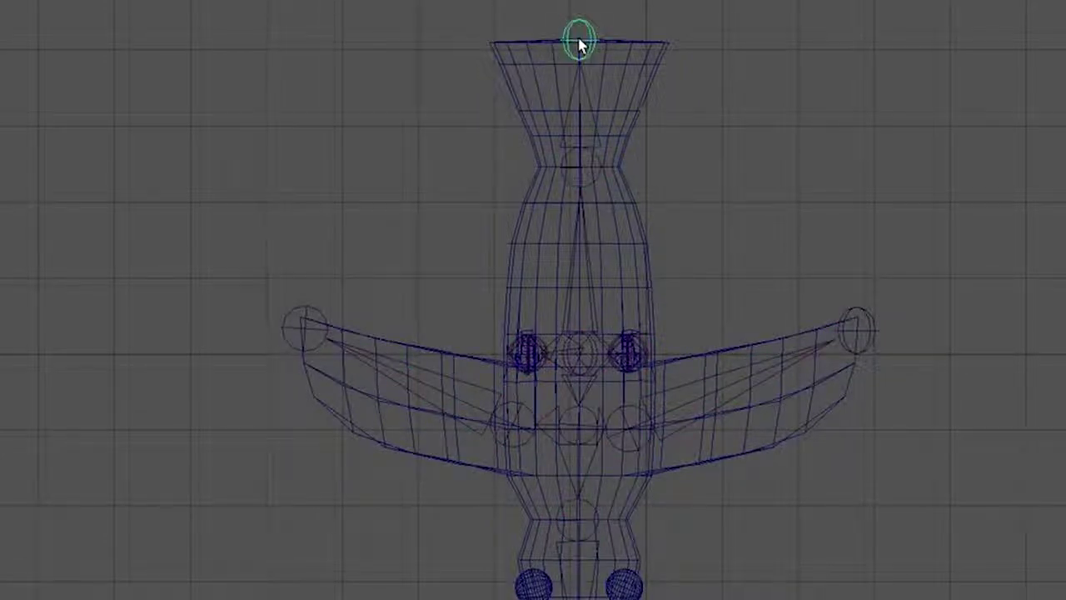
key("Return")
Step: Select the left leg's knee joint and move it backward to the bend of the leg, with the bird shown shaded
key("space")
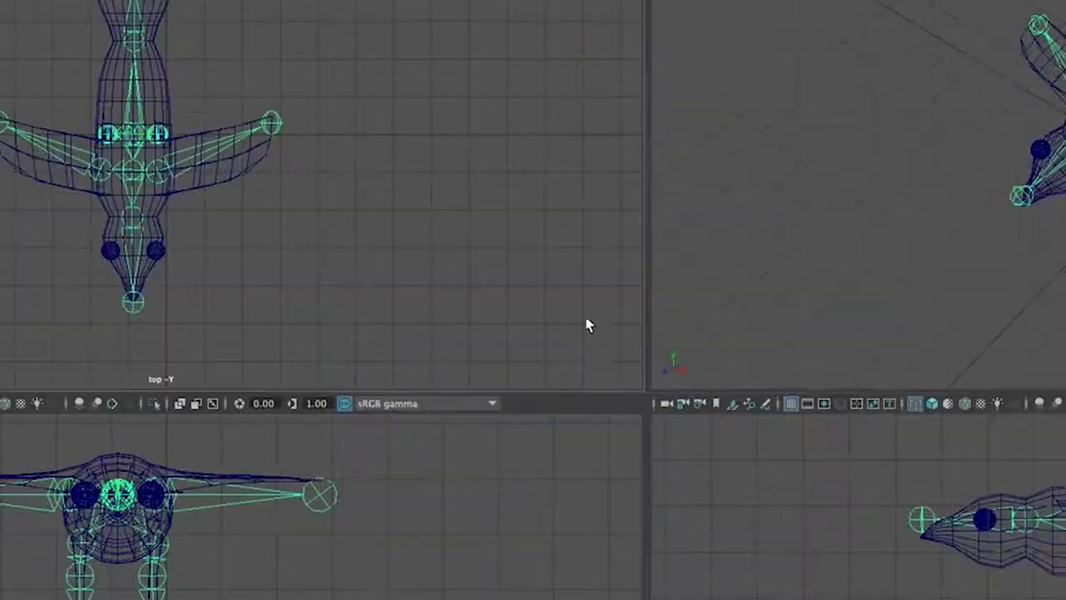
key("space")
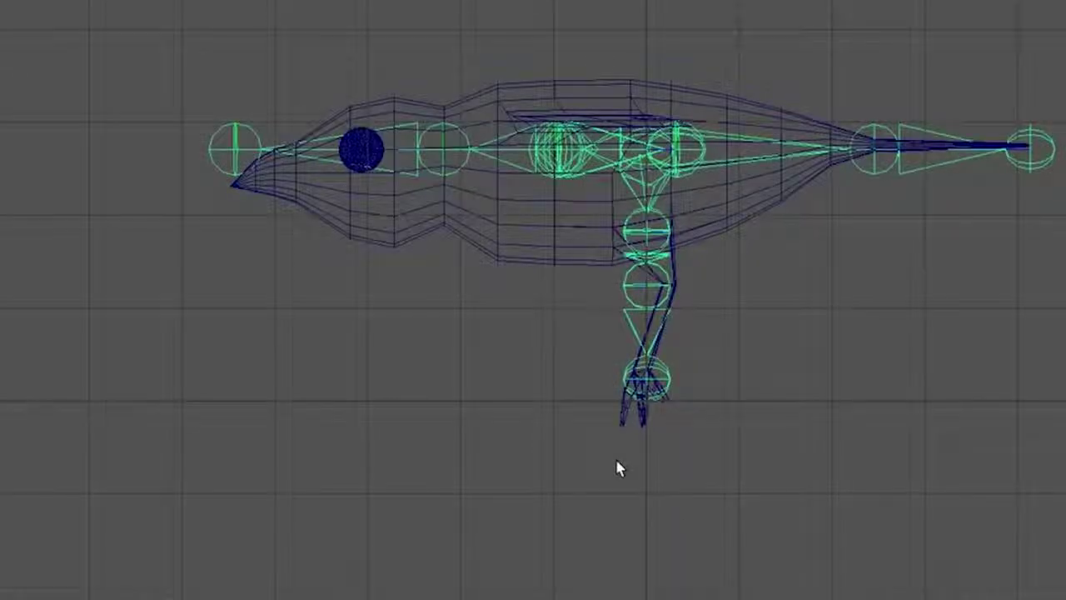
left_click(658, 389)
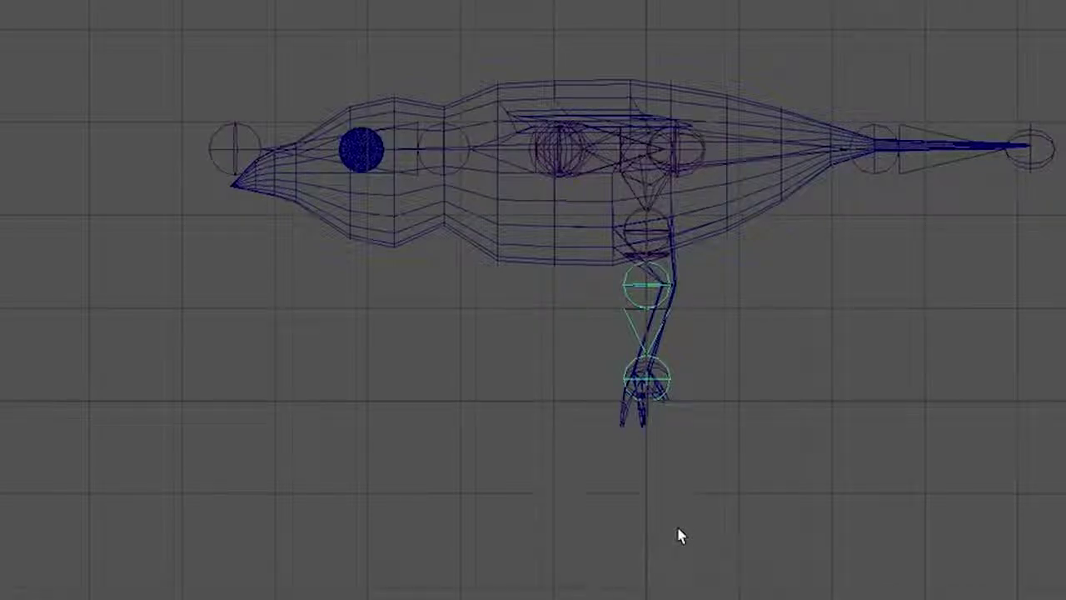
left_click_drag(679, 535, 716, 507, "alt")
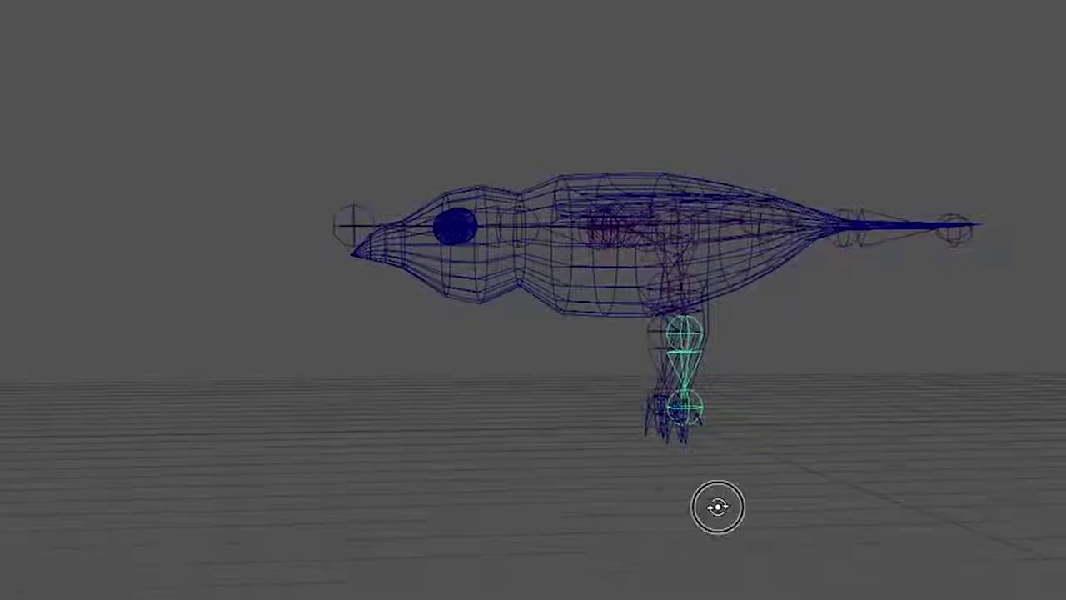
scroll(707, 509, "up", 5)
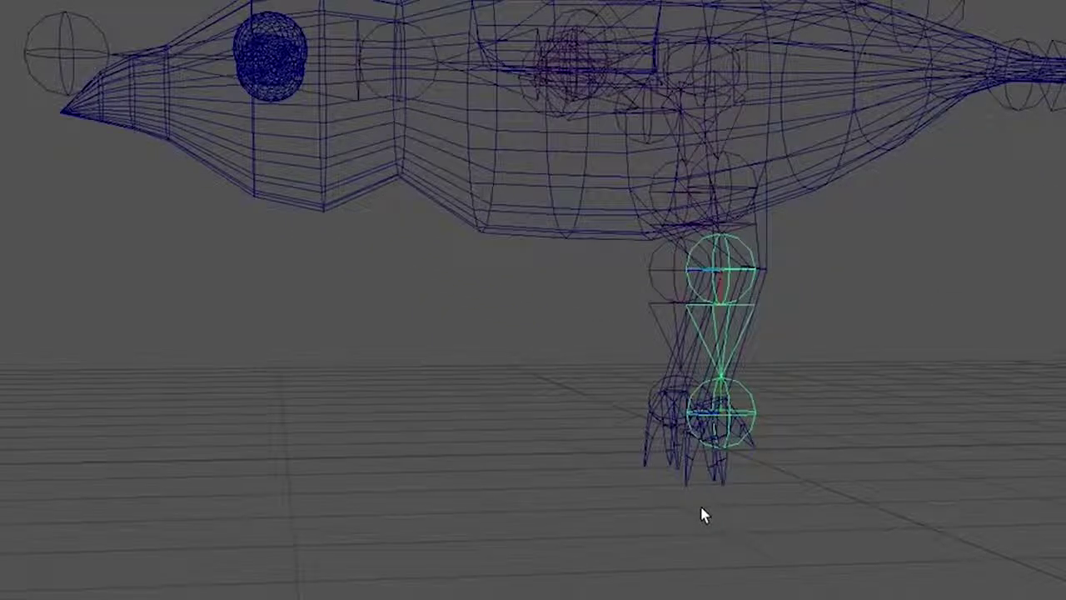
key("5")
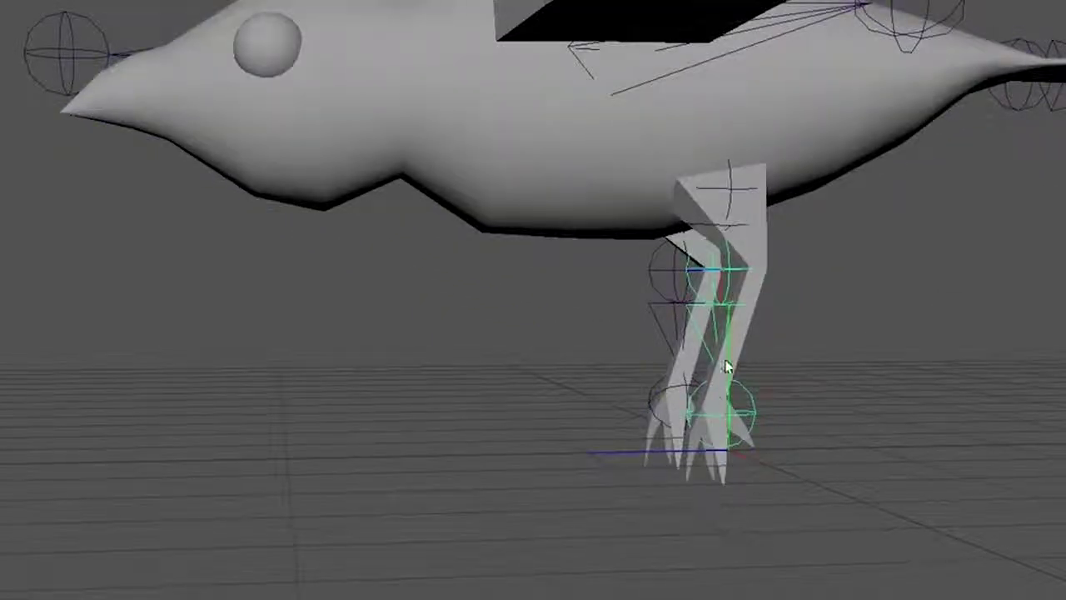
key("w")
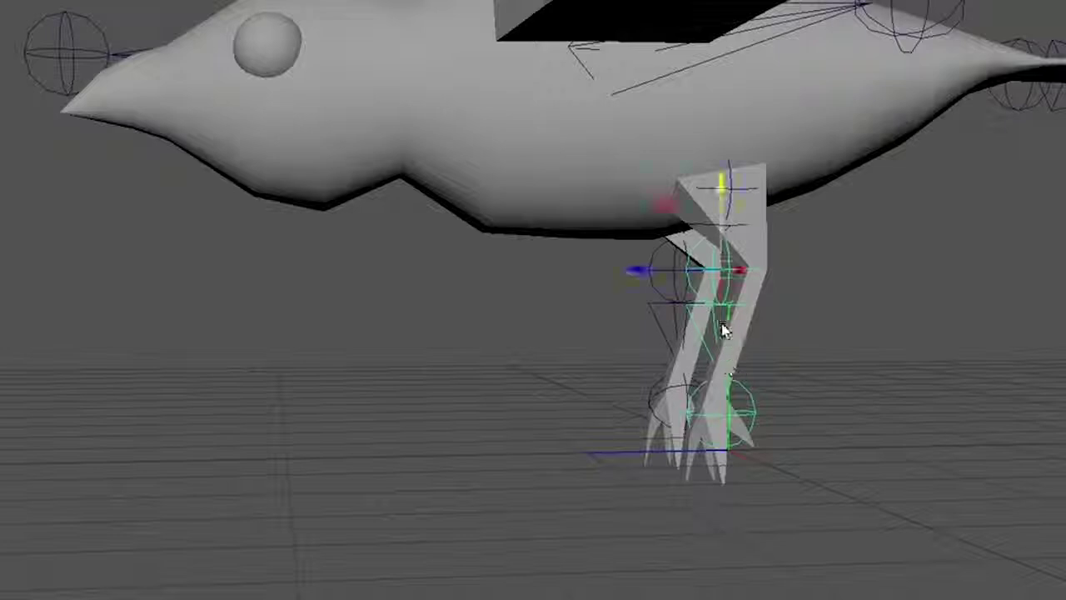
left_click_drag(636, 270, 675, 273)
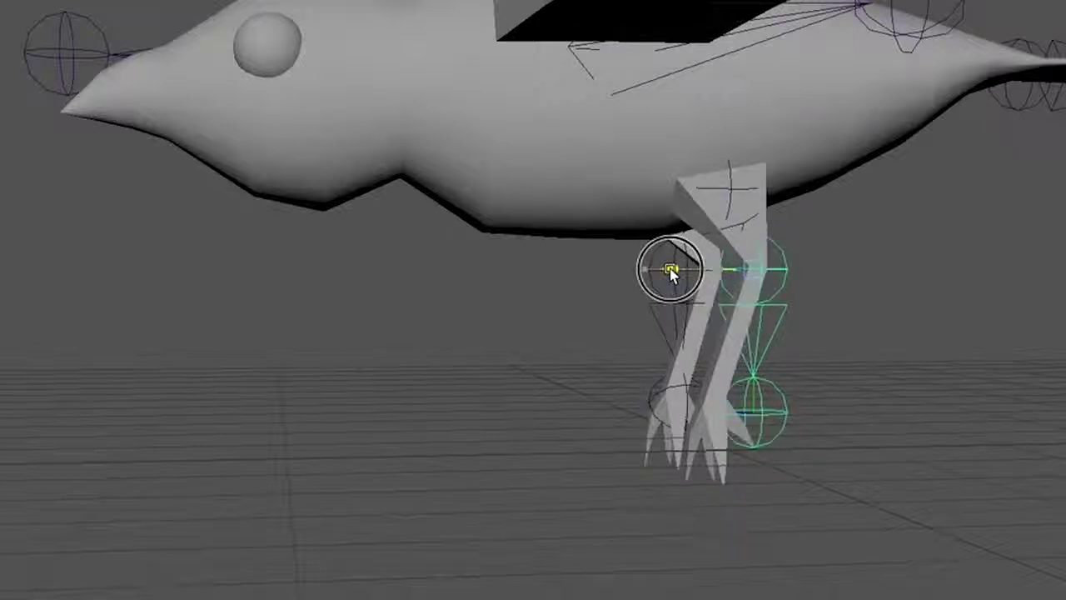
Step: Walk down the left leg's joint hierarchy to the ankle joint and move it forward into the foot
left_click(737, 193)
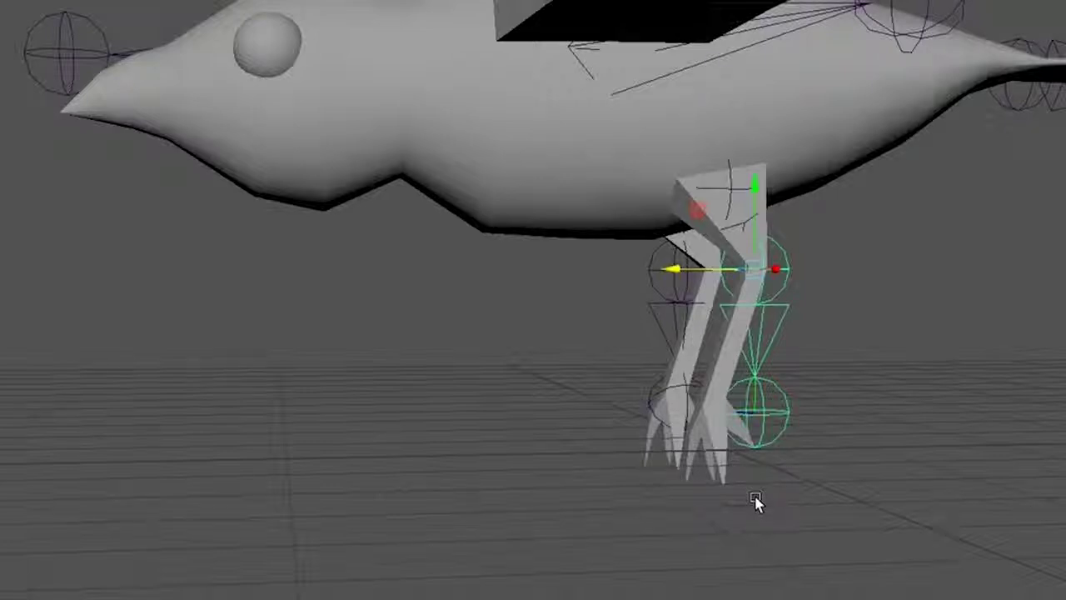
key("Down")
key("Up")
key("Up")
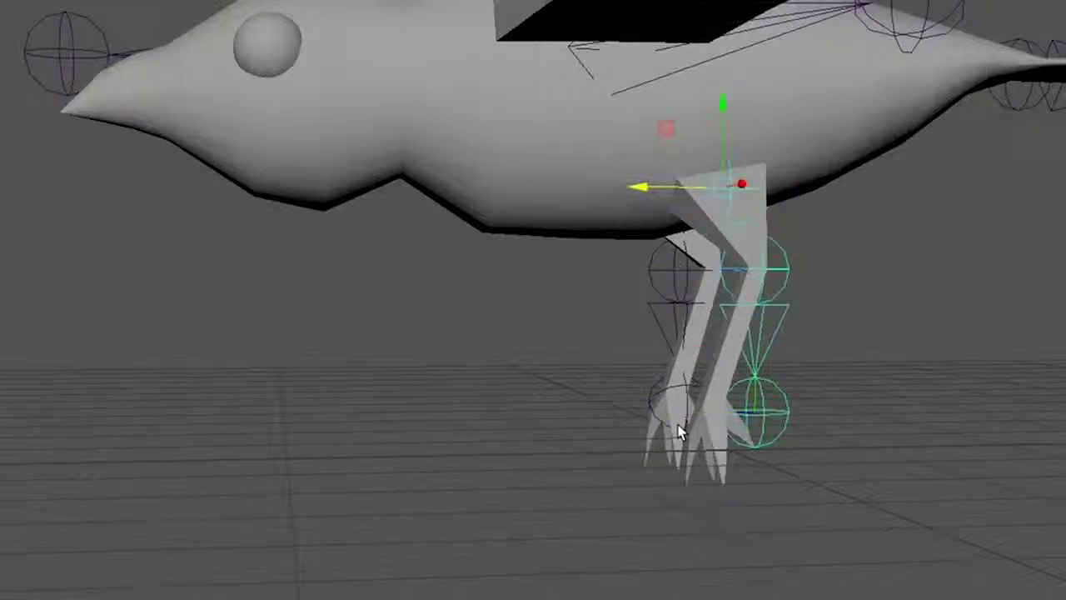
key("Up")
key("Down")
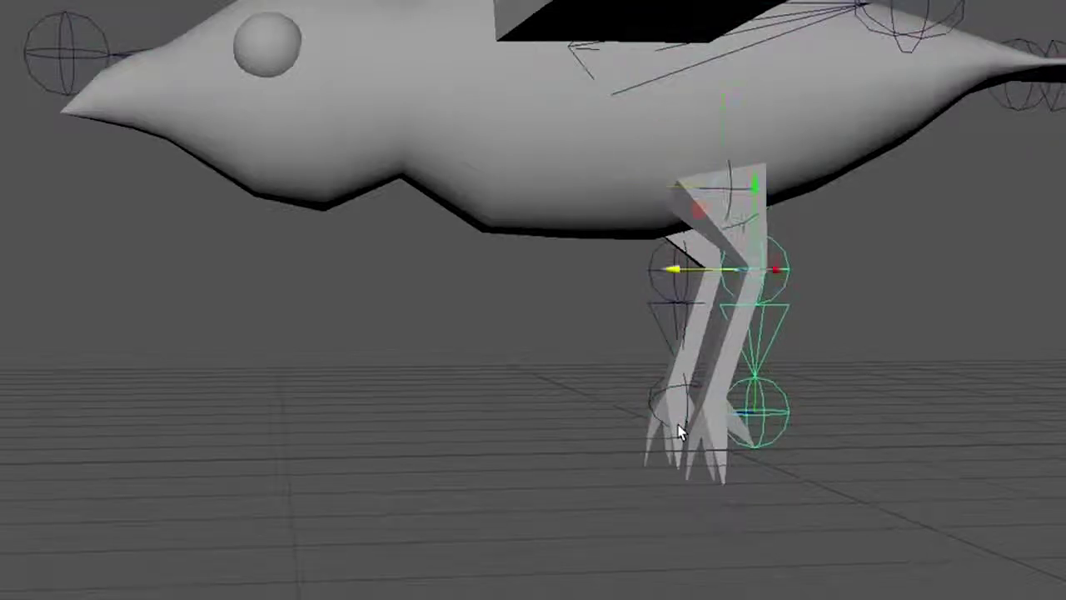
key("Down")
key("Down")
left_click_drag(673, 416, 633, 421)
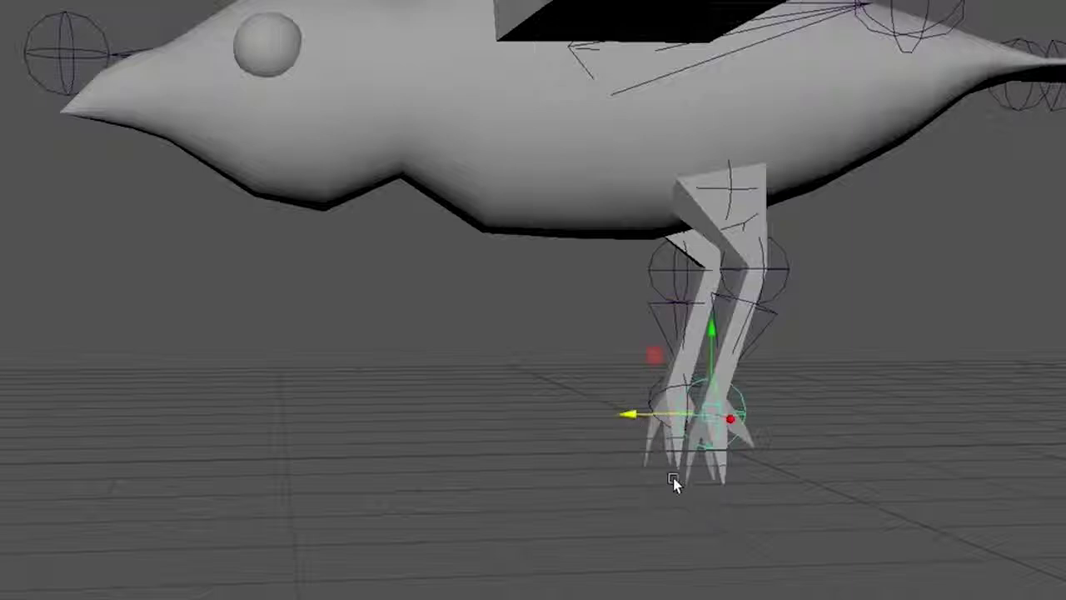
Step: Fit the right leg's joints by moving the knee joint backward and the ankle joint forward into the foot
left_click_drag(600, 596, 1012, 594, "alt")
left_click(643, 279)
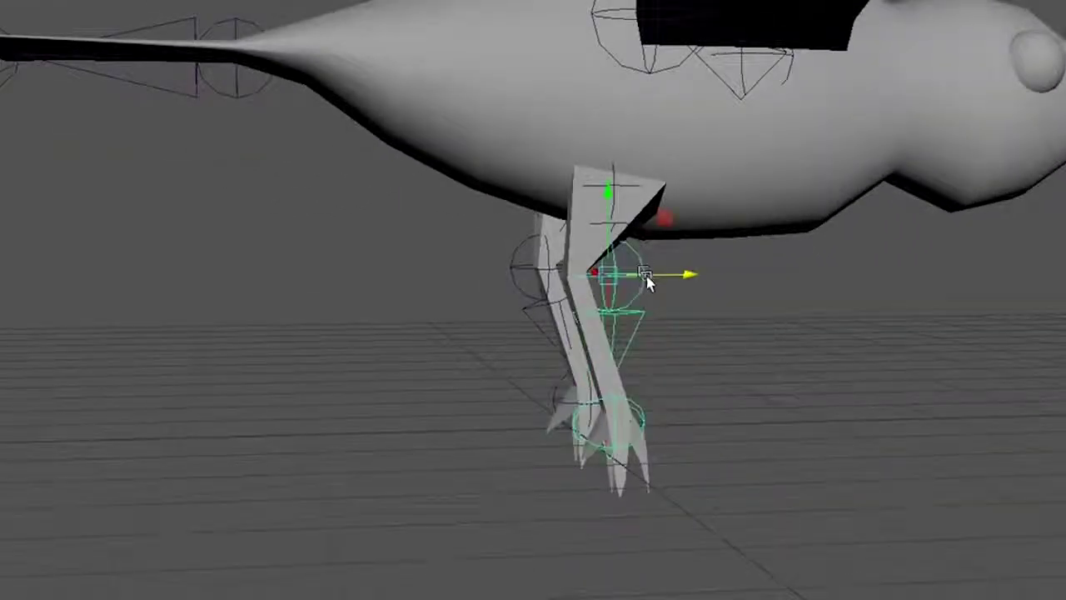
left_click_drag(696, 282, 656, 280)
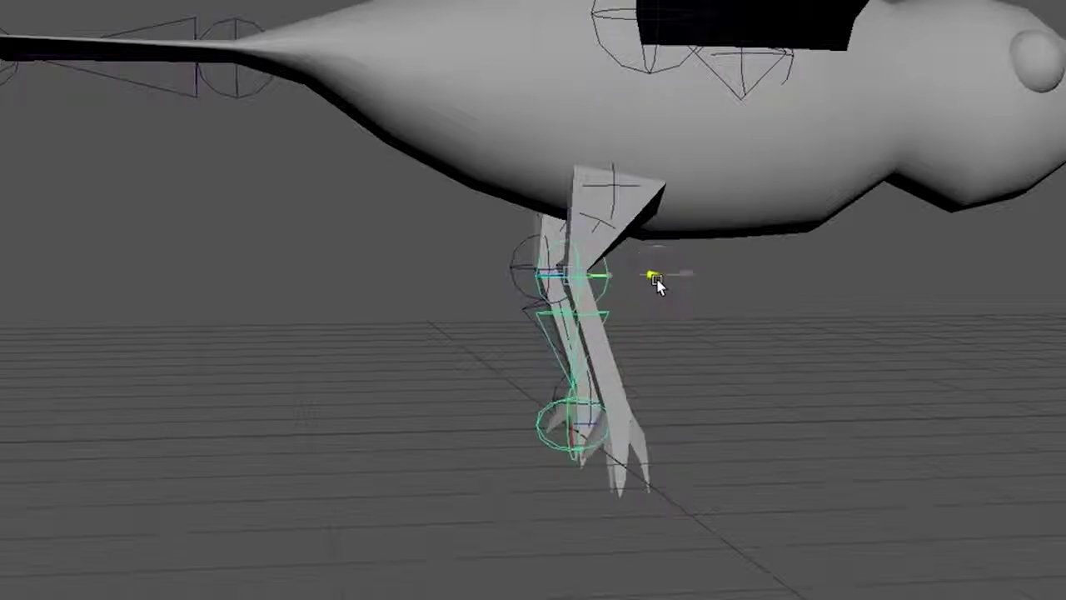
key("Down")
left_click_drag(656, 423, 750, 429)
Step: Select both shoulder joints and raise them together to the height of the wing roots
left_click_drag(583, 383, 683, 383, "alt")
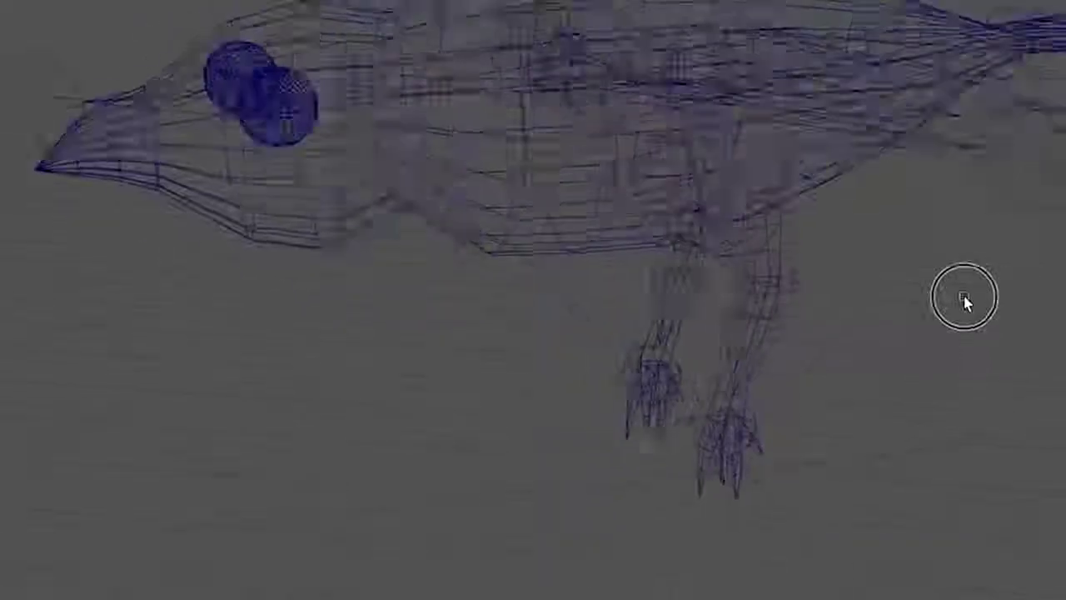
left_click_drag(963, 300, 1064, 366, "alt")
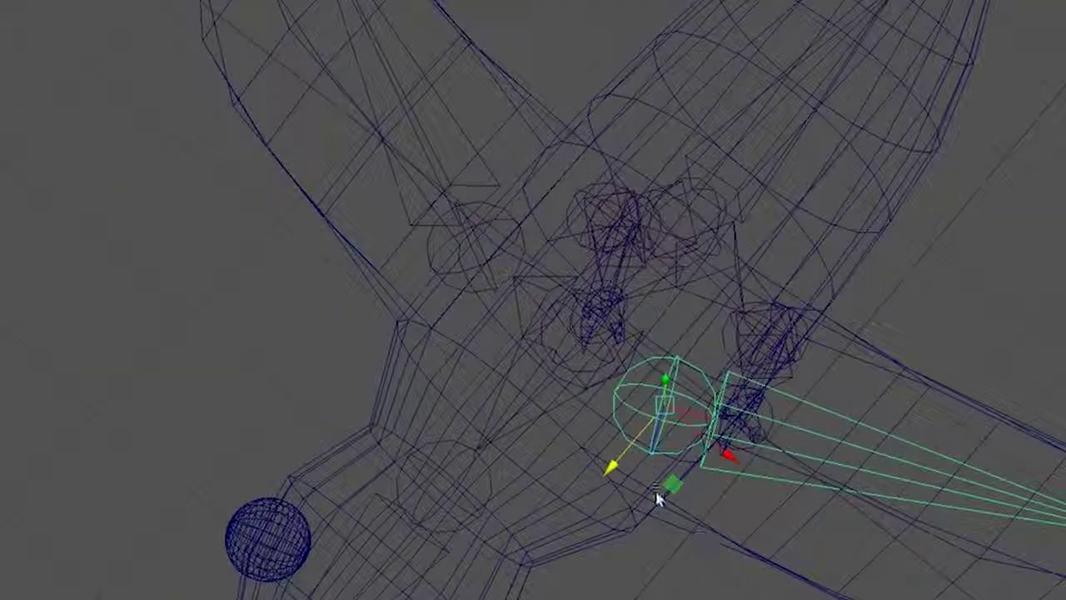
key("ctrl")
key("ctrl")
left_click_drag(430, 256, 431, 258, "alt")
left_click(432, 258, "shift")
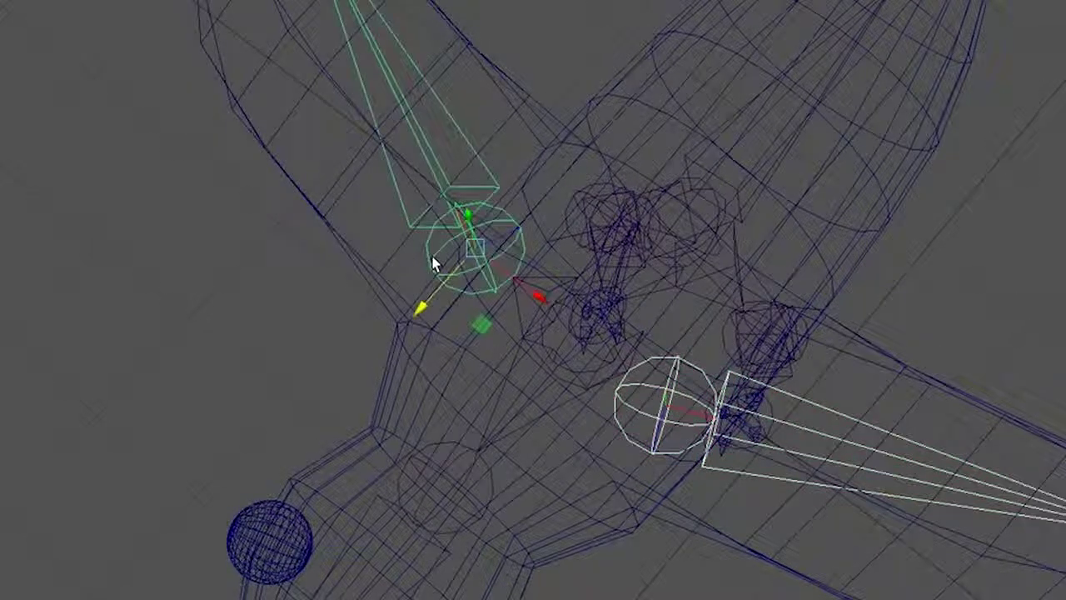
left_click_drag(783, 596, 874, 575, "alt")
key("5")
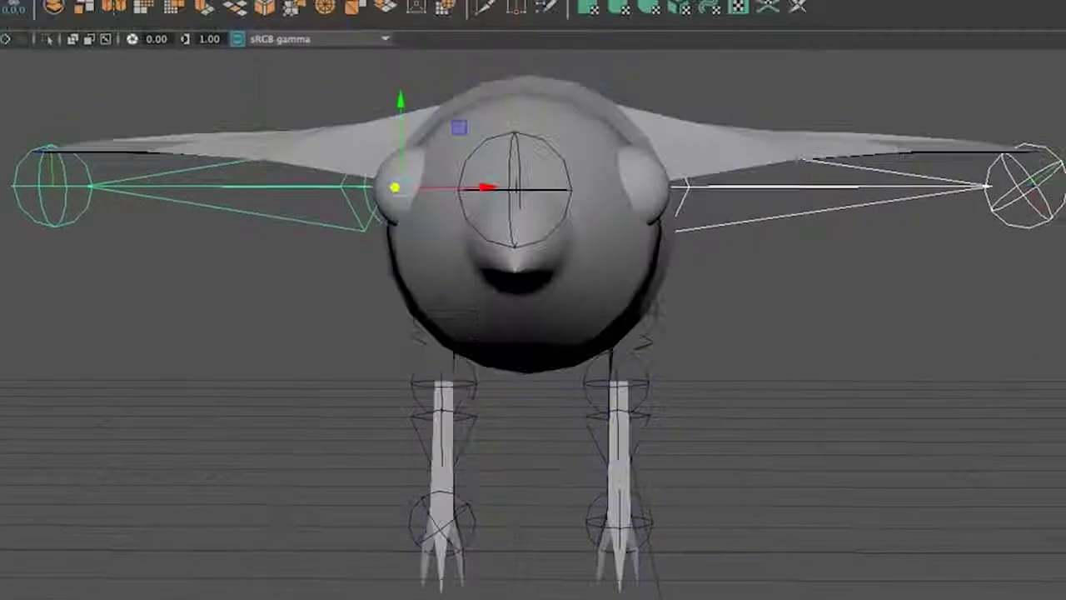
left_click_drag(692, 353, 688, 501, "alt")
left_click_drag(405, 248, 410, 201)
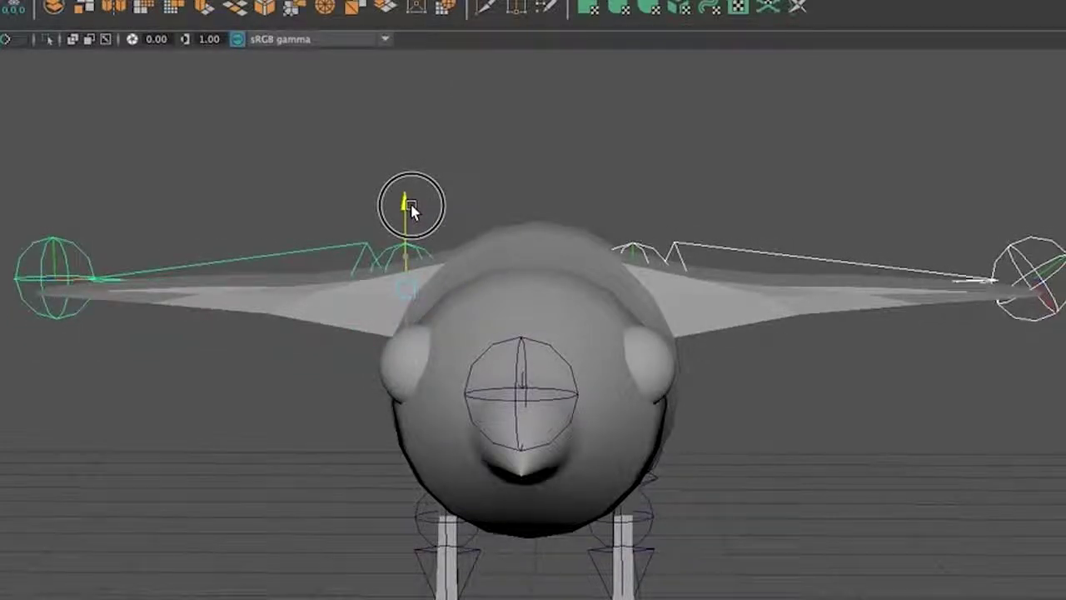
Step: Select both wing tip joints, lower them slightly into the wings, and show the bird in wireframe
left_click(186, 274)
left_click(73, 263)
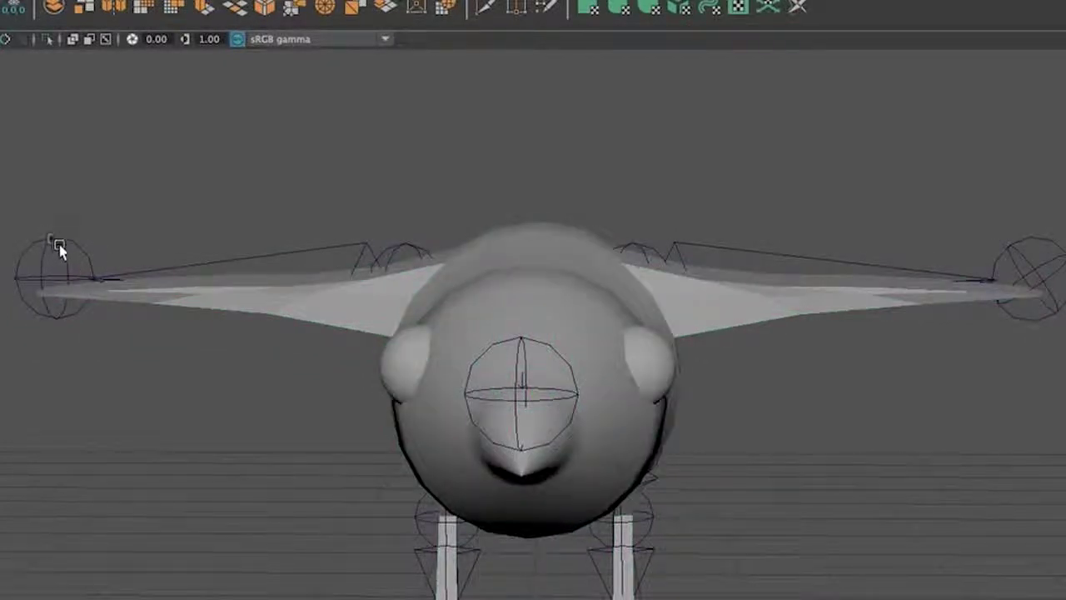
left_click(58, 244)
key("w")
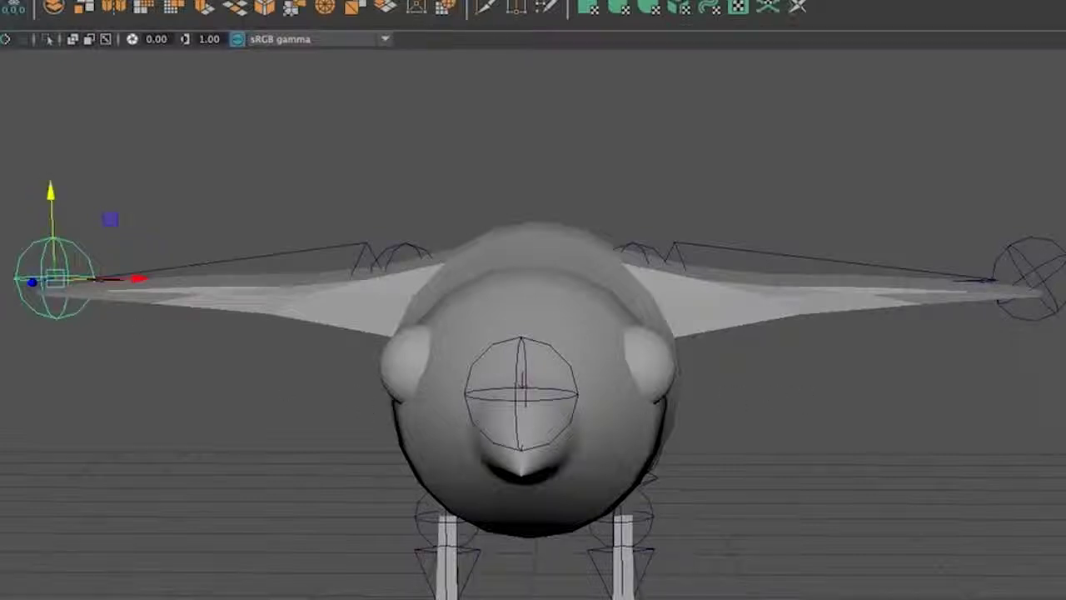
left_click(1037, 277)
left_click_drag(1038, 191, 1038, 208)
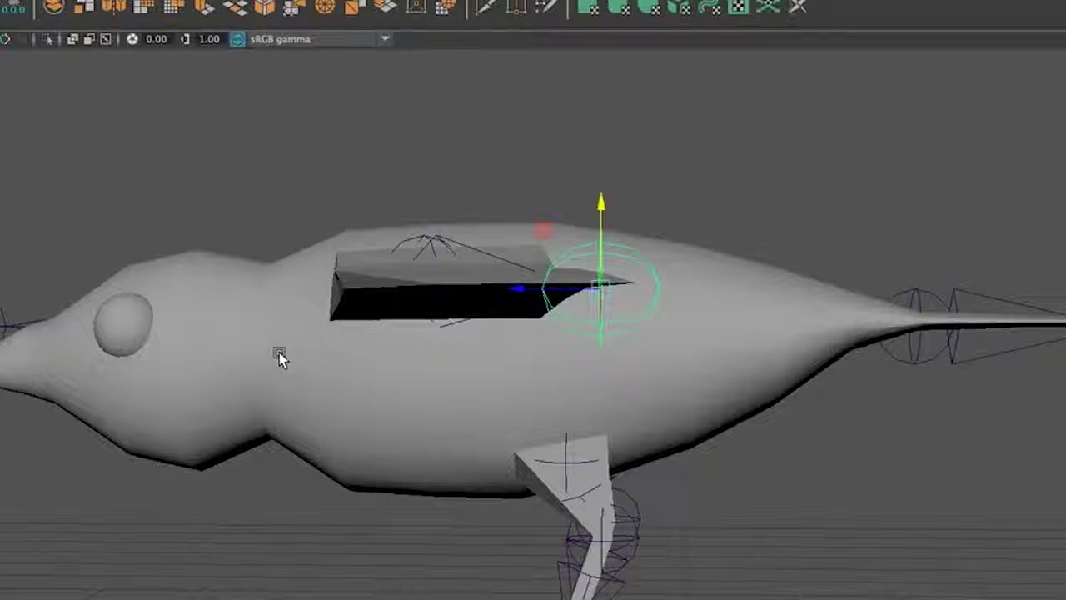
key("4")
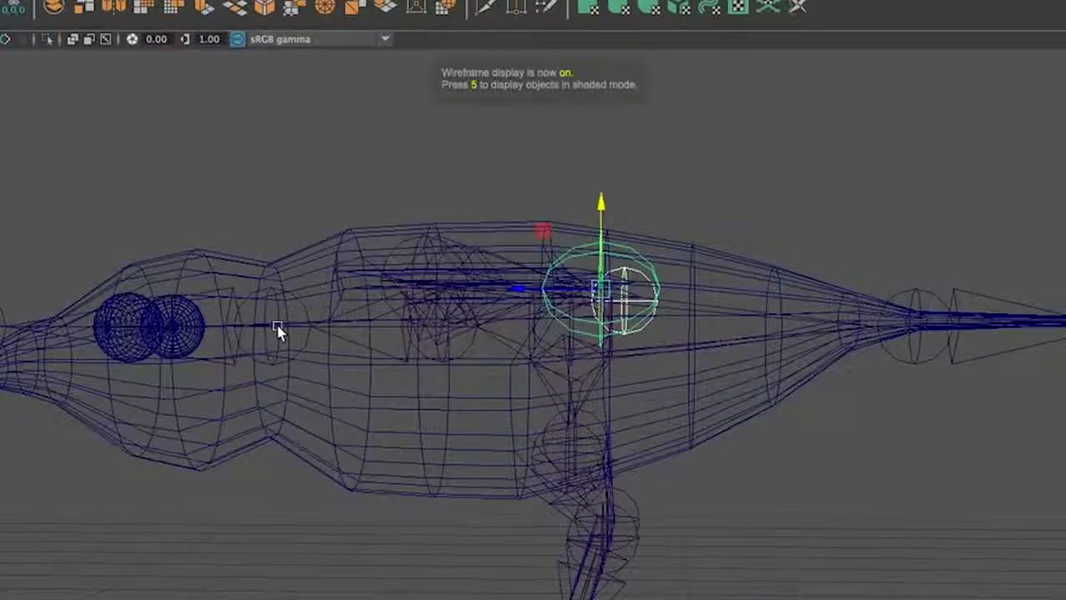
Step: Walk from the head joint to its child at the beak and lower that joint to the tip of the beak
left_click(281, 332)
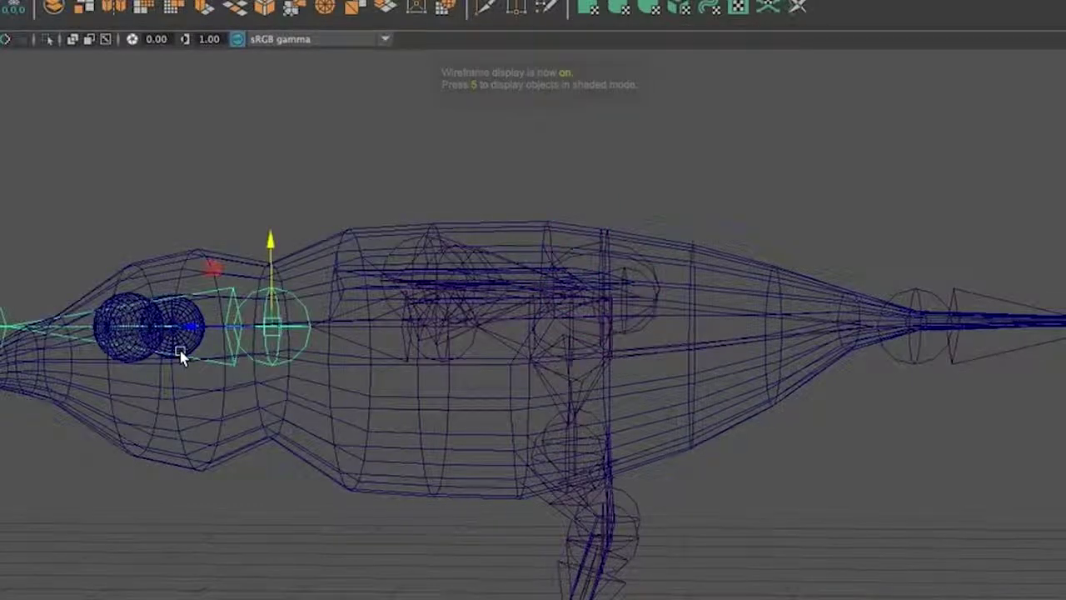
key("Down")
left_click_drag(167, 244, 178, 293)
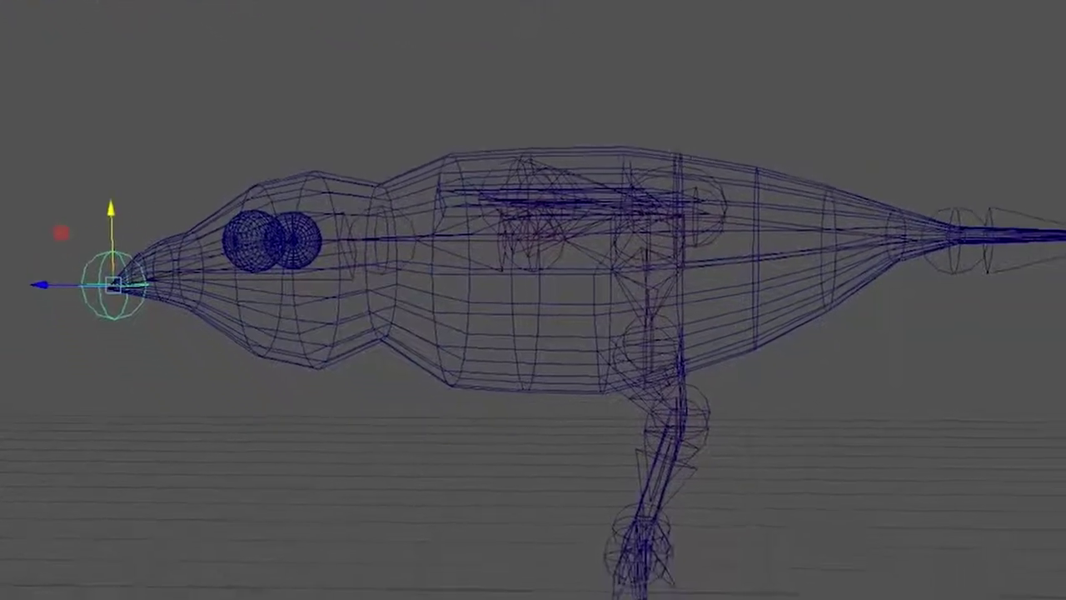
left_click_drag(400, 583, 359, 578, "alt")
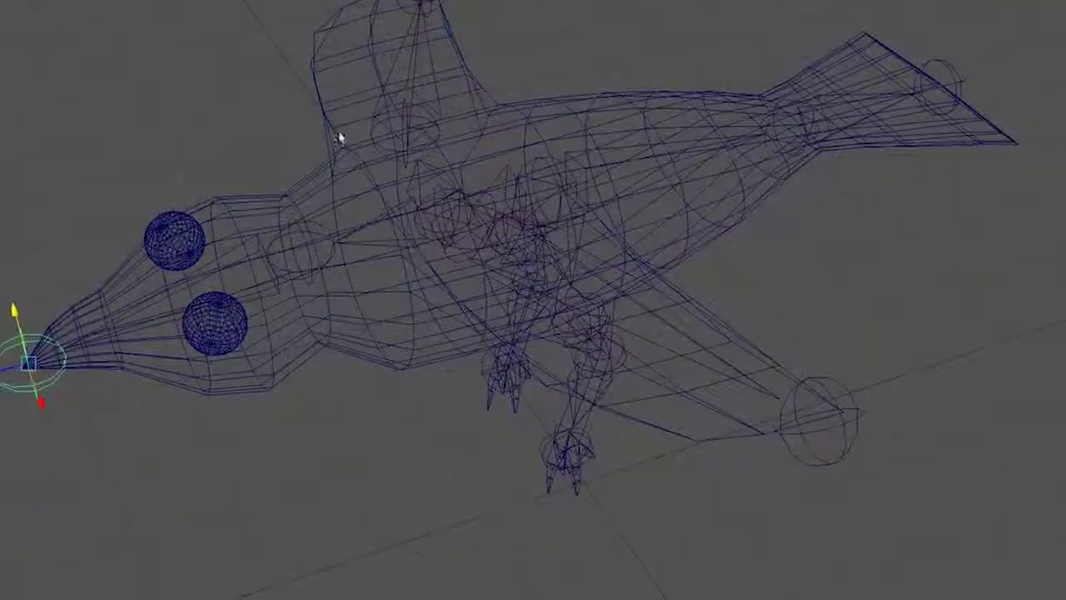
Step: Select the root joint, then set the joint size to 0.66 and the IK/FK joint size to 0.43 in the Kinematics display preferences and save
left_click(448, 221)
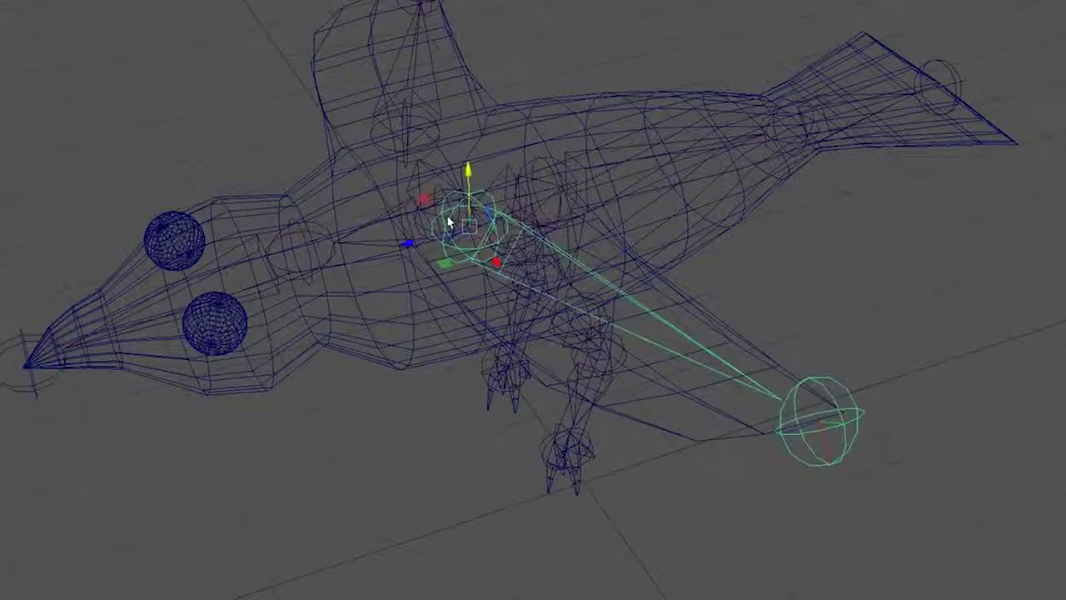
left_click(549, 194)
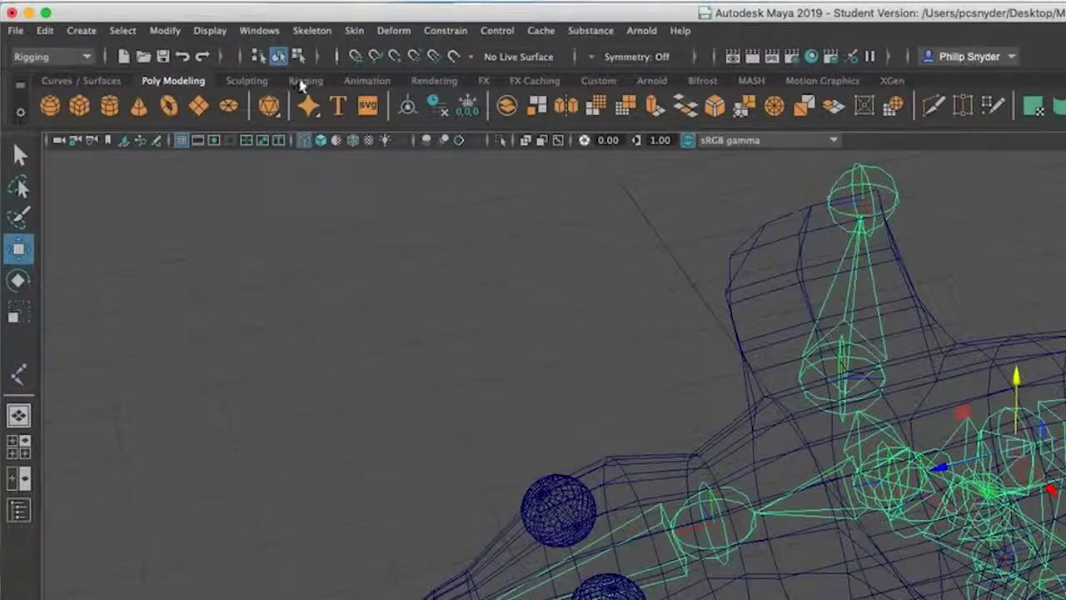
left_click(259, 30)
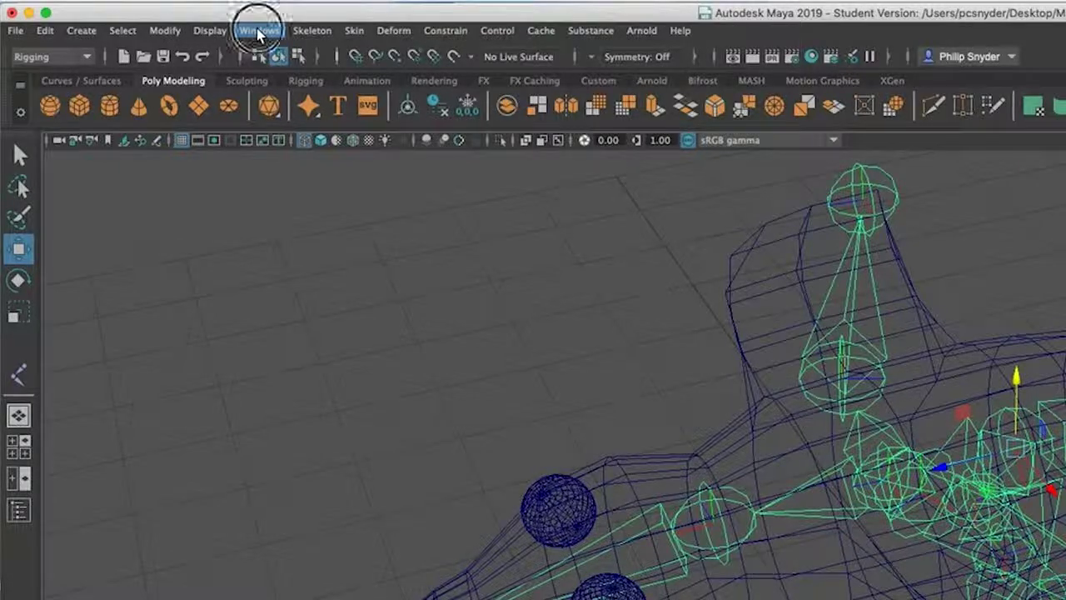
mouse_move(337, 196)
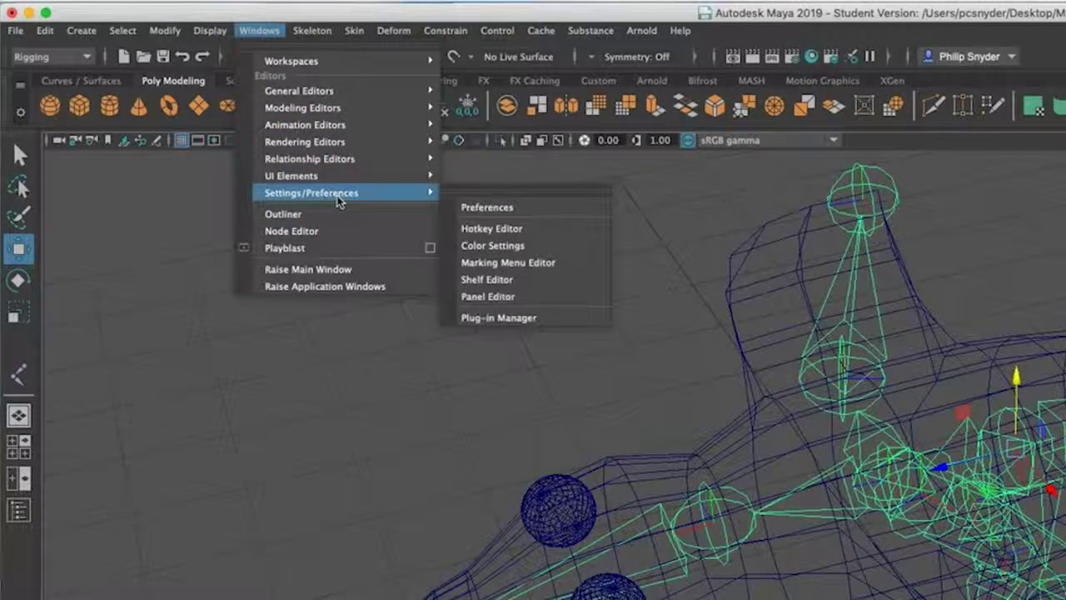
left_click(498, 215)
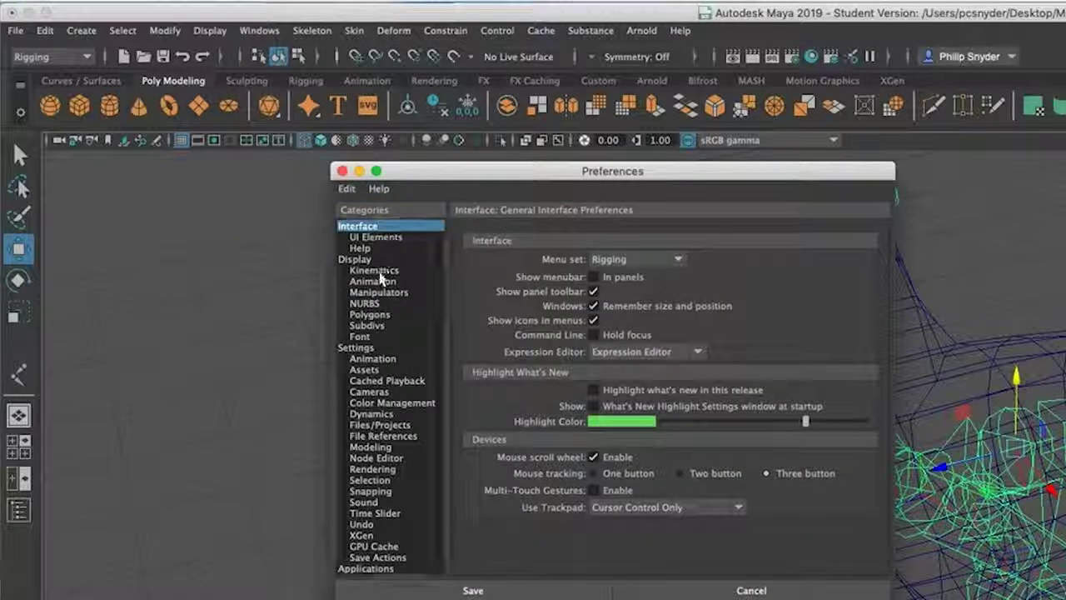
left_click(376, 271)
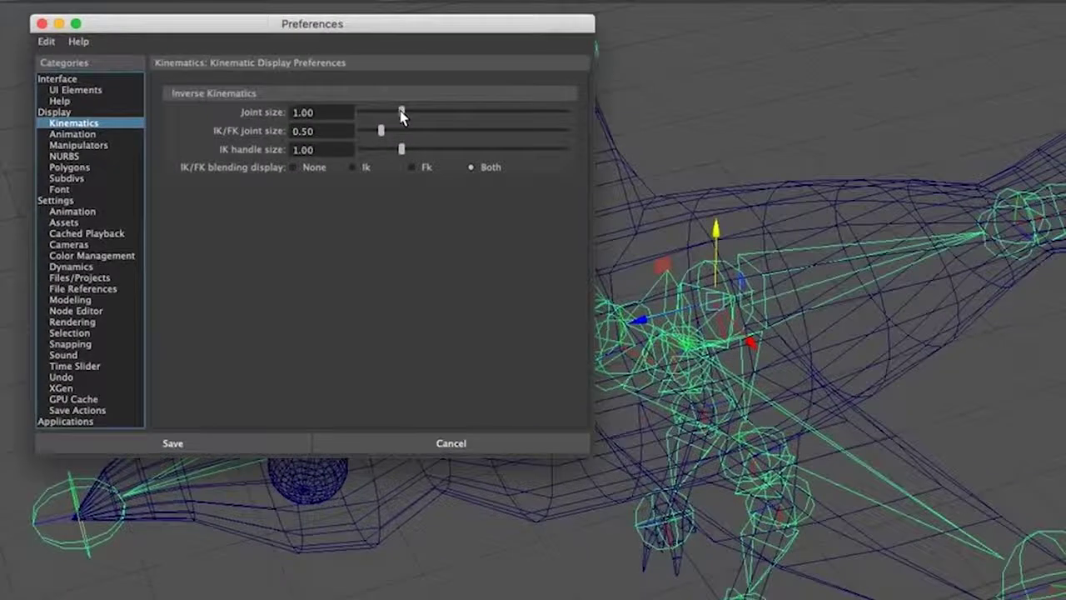
left_click_drag(446, 133, 377, 136)
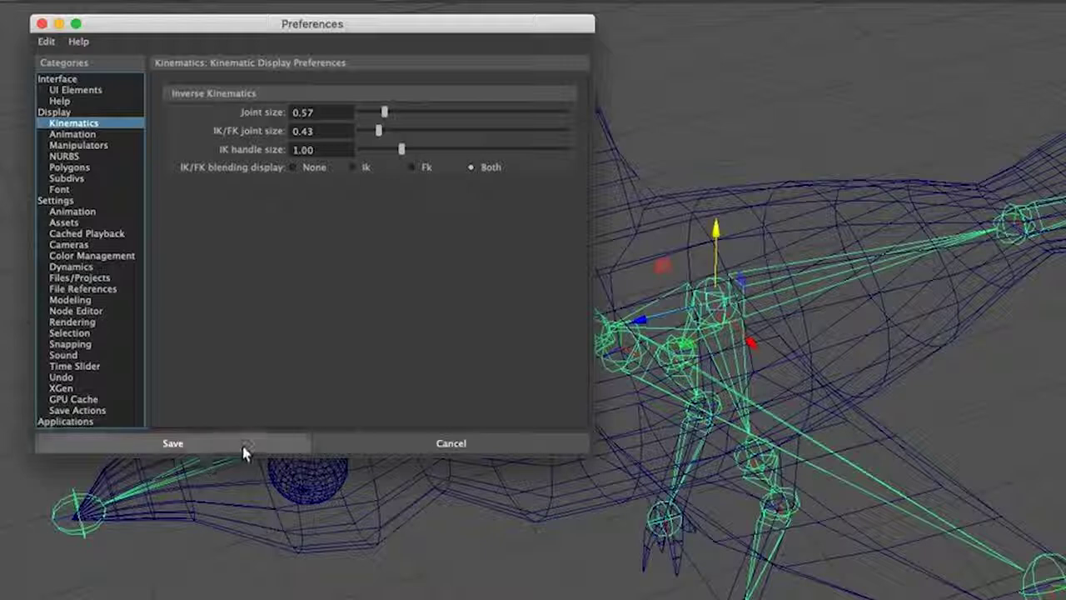
left_click_drag(385, 112, 388, 111)
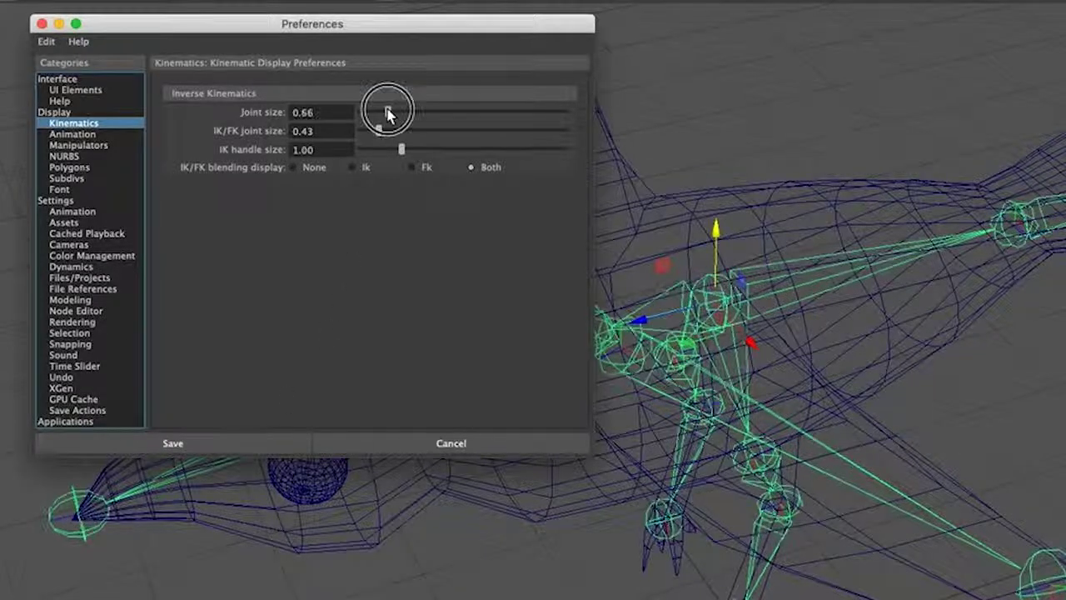
left_click(250, 444)
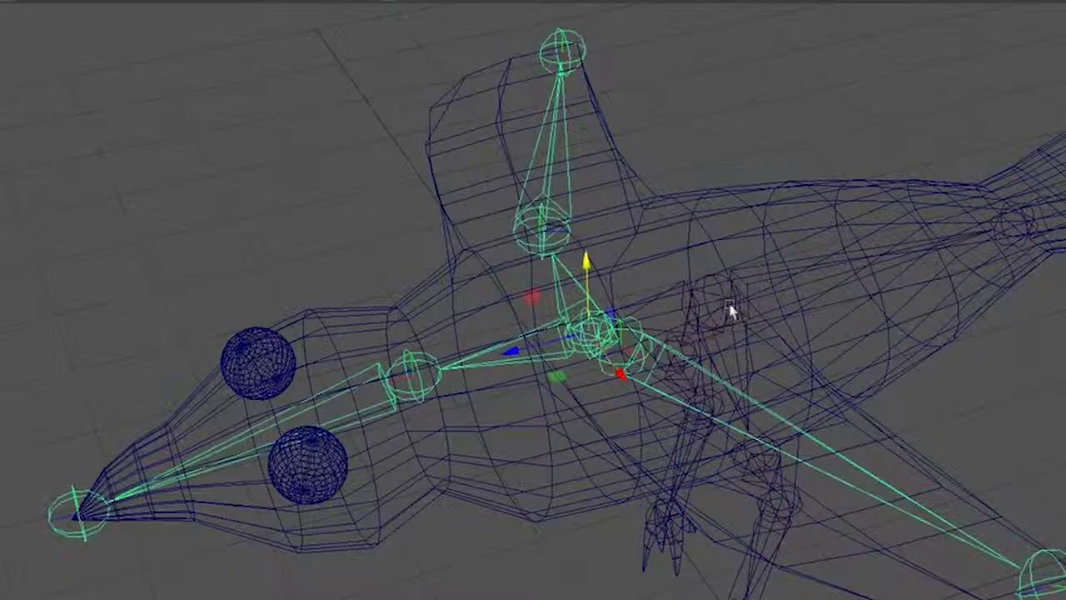
Step: Select the bird's body mesh in shaded display, turn on its smooth preview, and deselect it
left_click(697, 302)
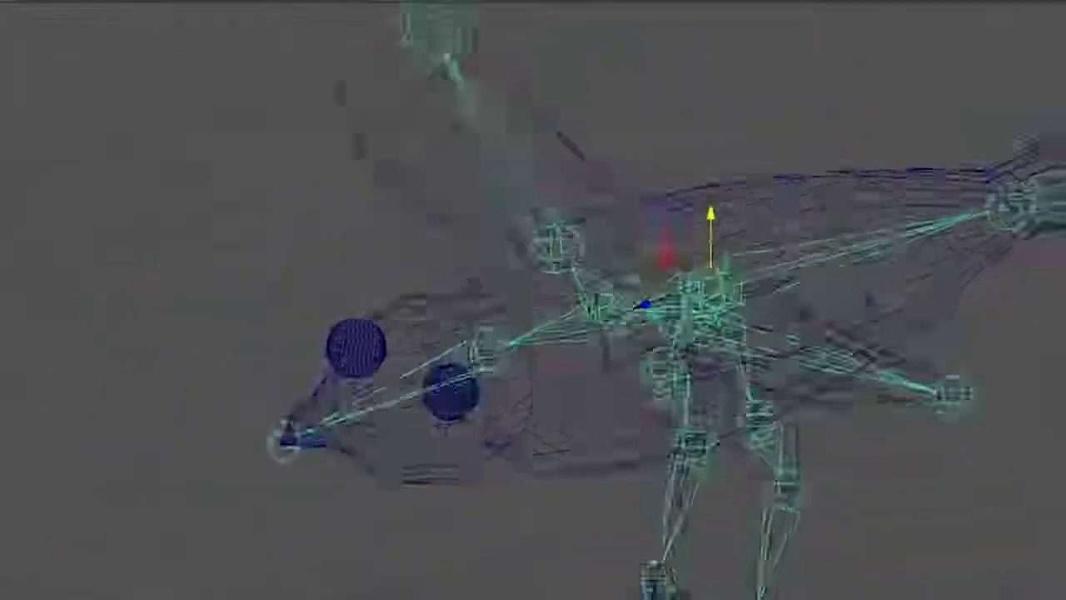
left_click_drag(697, 302, 708, 341, "alt")
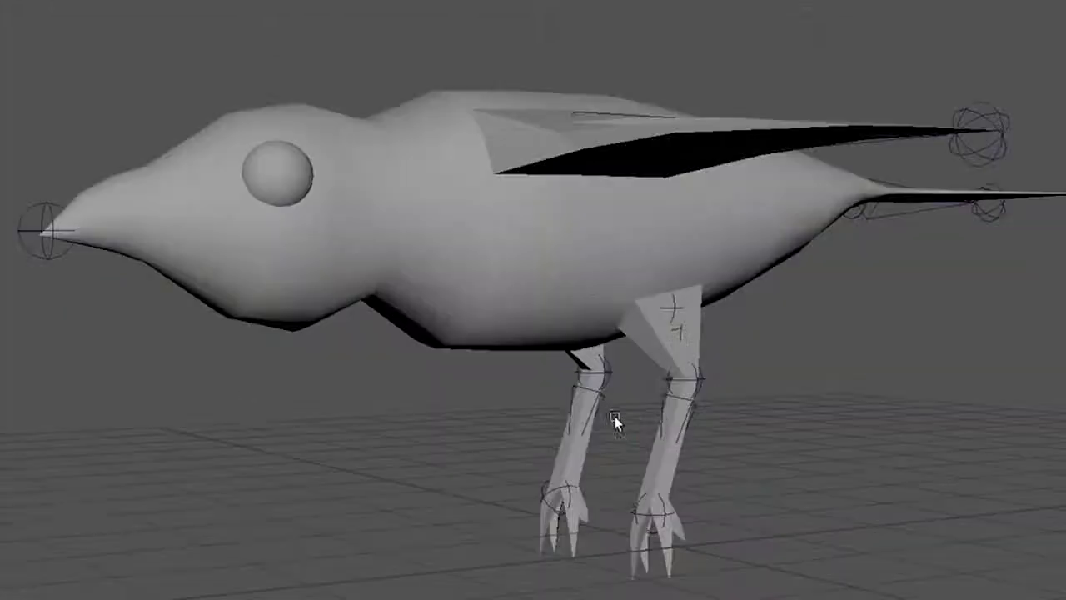
mouse_move(614, 424)
left_mouse_down("alt")
mouse_move(636, 422)
mouse_move(592, 378)
mouse_move(607, 424)
mouse_move(619, 428)
mouse_move(508, 320)
left_mouse_up("alt")
left_click(508, 319)
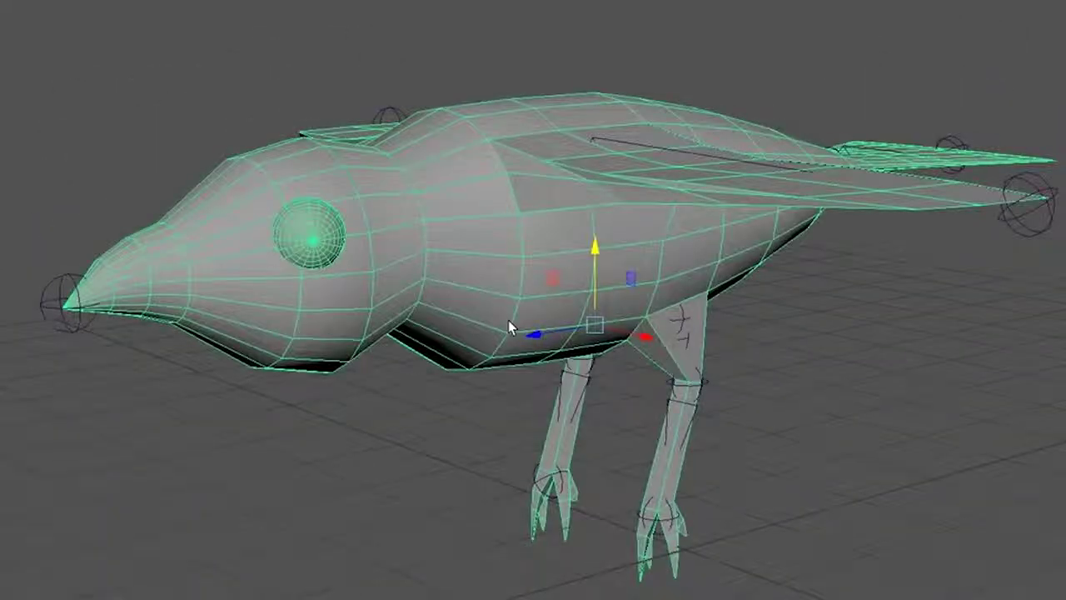
key("3")
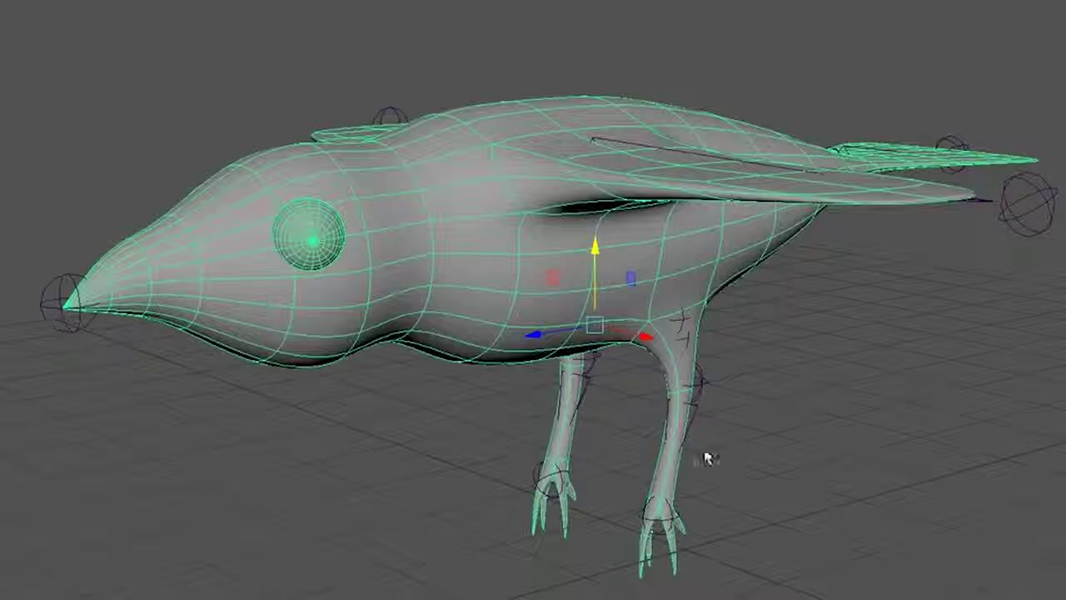
left_click(753, 495)
left_click_drag(587, 498, 596, 465, "alt")
scroll(595, 463, "down", 5)
scroll(594, 466, "up", 8)
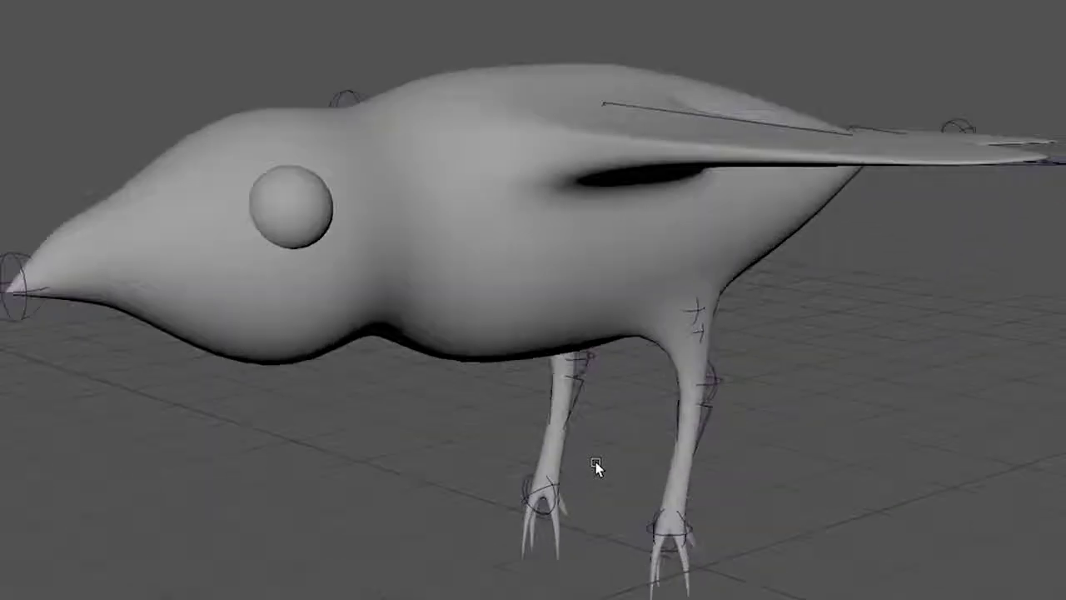
Step: In the top view, move both wing tip joints inward and toward the head to fit the smoothed wing ends
left_click_drag(766, 527, 854, 593, "alt")
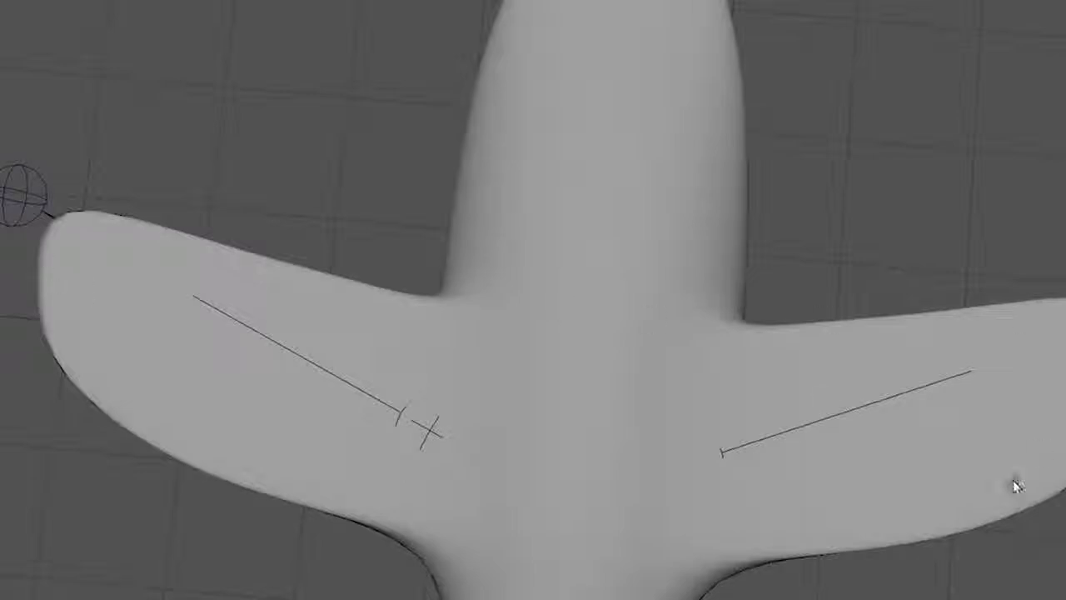
key("space")
key("space")
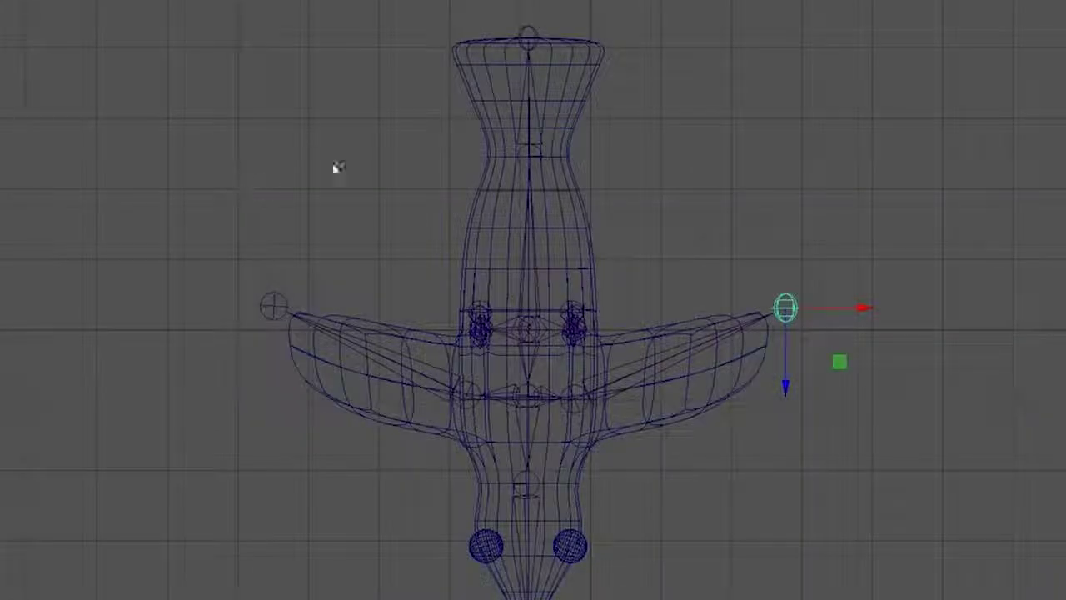
left_click_drag(866, 310, 843, 309)
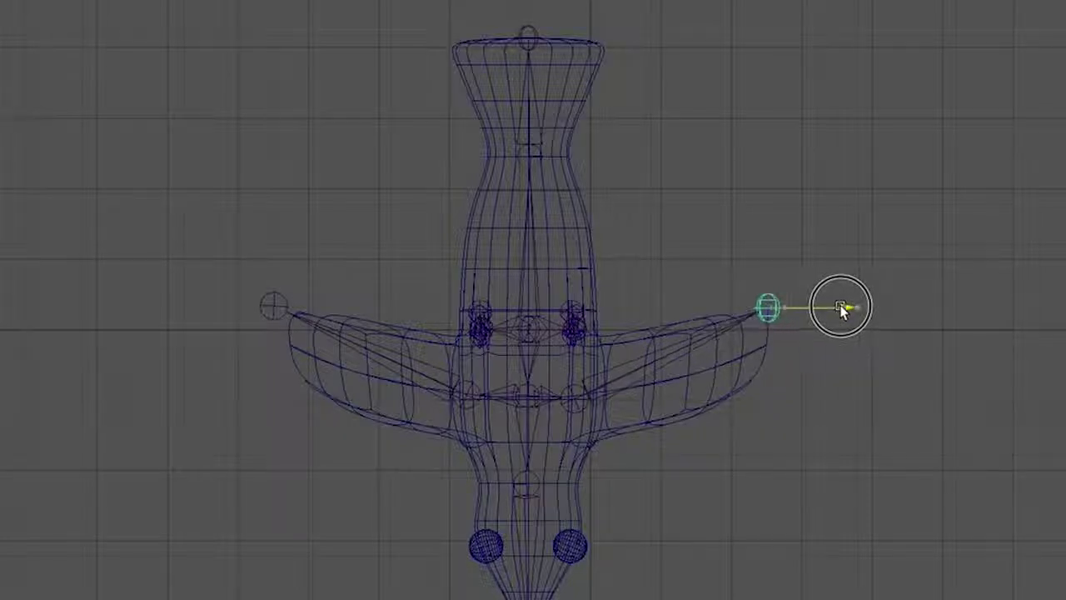
left_click_drag(766, 385, 768, 416)
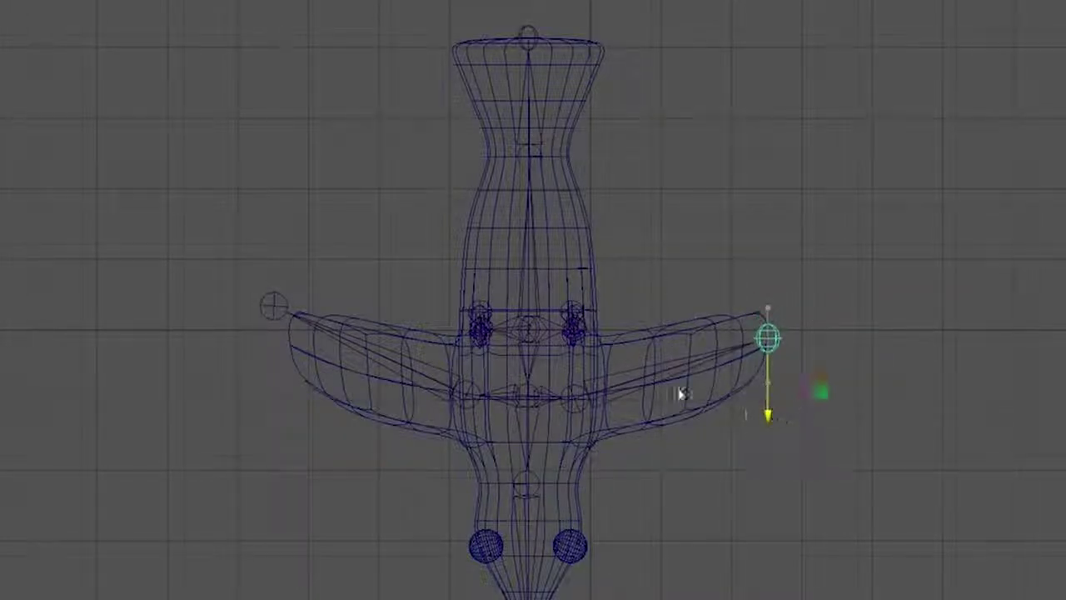
left_click(270, 306)
left_click_drag(278, 383, 278, 411)
left_click_drag(353, 341, 368, 341)
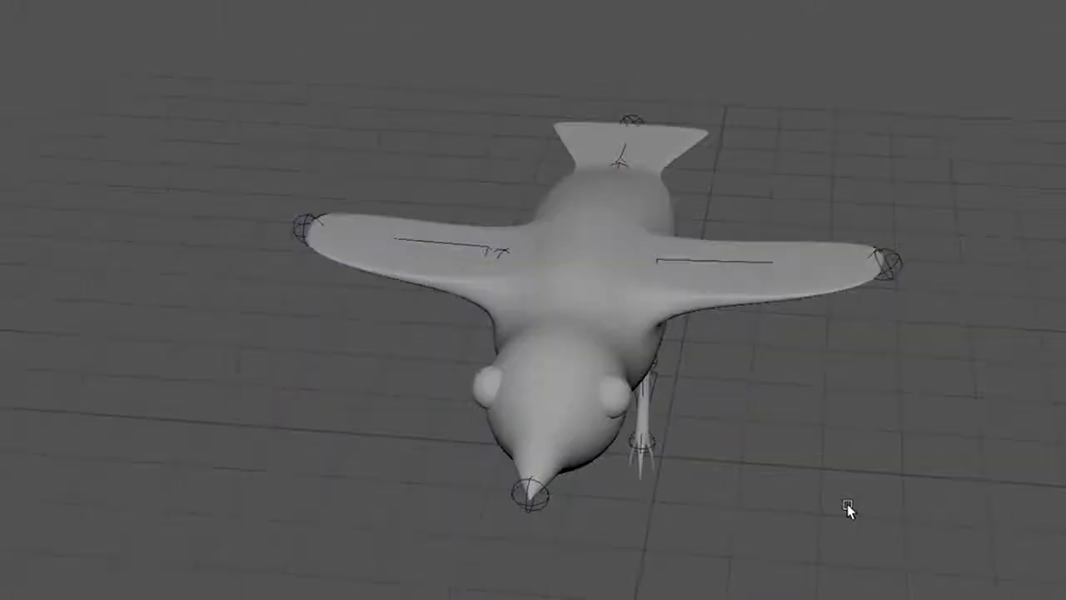
Step: Show the Outliner and select only the root joint, joint1, in it
mouse_move(847, 504)
left_mouse_down("alt")
mouse_move(849, 478)
mouse_move(780, 485)
mouse_move(659, 533)
mouse_move(609, 502)
mouse_move(707, 497)
mouse_move(809, 445)
mouse_move(673, 495)
mouse_move(683, 445)
left_mouse_up("alt")
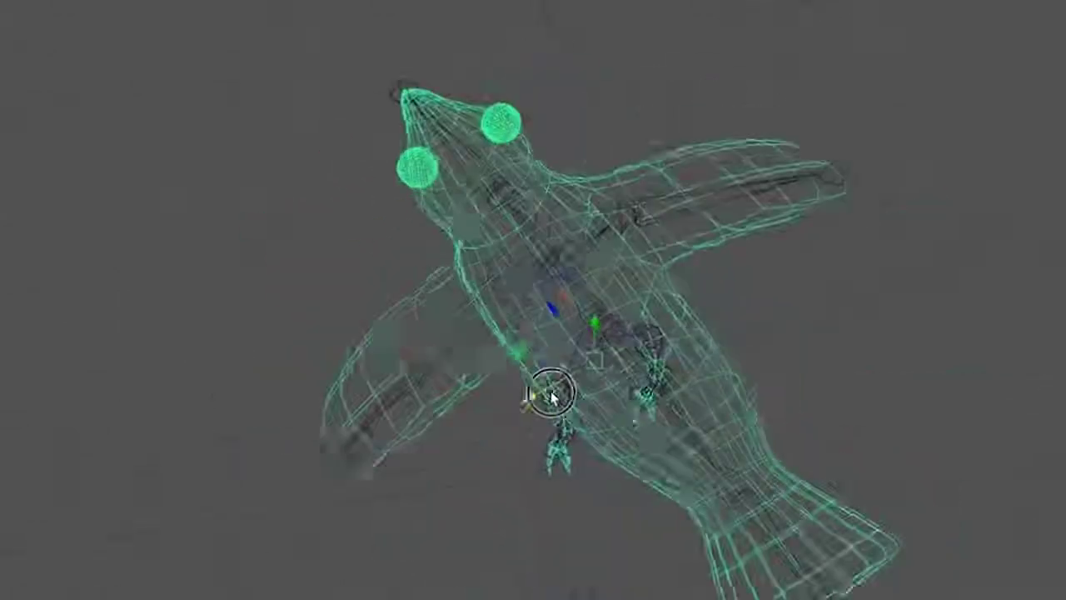
left_click_drag(552, 389, 629, 332, "alt")
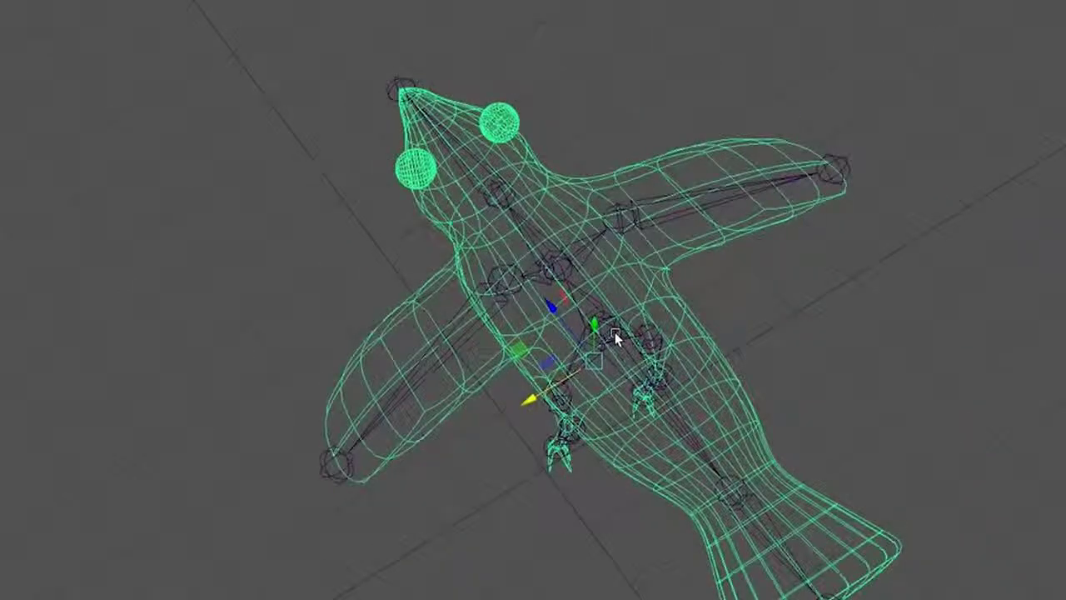
left_click(614, 336)
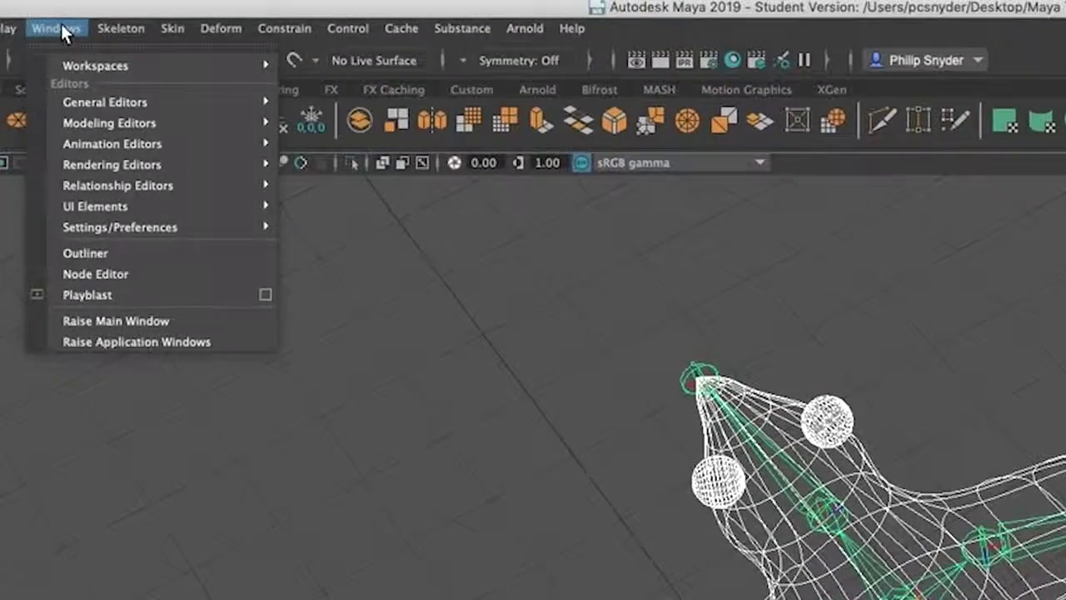
left_click(60, 174)
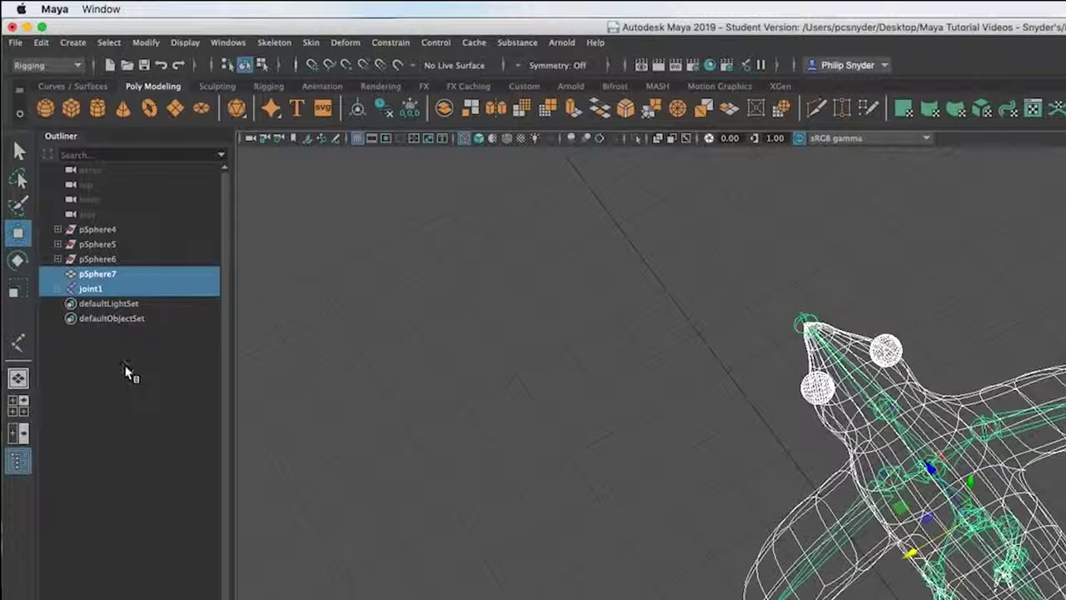
left_click(130, 370)
left_click(92, 289)
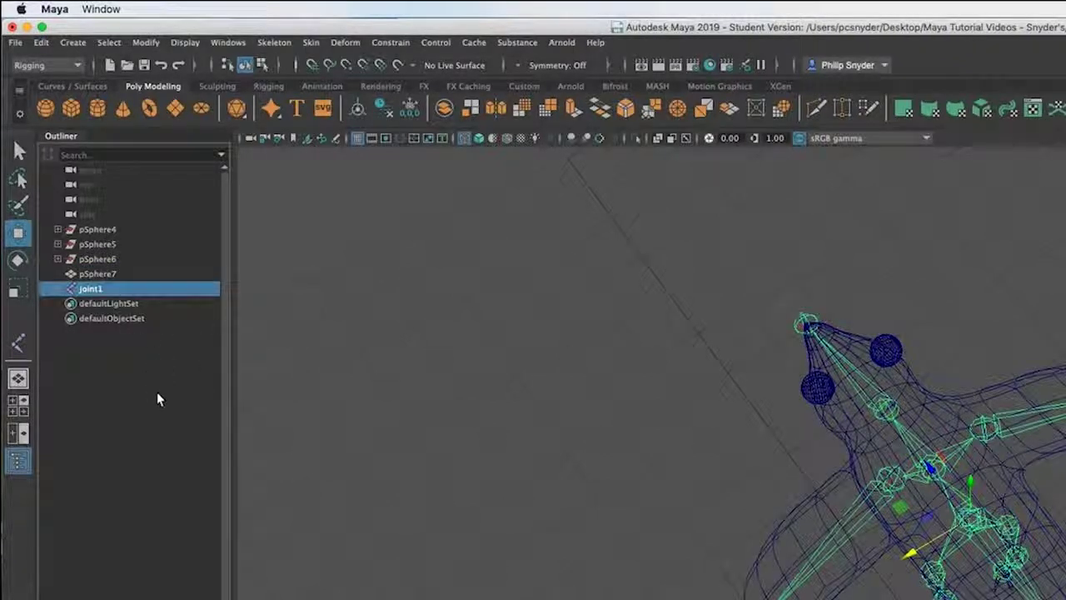
Step: Expand the full joint1 hierarchy in the Outliner, including the branches under joint2, joint5, joint8 and joint15
left_click(58, 290)
left_click(67, 304)
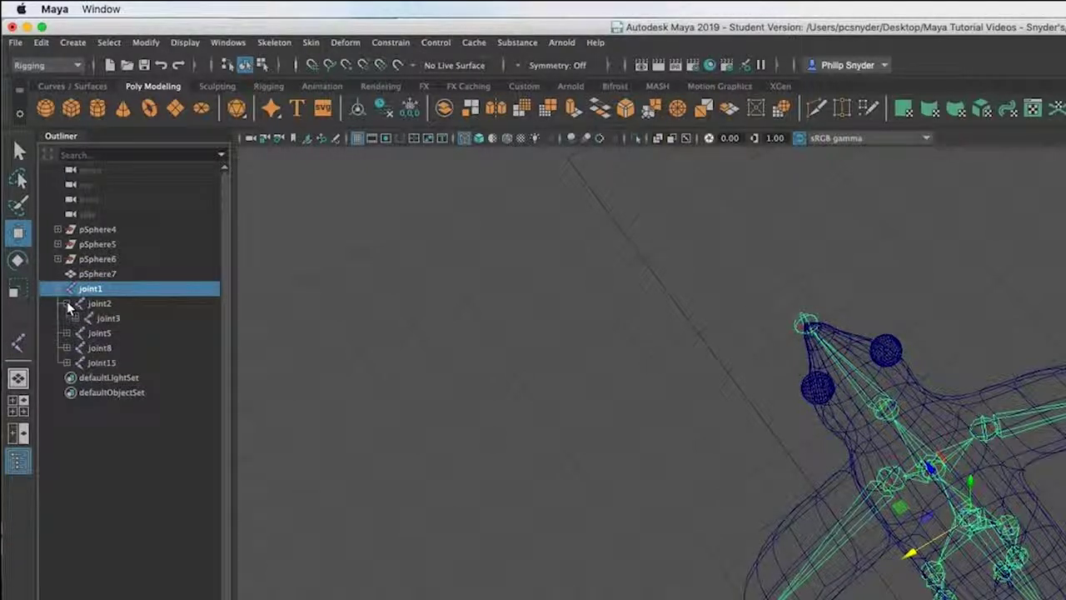
left_click(67, 303)
left_click(67, 303)
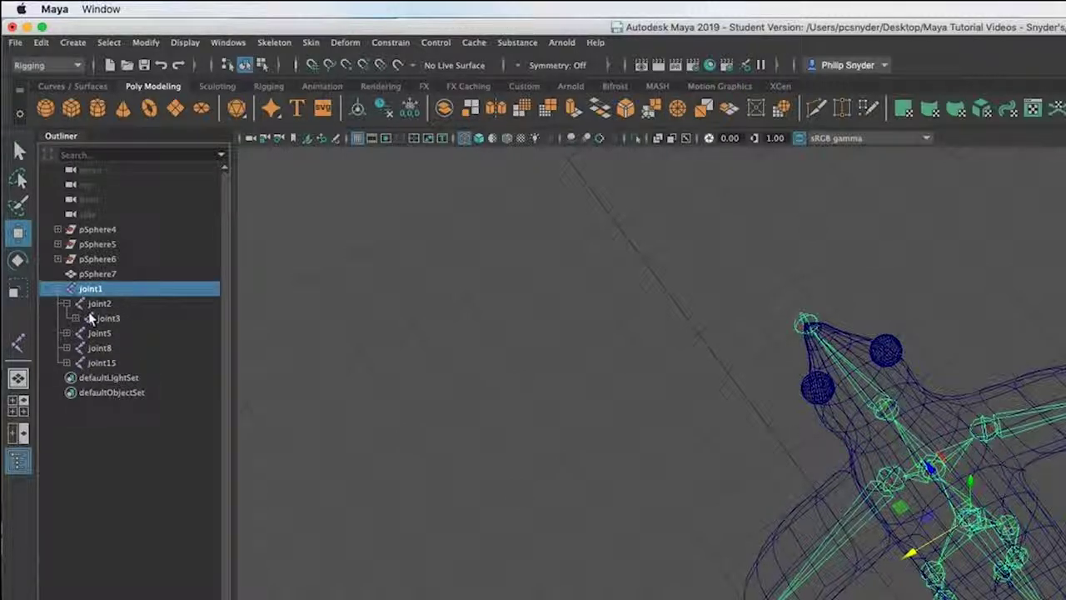
left_click(75, 319)
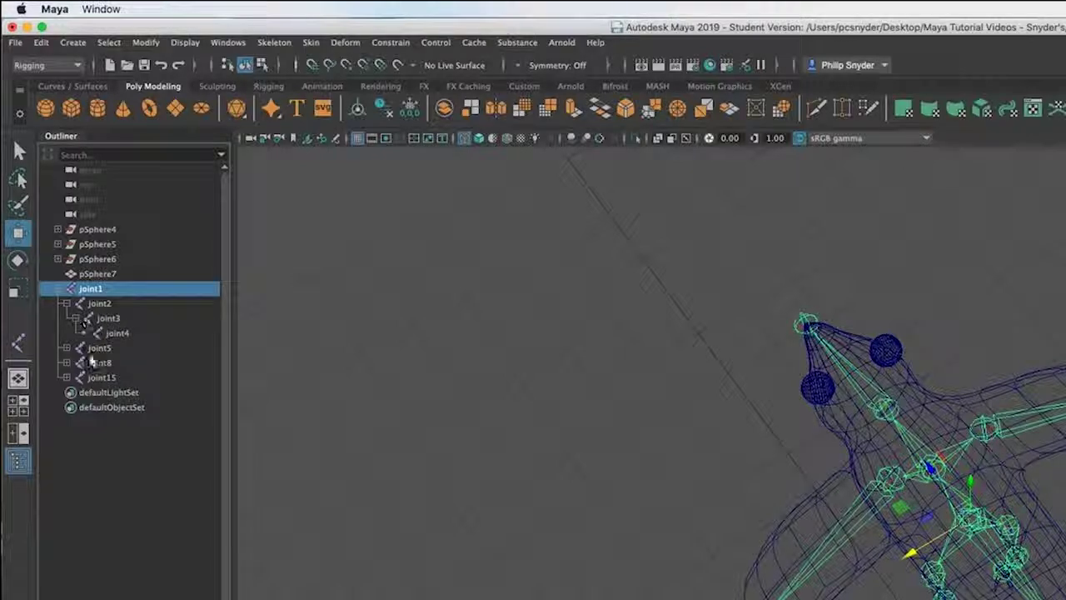
left_click(67, 348)
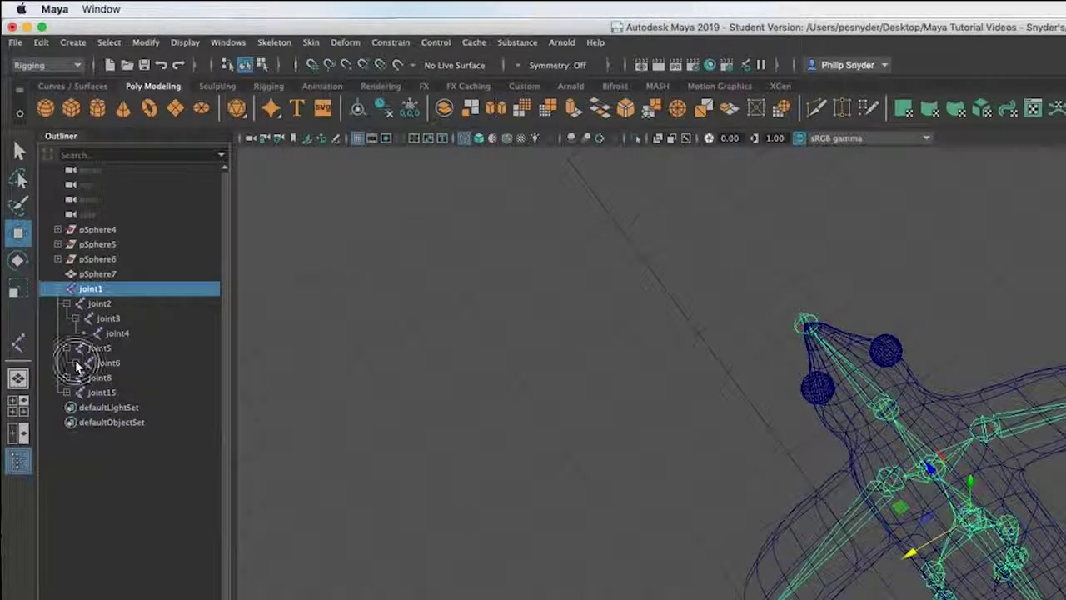
left_click(67, 393)
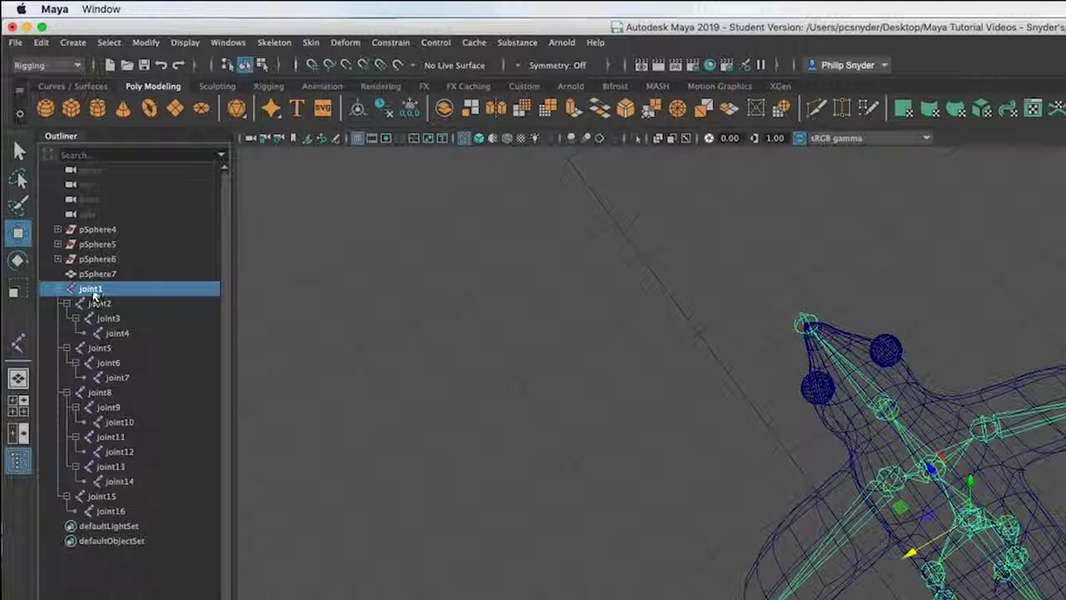
Step: Rename the root joint joint1 as base
double_click(93, 290)
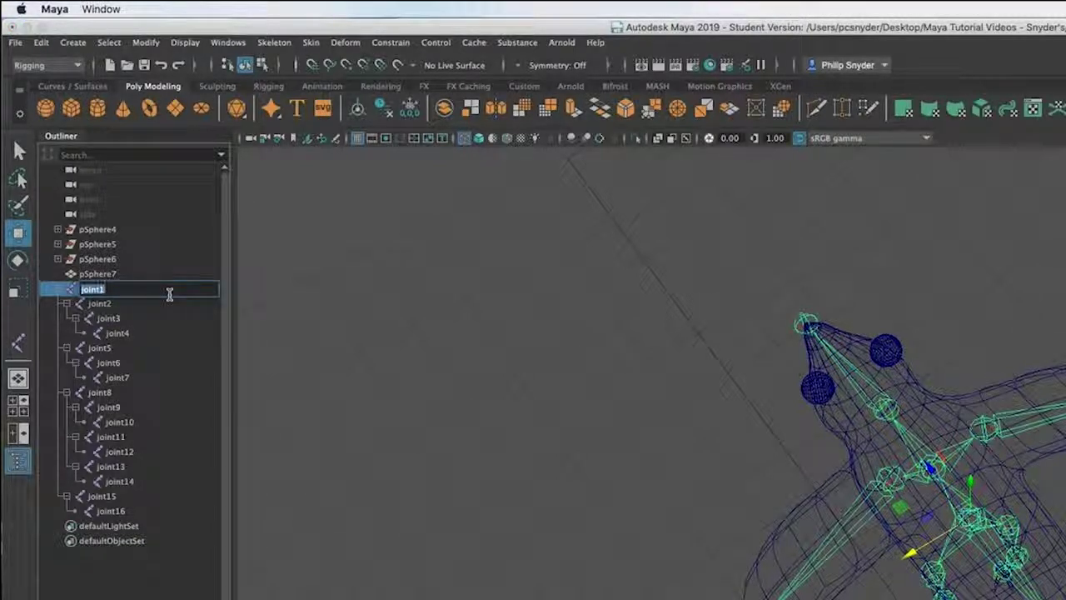
type("pel")
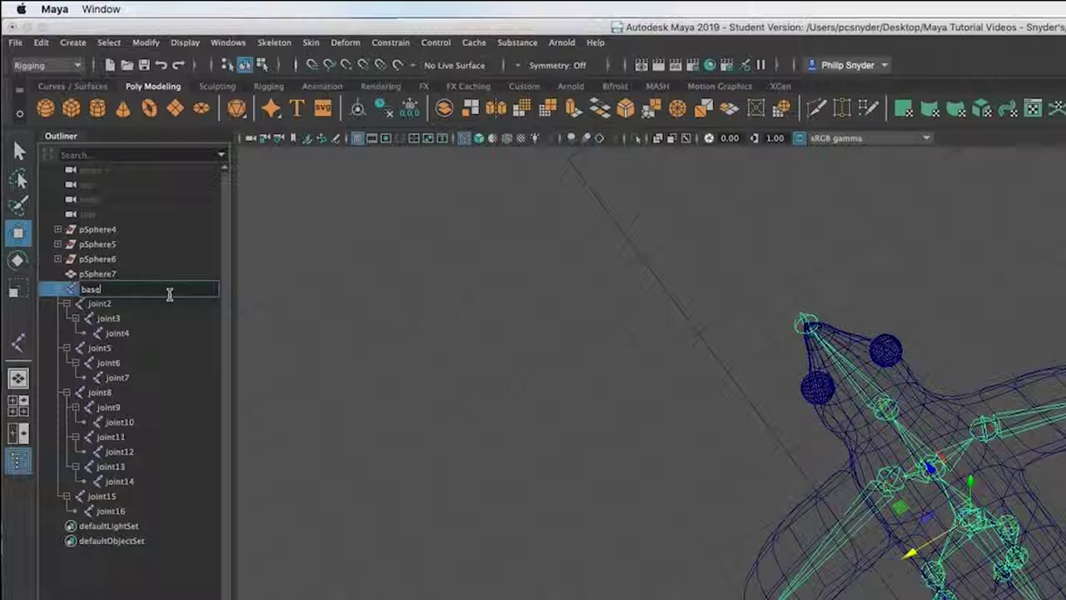
key("Return")
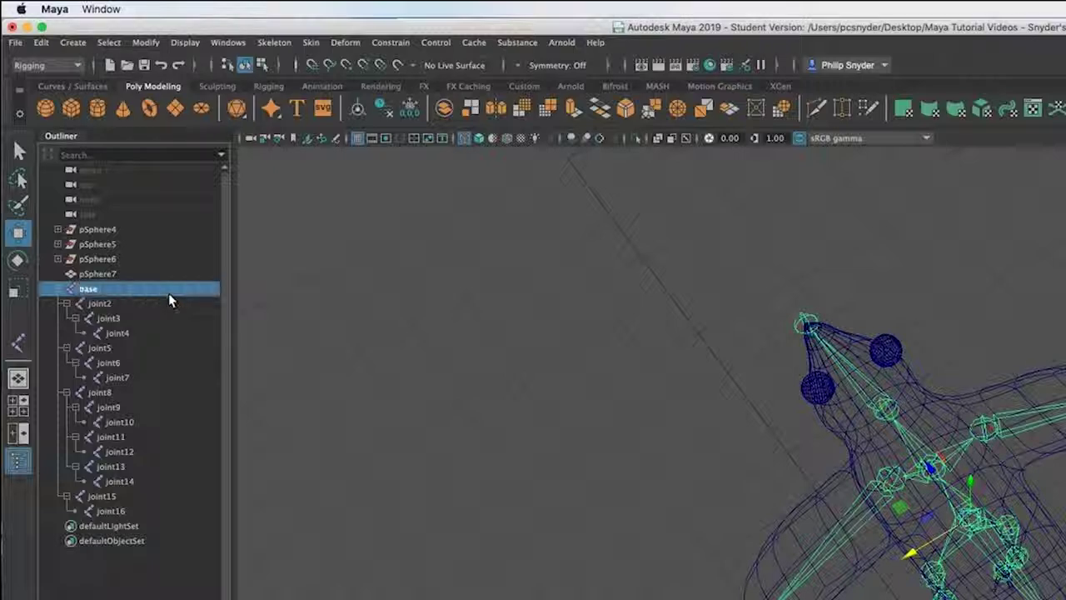
Step: Rename joint2, the first leg's upper joint under base, as hip_l
left_click(98, 306)
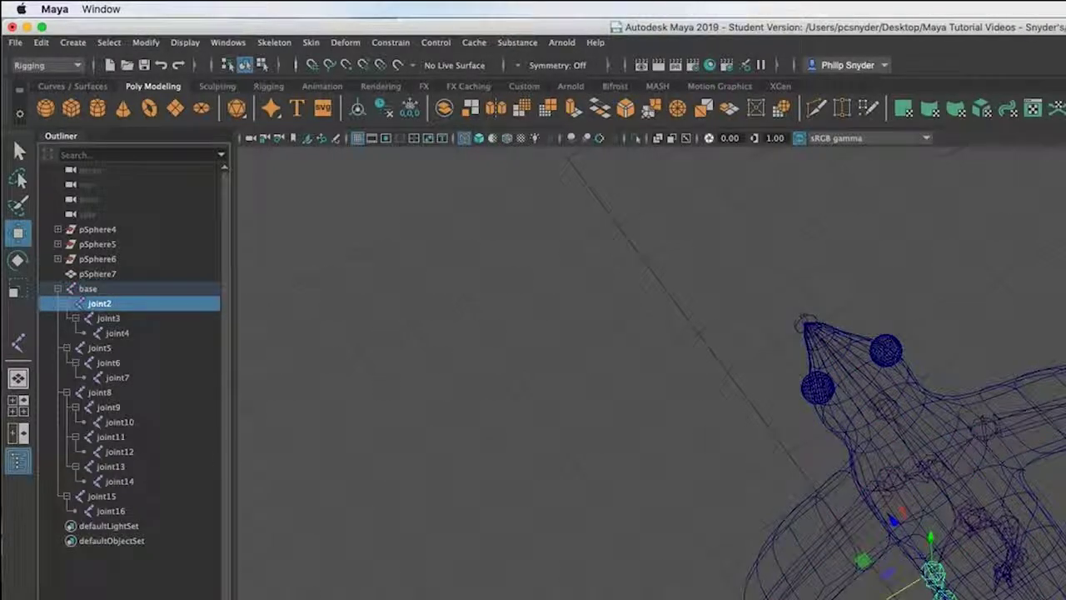
left_click_drag(667, 400, 774, 316, "alt")
left_click_drag(1000, 466, 929, 516, "alt")
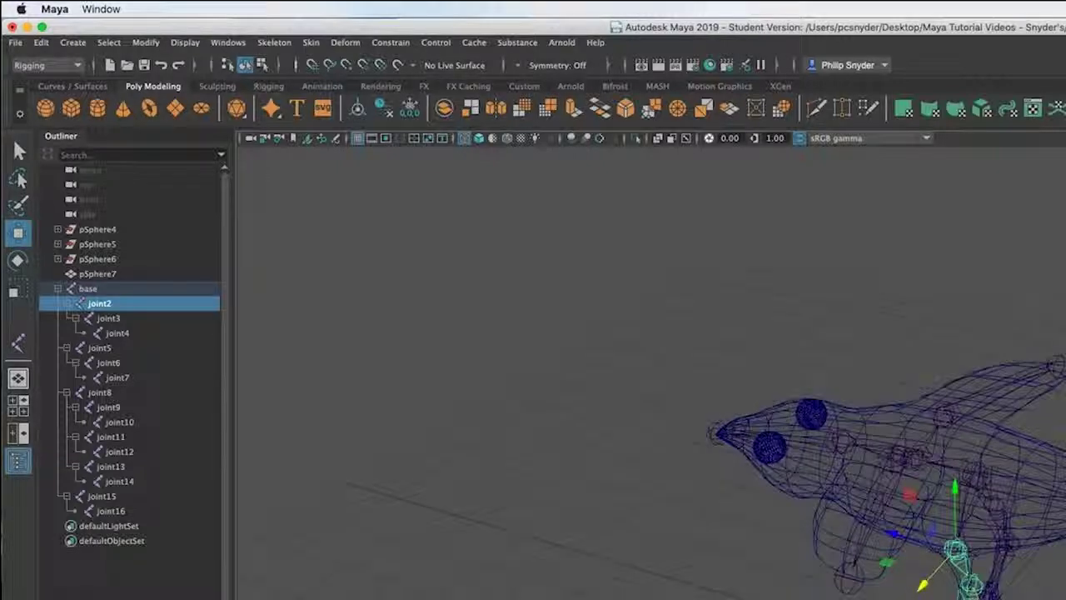
double_click(110, 304)
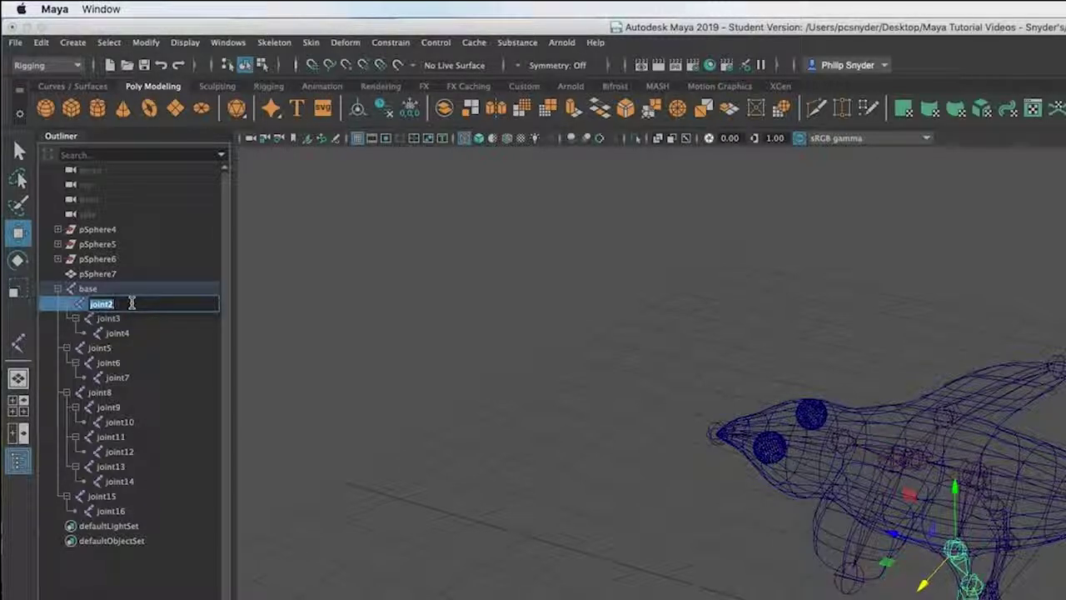
type("hip_")
key("Return")
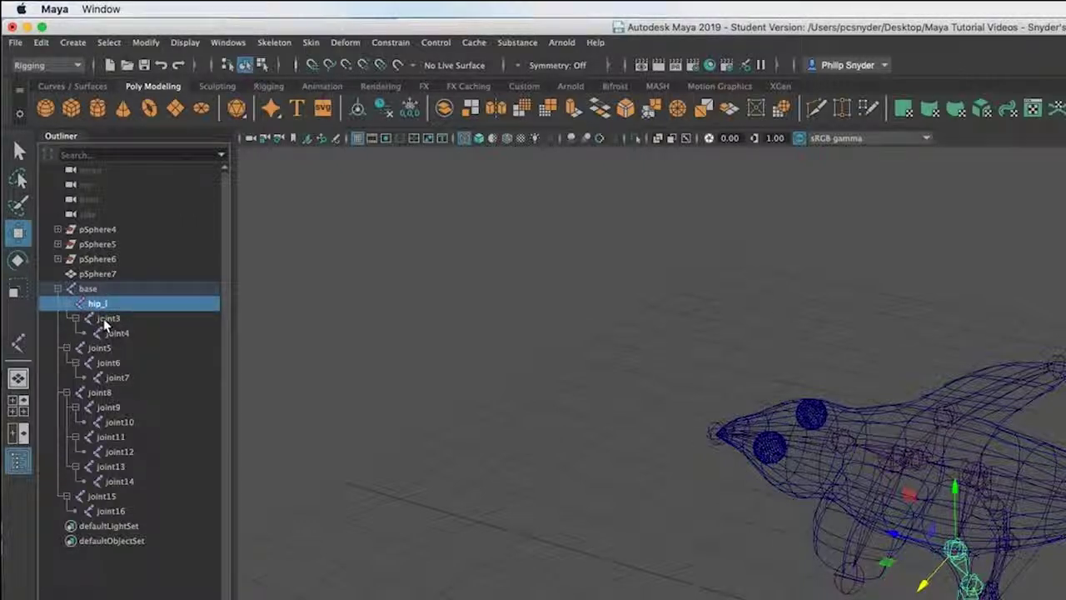
Step: Rename joint3 under hip_l as knee_l and its child joint4 as ankle_l
left_click(103, 318)
double_click(94, 323)
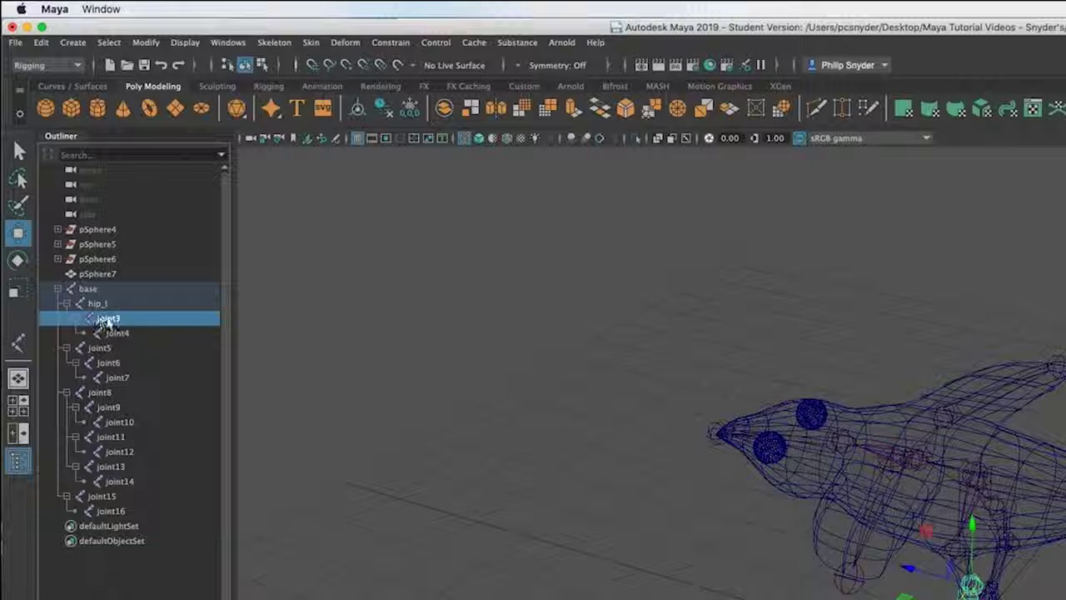
double_click(106, 319)
type("knee_l")
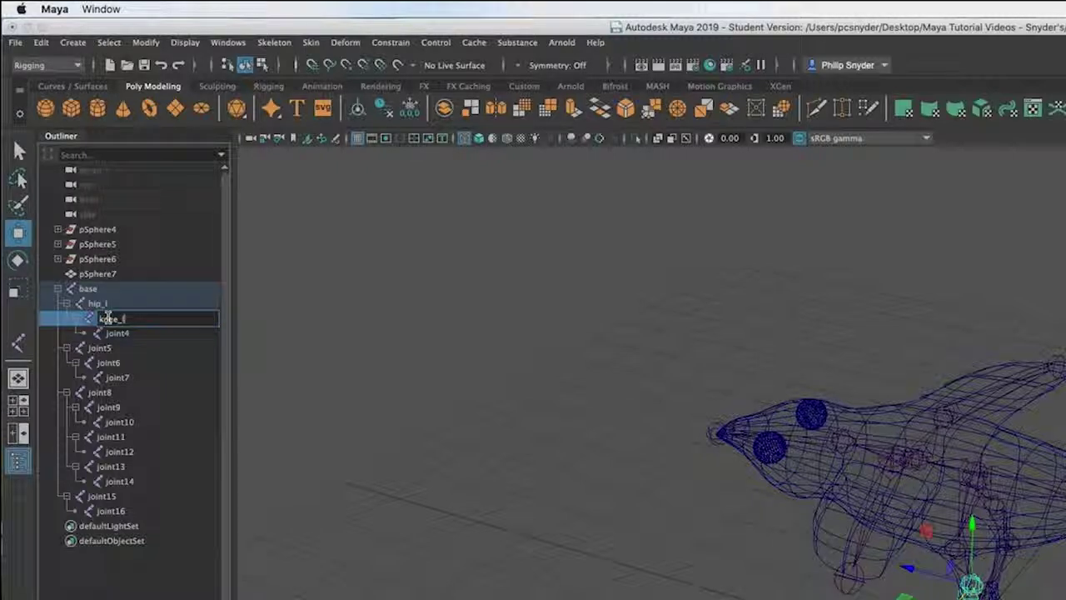
key("Return")
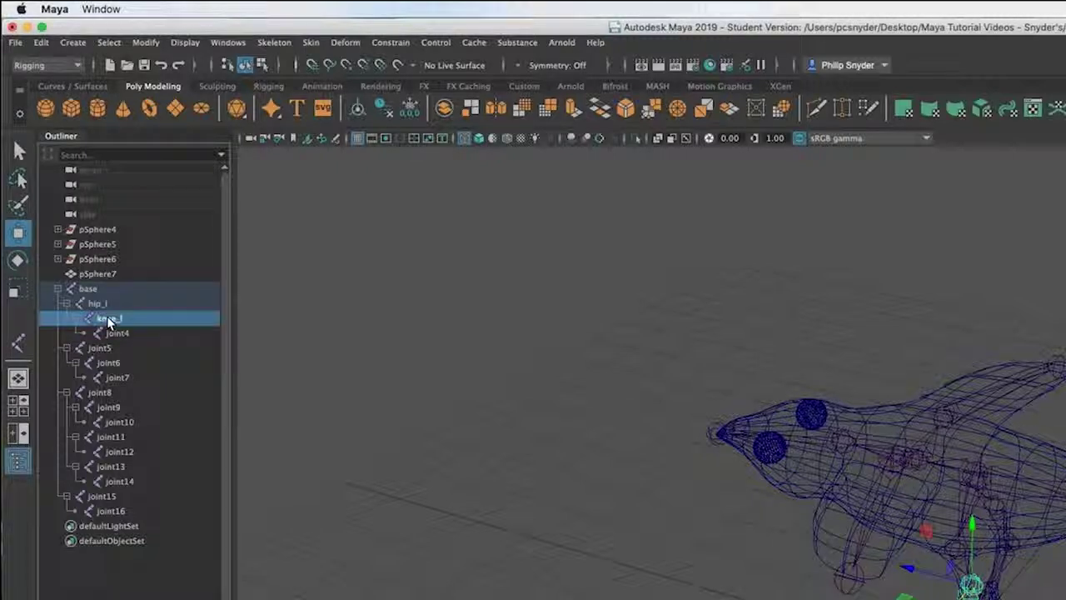
double_click(119, 333)
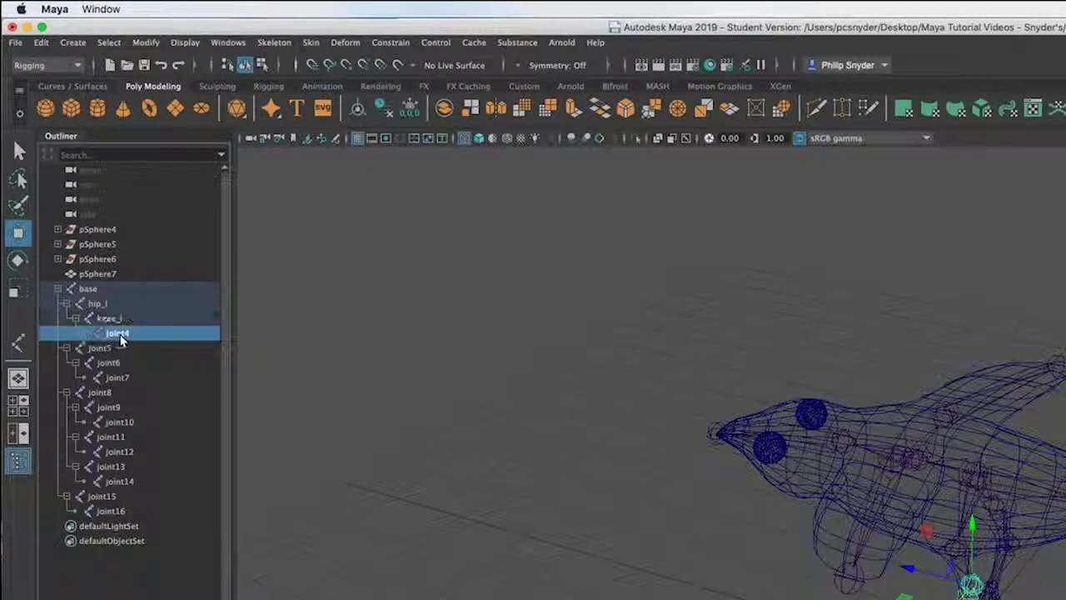
type("ankle")
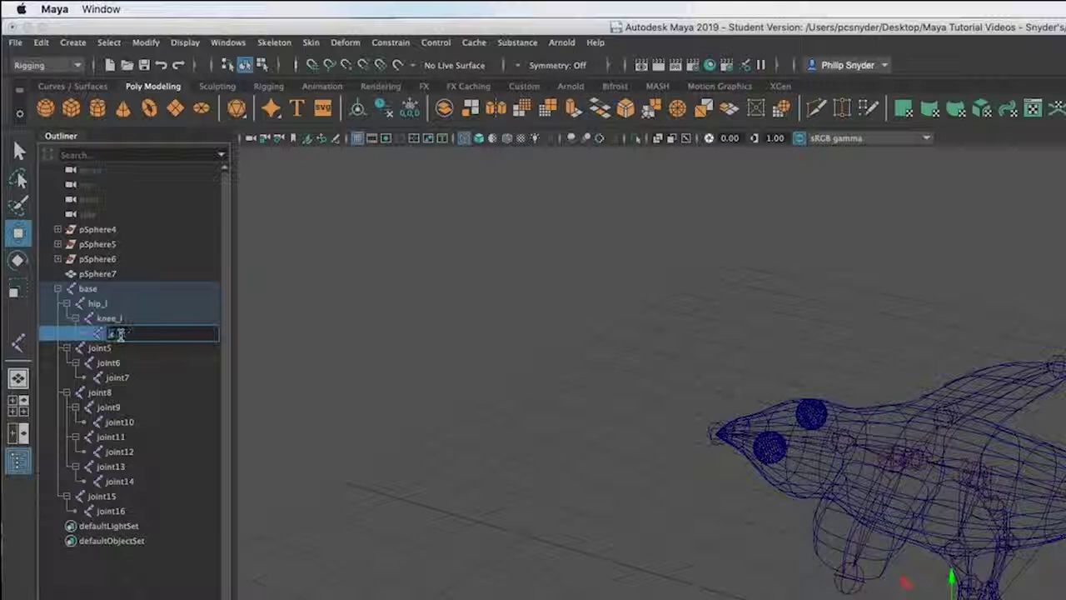
type("_l")
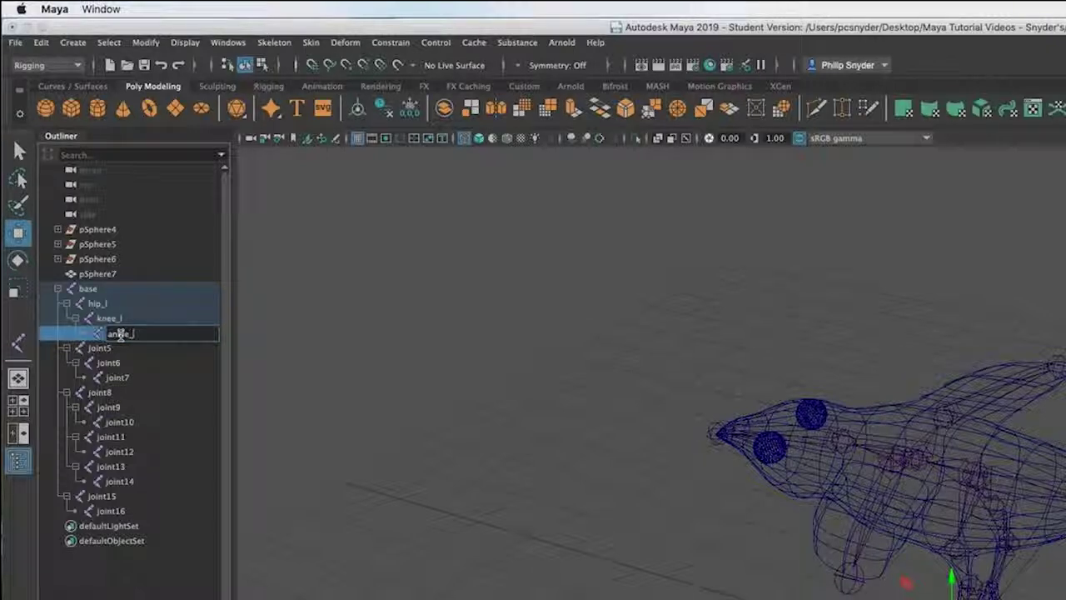
key("Return")
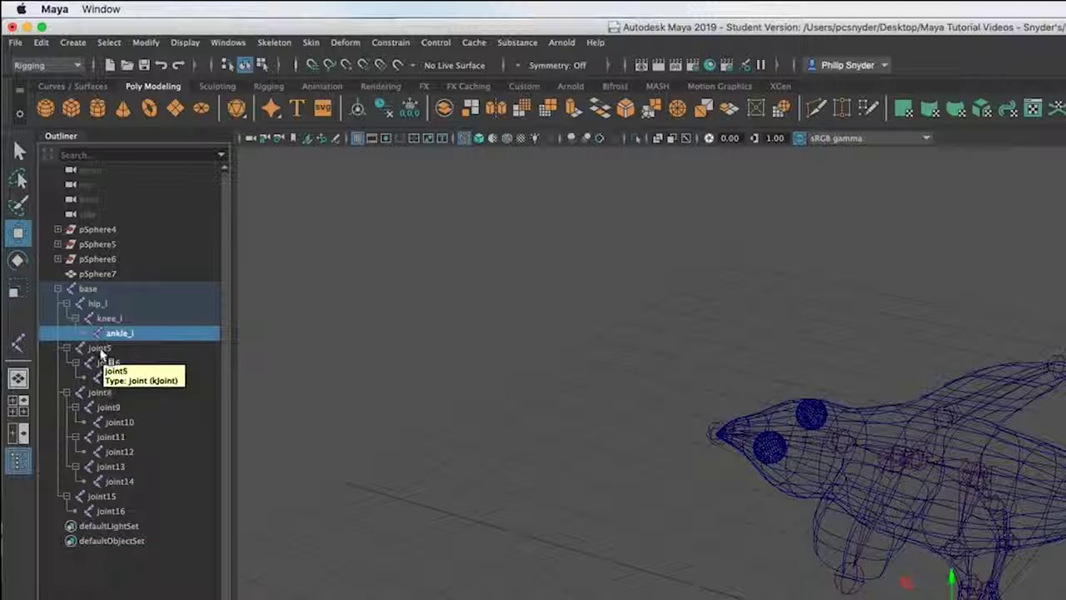
Step: Rename joint5, the upper joint of the other leg, as hip_r
double_click(100, 349)
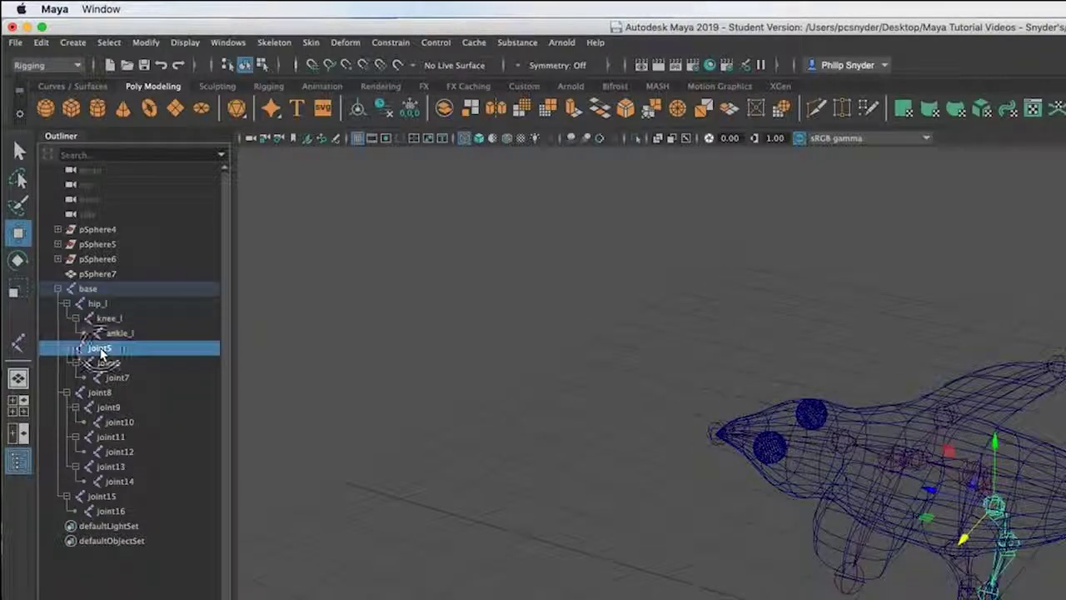
double_click(101, 351)
type("hip")
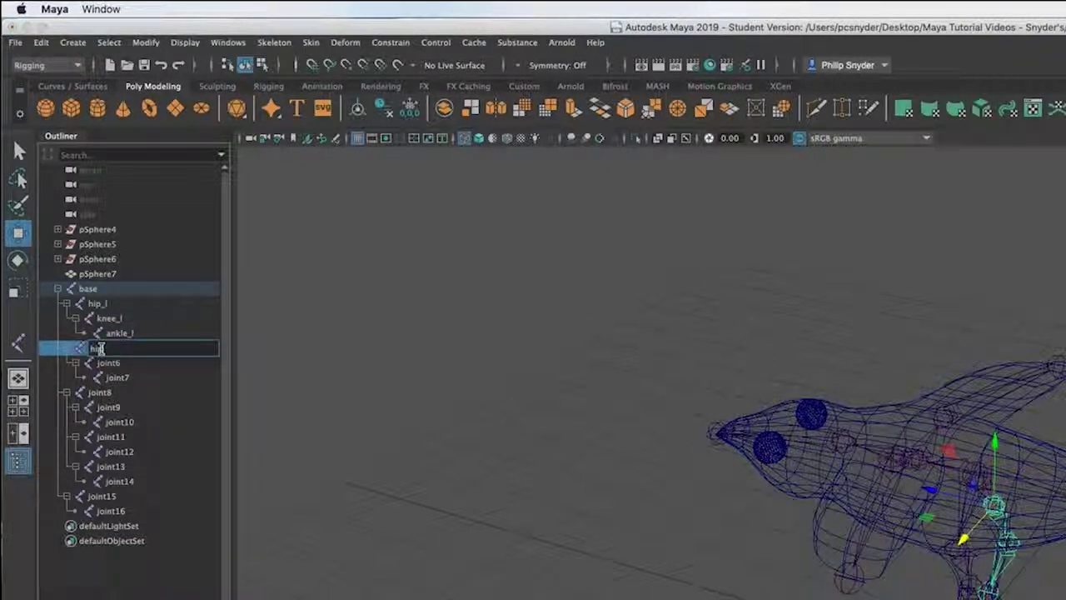
type("_r")
Step: Rename joint6 under hip_r as knee_r and its child joint7 as ankle_r
double_click(110, 363)
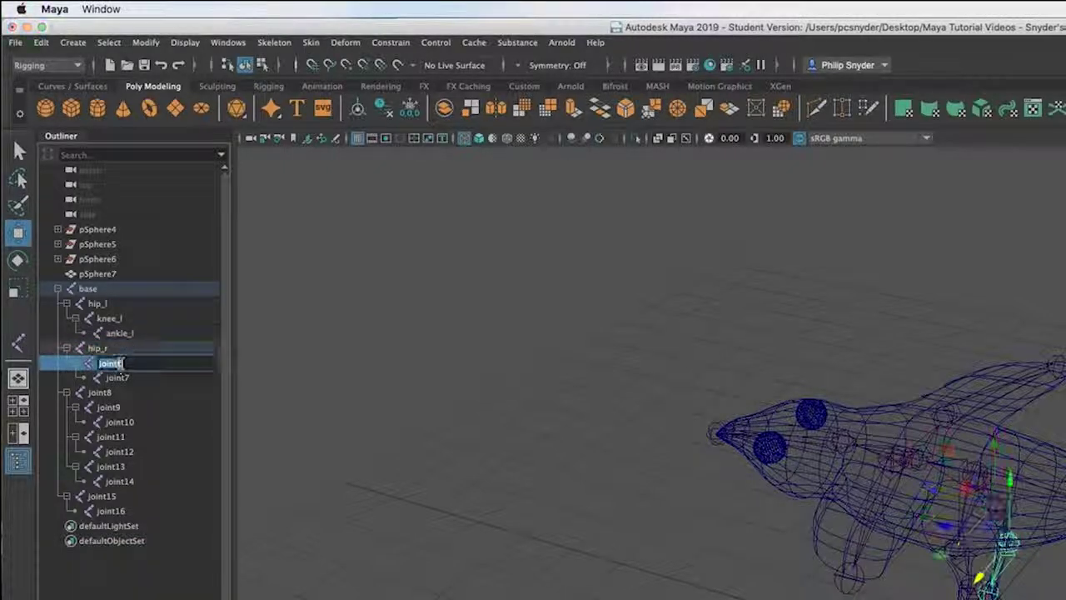
type("kn")
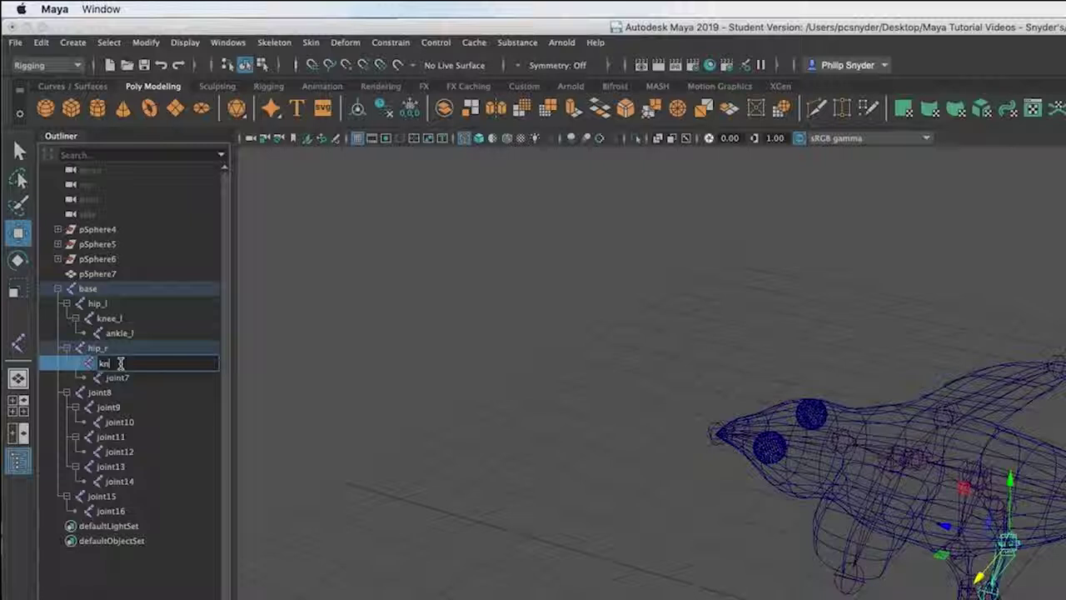
type("ee_r")
key("Return")
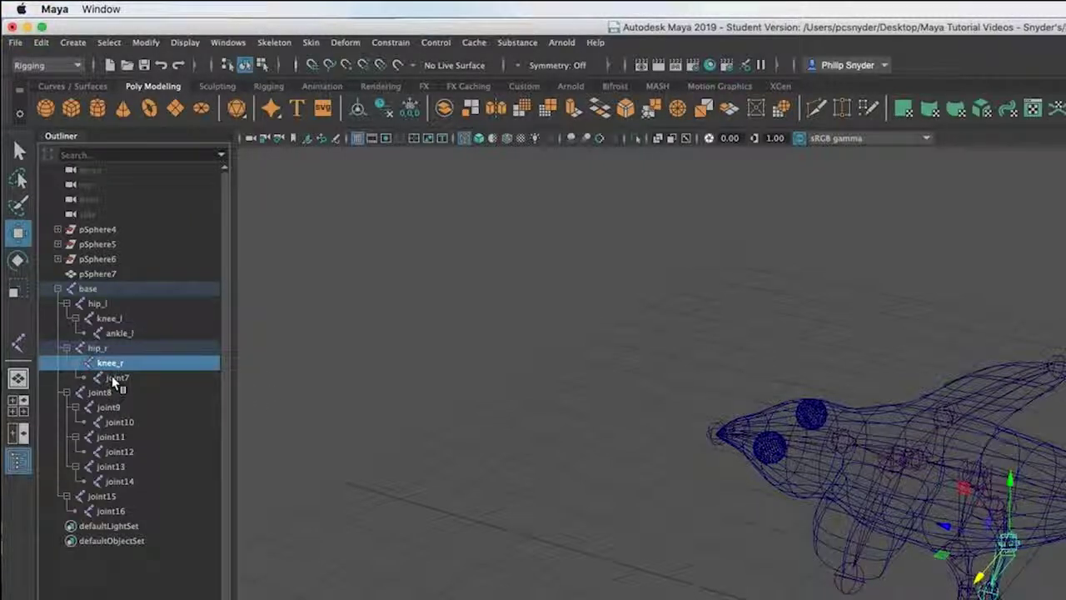
double_click(113, 379)
type("ankle_r")
Step: Rename joint8, the parent of the wing and neck branches, as clavicle
double_click(100, 392)
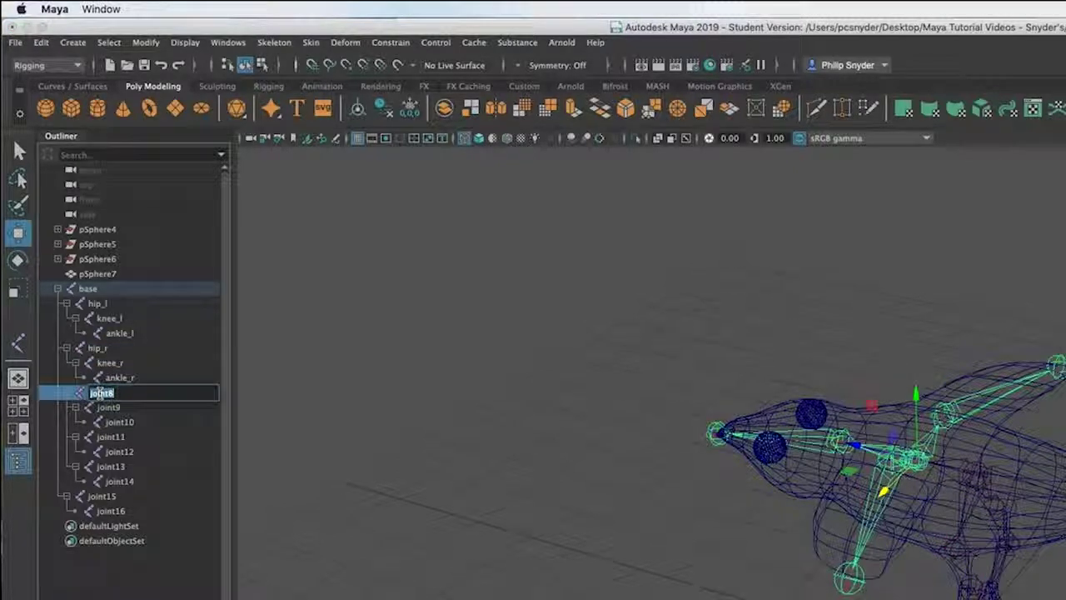
key("BackSpace")
type("avicle")
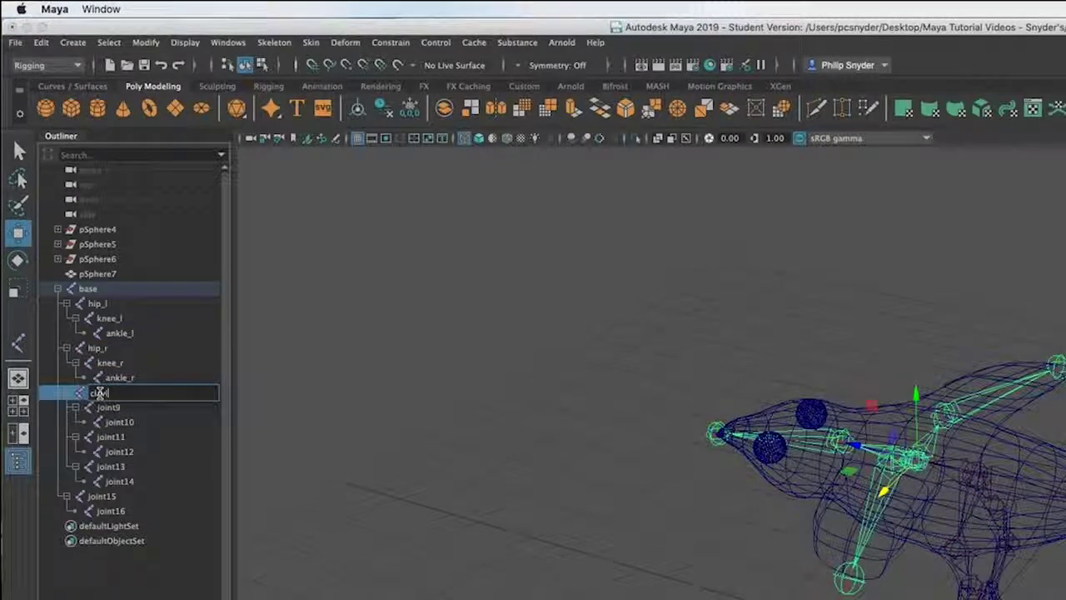
key("Return")
Step: Rename joint9 under clavicle as shoulder_l and its child joint10 as wing_l
left_click(109, 407)
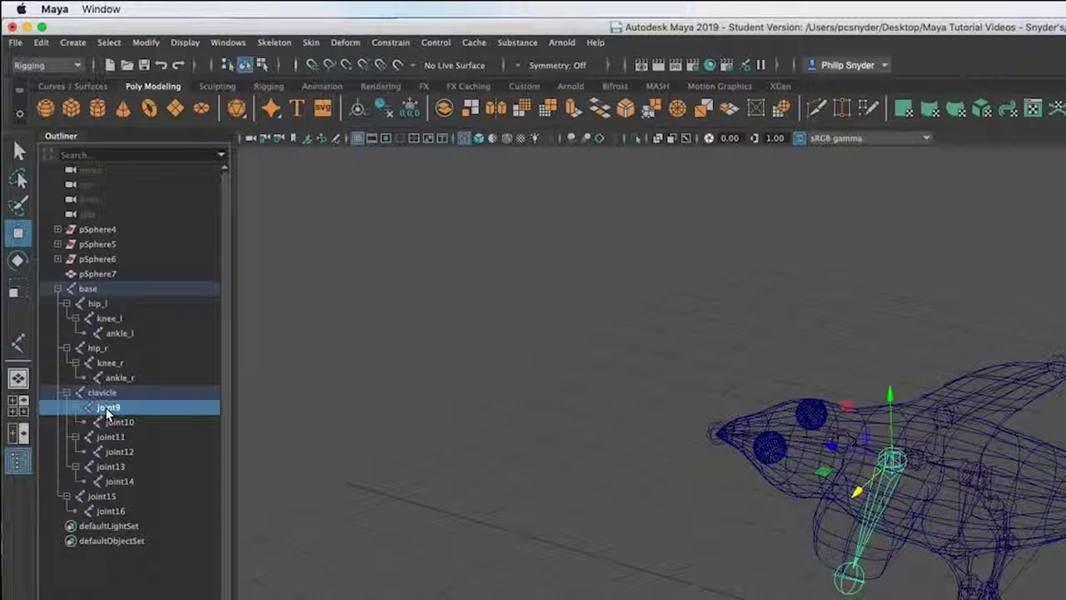
double_click(115, 406)
type("should")
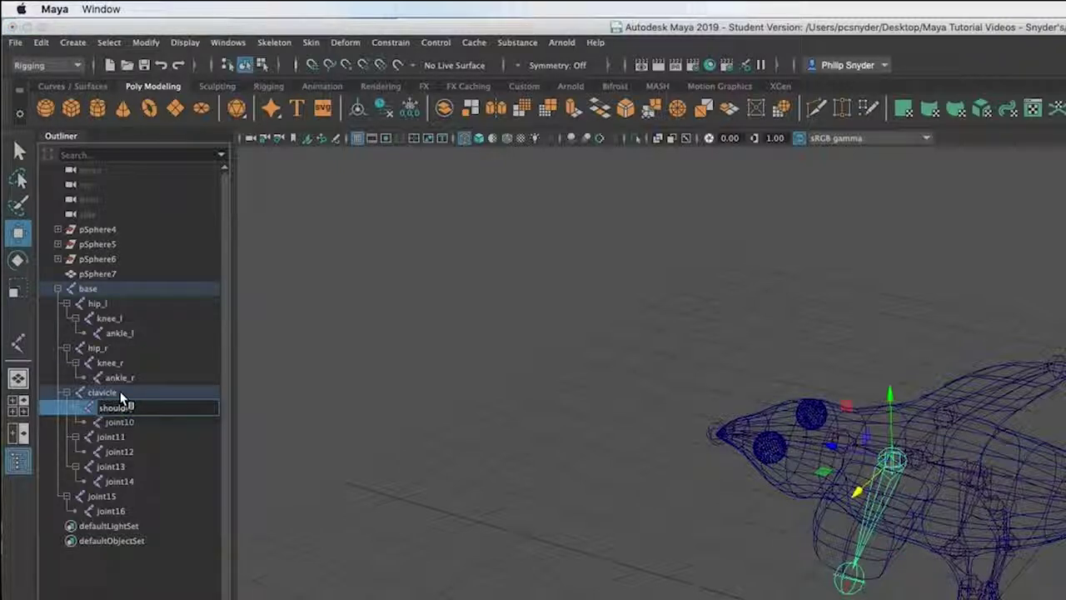
type("er_l")
key("Return")
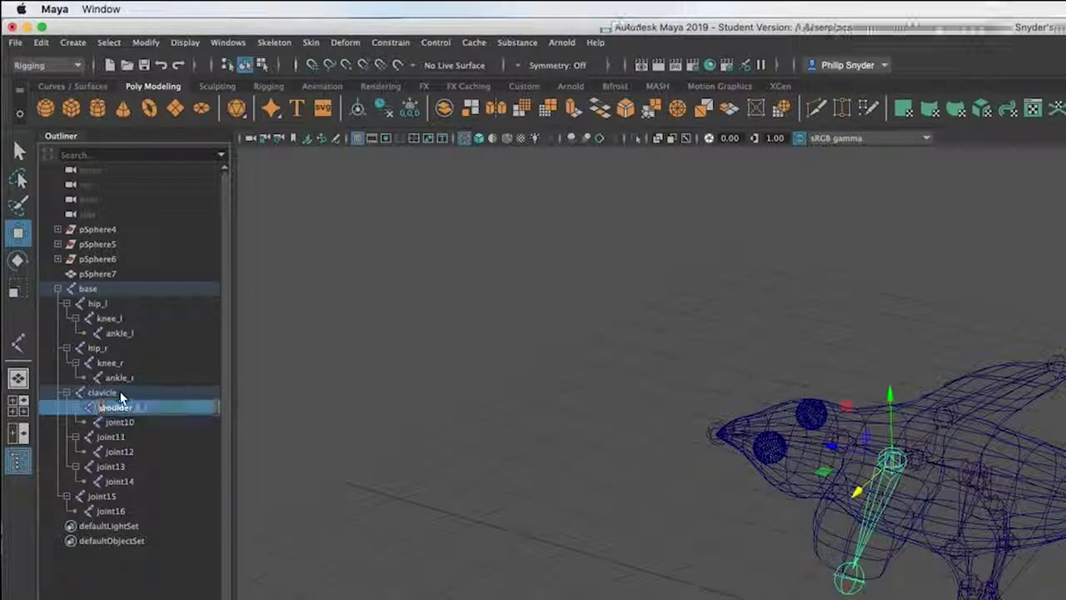
left_click(125, 423)
double_click(125, 422)
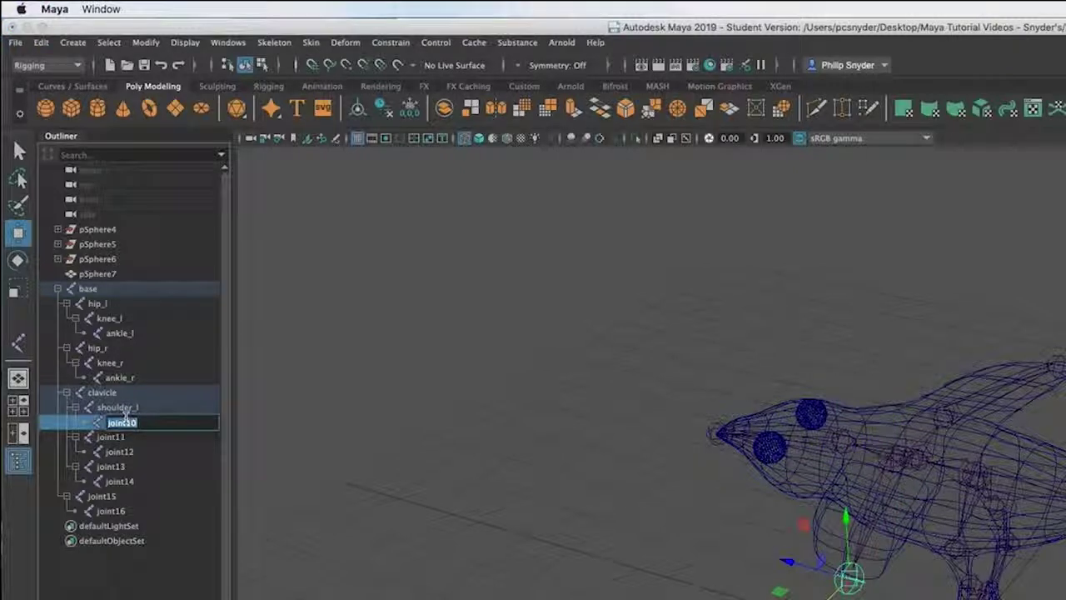
type("wri")
type("g")
type("_l")
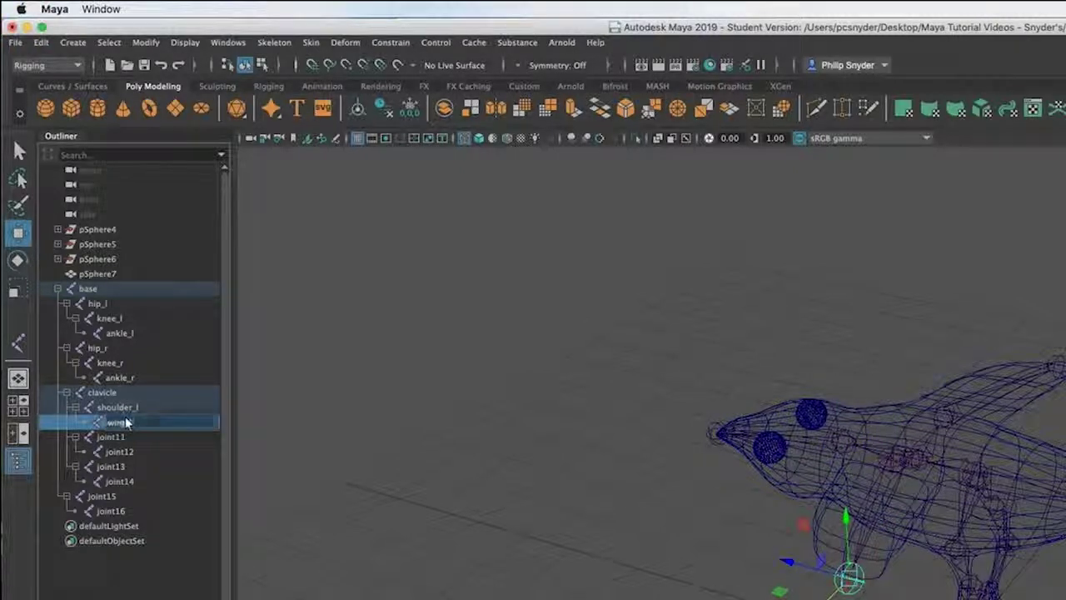
key("Return")
Step: Rename joint11 under clavicle as shoulder_r and its child joint12 as wing_r
left_click(104, 439)
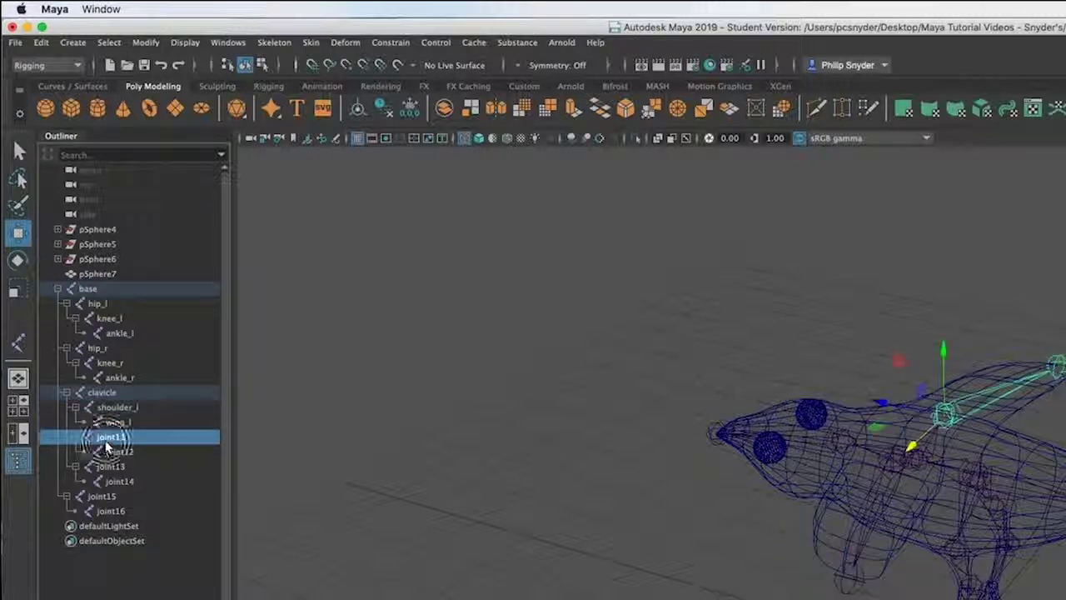
double_click(106, 439)
type("shoulder_")
type("l")
key("Return")
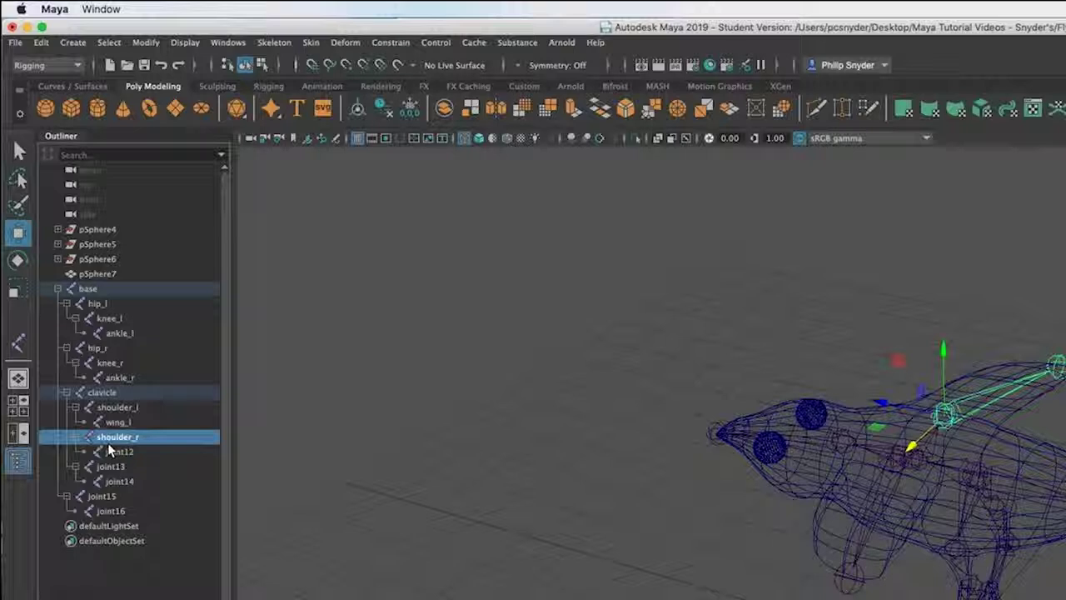
left_click(121, 452)
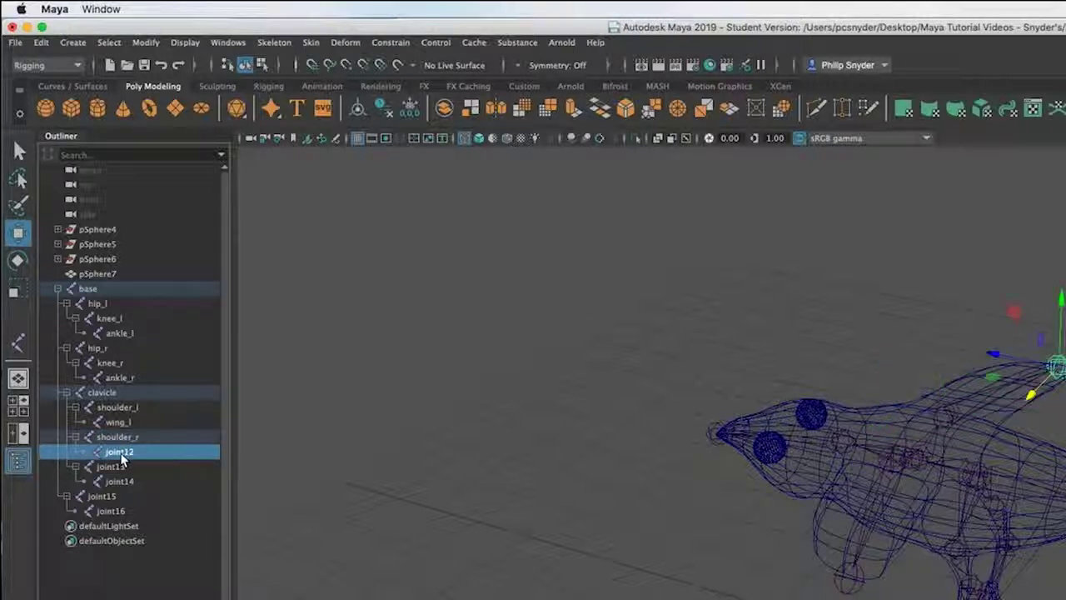
double_click(112, 452)
type("wing_r")
key("Return")
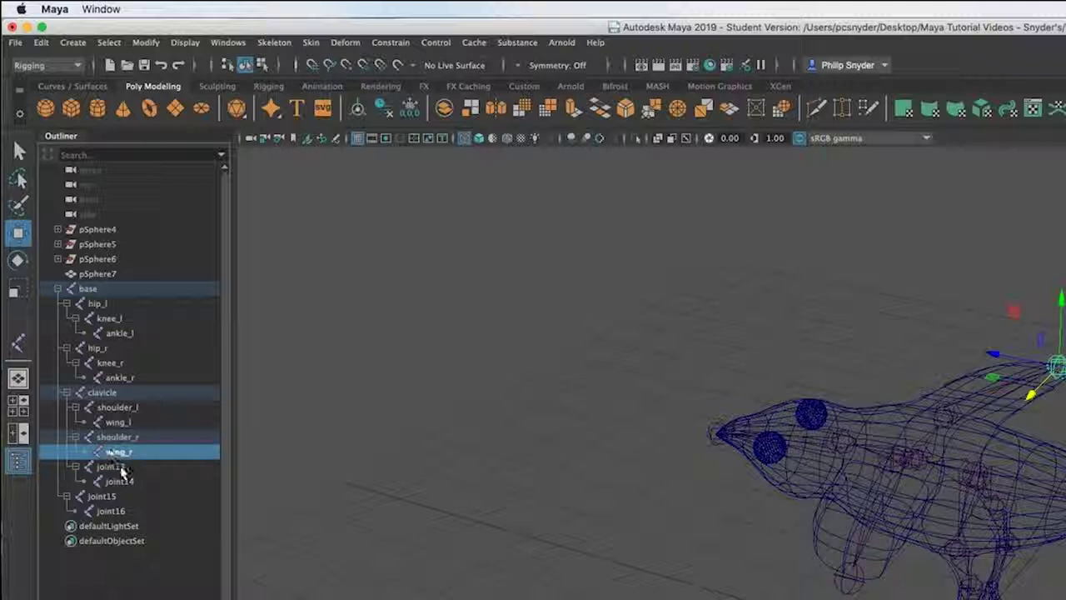
Step: Rename joint13 under clavicle as neck and its child joint14 as beak
left_click(113, 467)
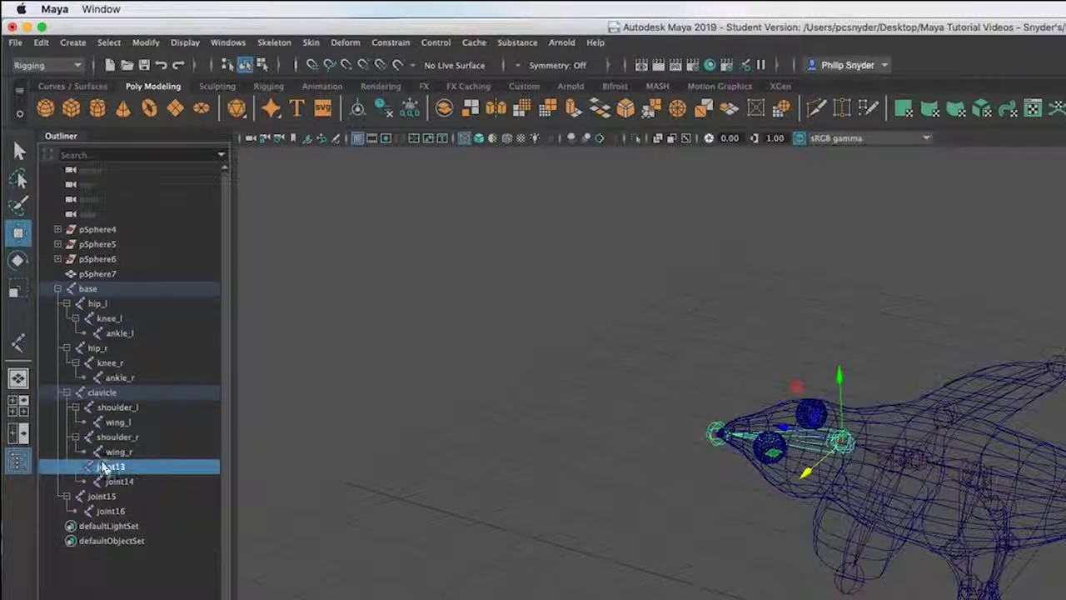
double_click(109, 468)
type("neck")
key("Return")
double_click(118, 482)
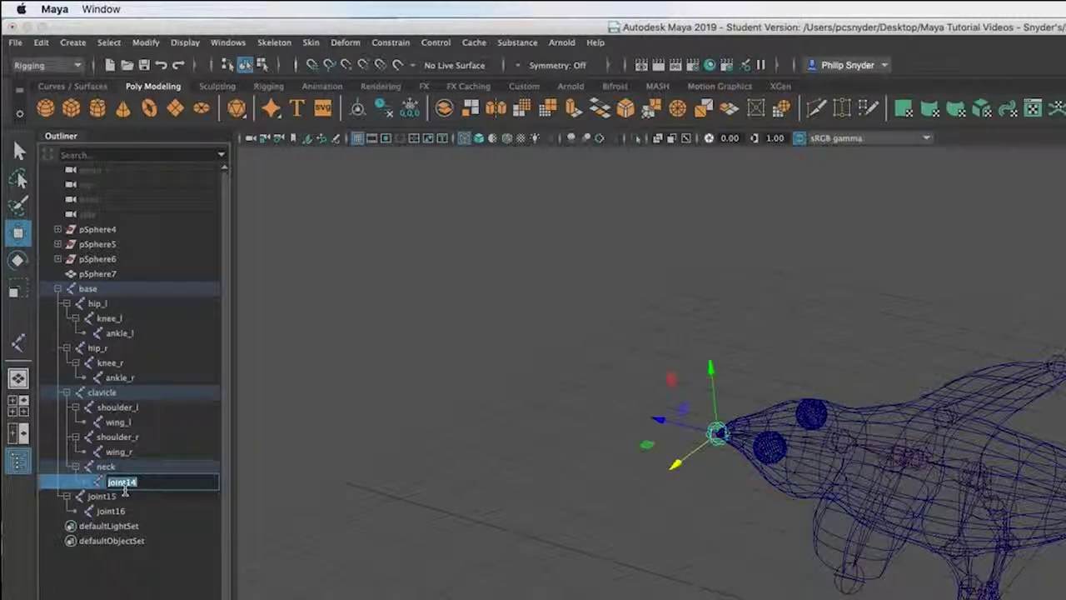
type("beak")
key("Return")
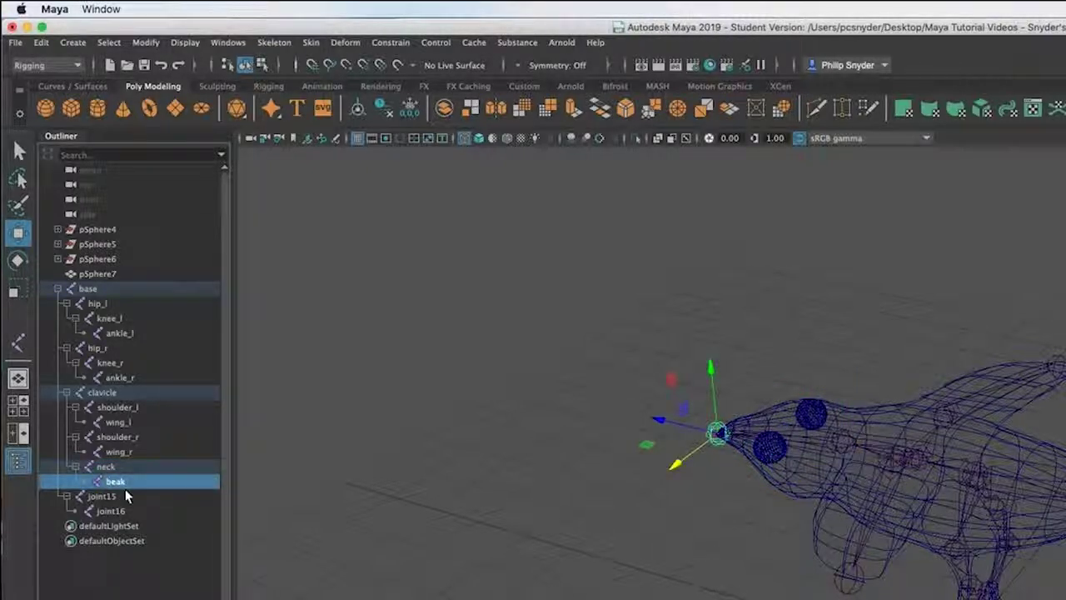
Step: Rename joint15 under base as tail_1 and its child joint16 as tail_2
left_click(101, 497)
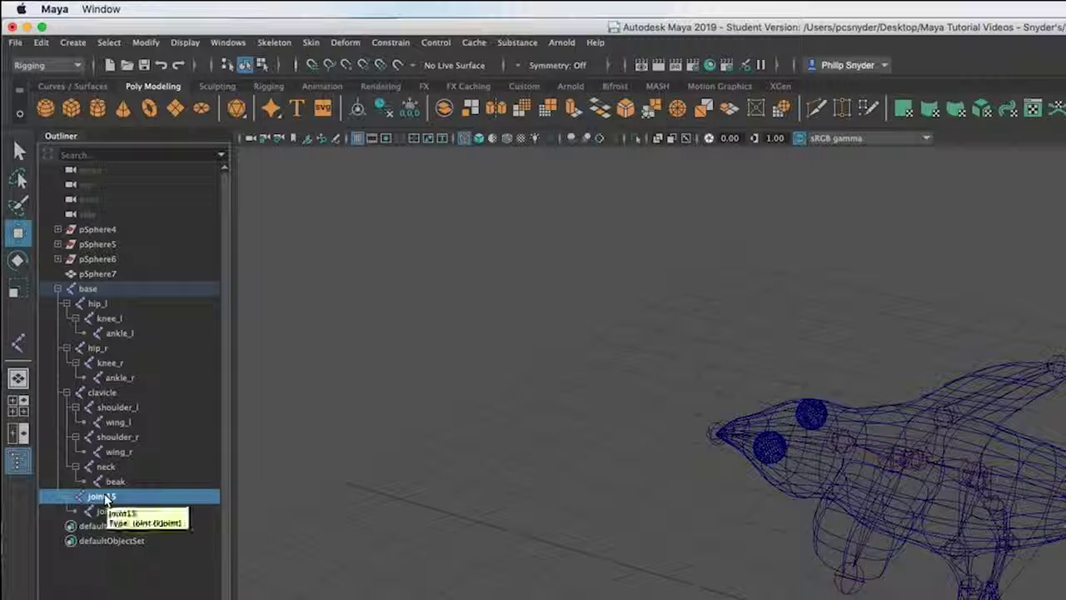
double_click(102, 496)
type("tail")
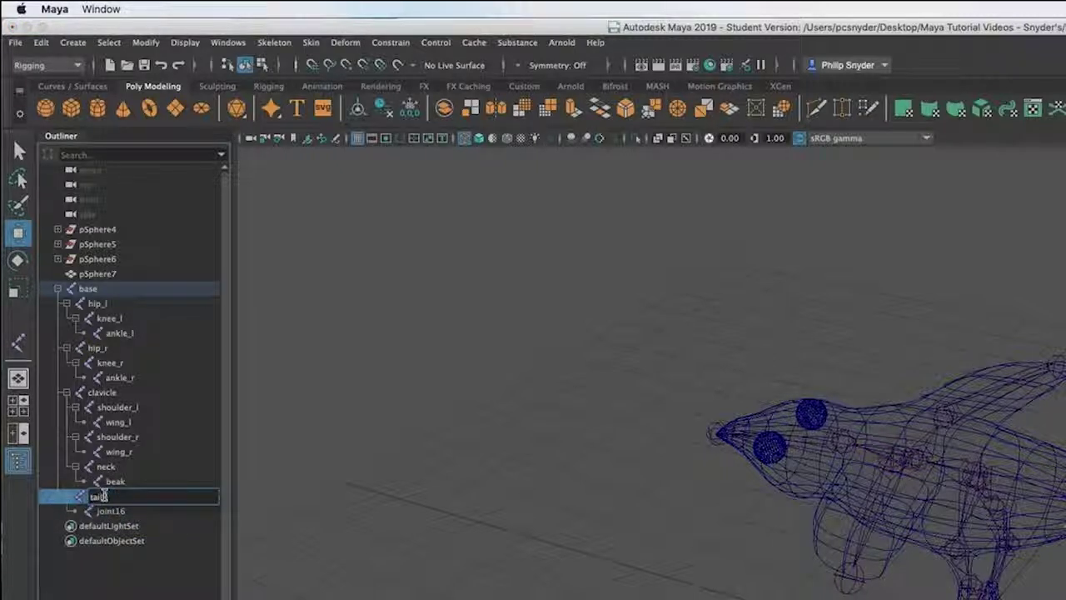
type("_1")
key("Return")
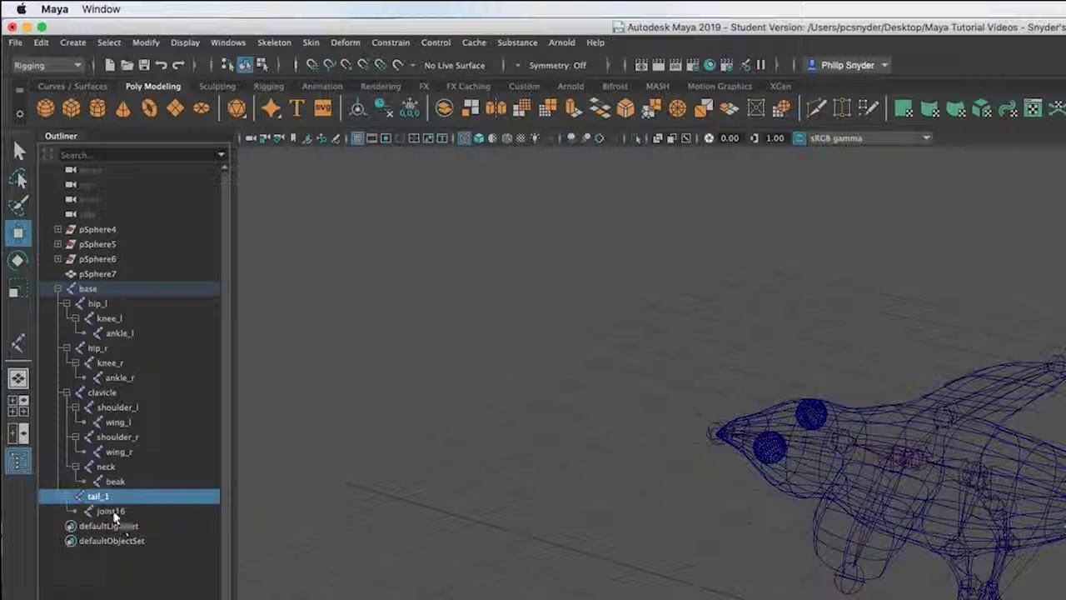
double_click(114, 512)
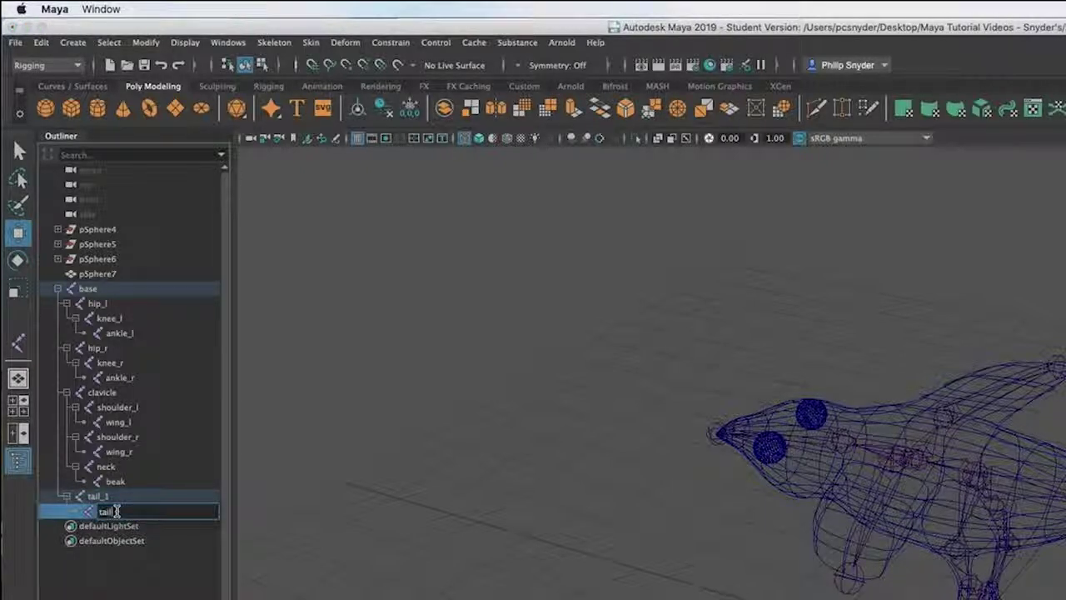
type("tail_2")
key("Return")
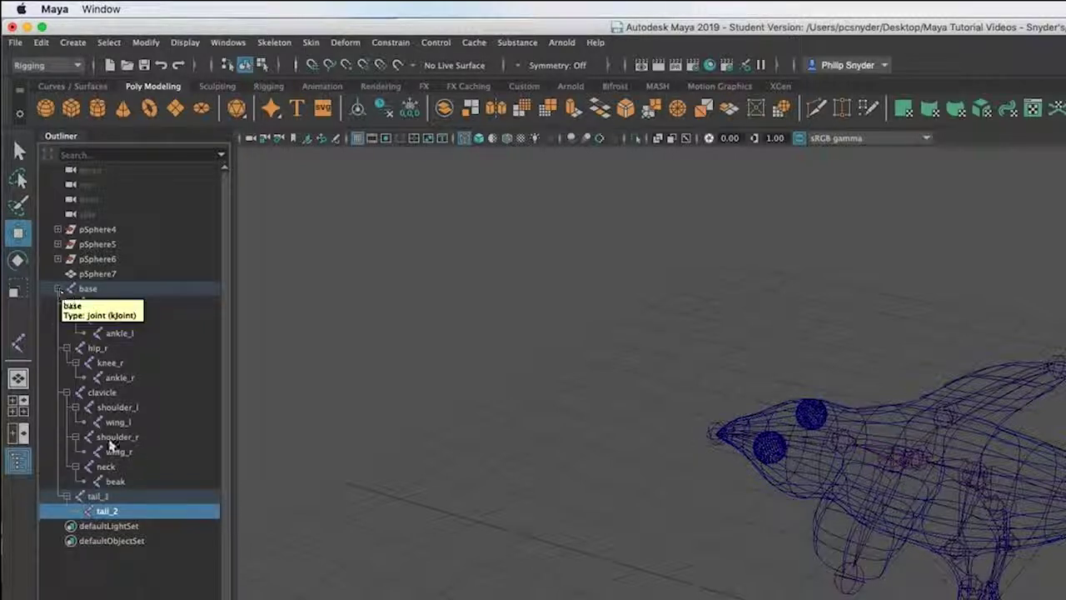
Step: Examine the skeleton hierarchy by selecting knee_l, shoulder_l, neck, the tail joints and base to see which parts each controls
left_click(109, 318)
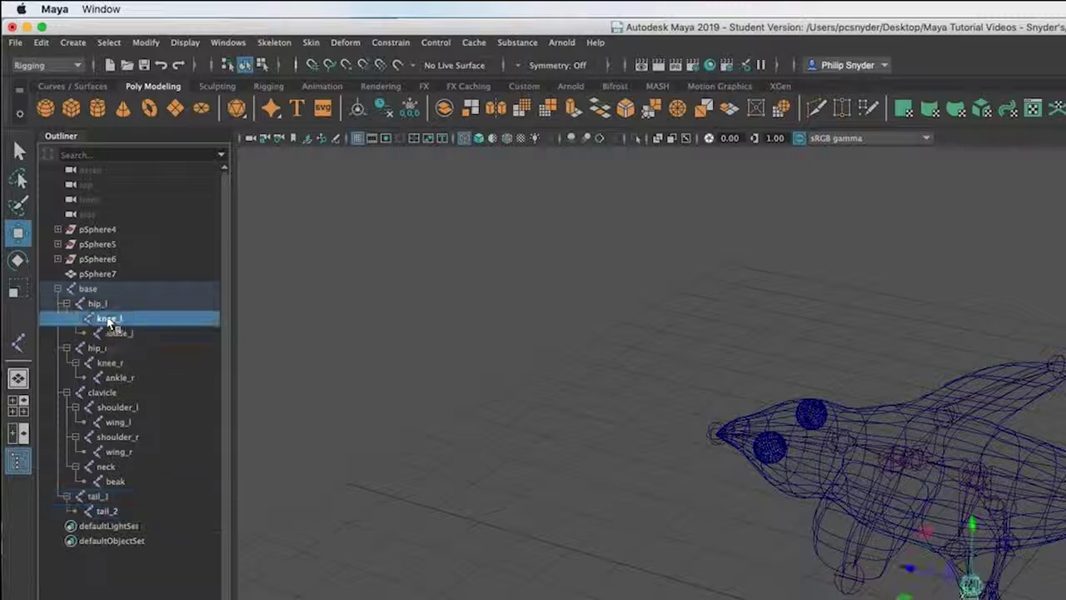
left_click(113, 407)
left_click(106, 467)
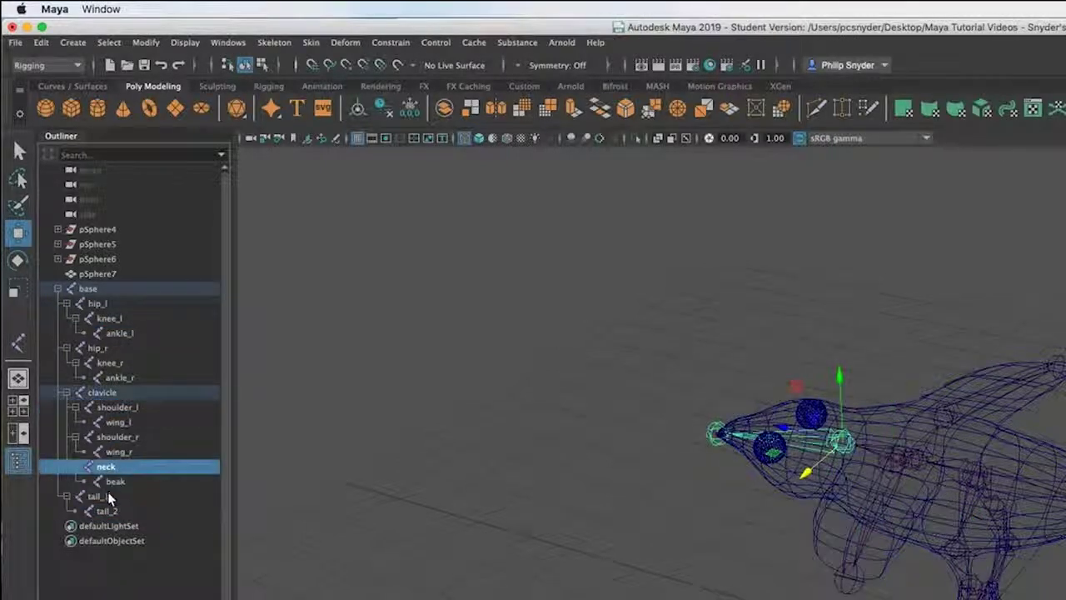
left_click(99, 497)
left_click(109, 510)
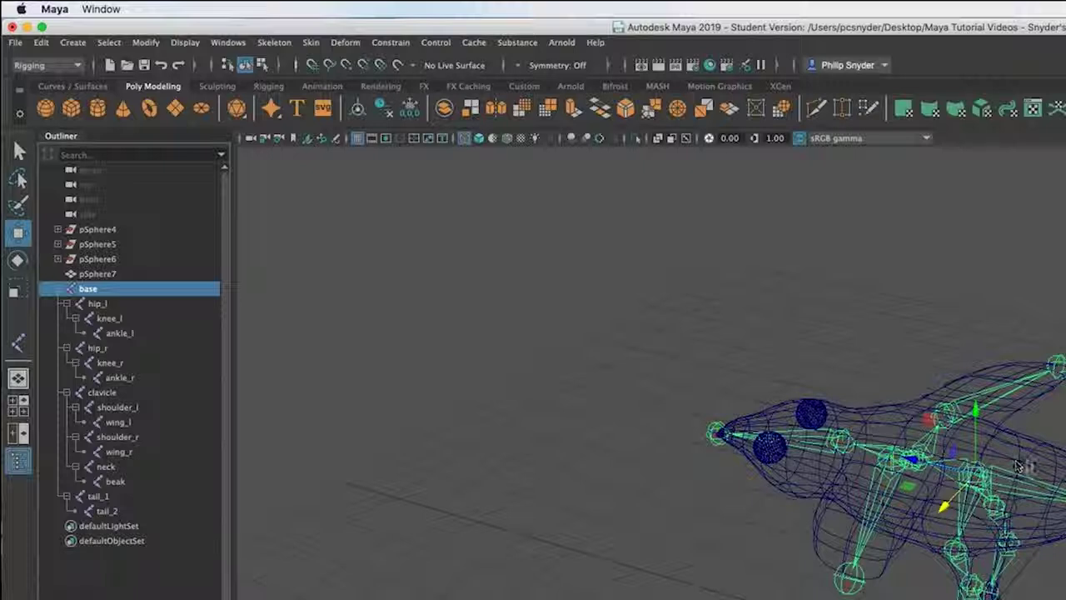
Step: Rename the bird mesh pSphere7 as bird
left_click(1025, 455)
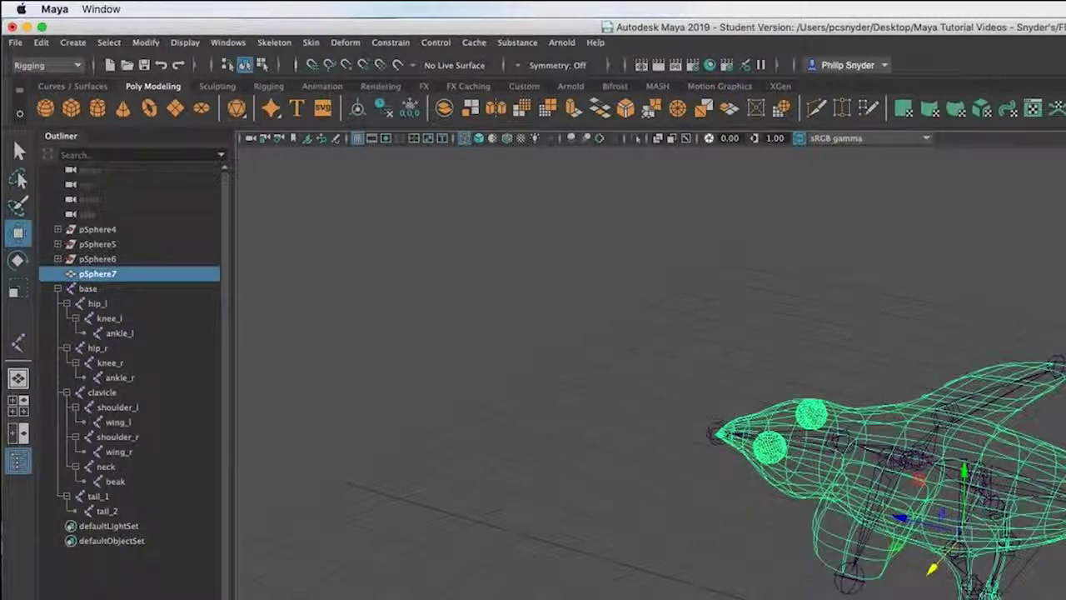
left_click(103, 274)
double_click(103, 274)
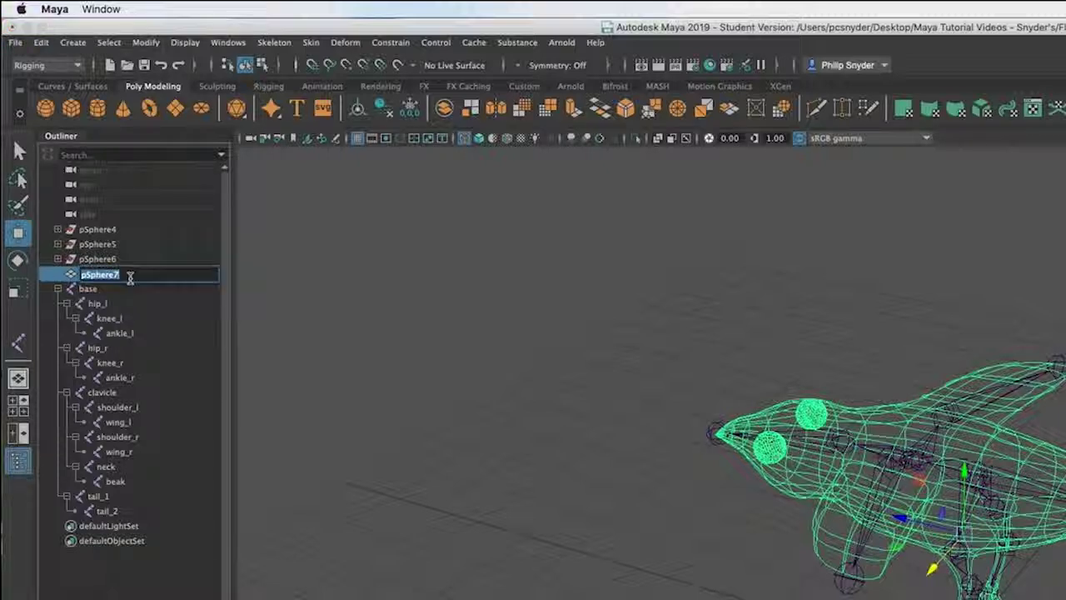
type("eird")
key("Return")
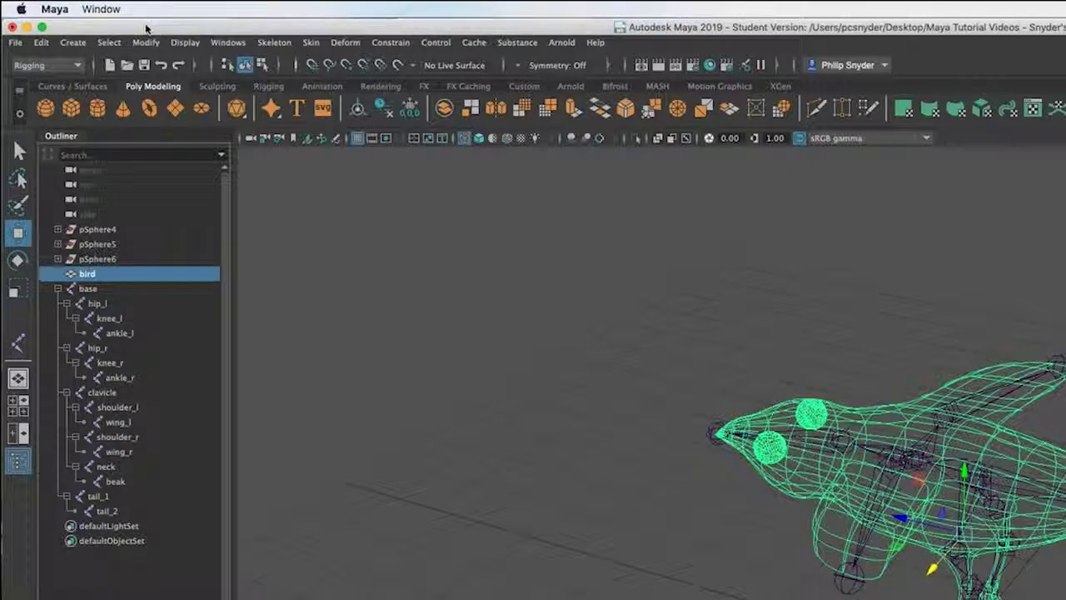
Step: Delete all construction history in the scene
left_click(37, 43)
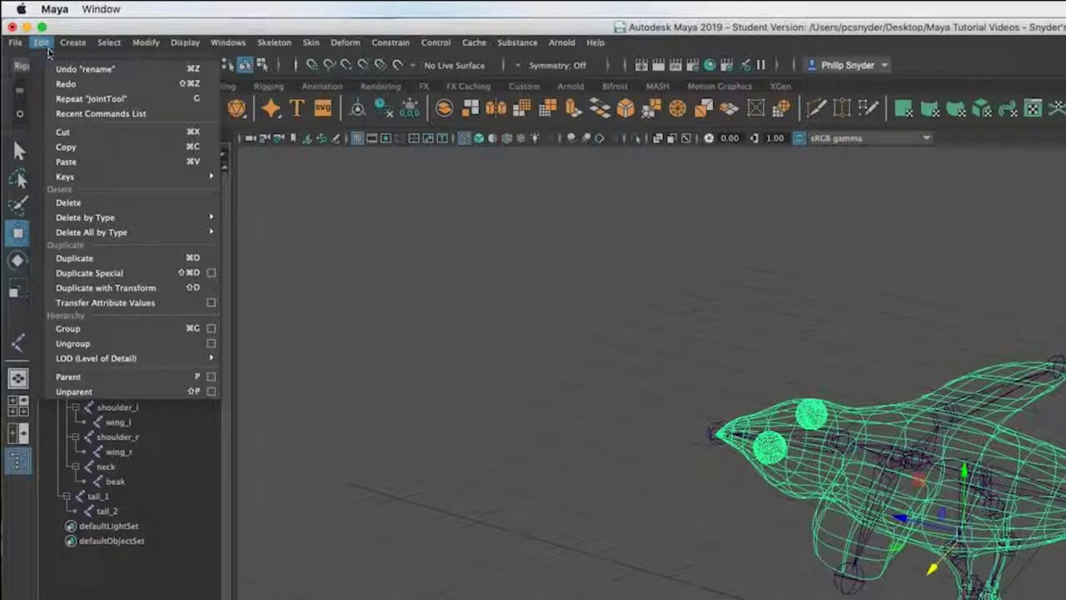
mouse_move(91, 218)
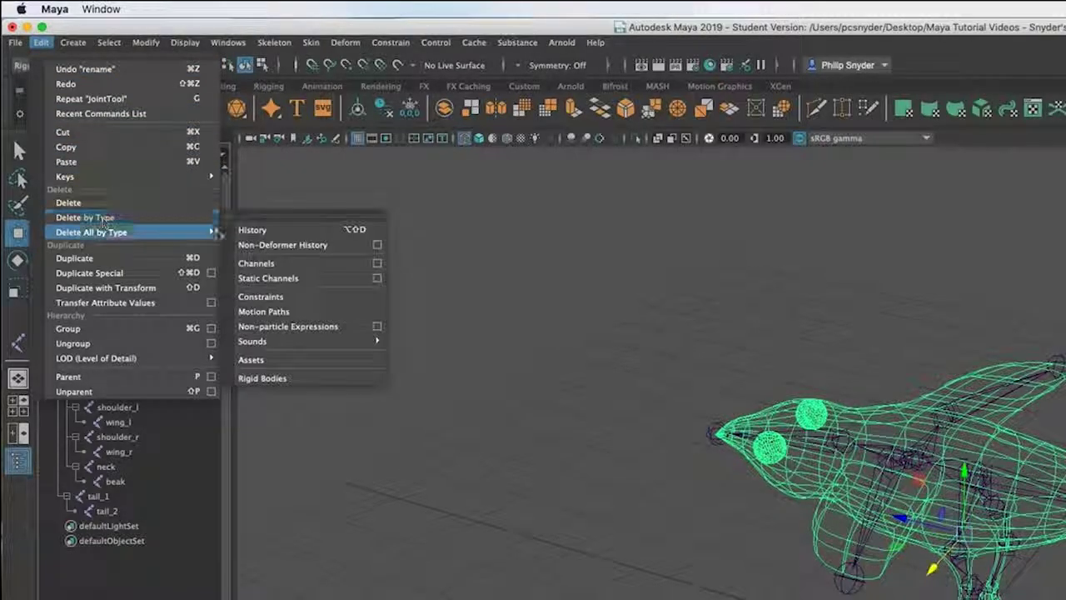
left_click(269, 230)
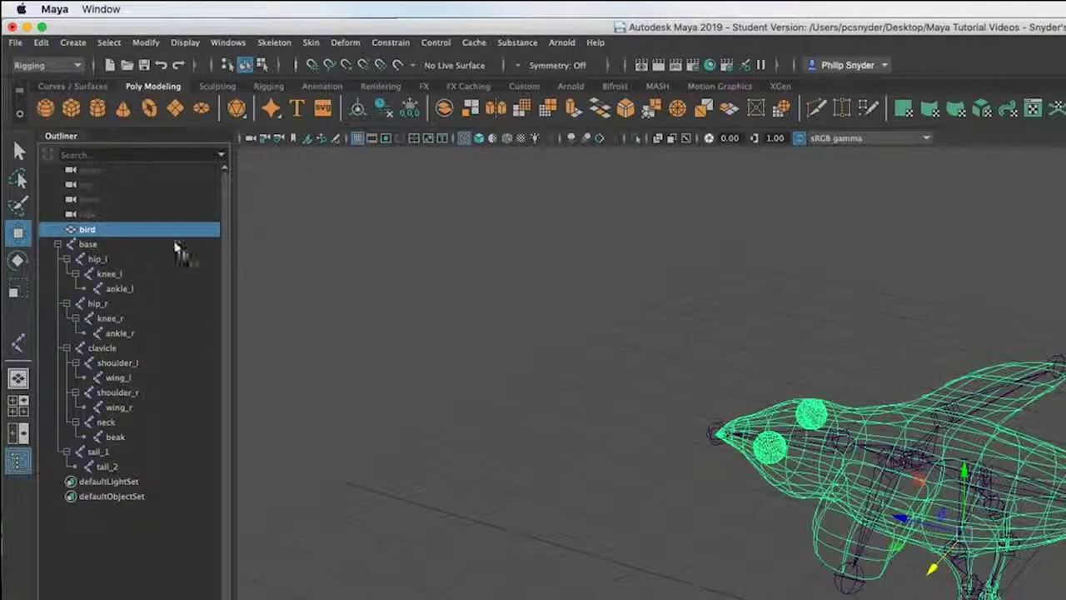
Step: Select the bird mesh together with the base joint and bind the skin to the skeleton with Bind Skin
left_click(81, 246, "ctrl")
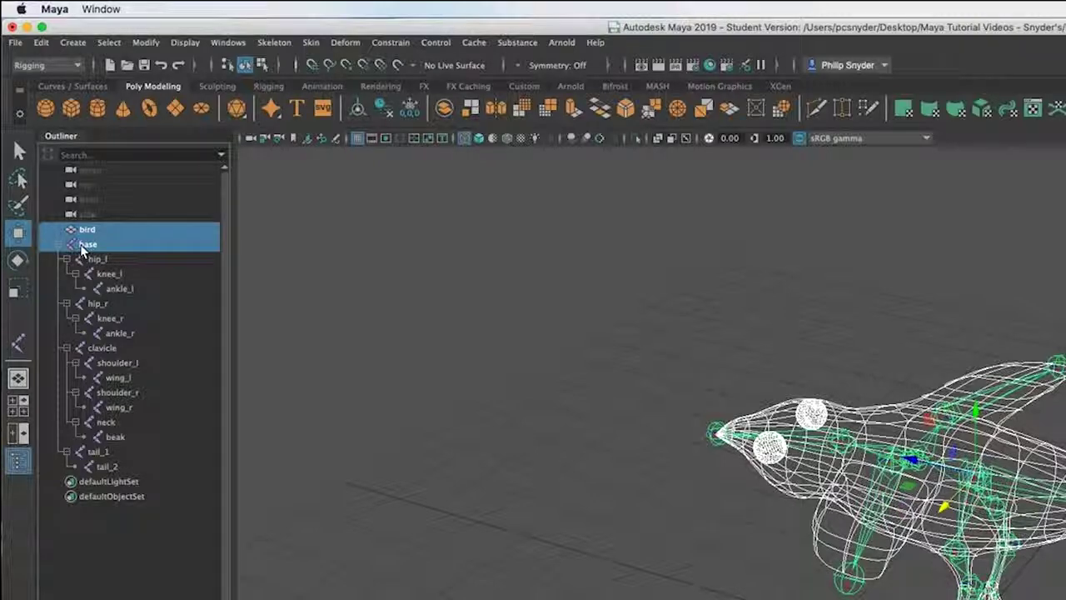
left_click(171, 205)
left_click(130, 230)
left_click(115, 248, "ctrl")
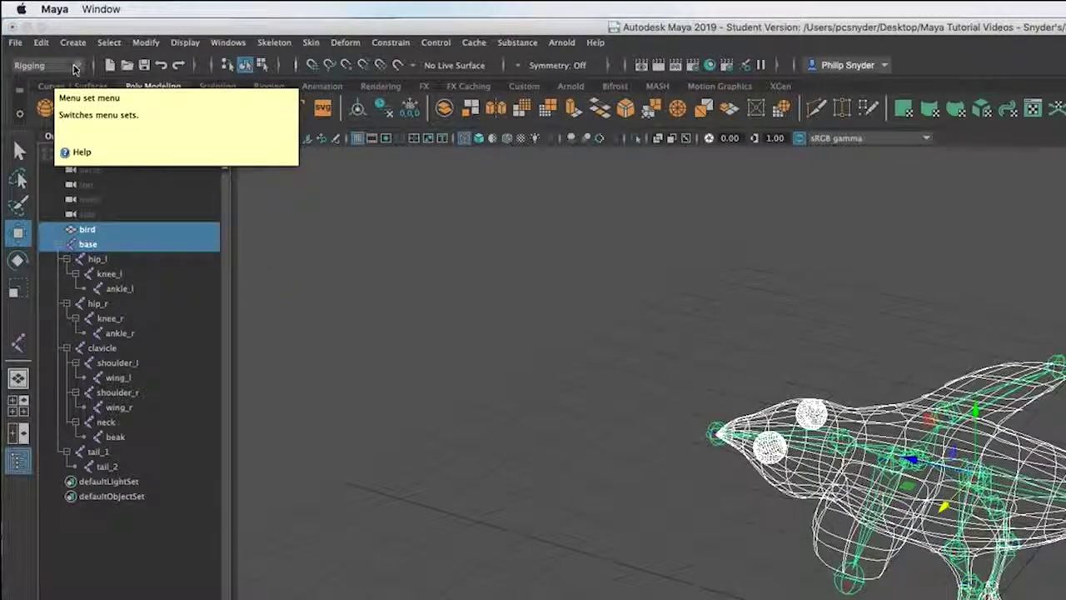
left_click(311, 42)
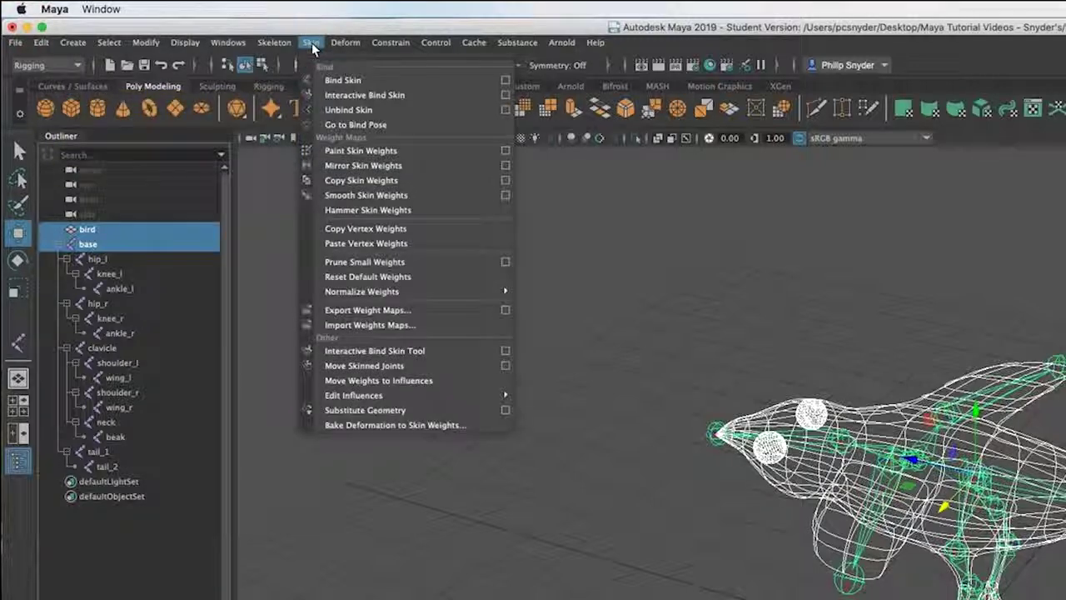
left_click(350, 81)
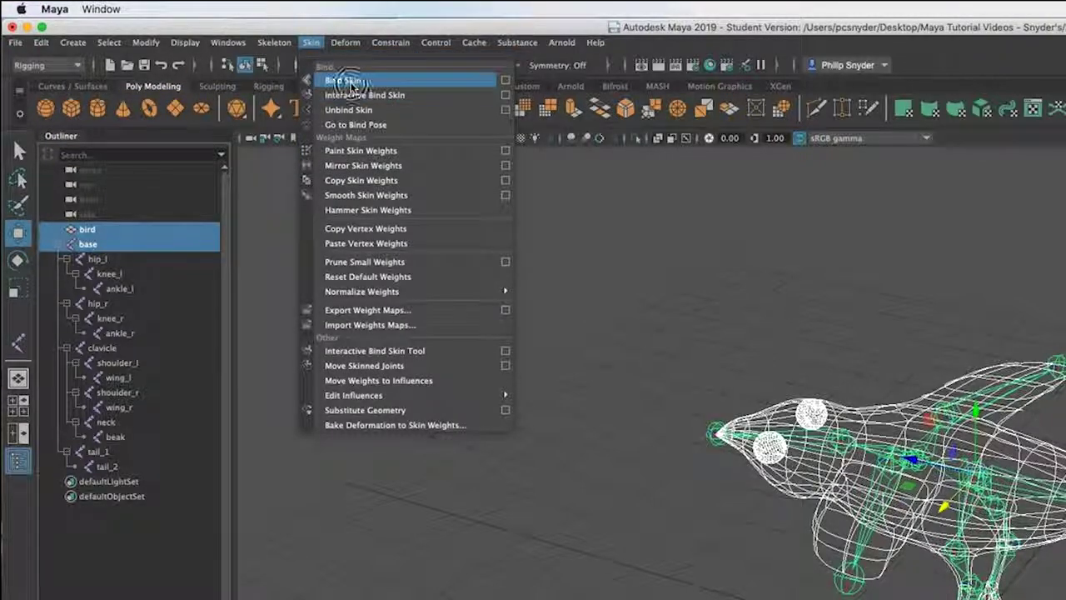
Step: Select the base joint and display the bound bird in shaded mode
left_click(91, 244)
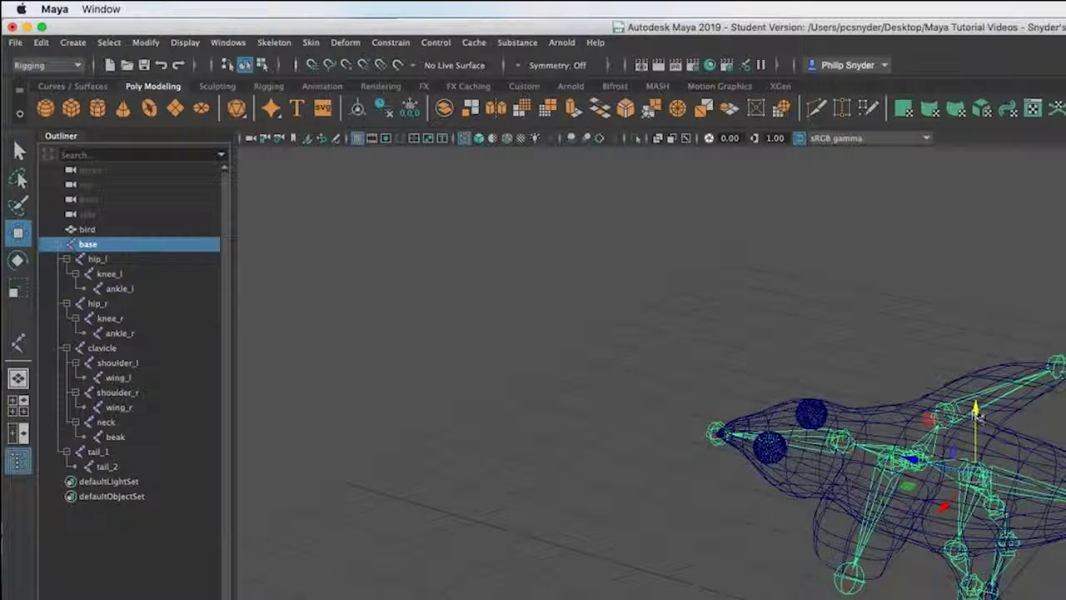
key("5")
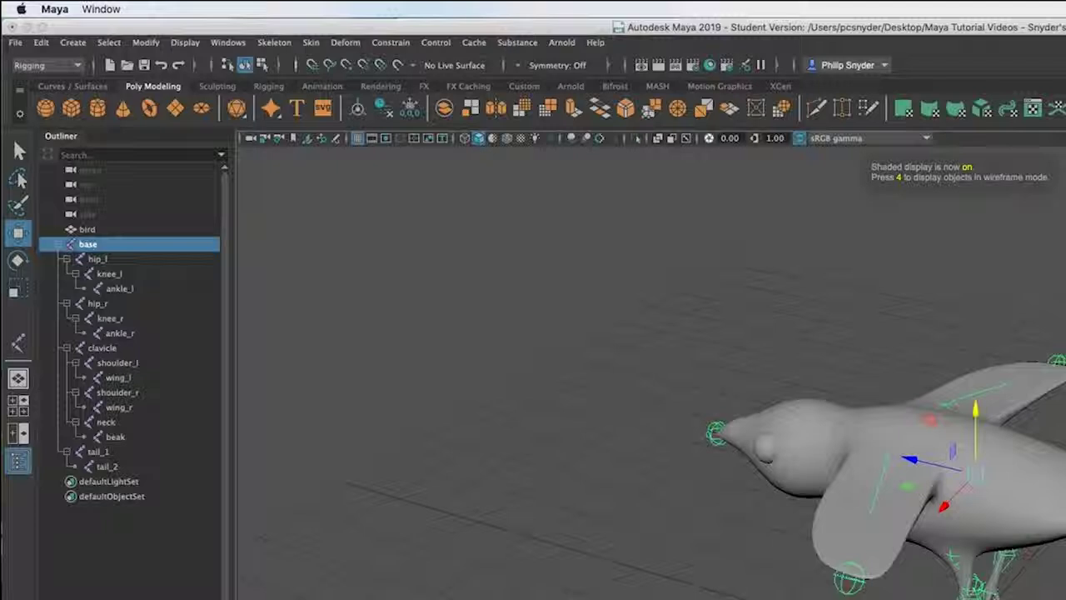
mouse_move(808, 402)
left_mouse_down("alt")
mouse_move(933, 404)
mouse_move(1008, 382)
mouse_move(958, 393)
mouse_move(961, 290)
mouse_move(969, 334)
left_mouse_up("alt")
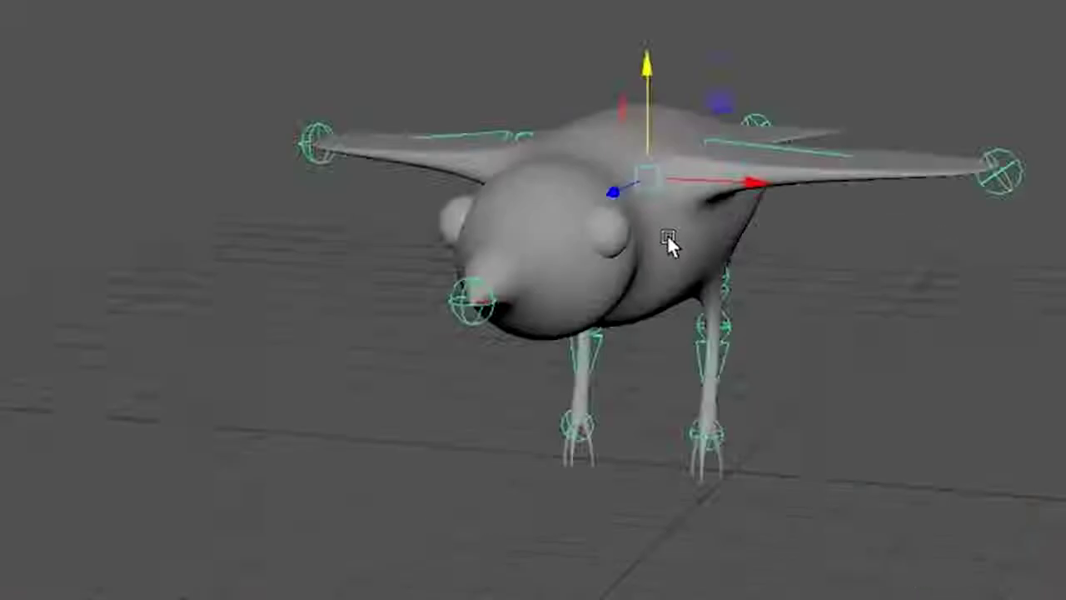
left_click_drag(667, 234, 671, 250, "alt")
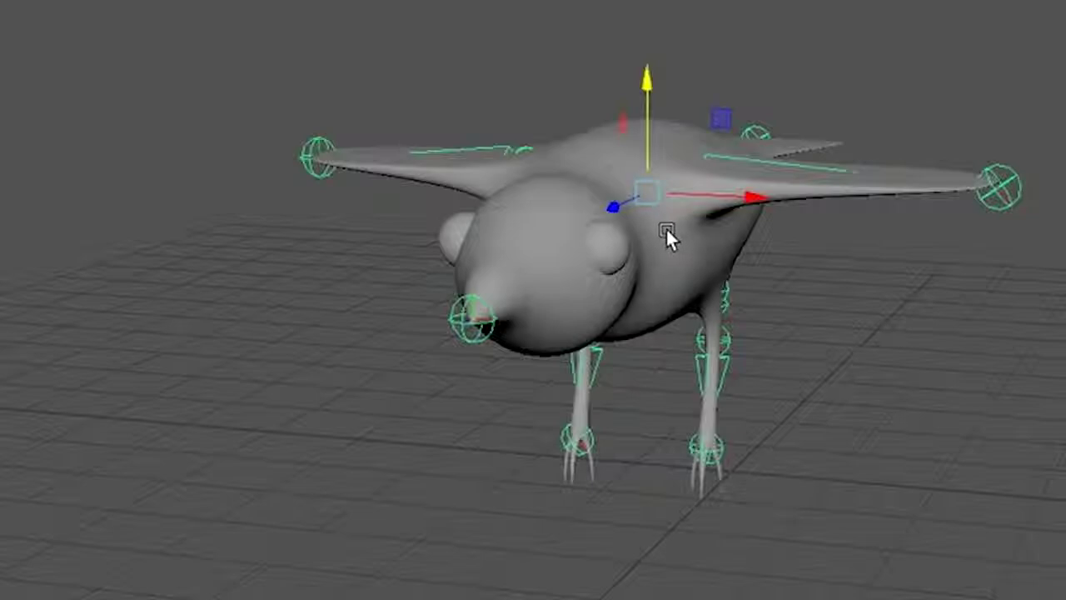
Step: Rotate the base joint freely to test how the bird mesh follows the skeleton, and undo the test rotation
key("e")
left_click_drag(643, 197, 614, 157)
left_click_drag(722, 121, 733, 208)
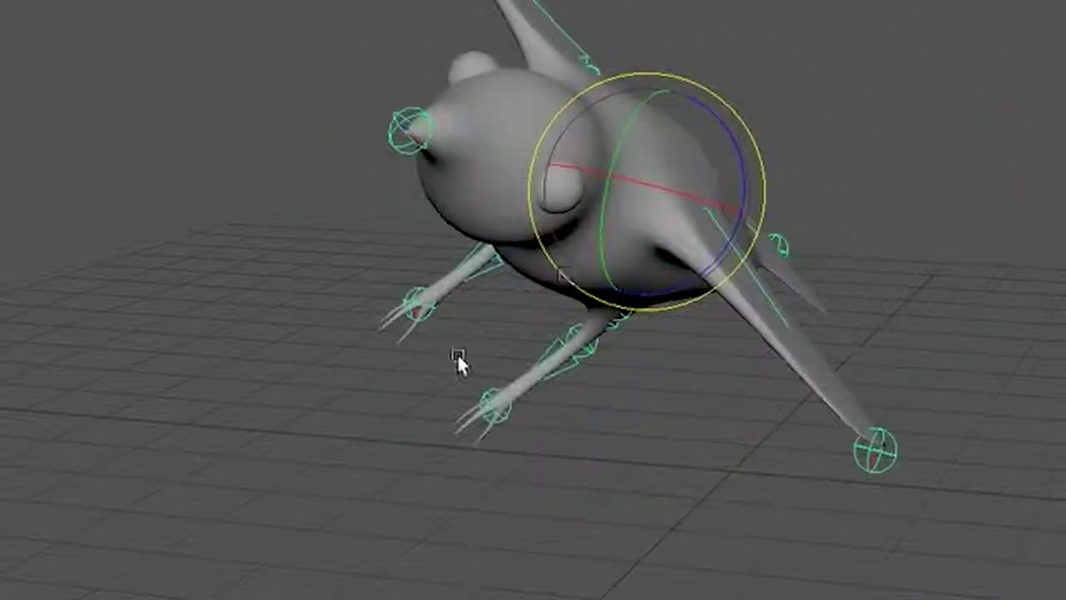
key("ctrl+z")
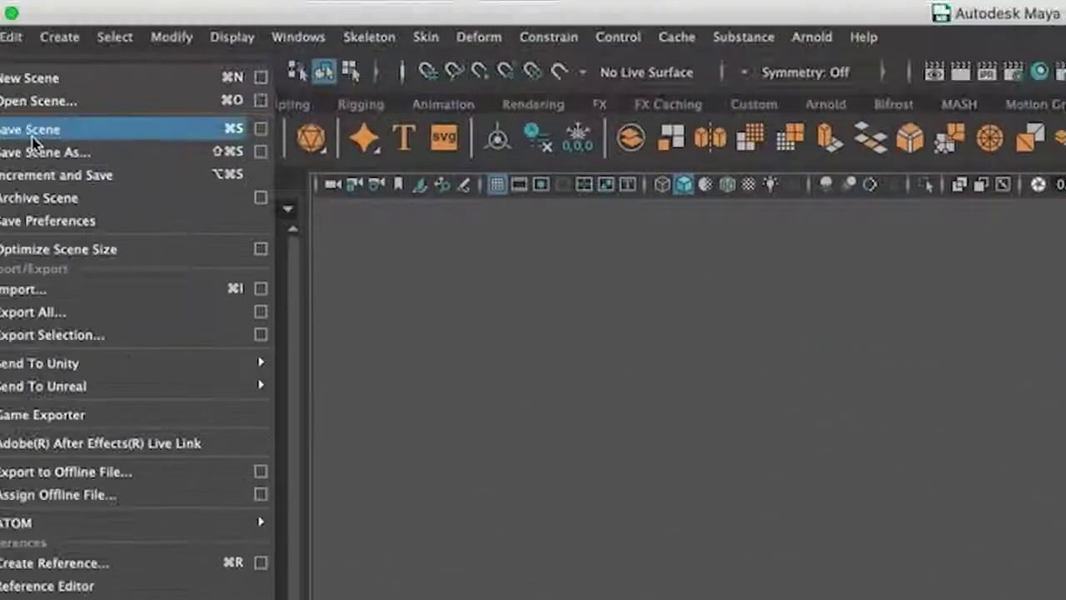
Step: Save the rigged bird with Save Scene As in the Flying Bird project's scenes folder
left_click(125, 183)
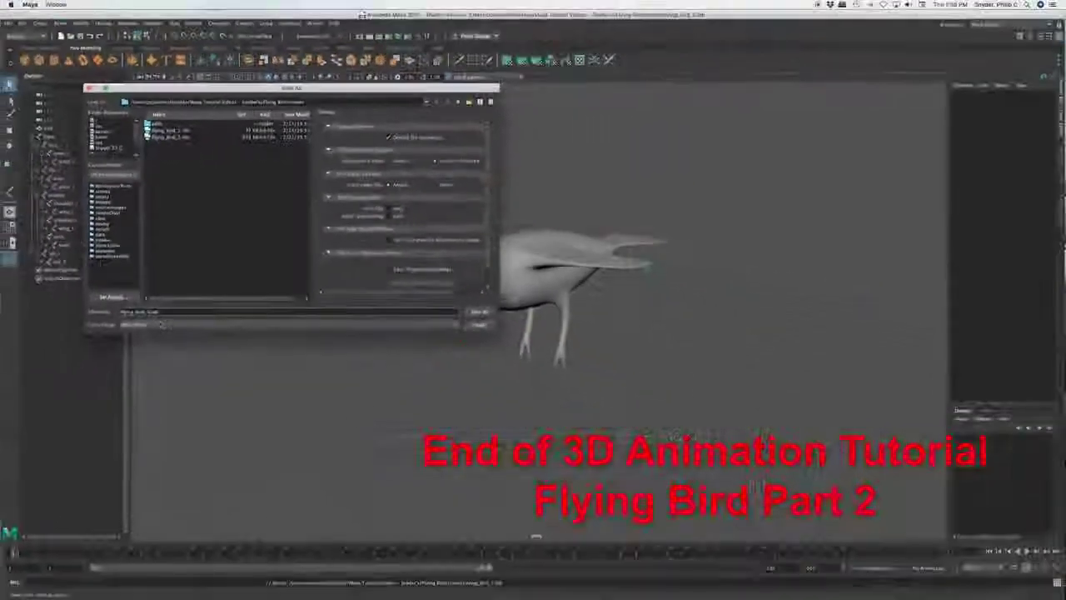
key("Return")
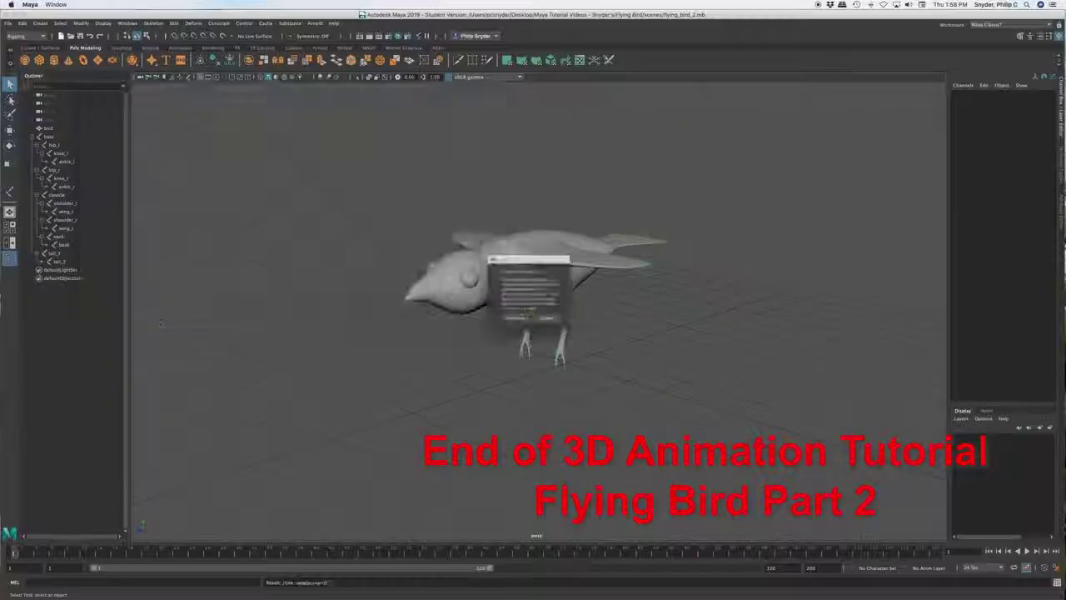